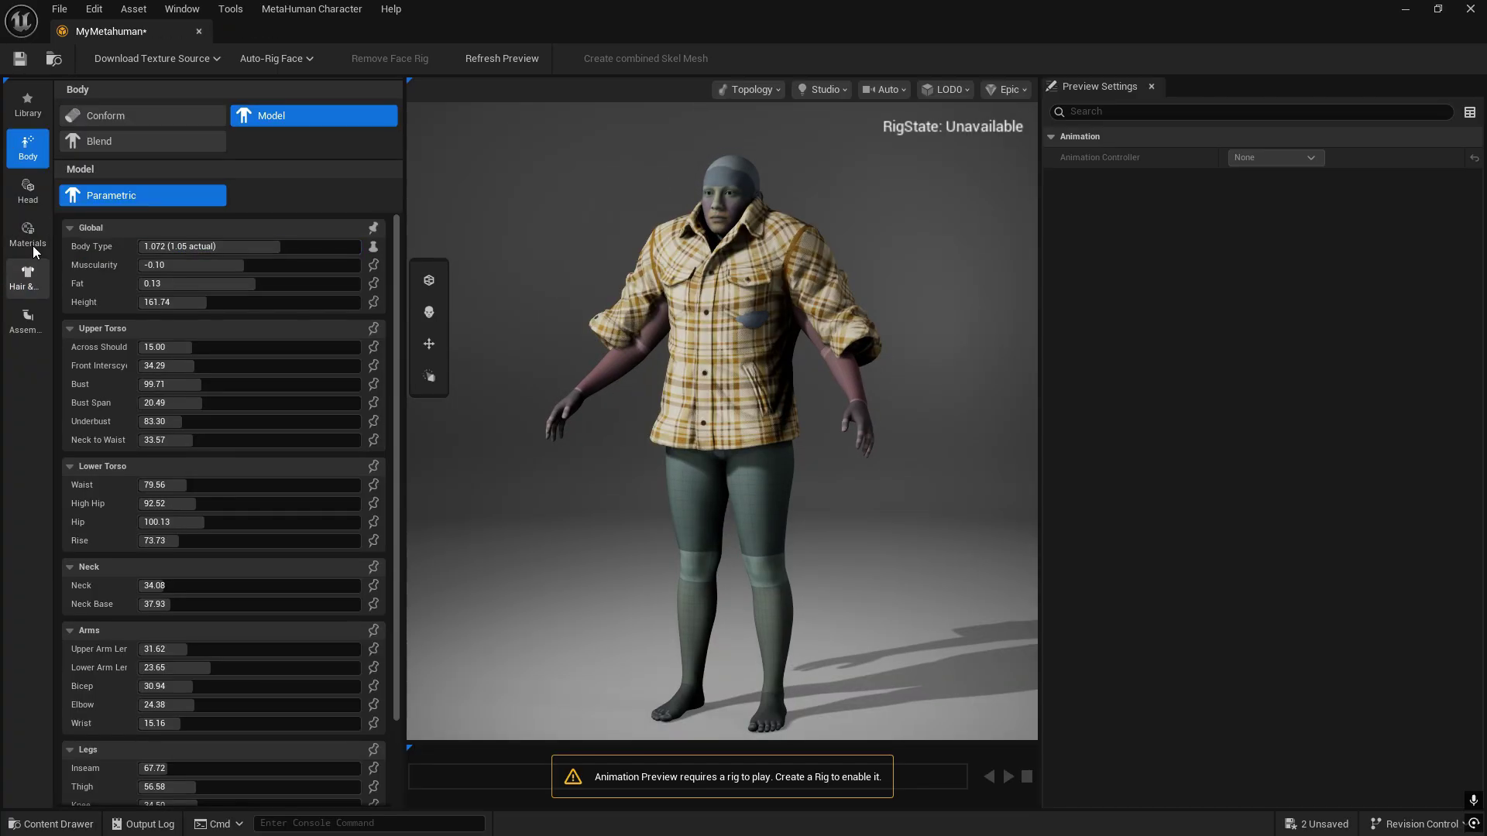
- Refit the plaid shirt through the Hair & Clothing mode and examine its fit on the character from several angles
{"action": "left_click", "coordinate": [31, 274]}
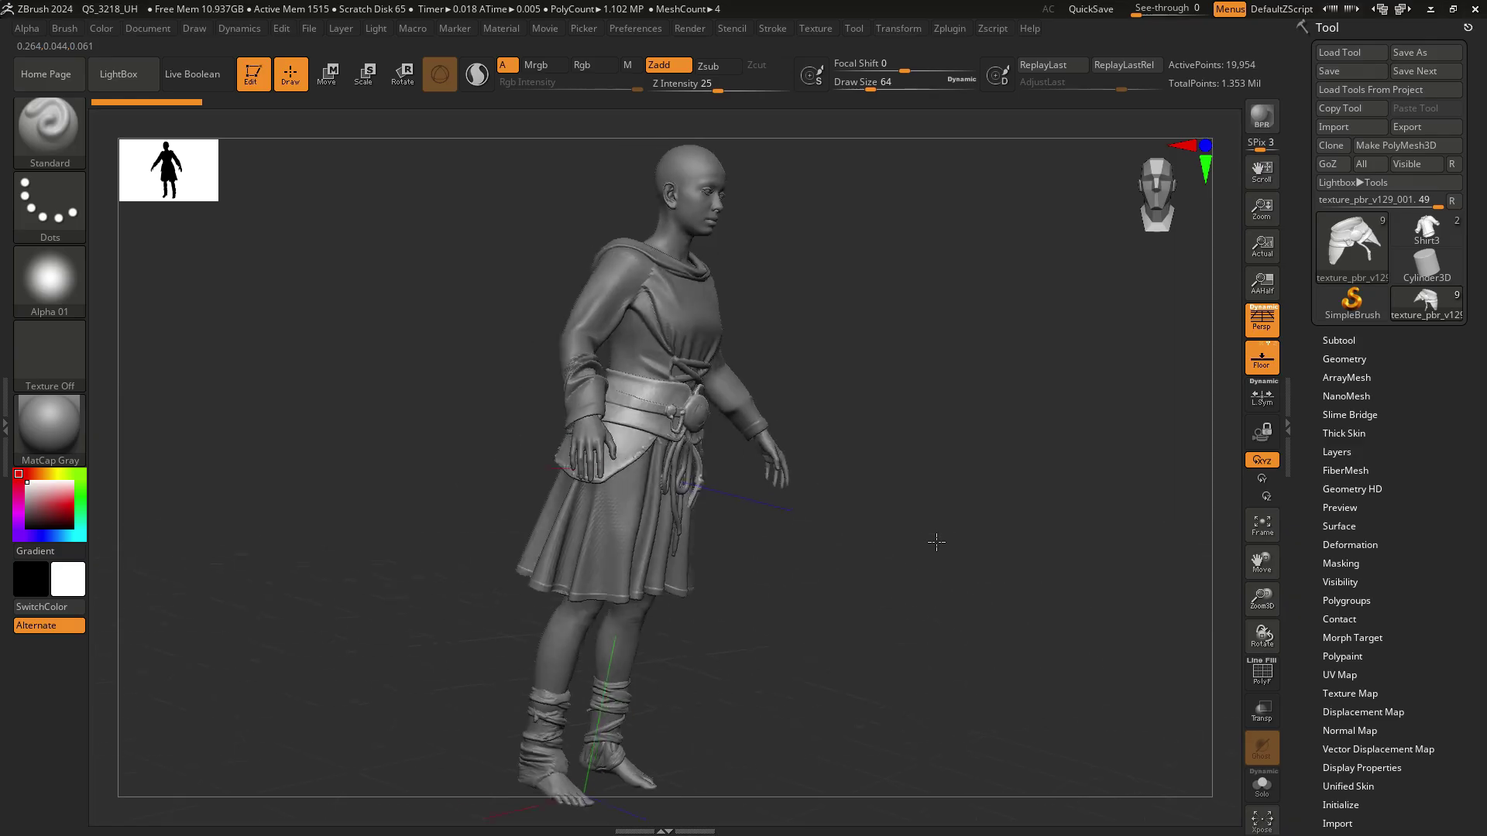
{"action": "left_click_drag", "start_coordinate": [936, 541], "coordinate": [810, 574]}
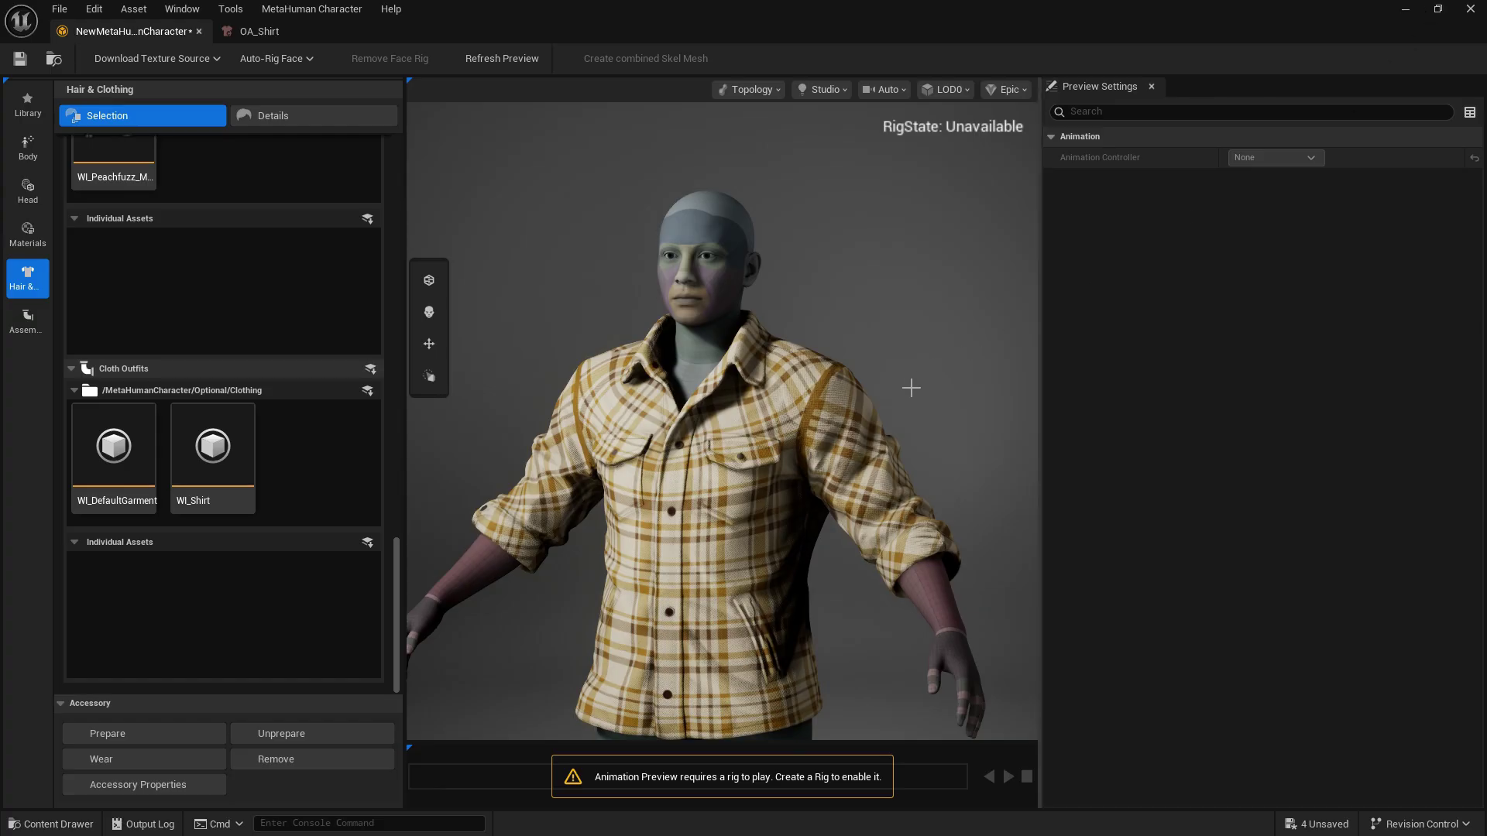
{"action": "mouse_move", "coordinate": [722, 465]}
{"action": "left_mouse_down"}
{"action": "mouse_move", "coordinate": [902, 465]}
{"action": "mouse_move", "coordinate": [732, 465]}
{"action": "left_mouse_up"}
{"action": "left_click_drag", "start_coordinate": [896, 312], "coordinate": [829, 312]}
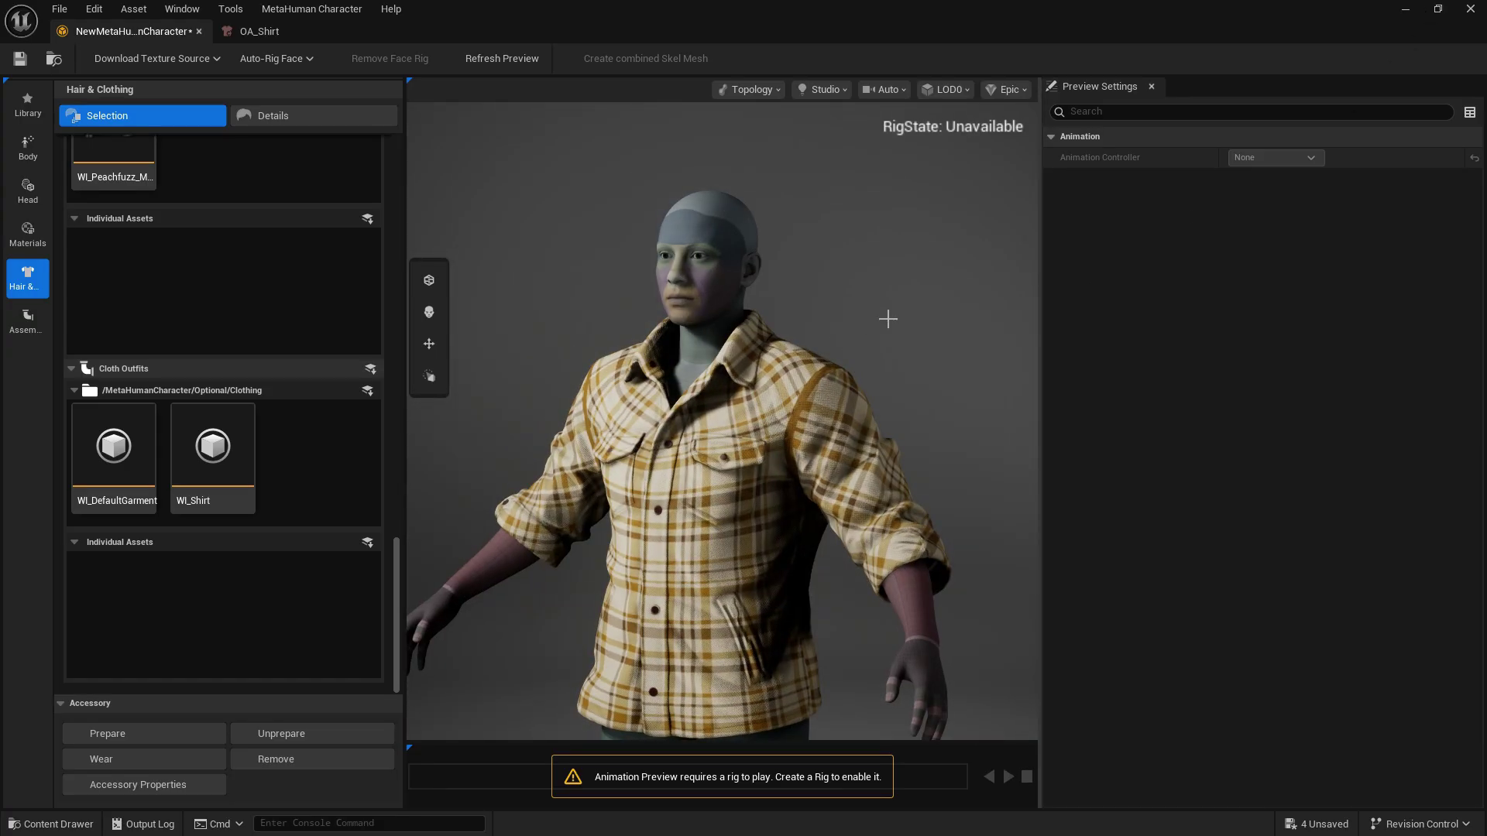
{"action": "middle_click_drag", "start_coordinate": [896, 312], "coordinate": [896, 281]}
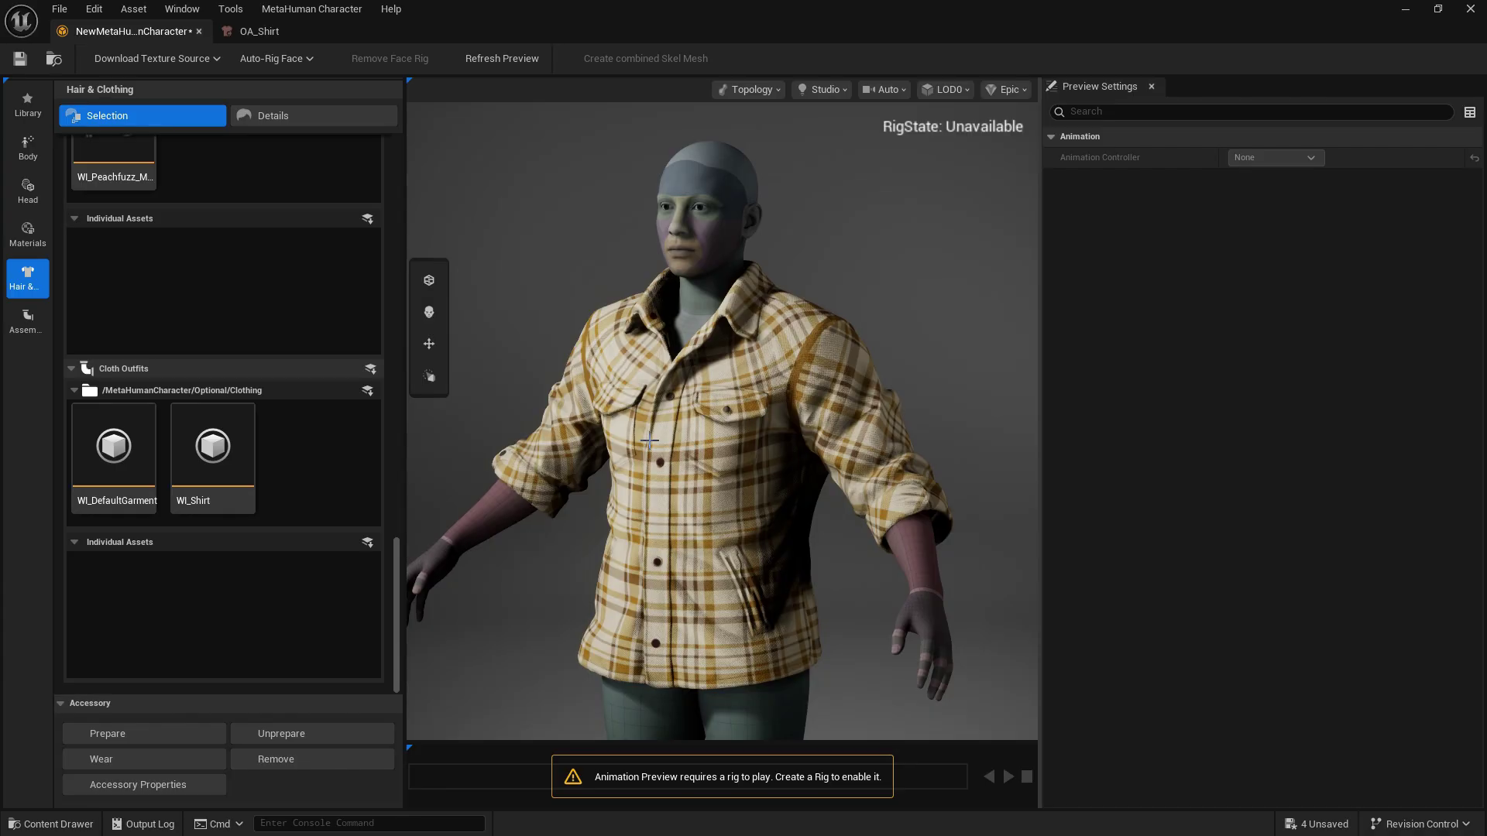
{"action": "left_click_drag", "start_coordinate": [649, 441], "coordinate": [681, 442]}
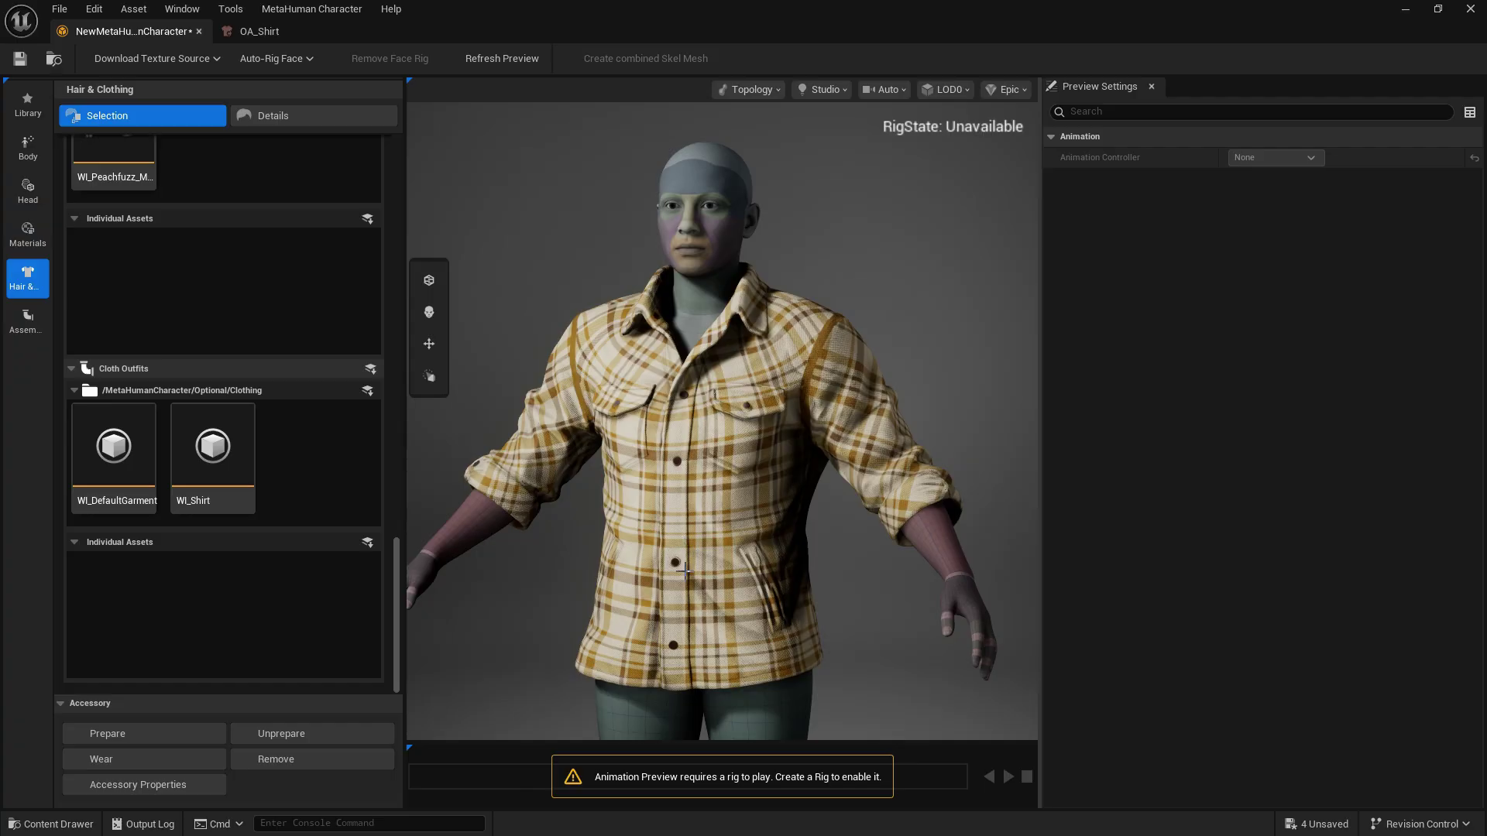
{"action": "left_click_drag", "start_coordinate": [579, 505], "coordinate": [644, 505]}
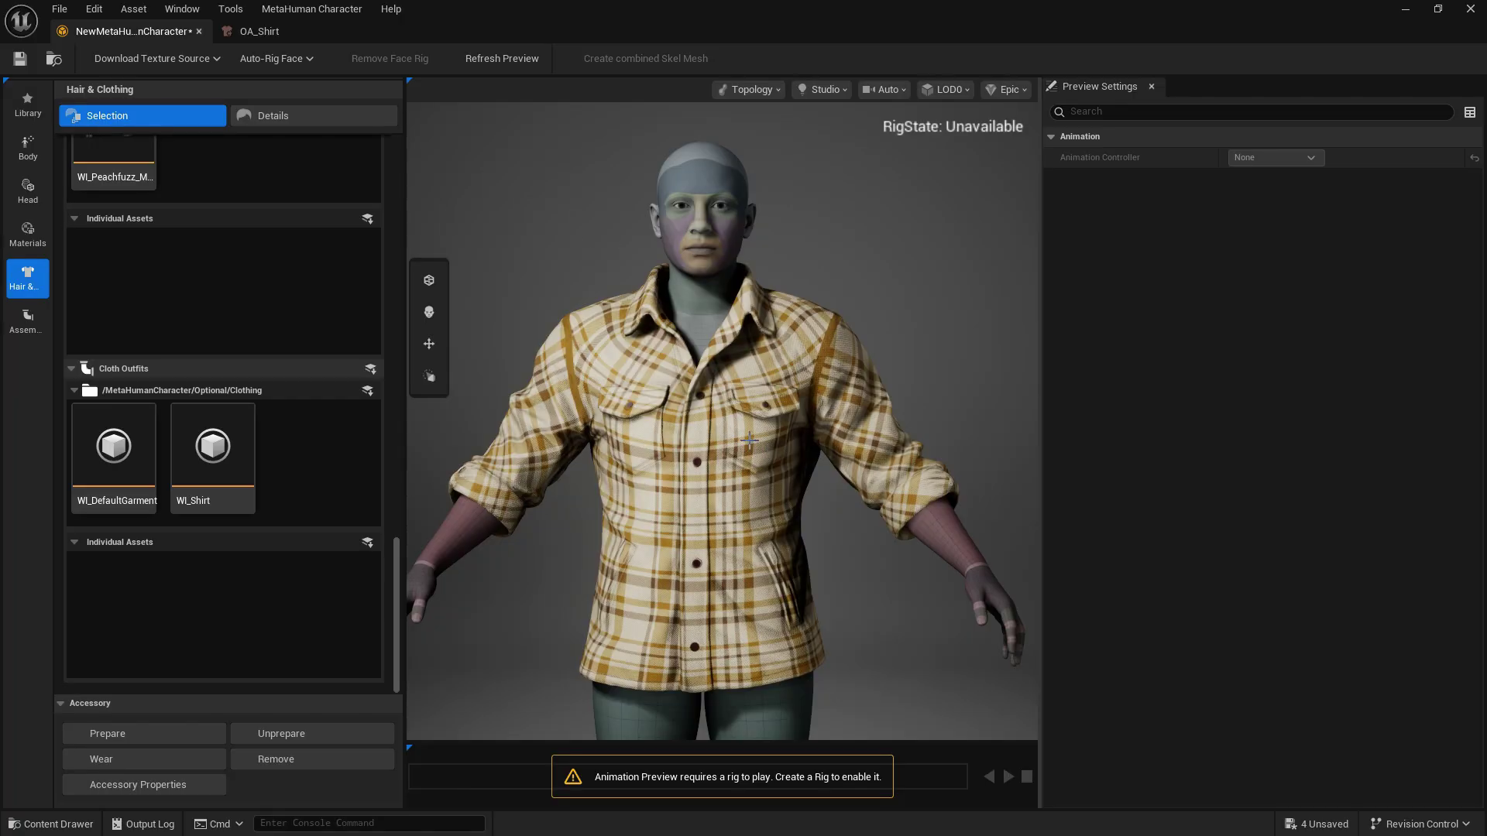
- Set the body's Muscularity to 0.955 in the parametric model and return to Hair & Clothing to refit the shirt
{"action": "left_click", "coordinate": [34, 152]}
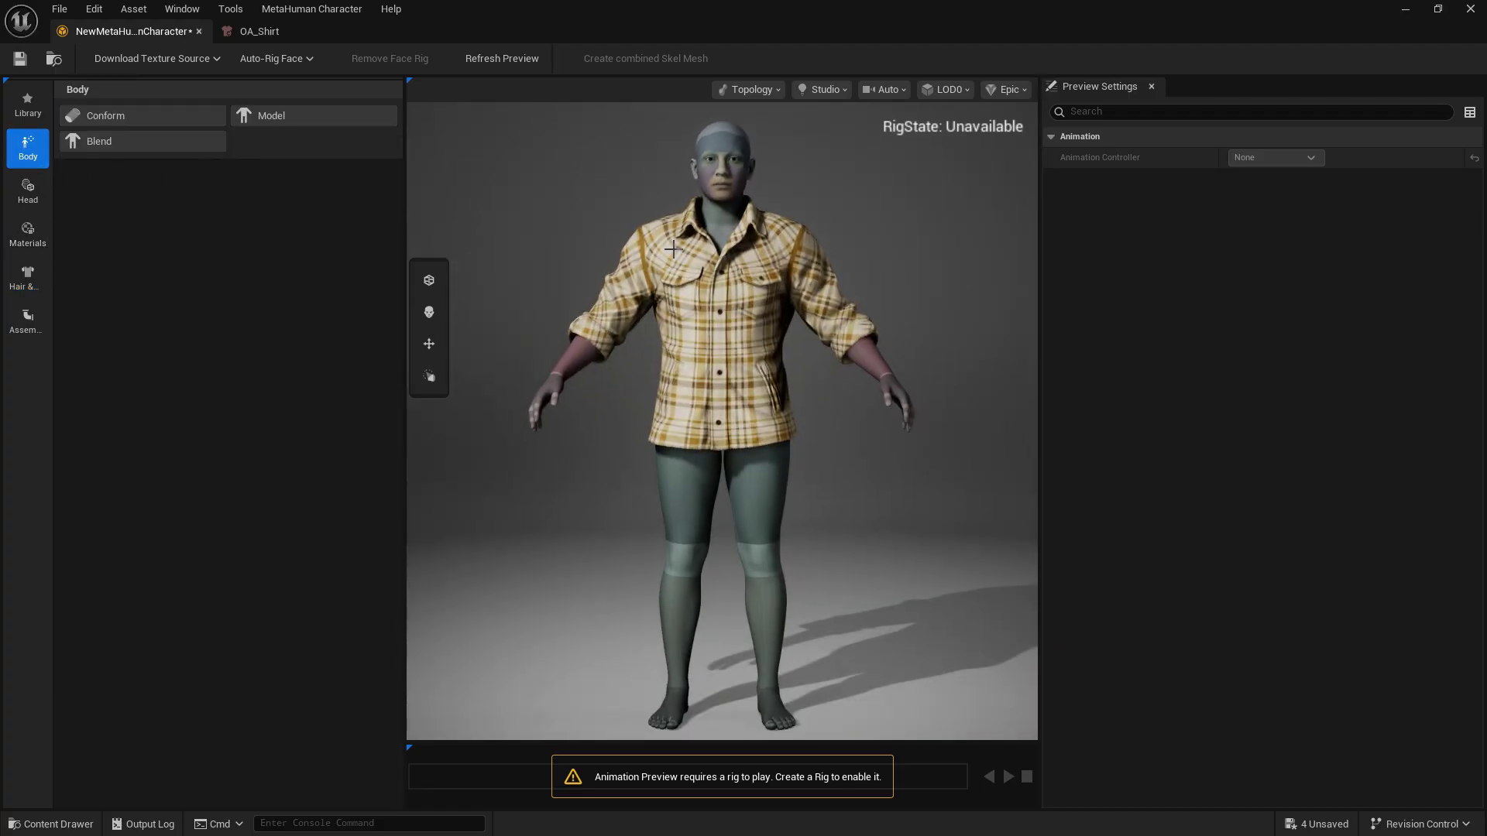
{"action": "left_click", "coordinate": [294, 120]}
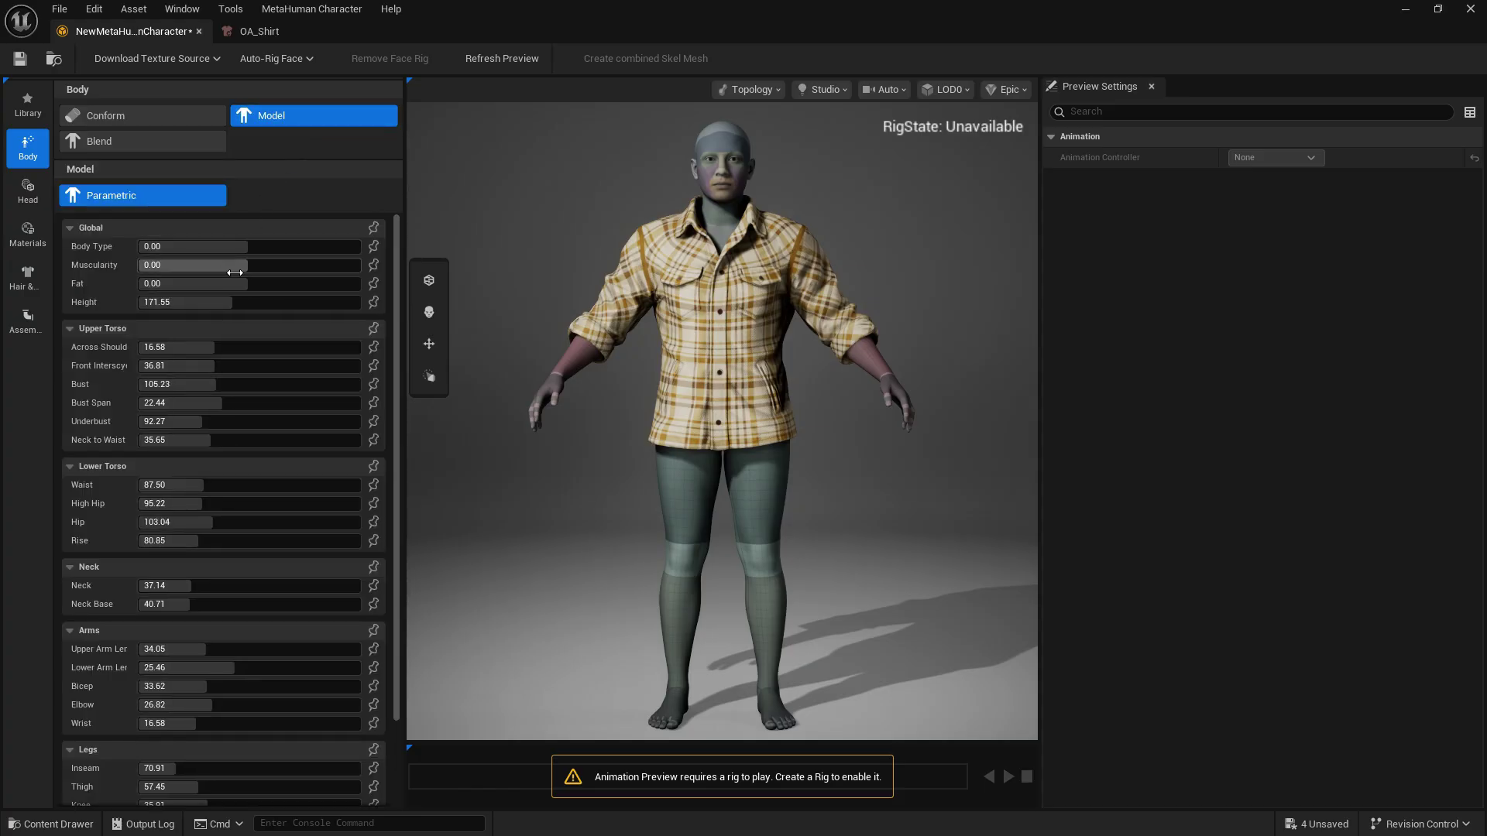
{"action": "left_click_drag", "start_coordinate": [236, 266], "coordinate": [290, 265]}
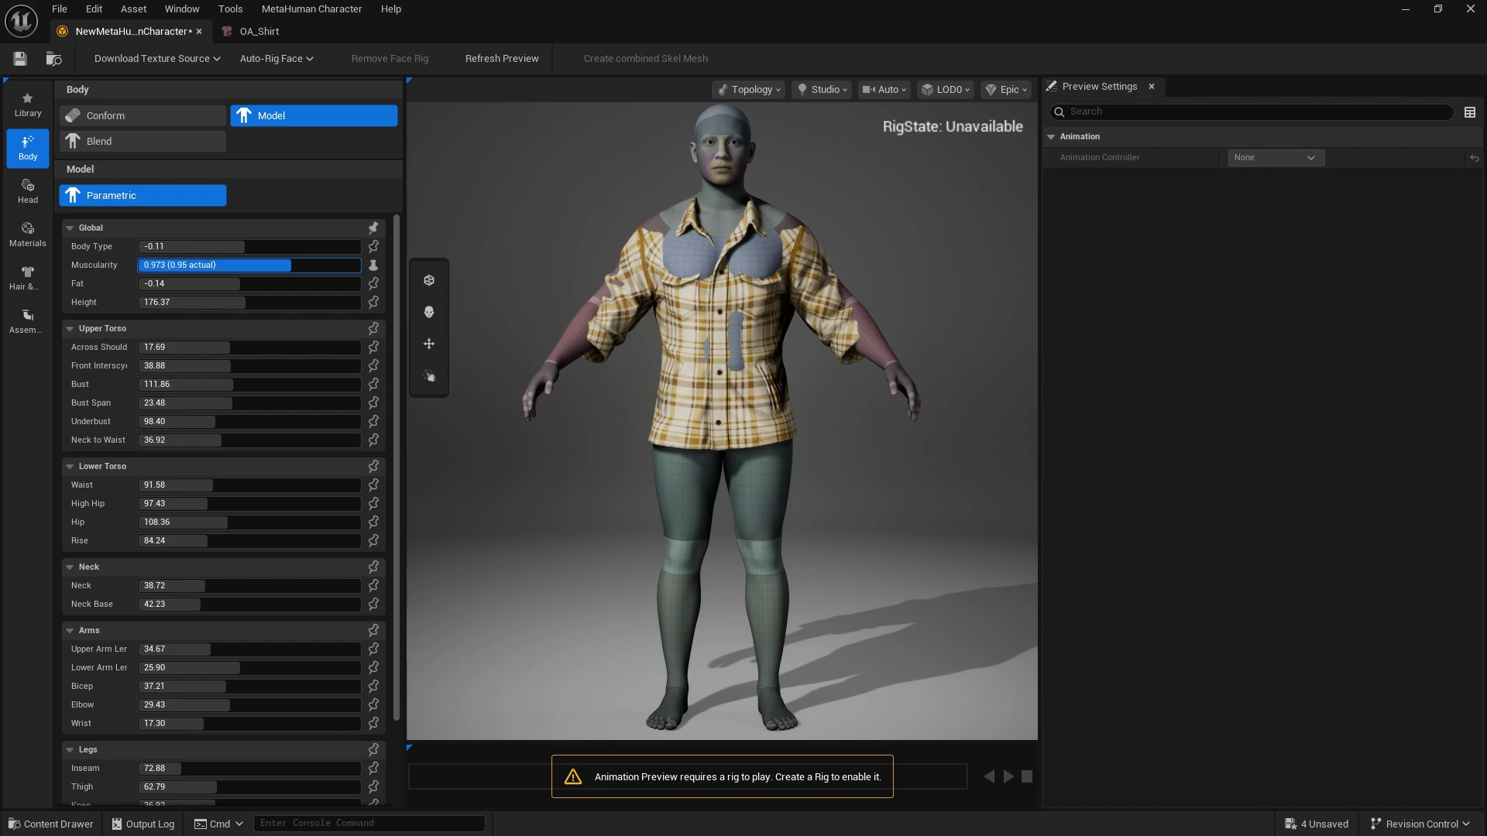
{"action": "left_click", "coordinate": [45, 282]}
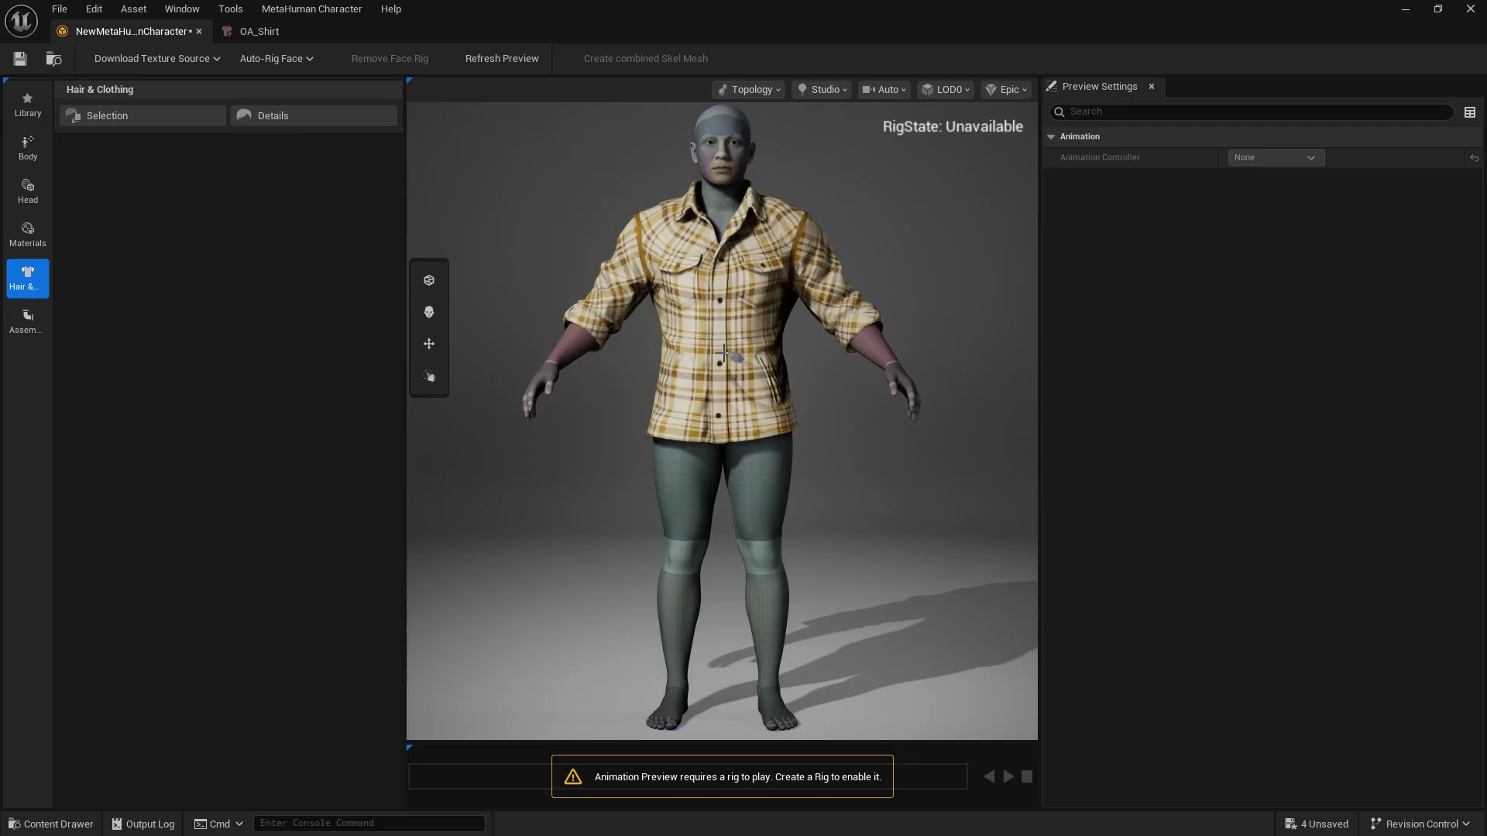
- Find WI_Shirt among the Cloth Outfits in the wardrobe selection and take it off the character
{"action": "left_click", "coordinate": [150, 116]}
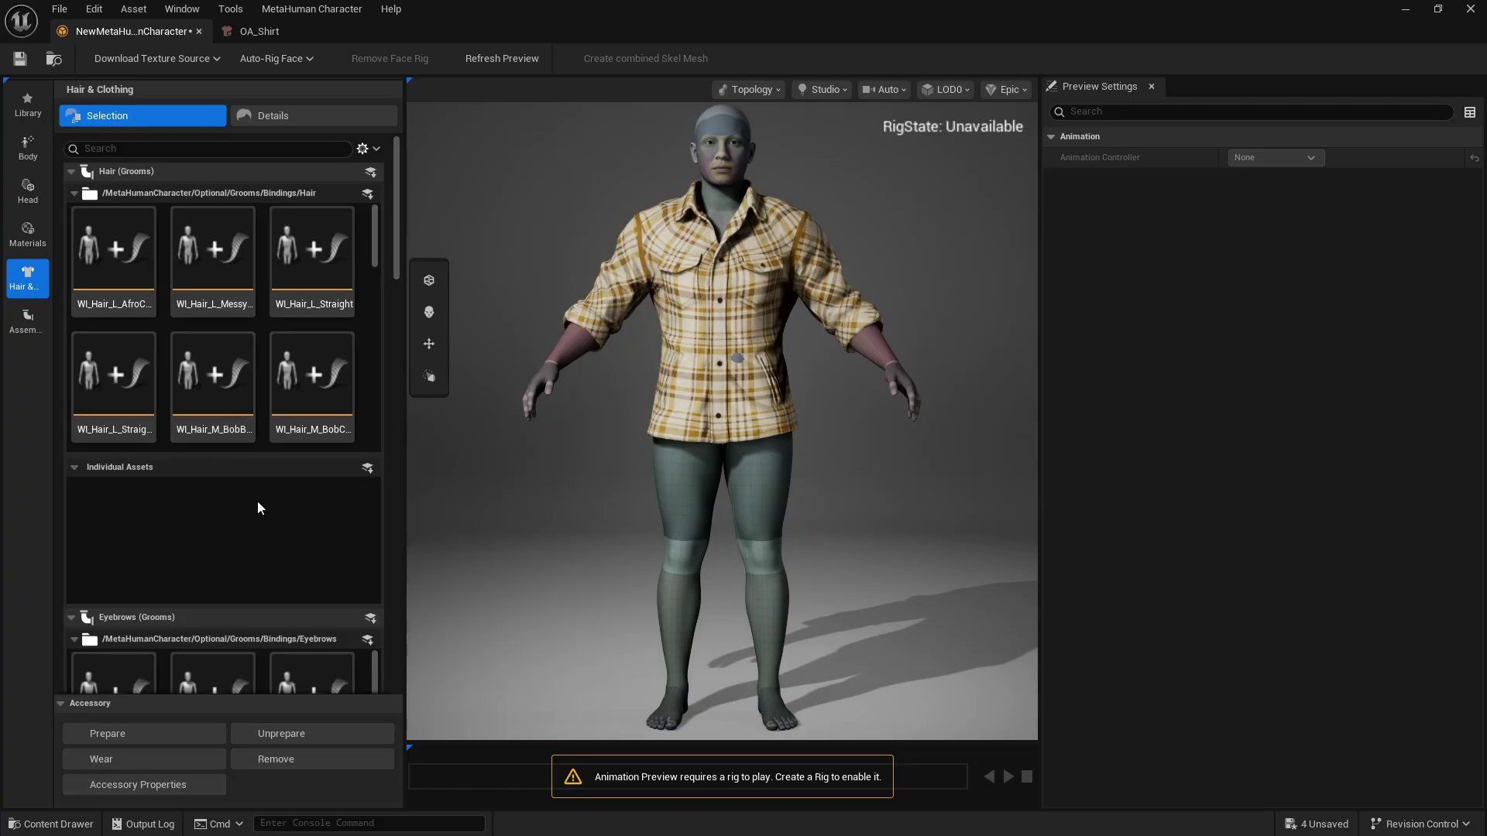
{"action": "scroll", "coordinate": [257, 509], "scroll_direction": "down", "scroll_amount": 3}
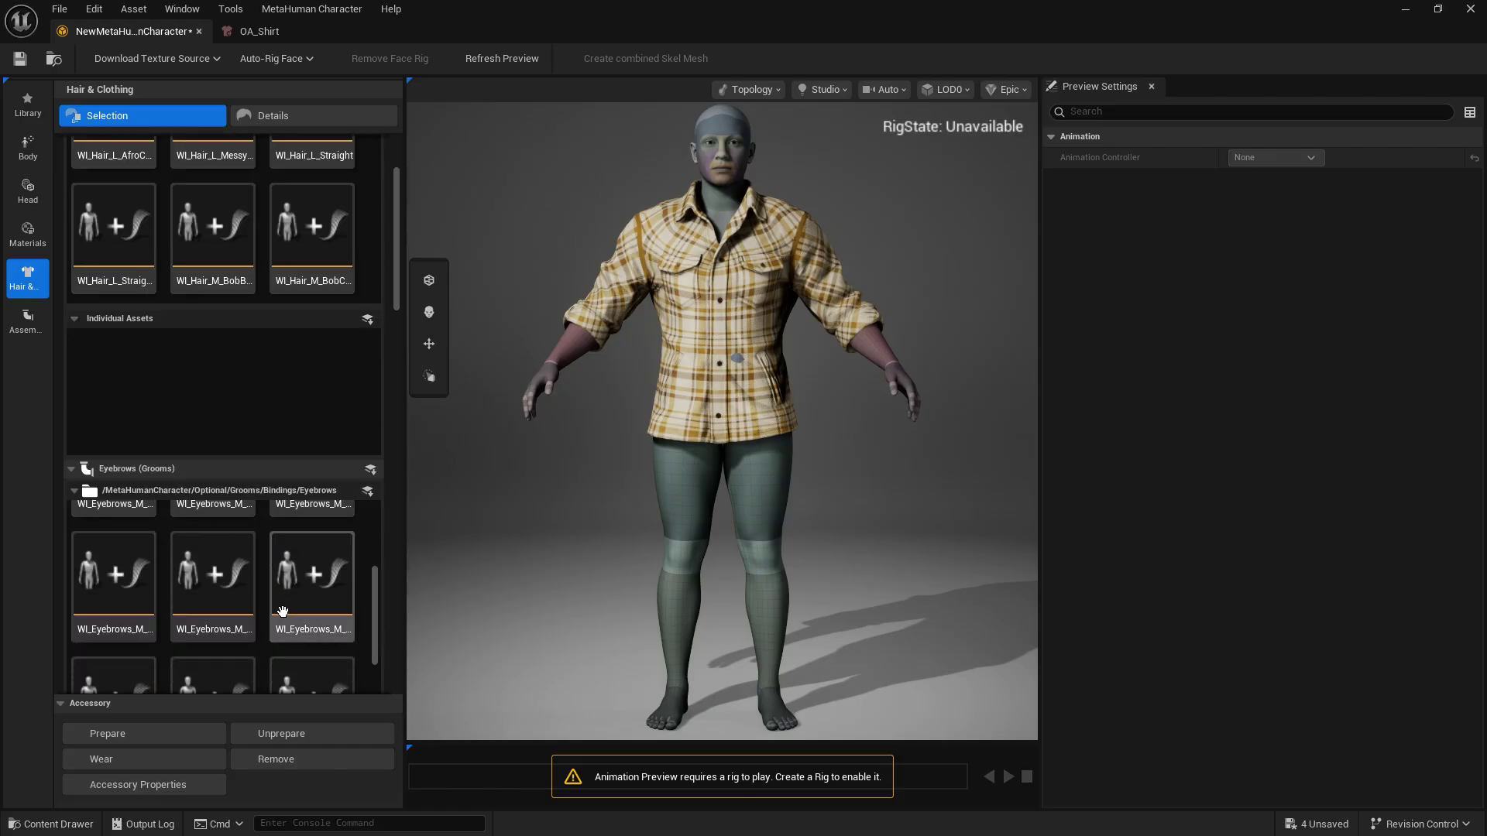
{"action": "scroll", "coordinate": [325, 631], "scroll_direction": "down", "scroll_amount": 1}
{"action": "scroll", "coordinate": [378, 574], "scroll_direction": "down", "scroll_amount": 2}
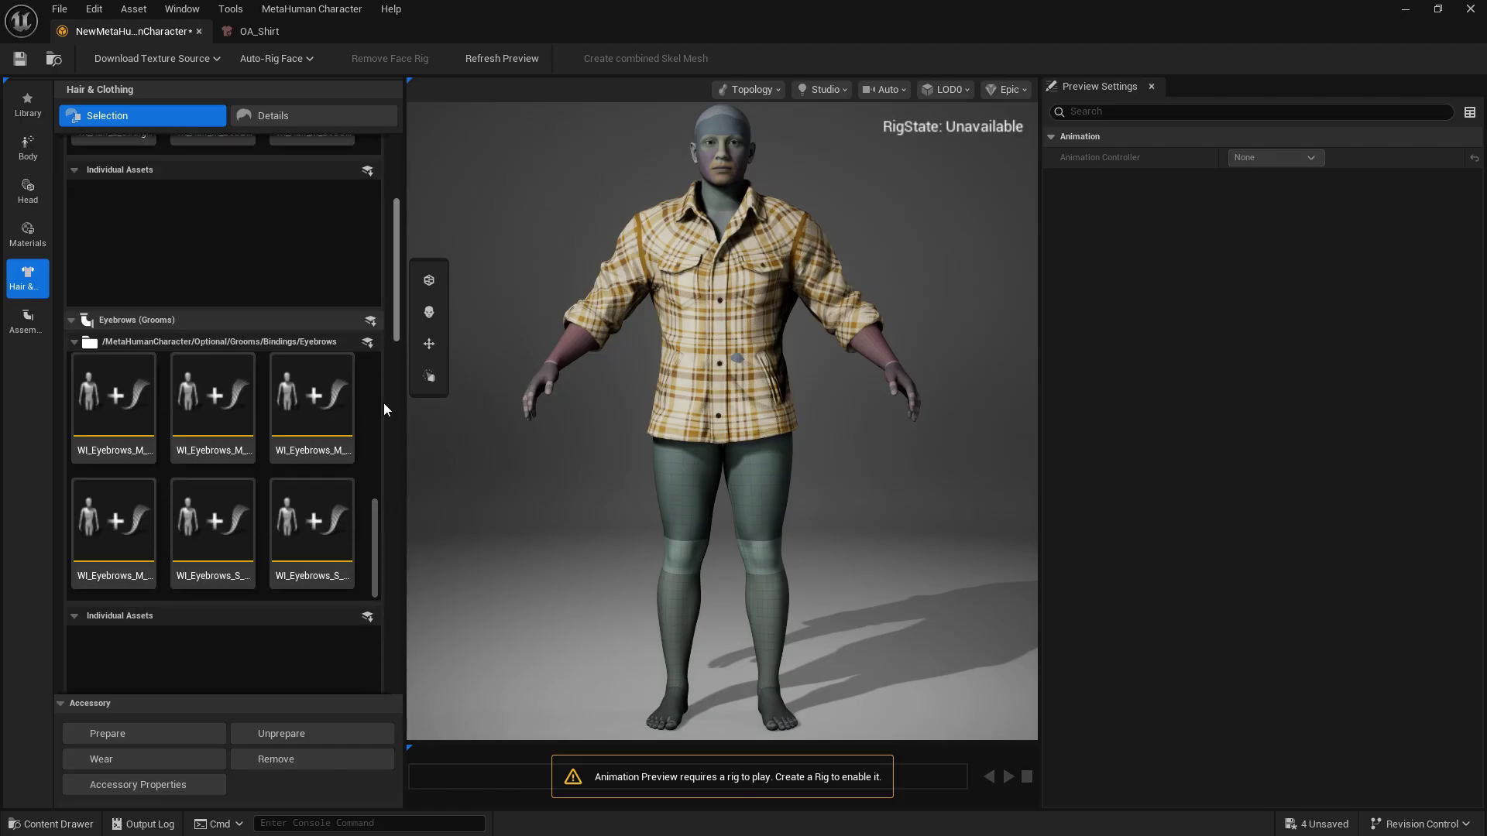
{"action": "left_click_drag", "start_coordinate": [391, 333], "coordinate": [387, 694]}
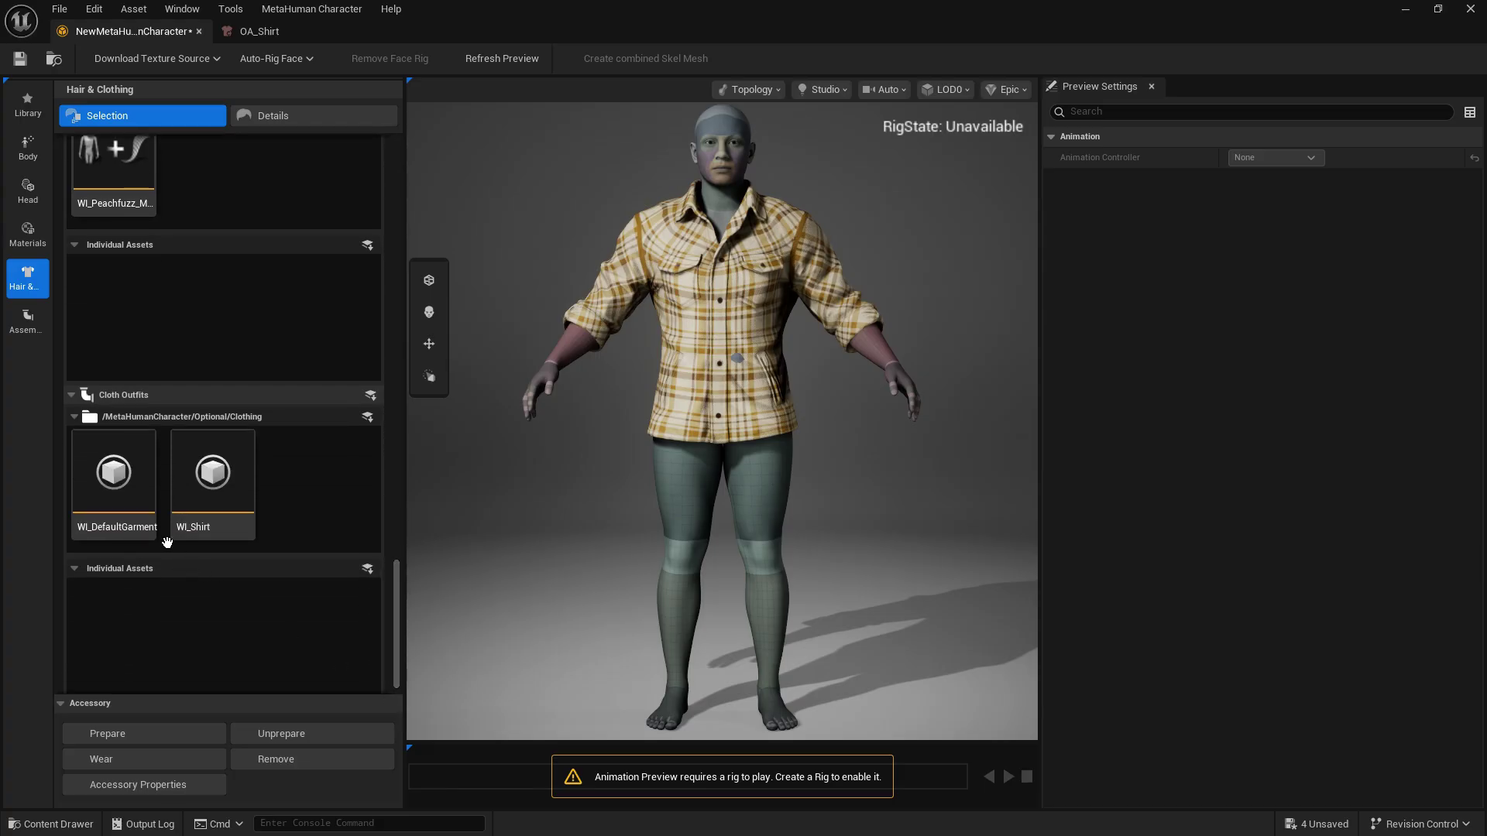
{"action": "left_click", "coordinate": [221, 480]}
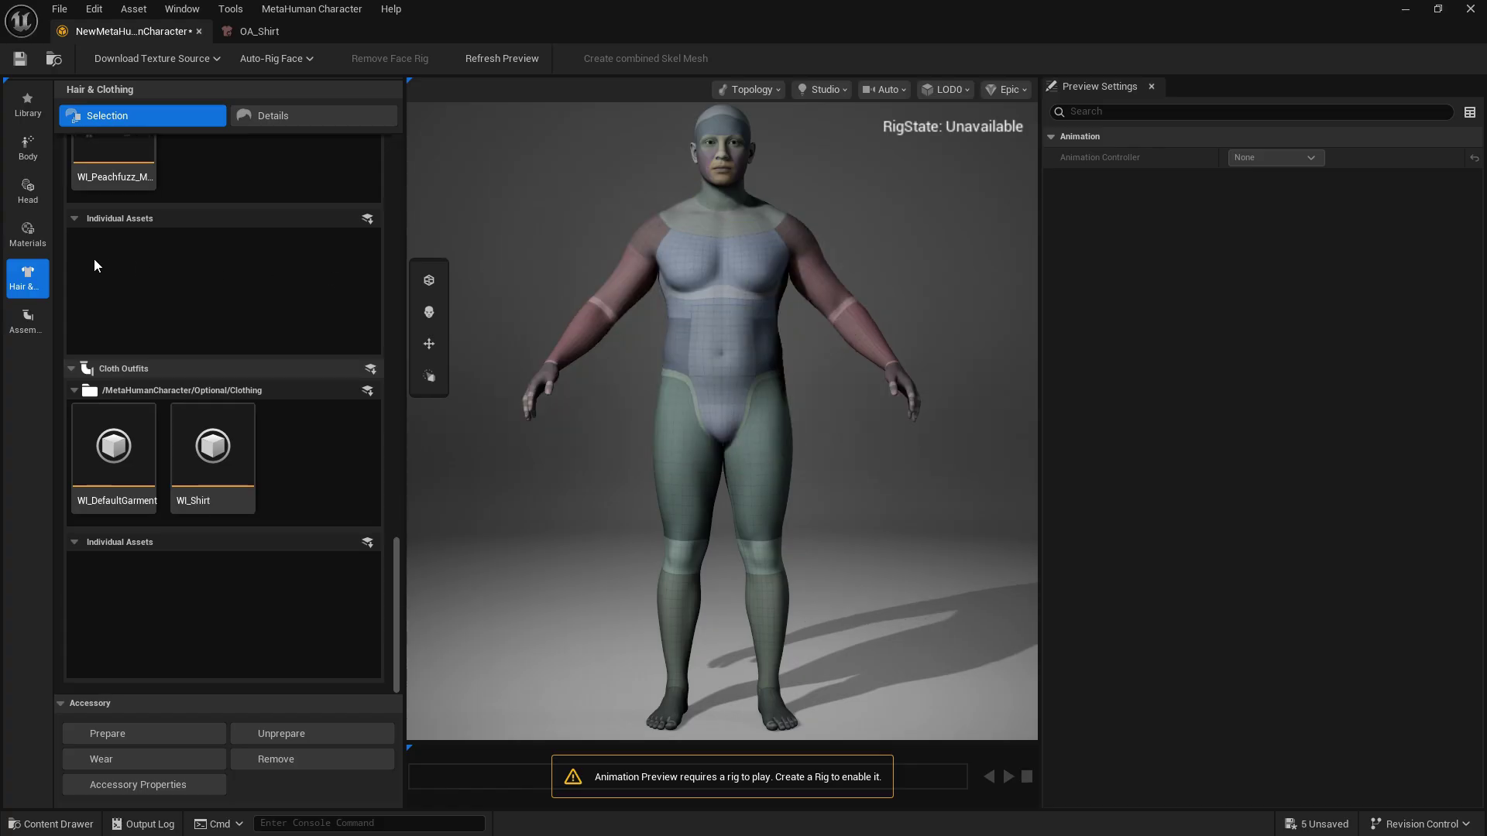
- Set the parametric body's Body Type to 0.224, Muscularity to 0.382, Bust to 114.563 and Bust Span to 20.101
{"action": "left_click_drag", "start_coordinate": [651, 321], "coordinate": [601, 332]}
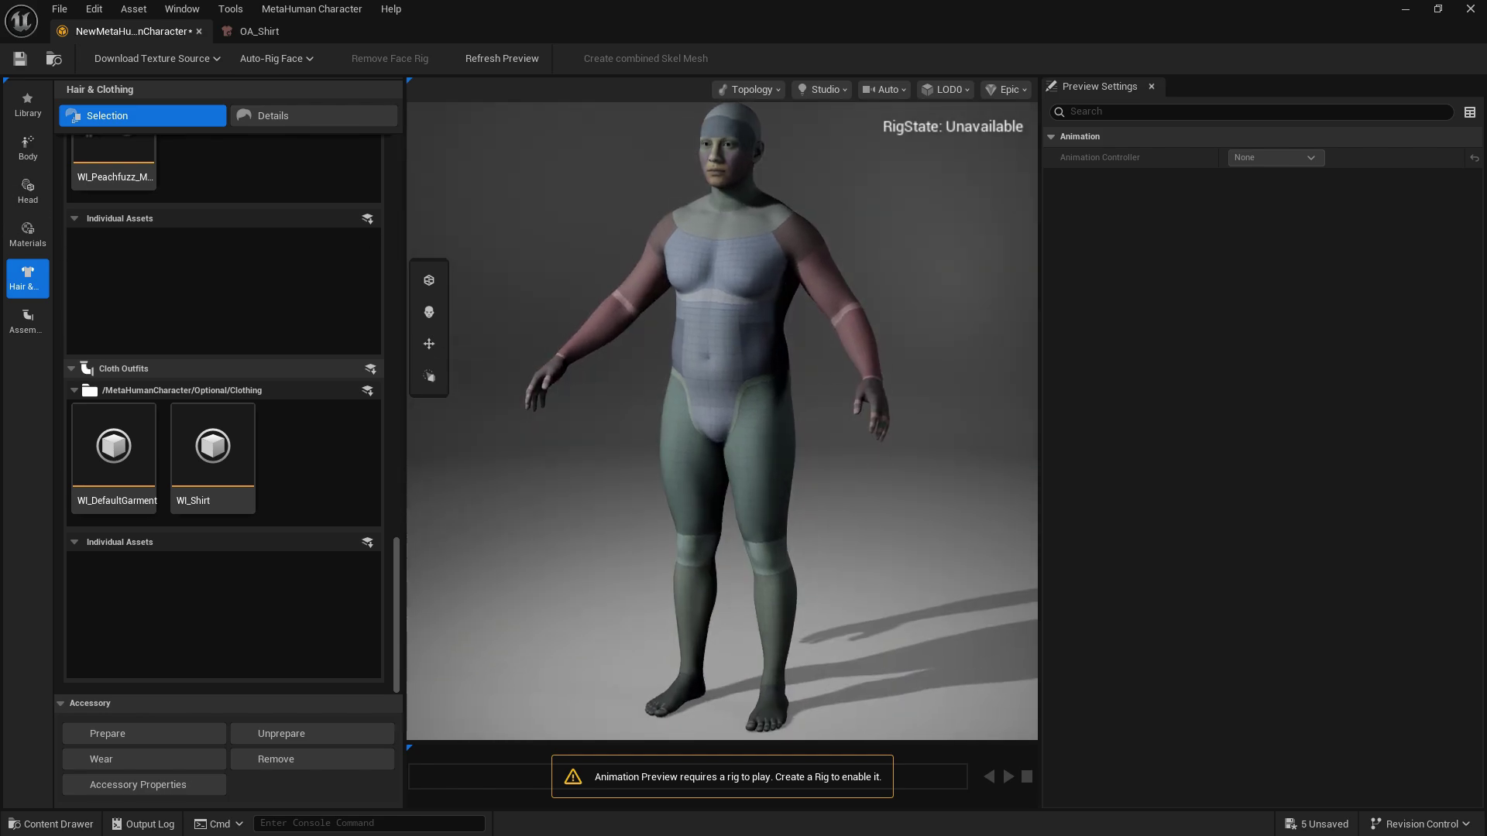
{"action": "right_click_drag", "start_coordinate": [601, 331], "coordinate": [846, 371]}
{"action": "middle_click_drag", "start_coordinate": [852, 216], "coordinate": [846, 422]}
{"action": "left_click", "coordinate": [28, 148]}
{"action": "left_click", "coordinate": [294, 121]}
{"action": "left_click_drag", "start_coordinate": [229, 247], "coordinate": [265, 264]}
{"action": "left_click", "coordinate": [233, 385]}
{"action": "left_click_drag", "start_coordinate": [231, 384], "coordinate": [198, 404]}
{"action": "left_click_drag", "start_coordinate": [542, 449], "coordinate": [642, 449]}
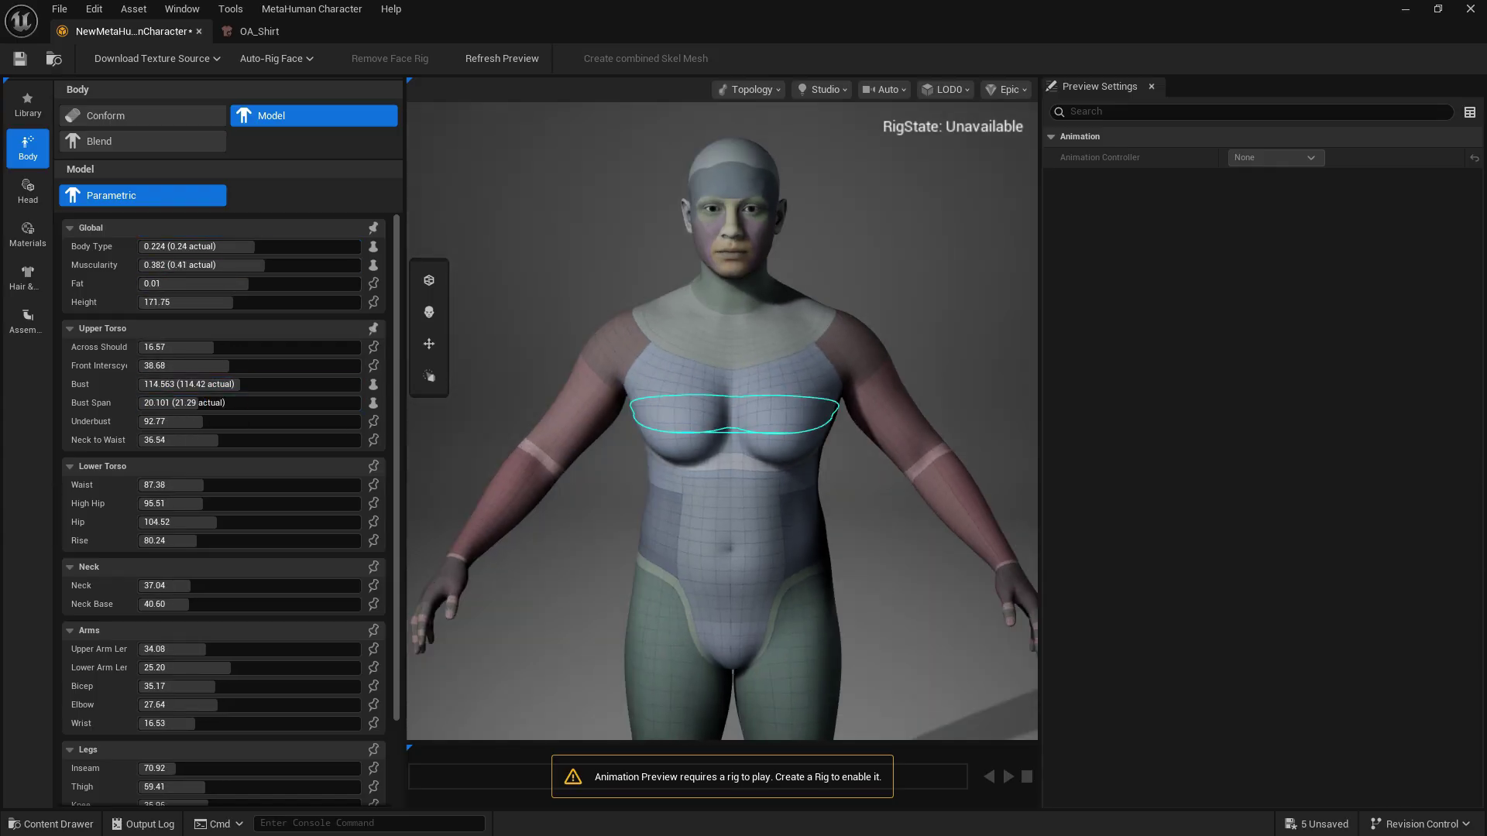
- Set the upper torso to Across Shoulder 14.638, Front Interscye 36.481, Bust 114.27, Bust Span 20.859 and Underbust 92.699
{"action": "left_click", "coordinate": [214, 347]}
{"action": "type", "text": "14.638"}
{"action": "key", "text": "Tab"}
{"action": "type", "text": "36.481"}
{"action": "key", "text": "Tab"}
{"action": "type", "text": "114.27"}
{"action": "key", "text": "Tab"}
{"action": "key", "text": "Tab"}
{"action": "type", "text": "92.699"}
- Set the lower torso measurements to Waist 79.934, High Hip 98.39 and Hip 108.823
{"action": "key", "text": "Tab"}
{"action": "key", "text": "Tab"}
{"action": "type", "text": "79.934"}
- Set the Neck measurement to 35.505 and the Neck Base to 36.67
{"action": "key", "text": "Tab"}
{"action": "left_click_drag", "start_coordinate": [198, 522], "coordinate": [169, 511]}
{"action": "scroll", "coordinate": [191, 530], "scroll_direction": "down", "scroll_amount": 3}
{"action": "key", "text": "Tab"}
{"action": "type", "text": "36.67"}
{"action": "key", "text": "Return"}
- Set the Bicep measurement to 32.501 and the Thigh measurement to 63.886
{"action": "scroll", "coordinate": [183, 545], "scroll_direction": "down", "scroll_amount": 1}
{"action": "left_click", "coordinate": [170, 582]}
{"action": "type", "text": "32.501"}
{"action": "key", "text": "Return"}
{"action": "left_click", "coordinate": [197, 682]}
{"action": "type", "text": "63.886"}
{"action": "key", "text": "Return"}
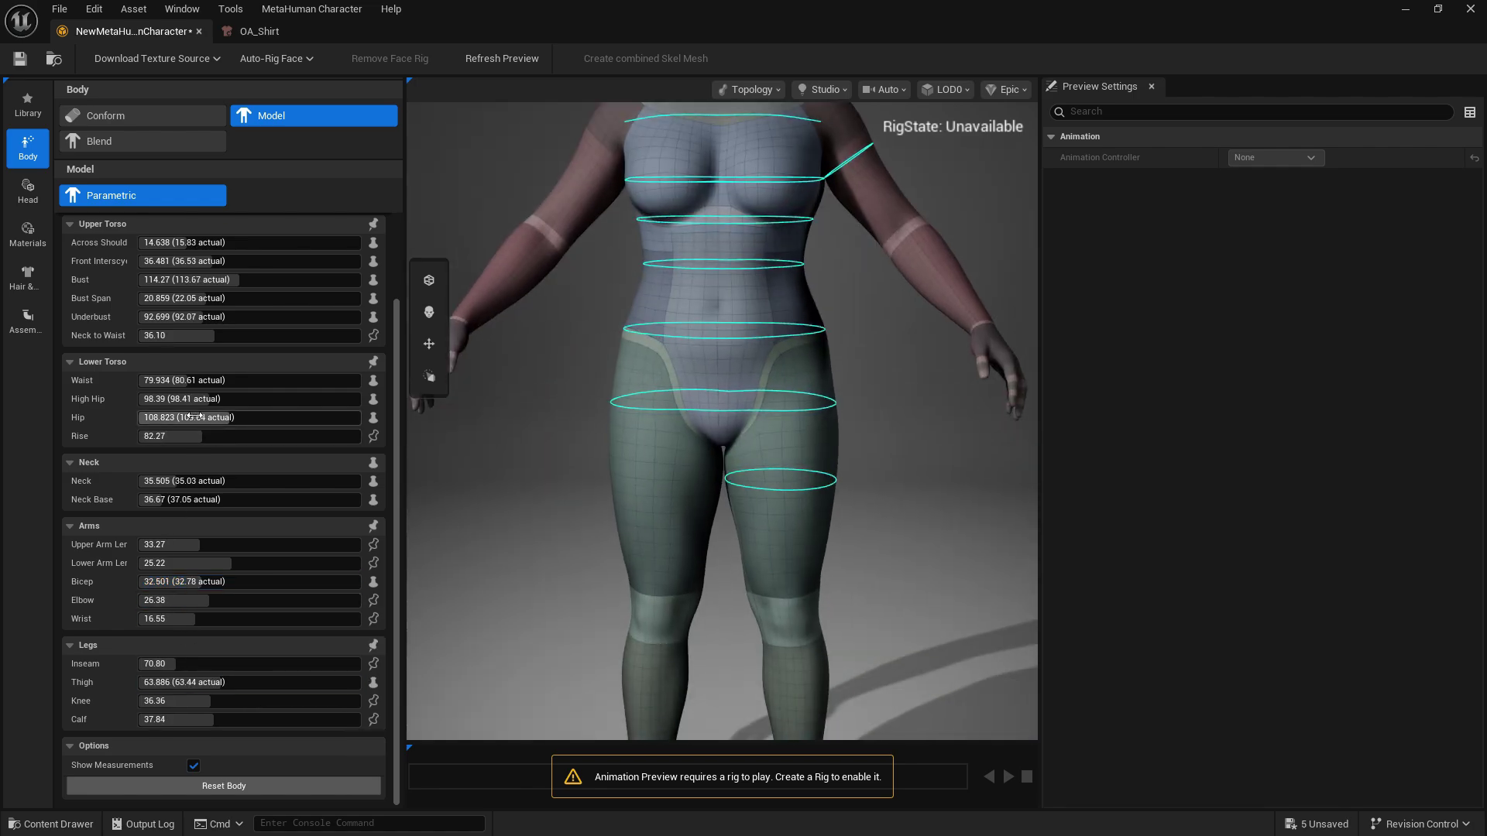
- Adjust the body to Waist 75.988, High Hip 88.828, Thigh 61.609, Bust 117.789 and Bust Span 26.627
{"action": "left_click_drag", "start_coordinate": [187, 380], "coordinate": [187, 399]}
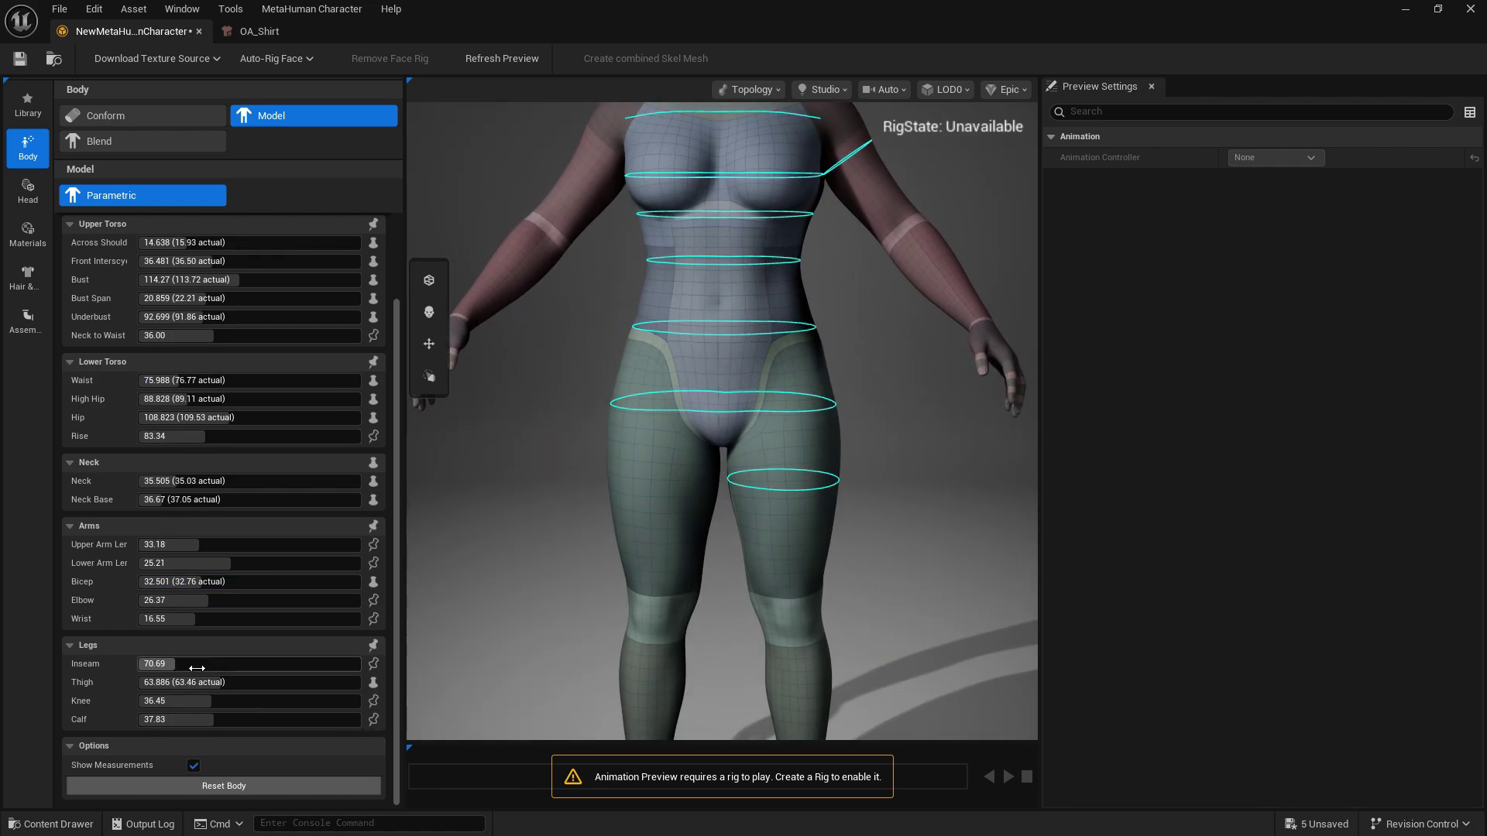
{"action": "left_click_drag", "start_coordinate": [205, 682], "coordinate": [196, 683]}
{"action": "left_click_drag", "start_coordinate": [203, 298], "coordinate": [249, 279]}
- Set Across Shoulder to 11.96, Front Interscye to 35.708, Fat to -0.534 and Height to 173.807
{"action": "middle_click_drag", "start_coordinate": [574, 333], "coordinate": [572, 534]}
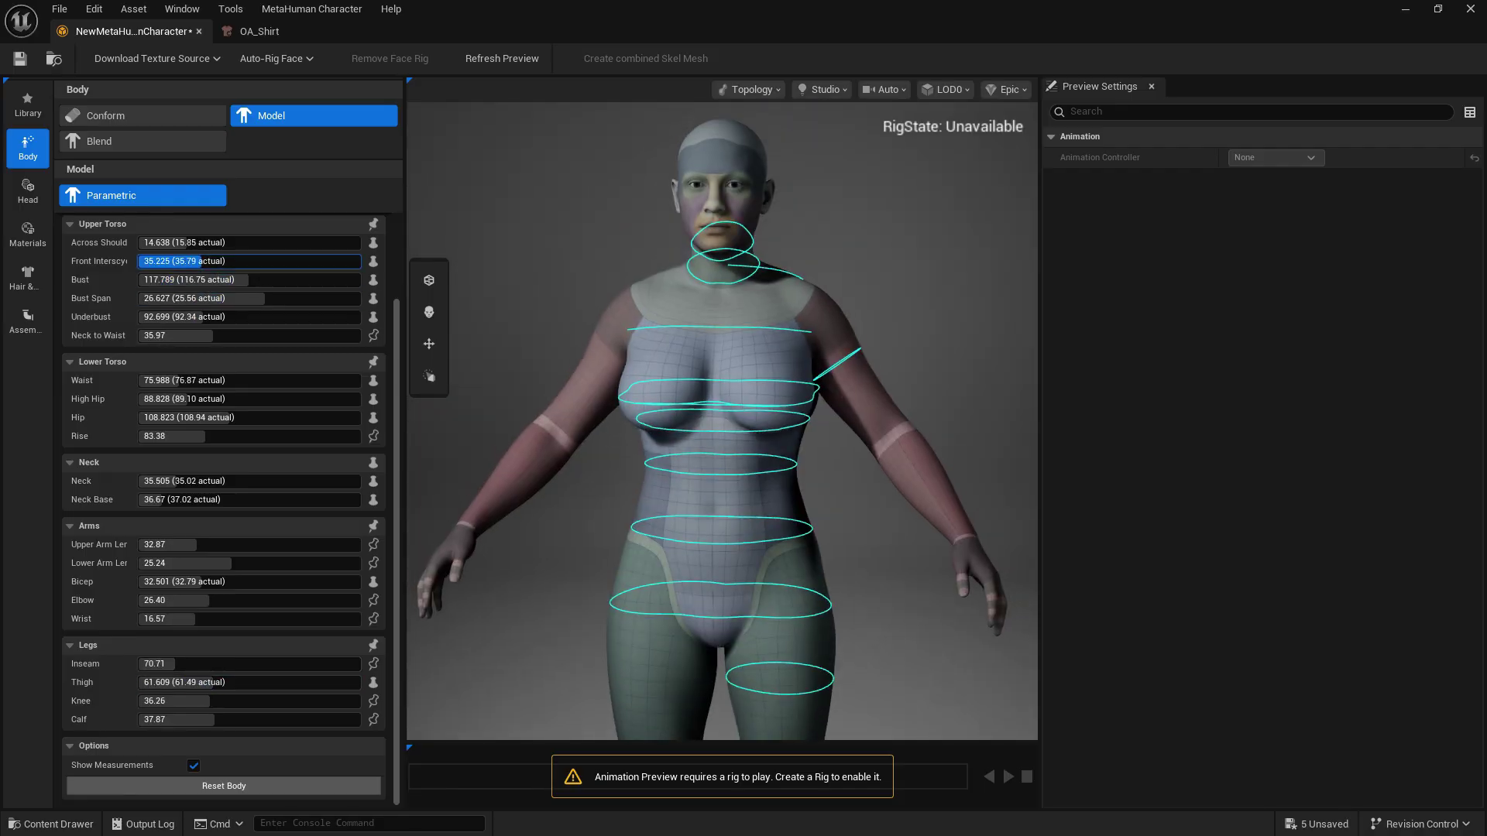
{"action": "left_click_drag", "start_coordinate": [187, 247], "coordinate": [139, 247]}
{"action": "scroll", "coordinate": [194, 265], "scroll_direction": "up", "scroll_amount": 4}
{"action": "mouse_move", "coordinate": [245, 279]}
{"action": "left_mouse_down"}
{"action": "mouse_move", "coordinate": [218, 279]}
{"action": "mouse_move", "coordinate": [245, 297]}
{"action": "left_mouse_up"}
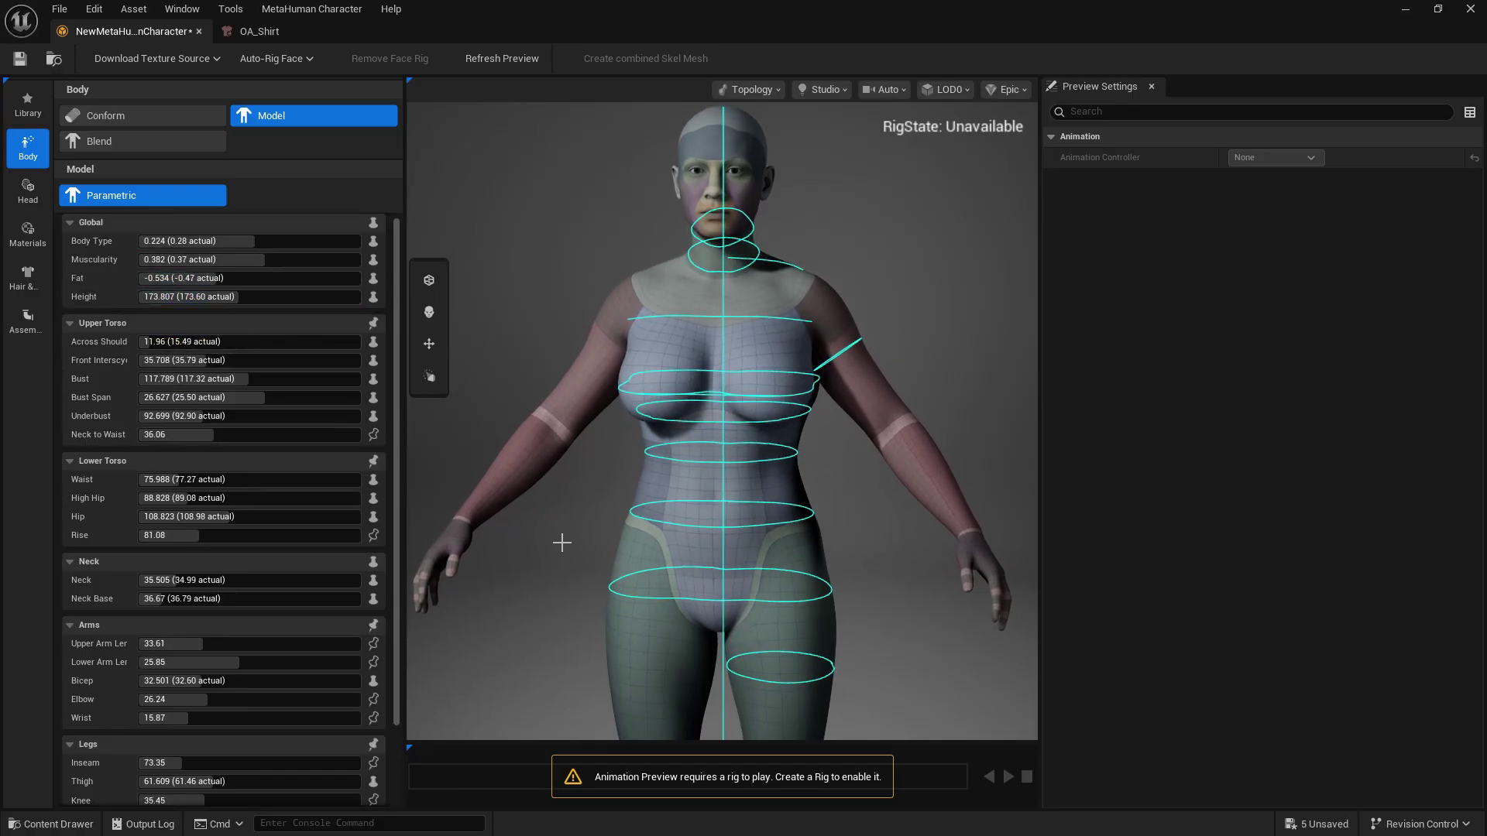
- Put the WI_Shirt cloth outfit on the reshaped body, check its fit and save the character asset
{"action": "left_click", "coordinate": [29, 287]}
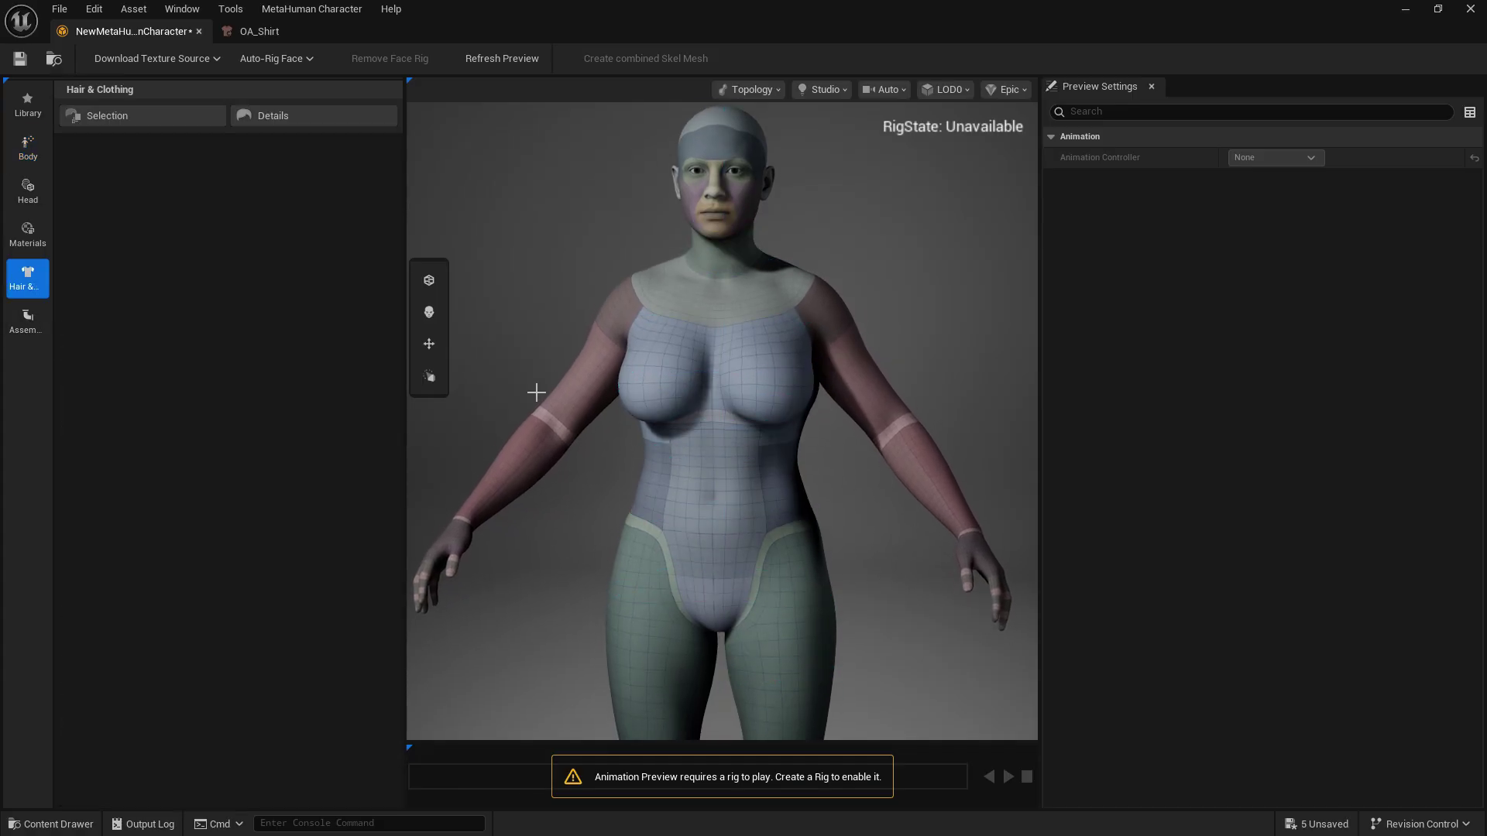
{"action": "left_click", "coordinate": [132, 117]}
{"action": "left_click_drag", "start_coordinate": [393, 169], "coordinate": [404, 622]}
{"action": "left_click", "coordinate": [226, 450]}
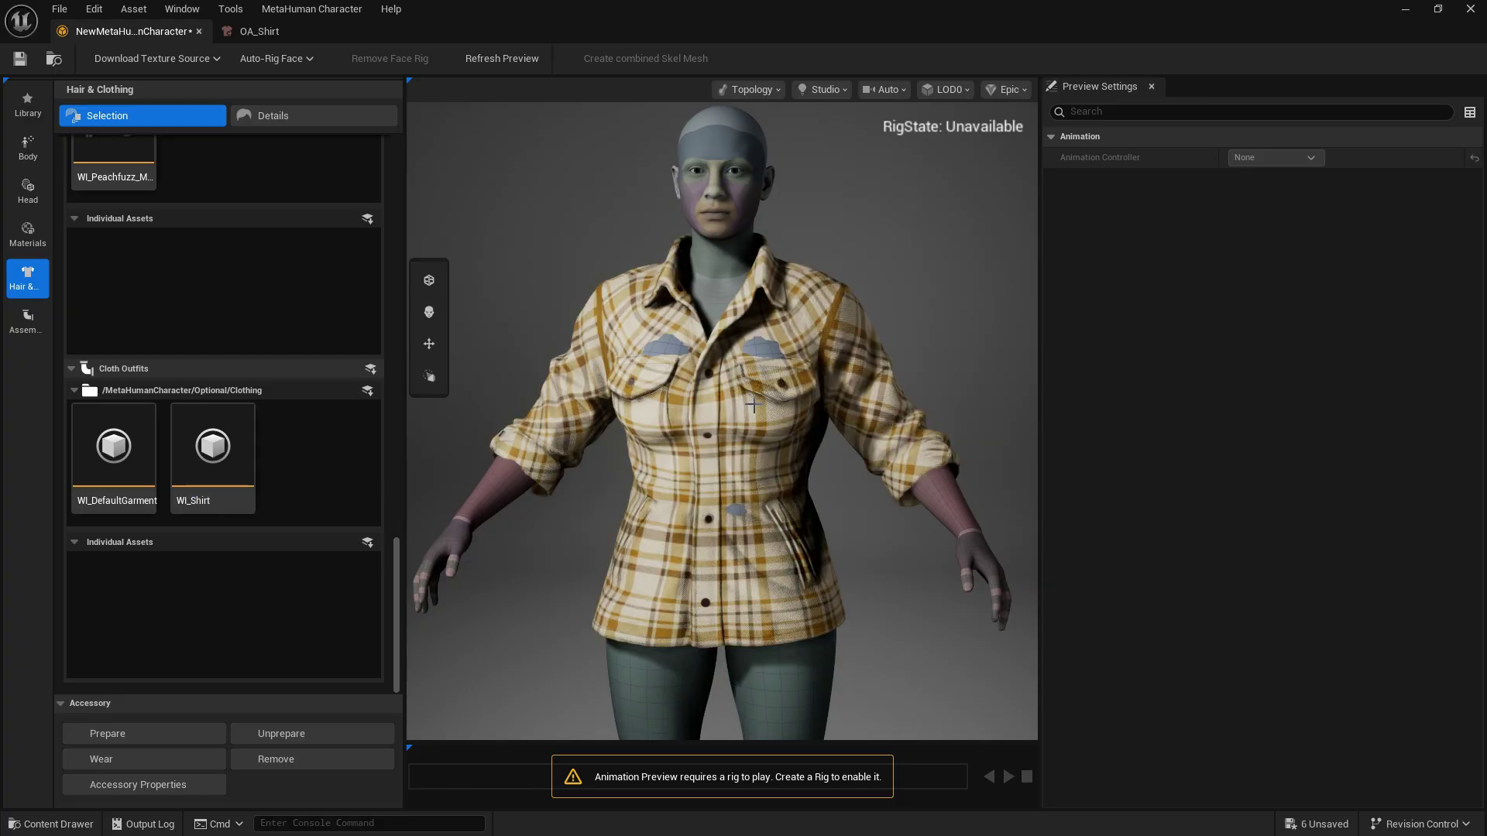
{"action": "left_click_drag", "start_coordinate": [760, 503], "coordinate": [682, 503]}
{"action": "left_click_drag", "start_coordinate": [821, 407], "coordinate": [899, 407]}
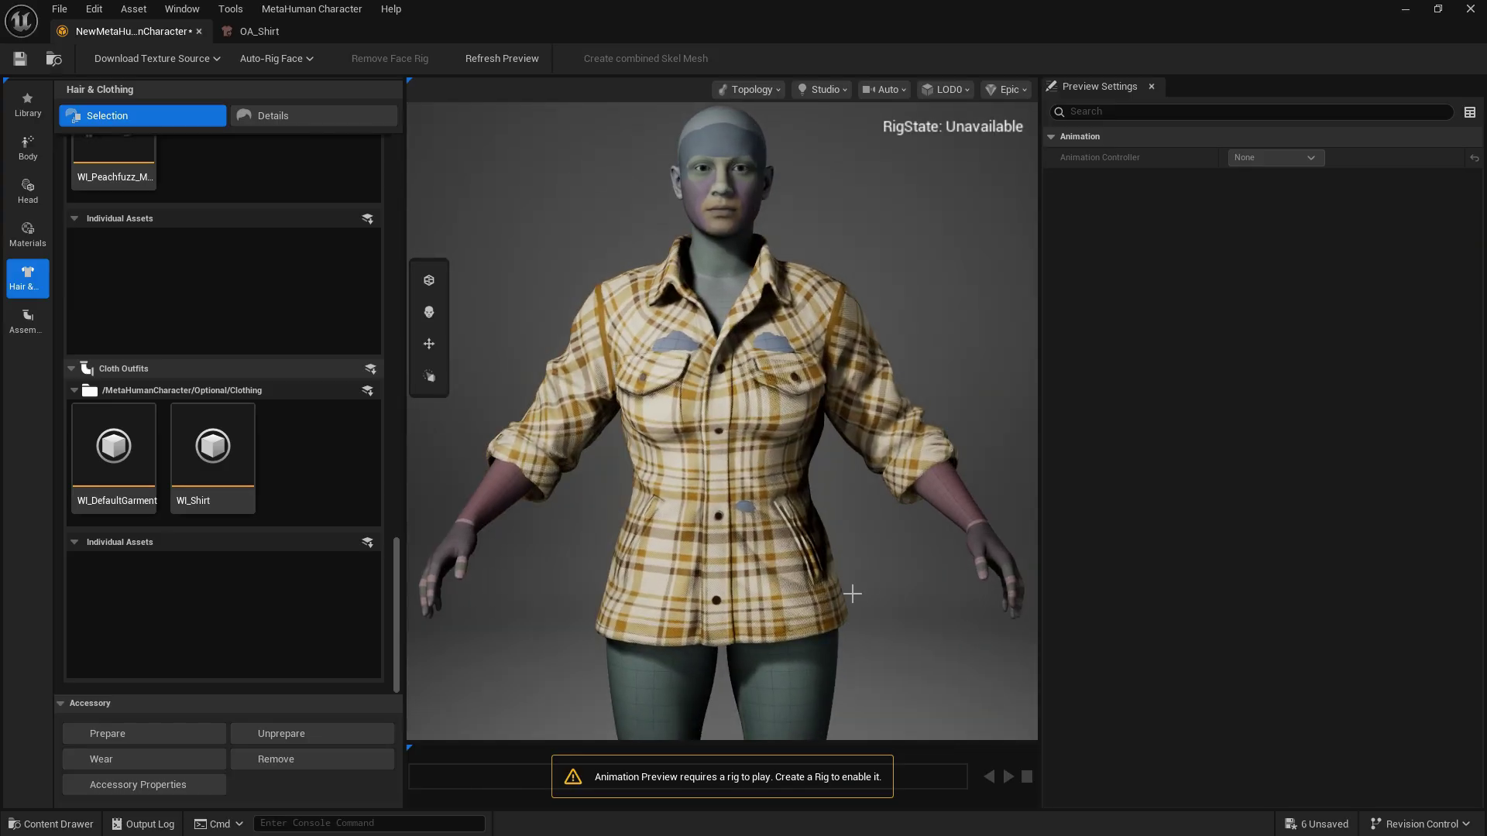
{"action": "key", "text": "ctrl+s"}
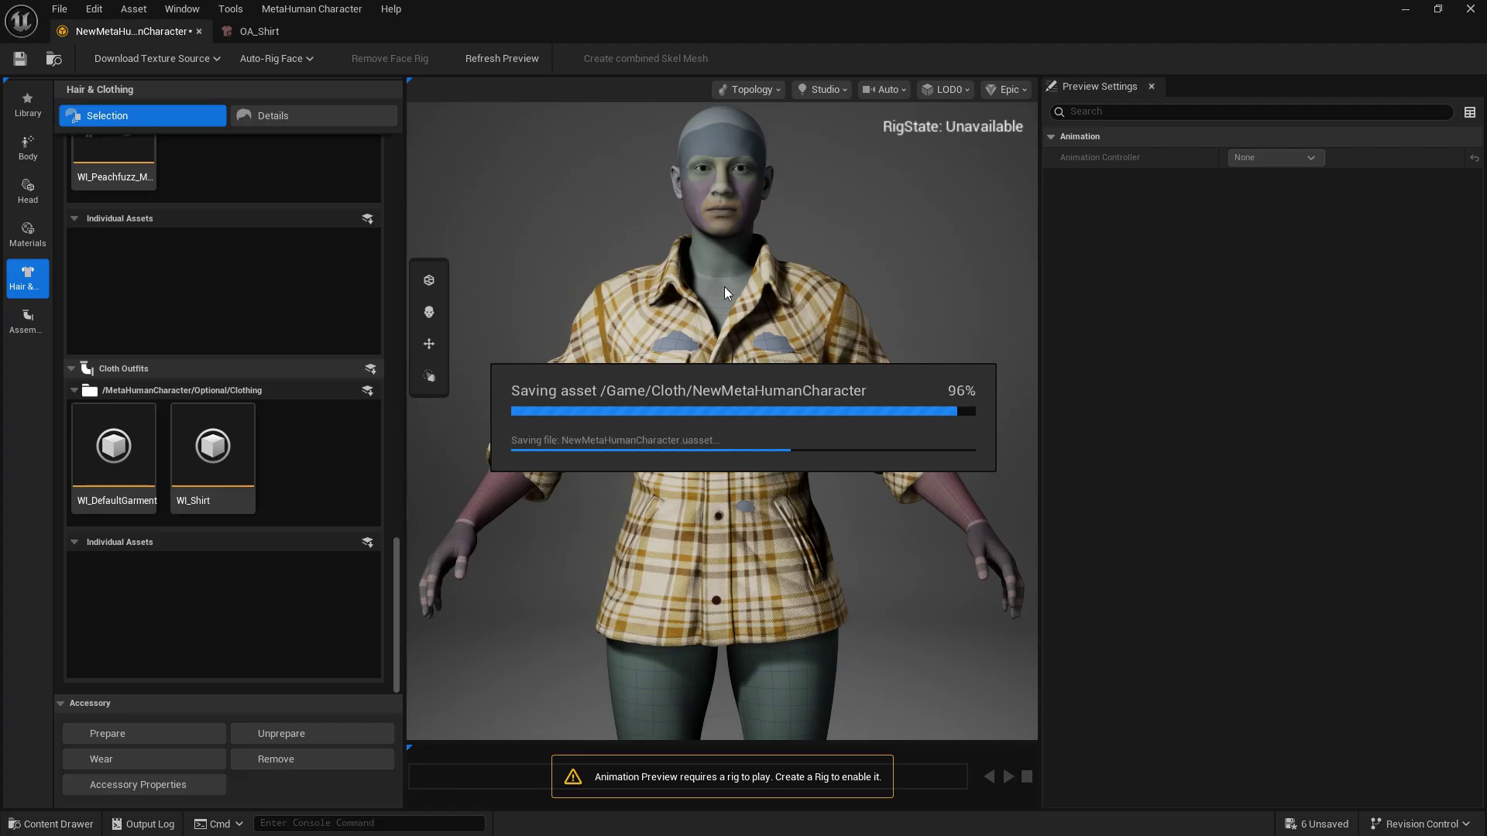
- Switch to ZBrush and open the quick-saved project QS_3216_UH.zpr containing the shirt on the body
{"action": "key", "text": "super"}
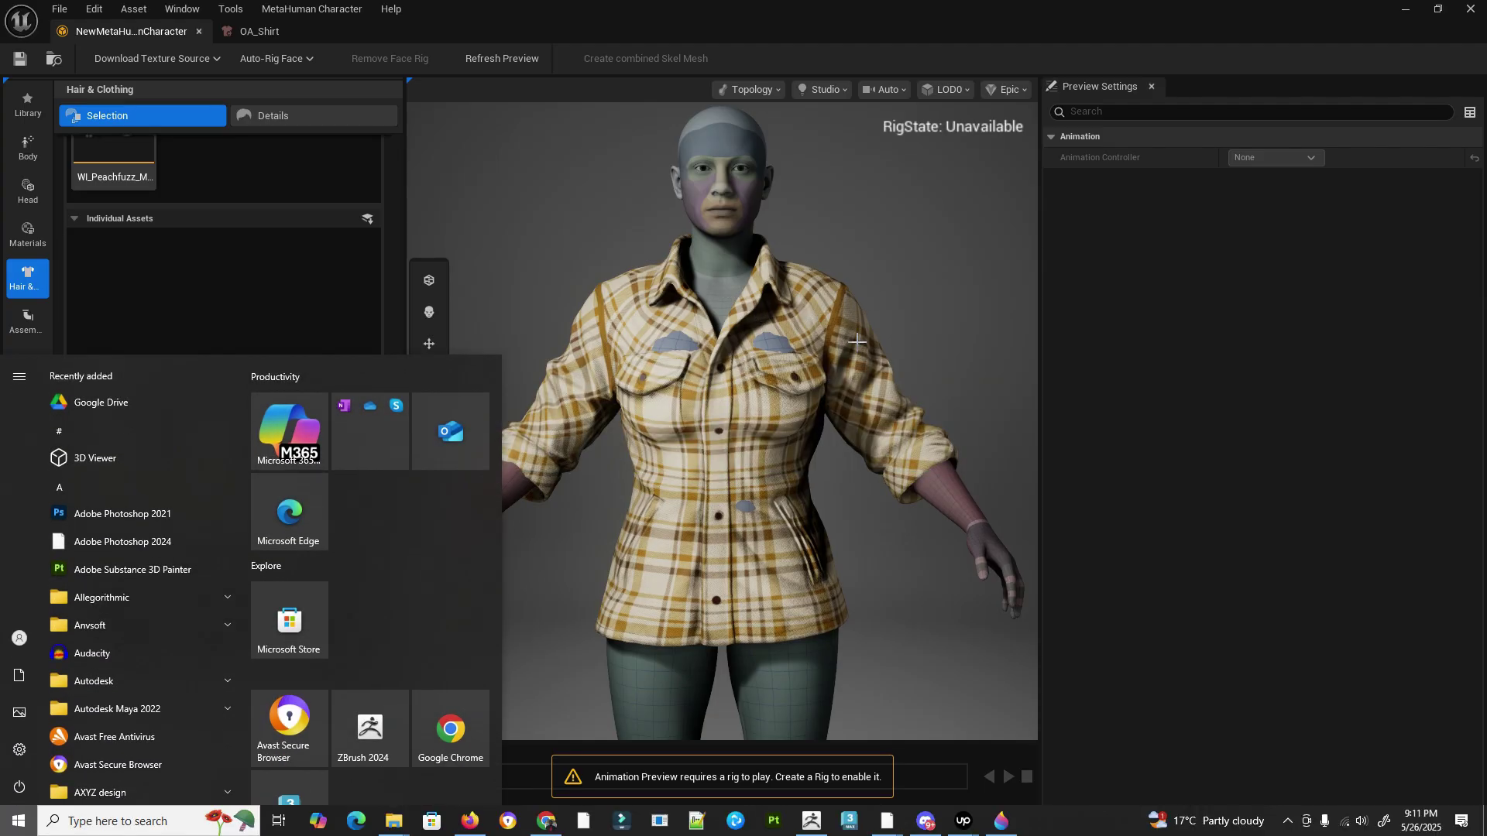
{"action": "left_click", "coordinate": [813, 823]}
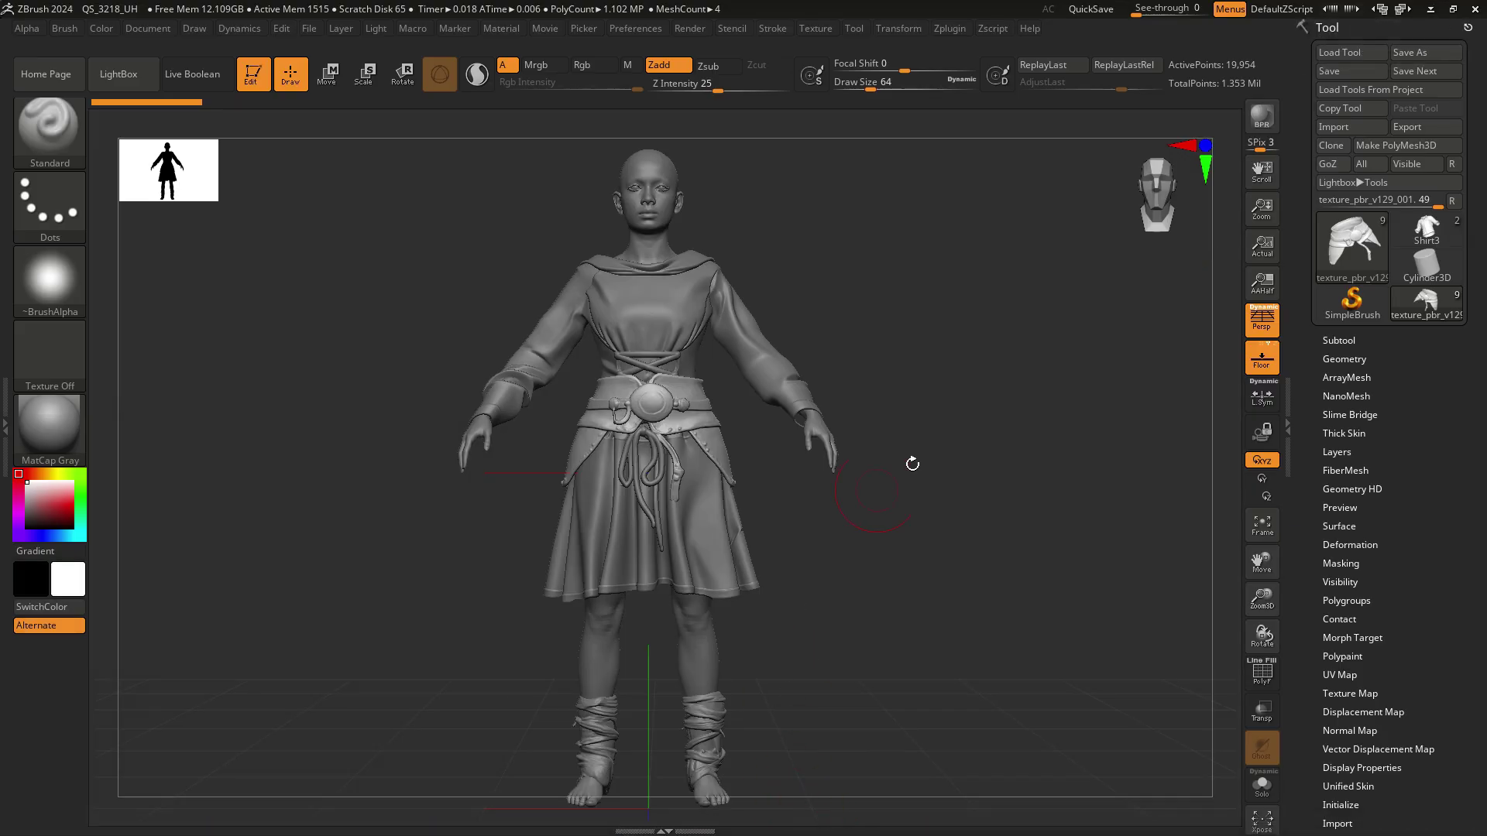
{"action": "left_click_drag", "start_coordinate": [925, 456], "coordinate": [908, 499]}
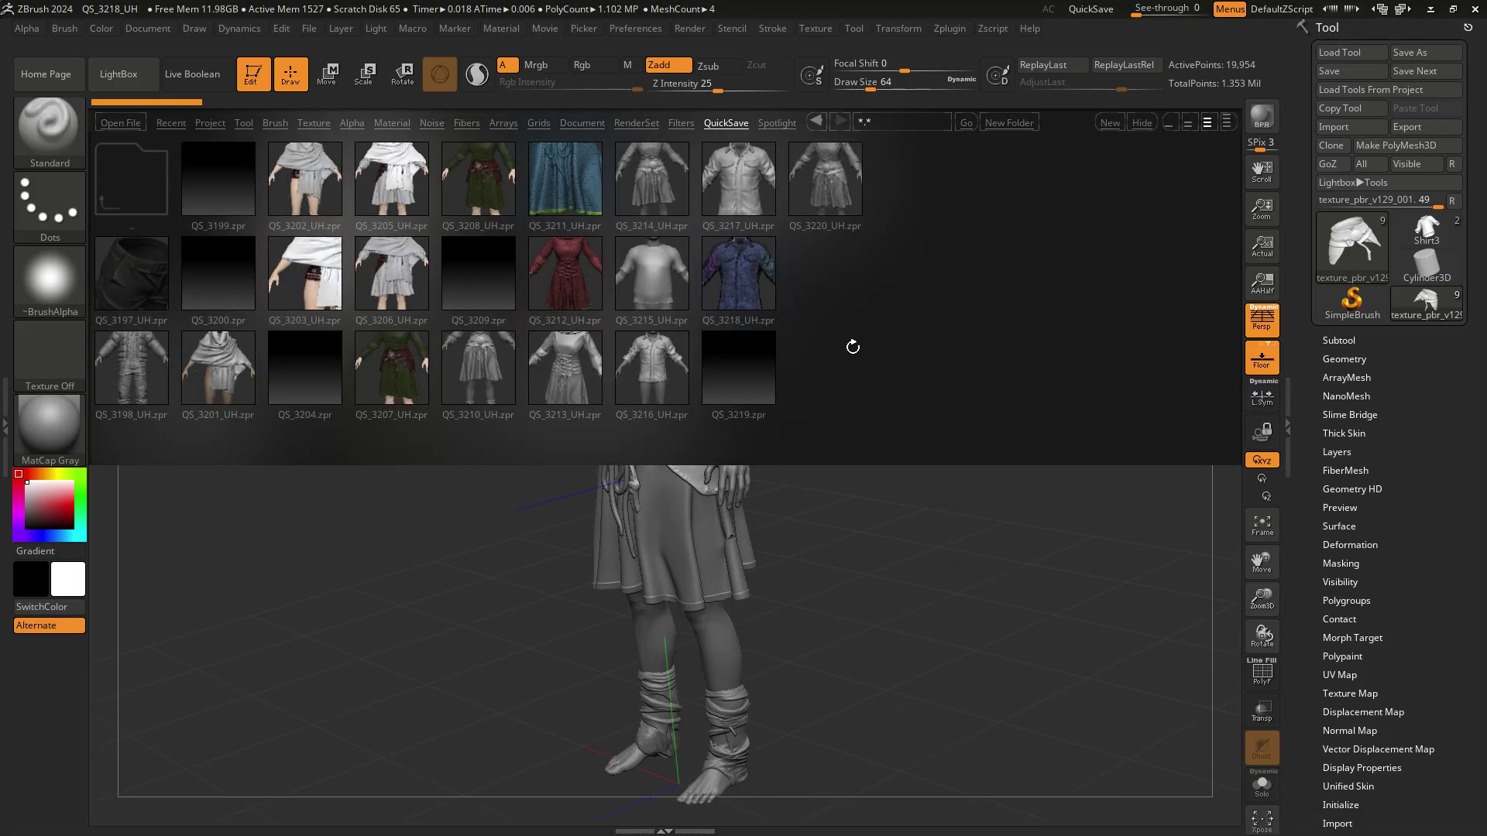
{"action": "double_click", "coordinate": [653, 375]}
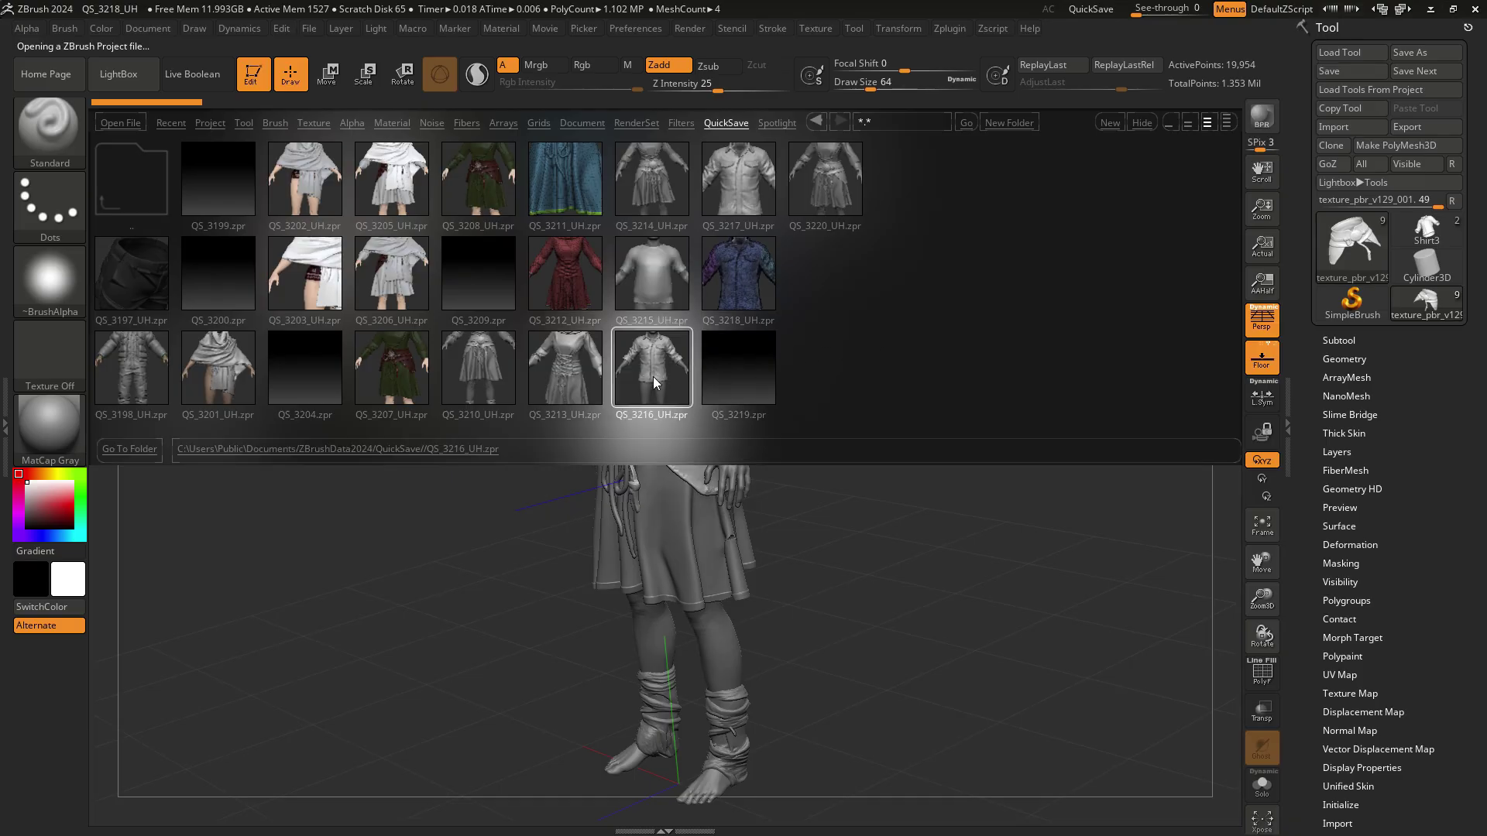
{"action": "left_click", "coordinate": [800, 480]}
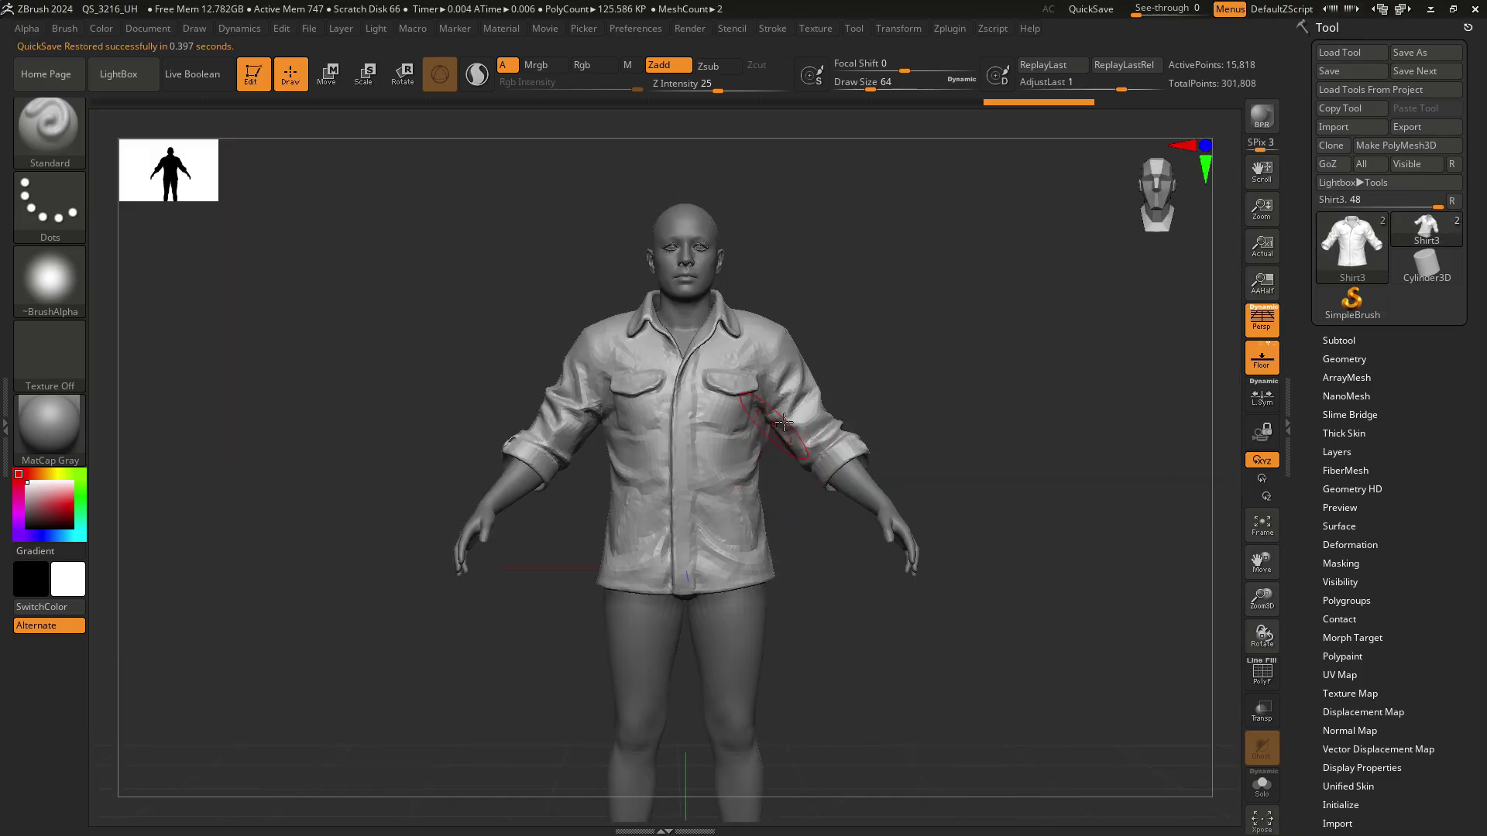
- Inspect the shirt on the body, isolate the Shirt3 subtool with Solo and open the Subtool list
{"action": "left_click_drag", "start_coordinate": [780, 458], "coordinate": [968, 484]}
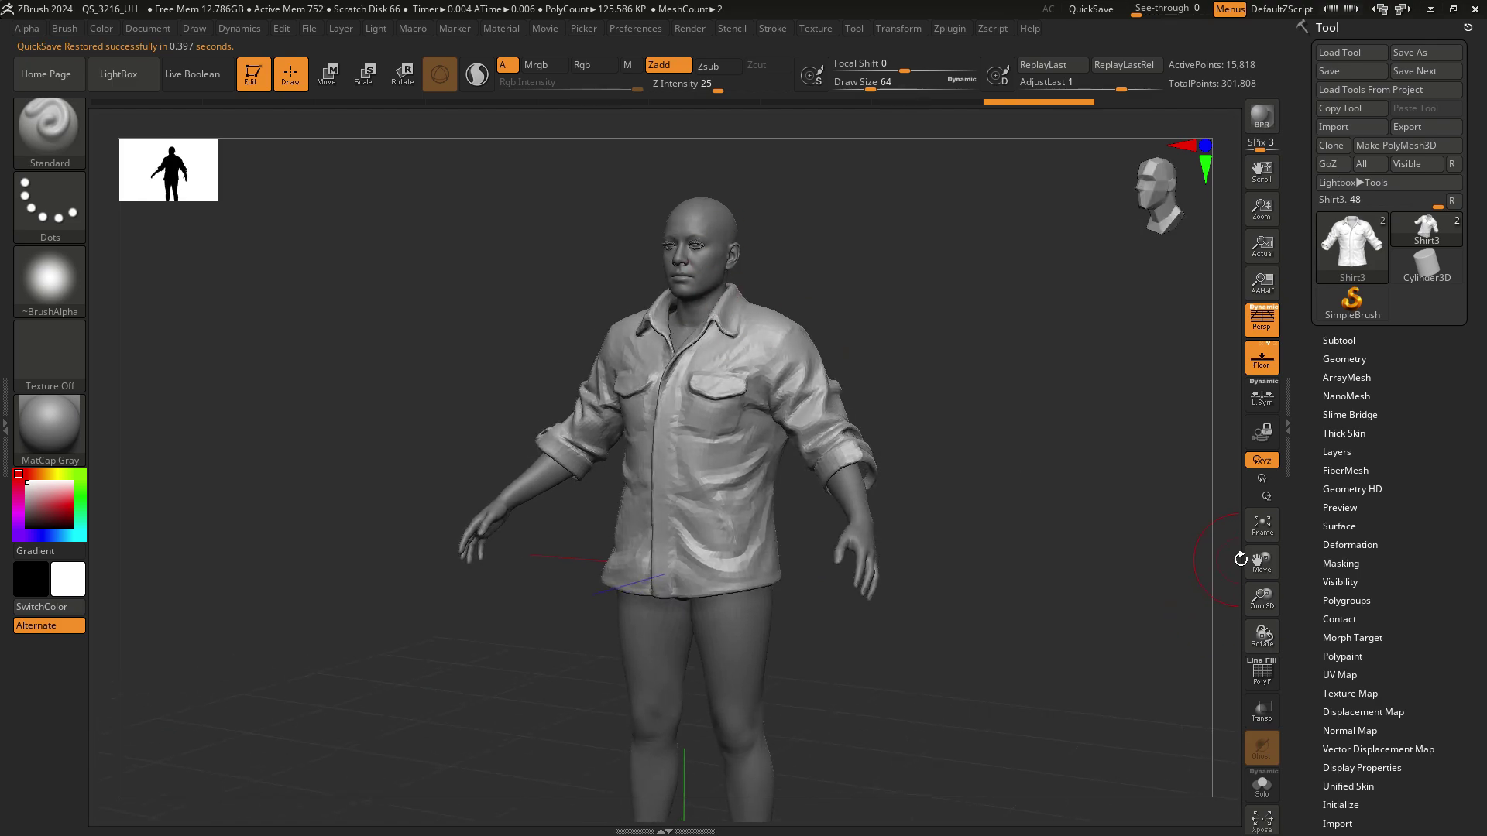
{"action": "left_click_drag", "start_coordinate": [1264, 593], "coordinate": [1209, 588]}
{"action": "left_click_drag", "start_coordinate": [1032, 350], "coordinate": [1027, 492], "text": "alt"}
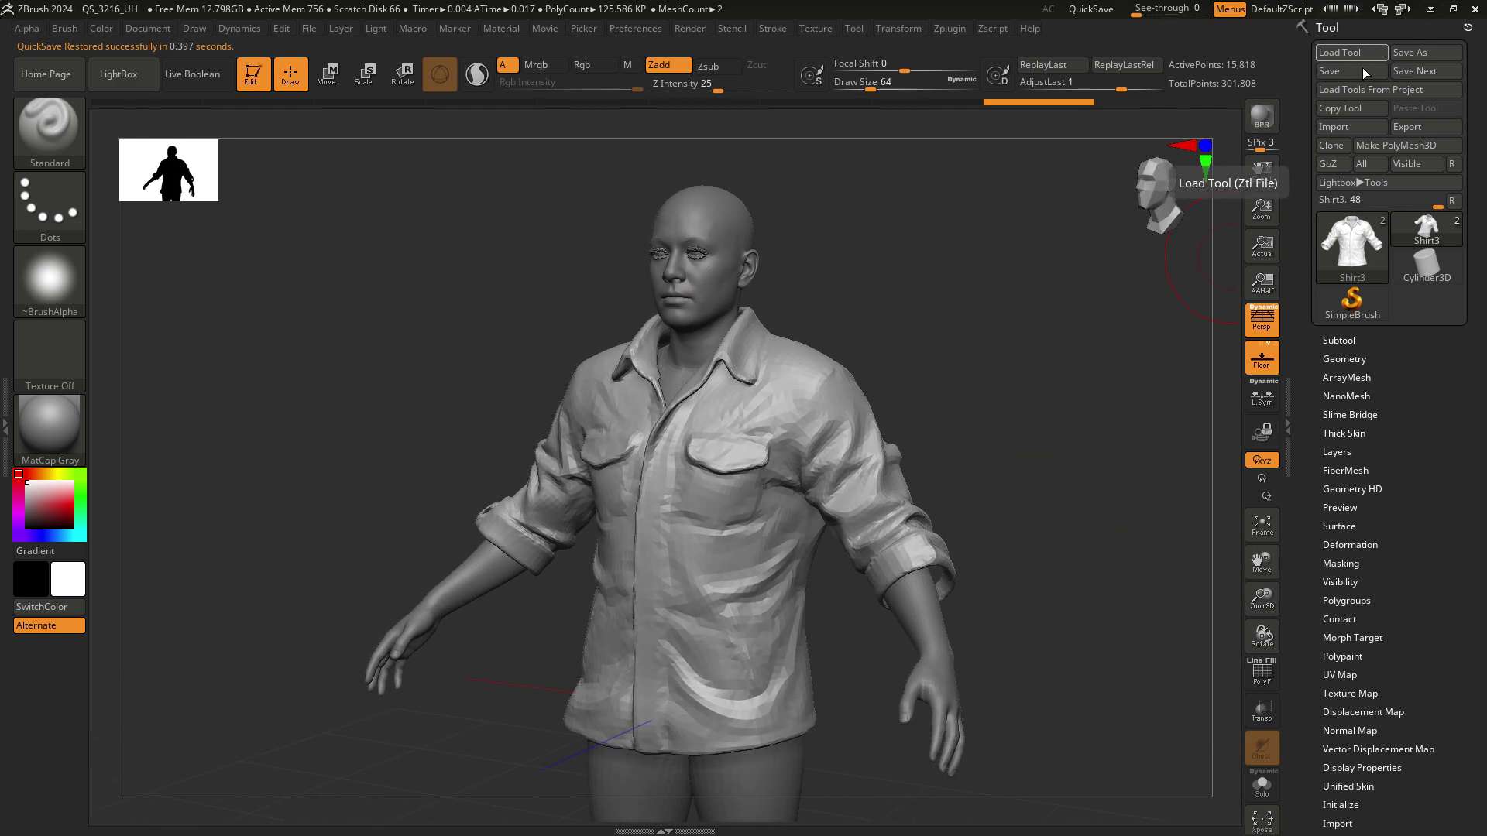
{"action": "left_click", "coordinate": [1261, 784]}
{"action": "left_click", "coordinate": [1371, 342]}
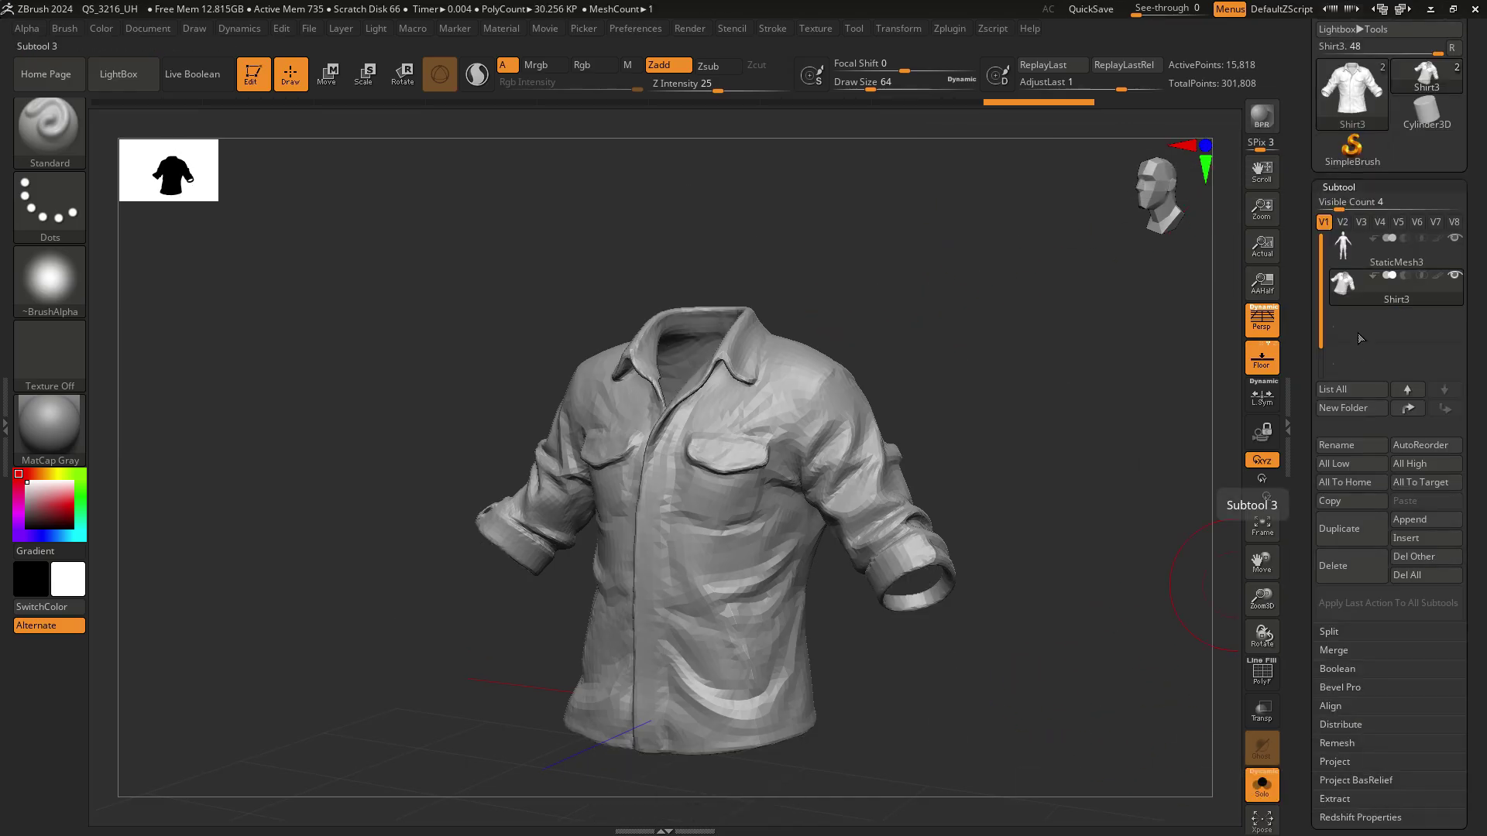
- Select the StaticMesh3 body subtool, face it to the front and fit the whole mesh in view
{"action": "left_click", "coordinate": [1370, 252]}
{"action": "left_click_drag", "start_coordinate": [980, 422], "coordinate": [1030, 441], "text": "shift"}
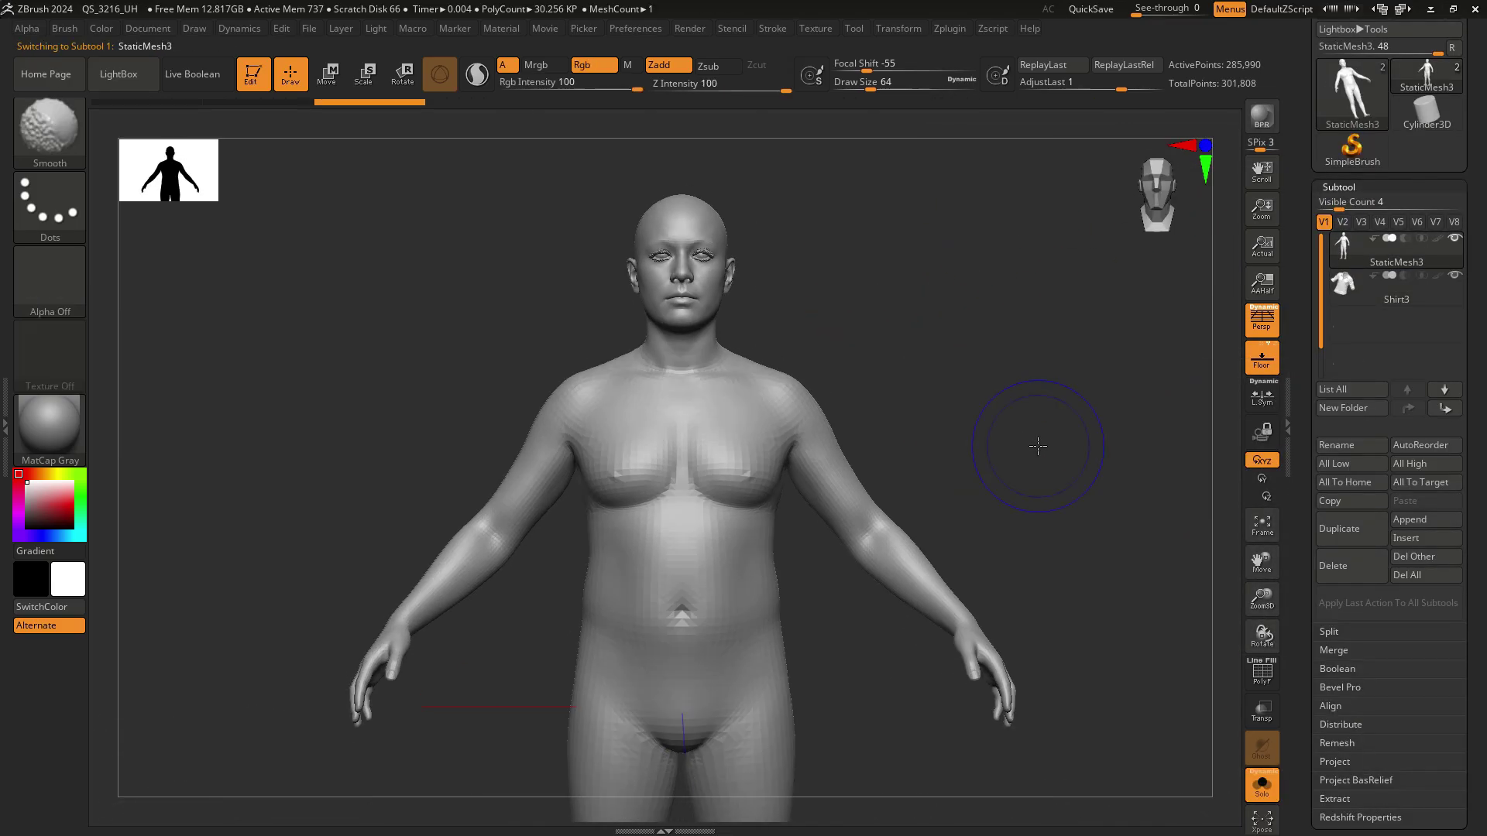
{"action": "left_click", "coordinate": [1267, 533]}
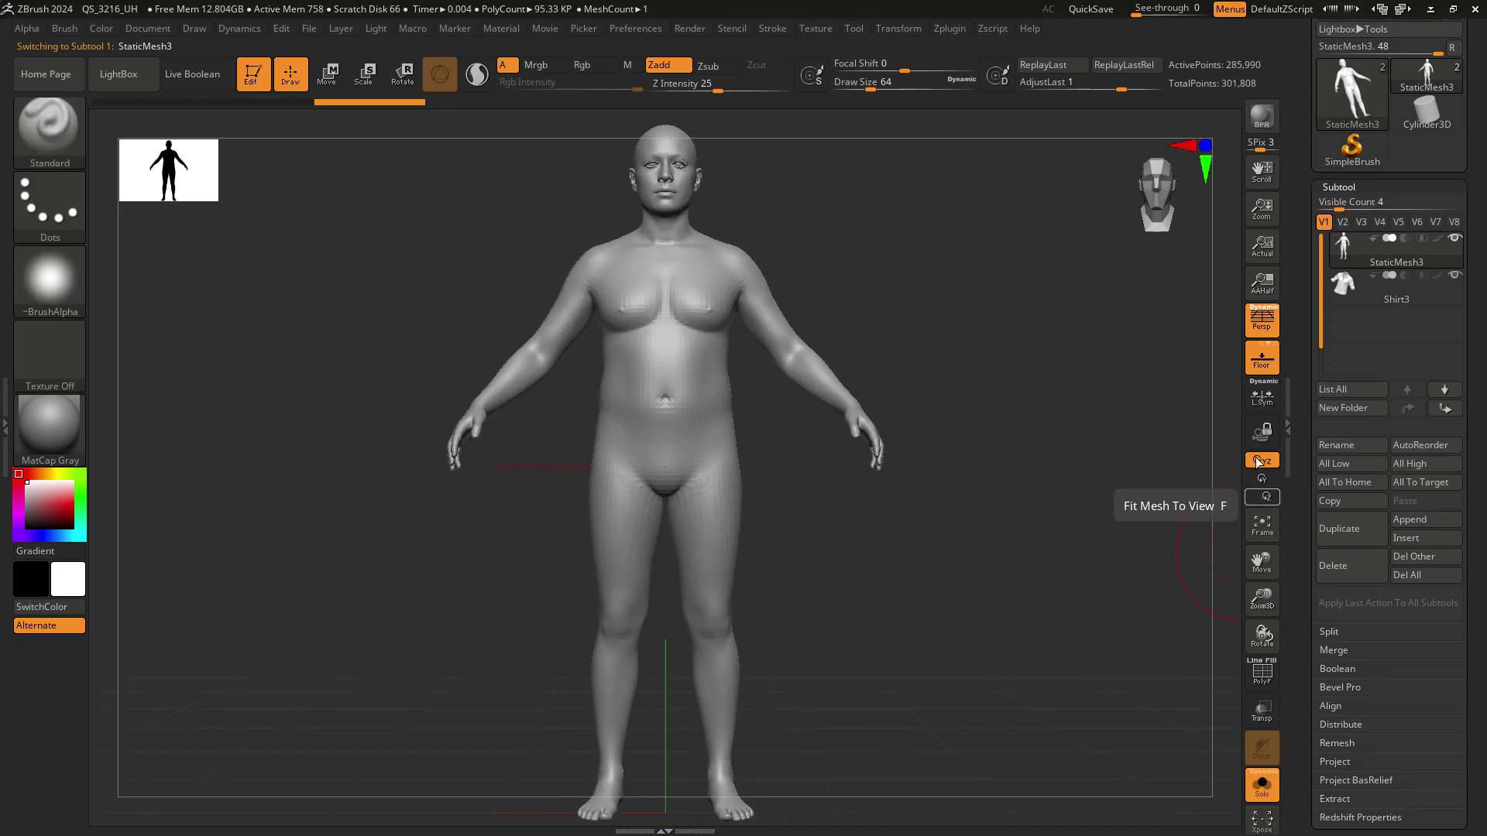
- Compare the isolated Shirt3 and StaticMesh3 subtools, turn off Solo and inspect the shirt on the body from an angle
{"action": "left_click", "coordinate": [1345, 295]}
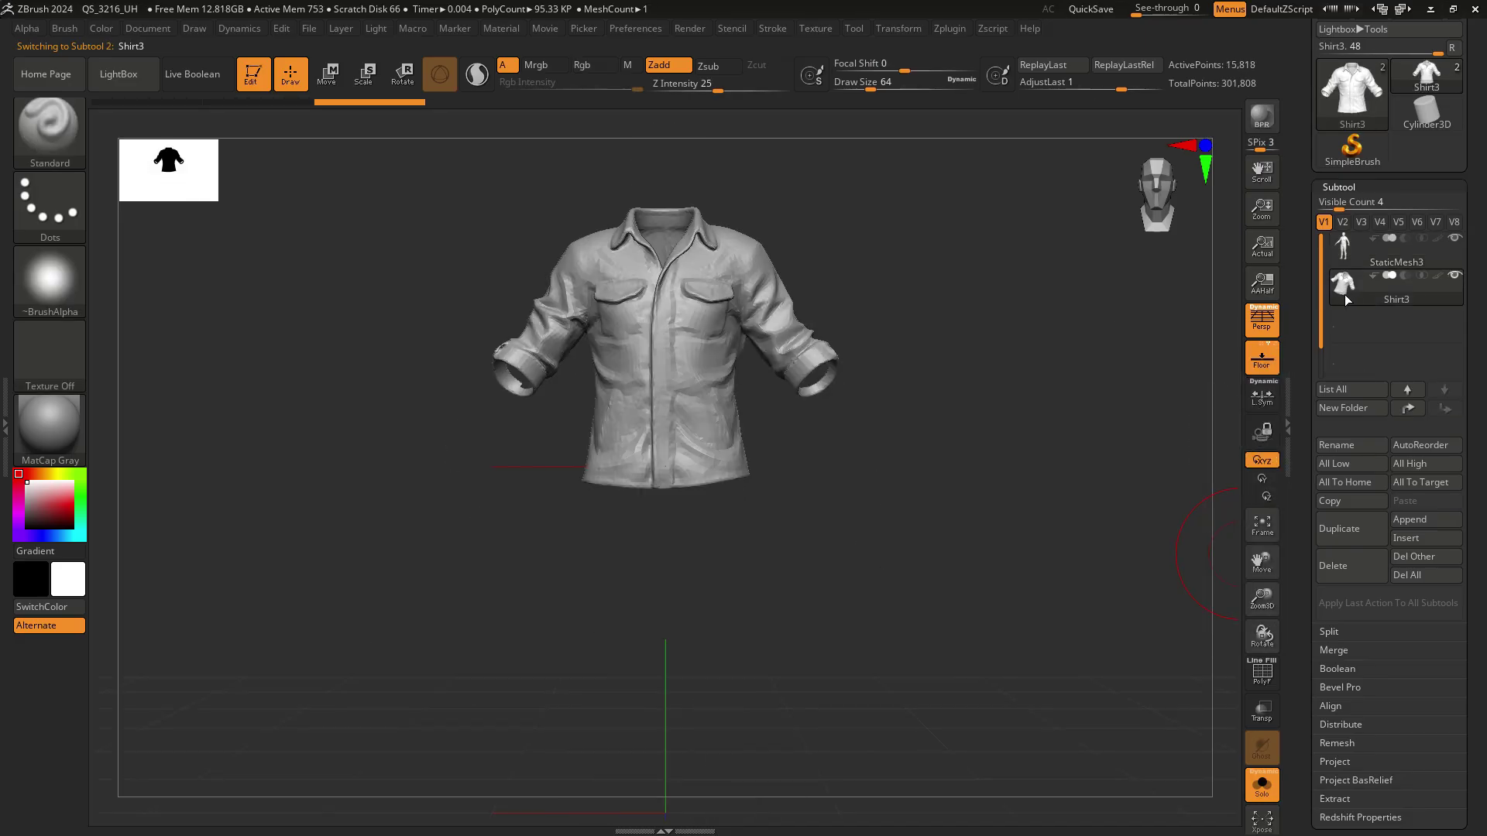
{"action": "left_click", "coordinate": [1332, 255]}
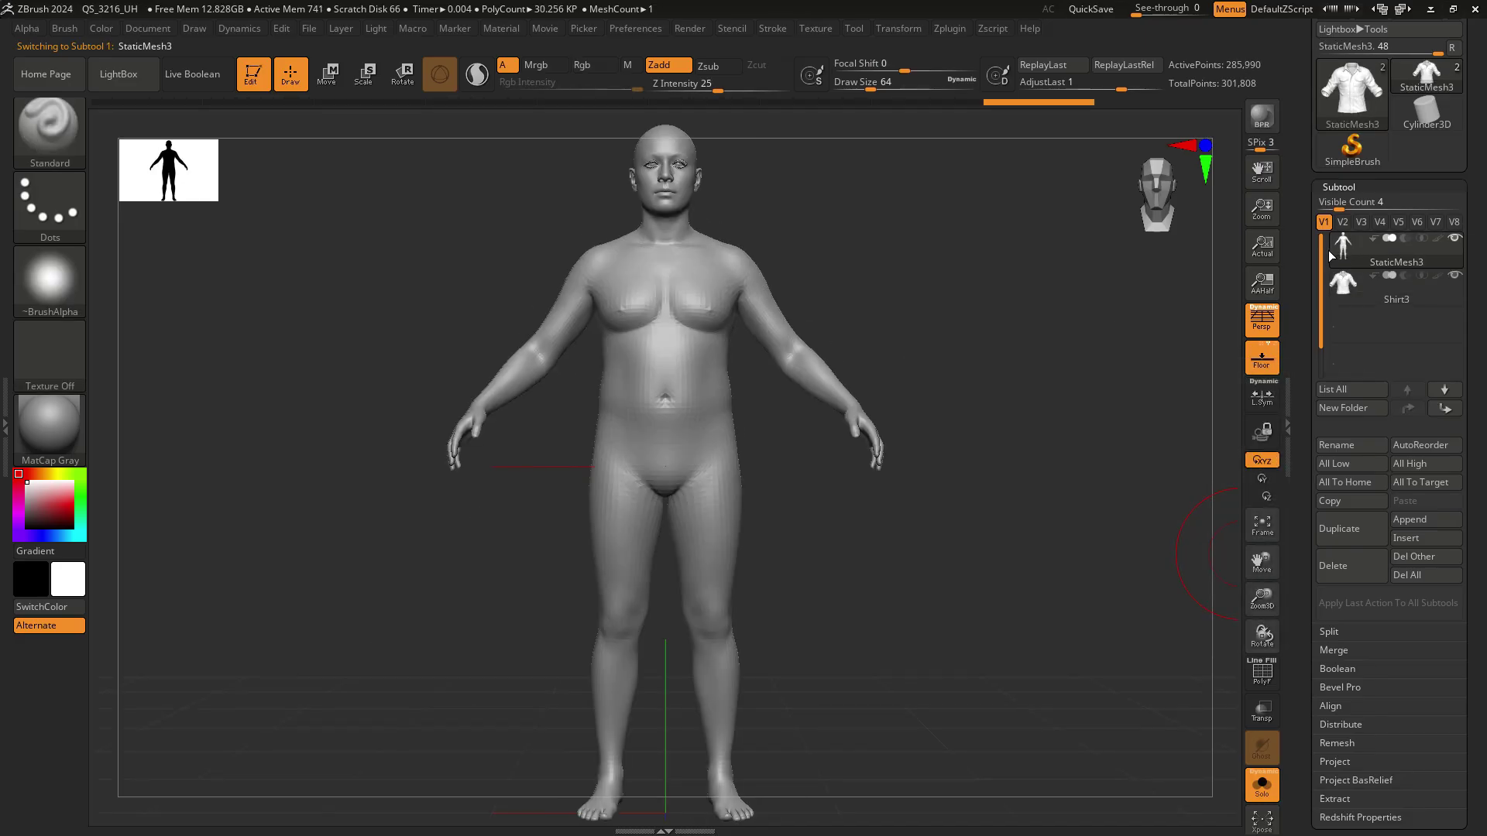
{"action": "left_click", "coordinate": [1344, 288]}
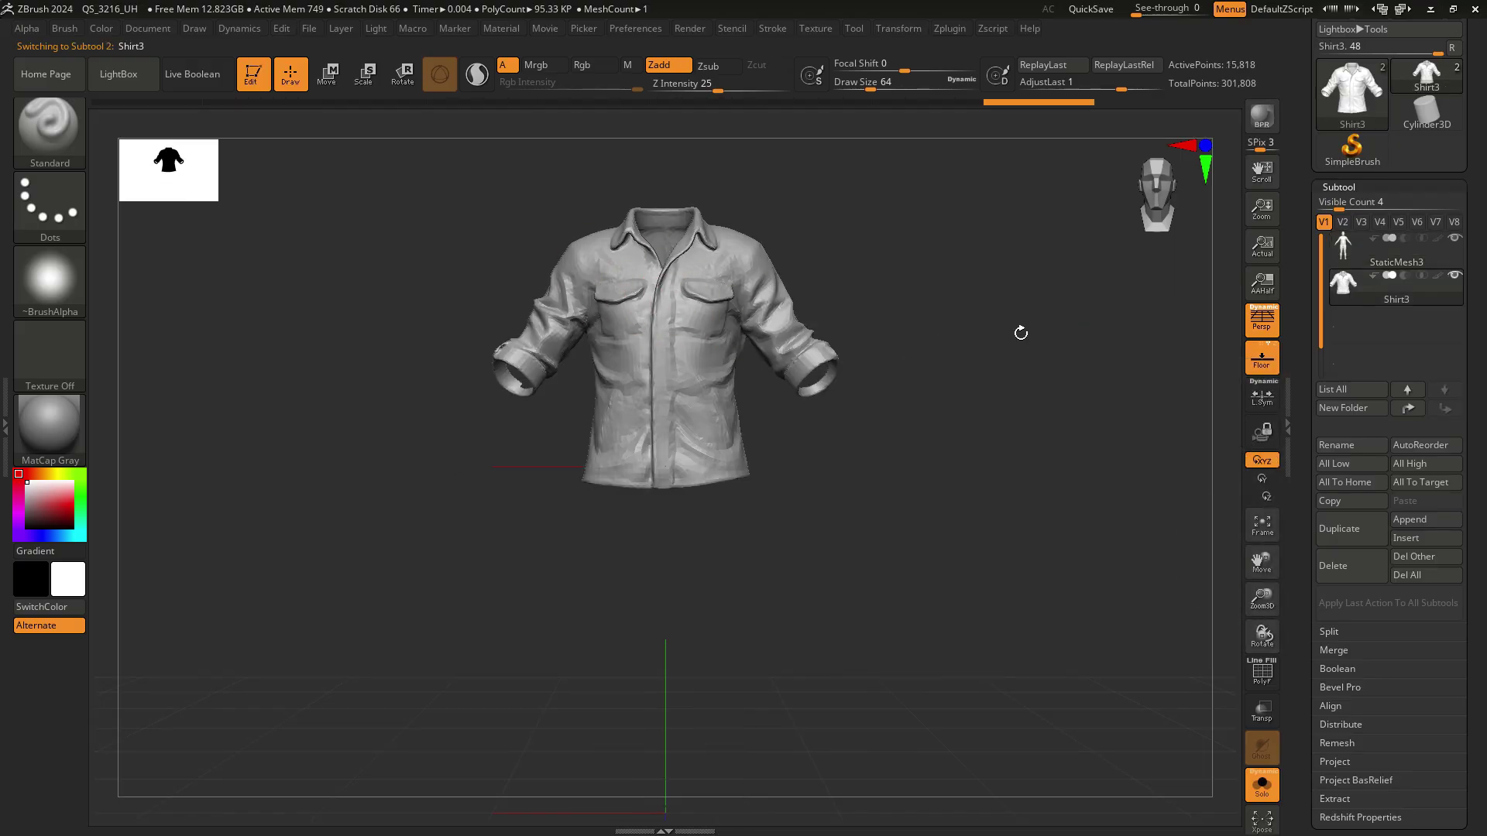
{"action": "left_click", "coordinate": [1342, 256]}
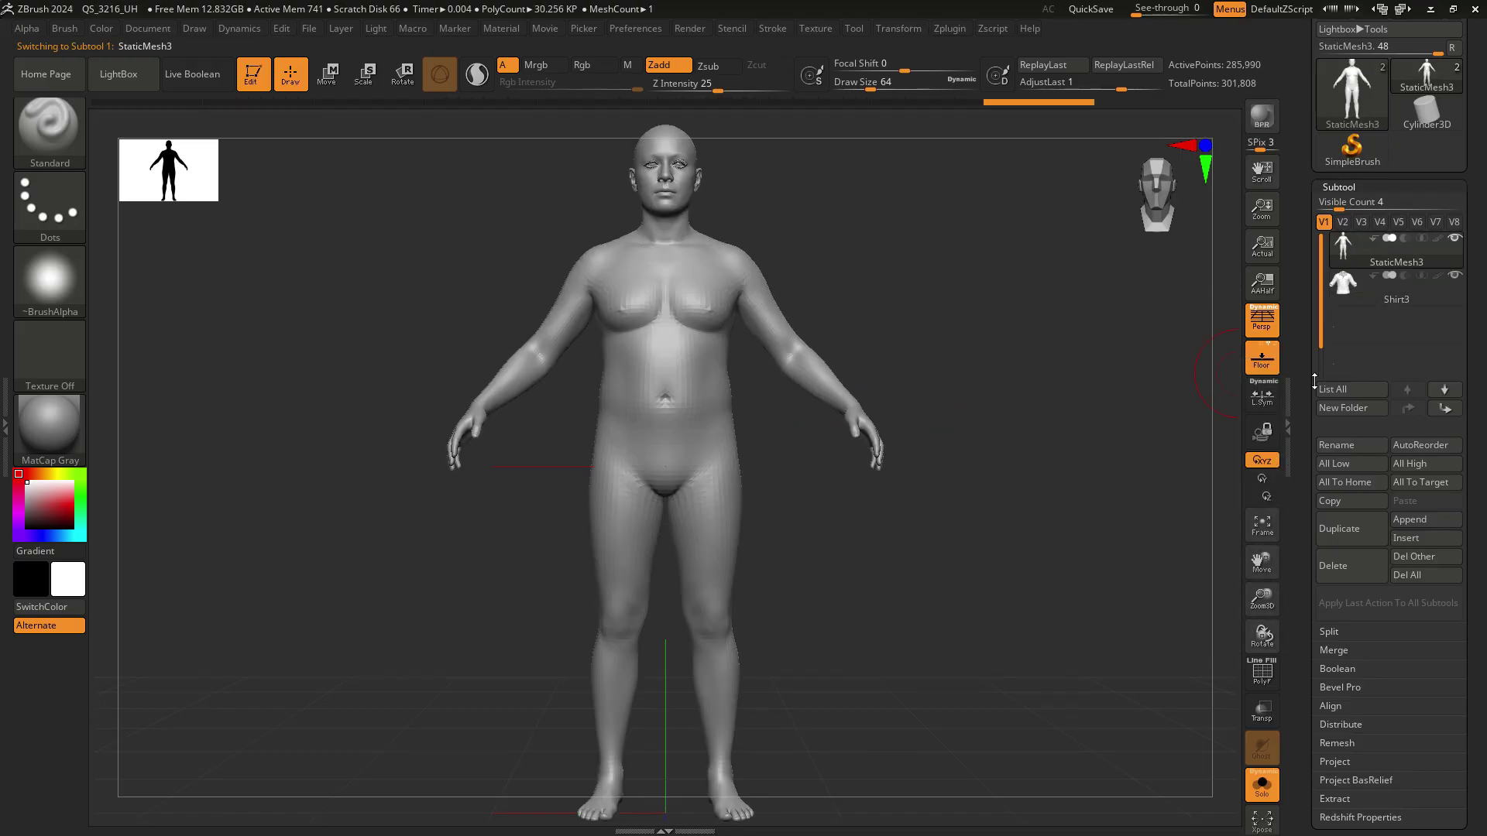
{"action": "left_click", "coordinate": [1262, 785]}
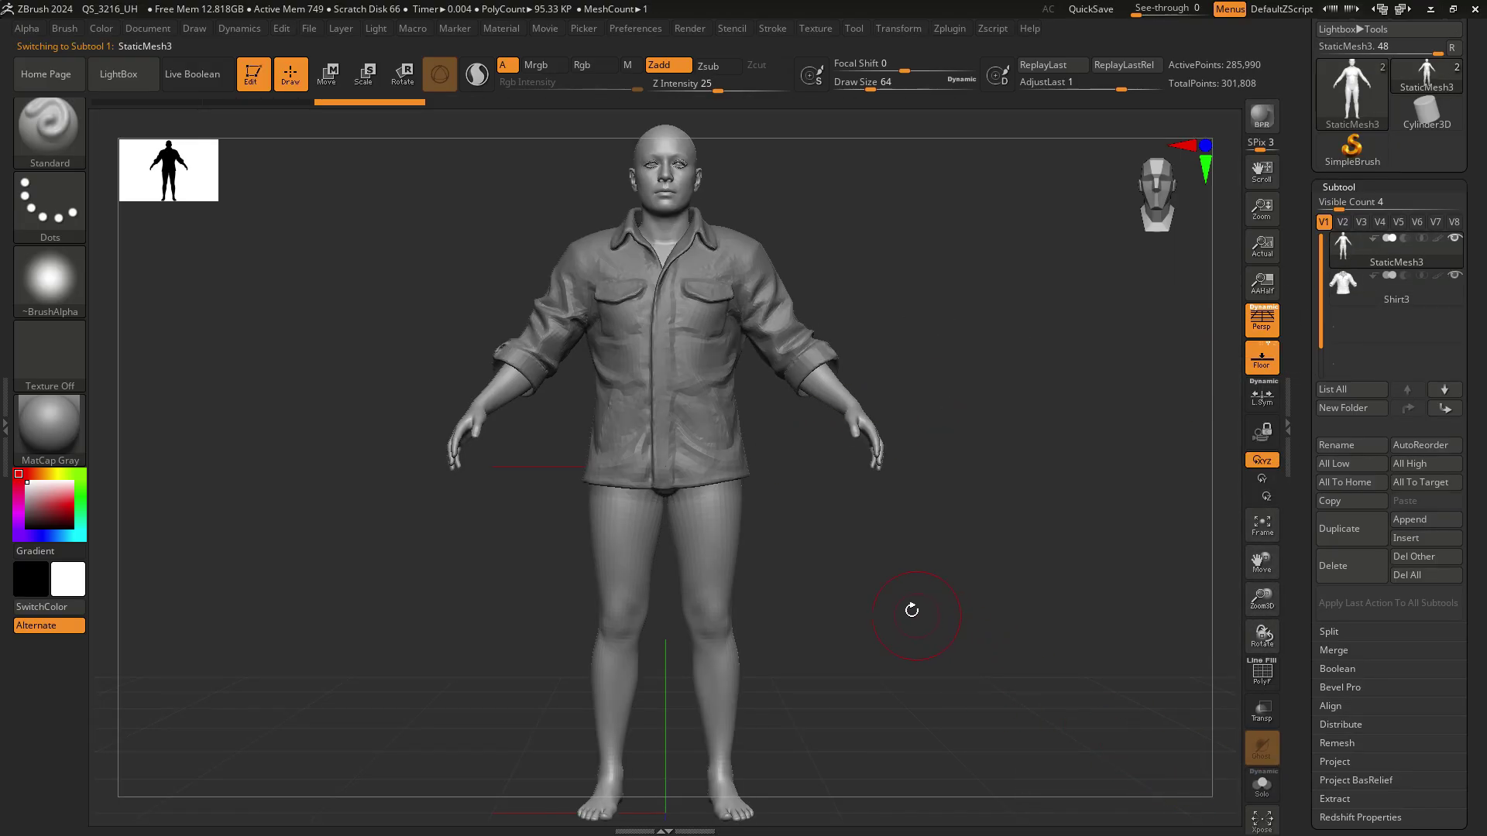
{"action": "left_click_drag", "start_coordinate": [907, 608], "coordinate": [1069, 382]}
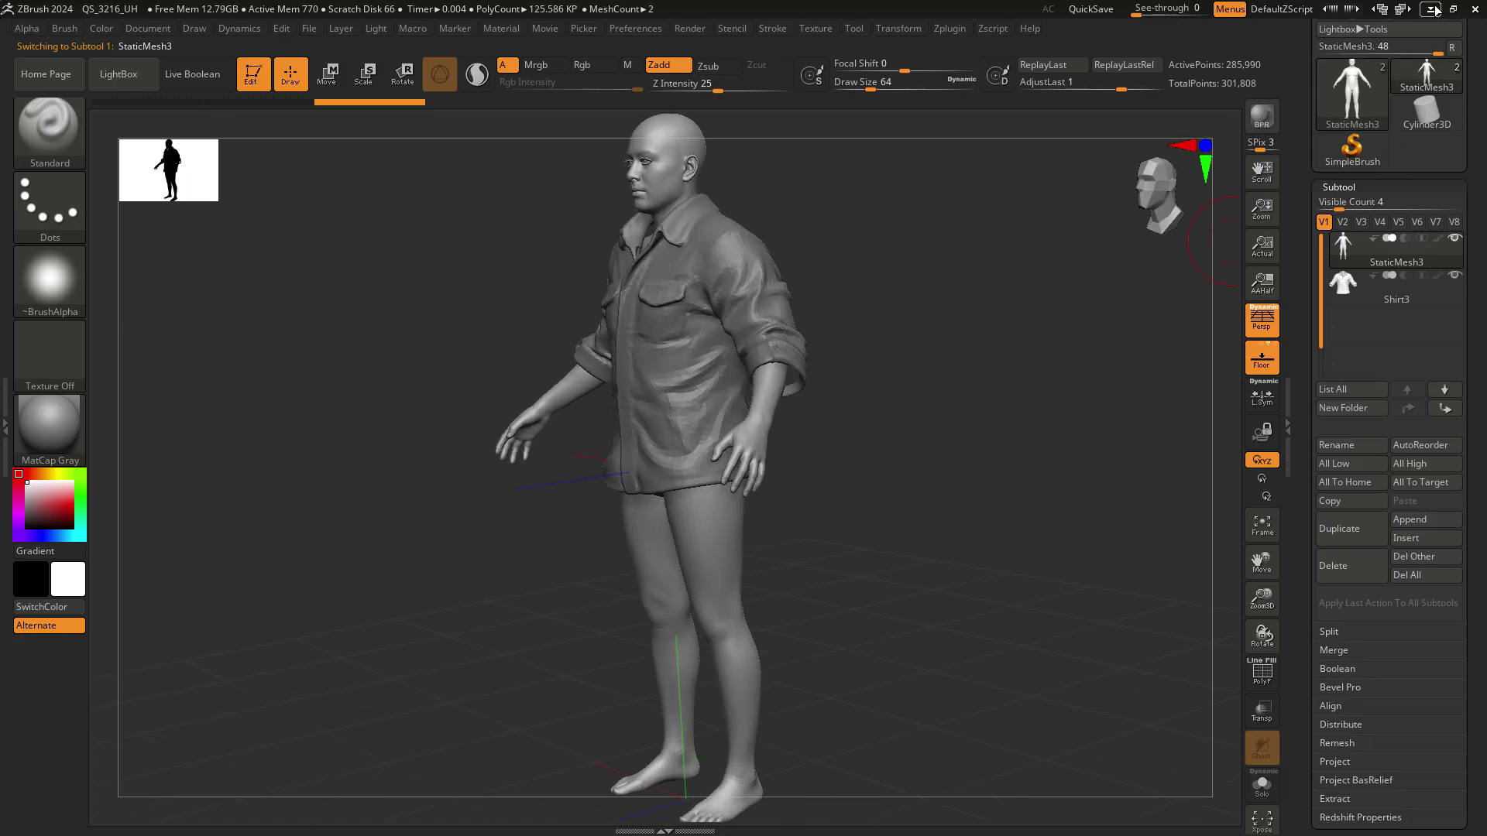
- Switch to Unreal Editor, clear the asset search in the Engine folder and filter it to Skeletal Mesh assets
{"action": "left_click", "coordinate": [1434, 10]}
{"action": "left_click_drag", "start_coordinate": [930, 29], "coordinate": [942, 59]}
{"action": "left_click", "coordinate": [46, 502]}
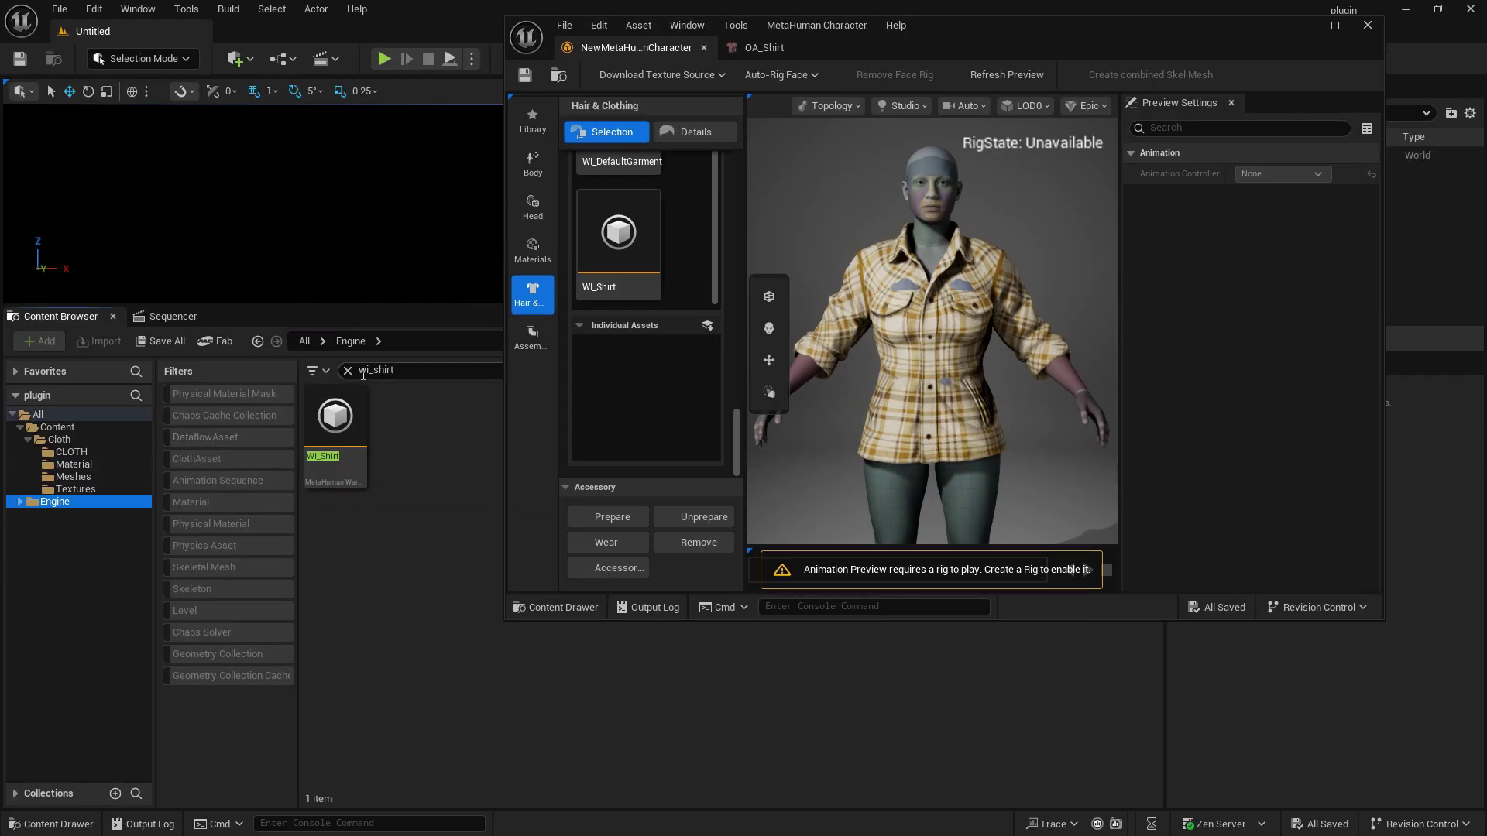
{"action": "left_click", "coordinate": [348, 371]}
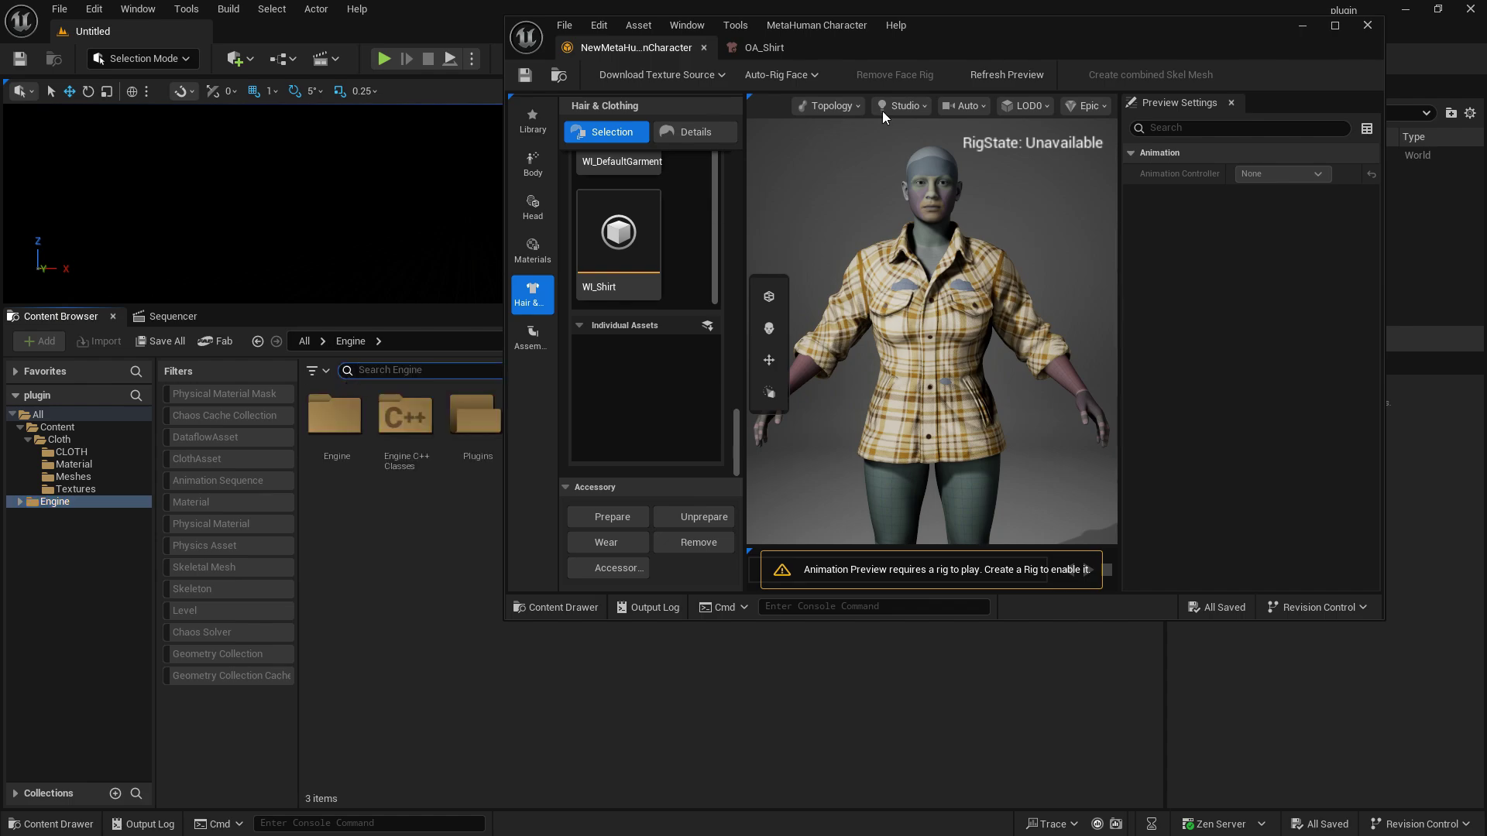
{"action": "left_click_drag", "start_coordinate": [899, 48], "coordinate": [1187, 154]}
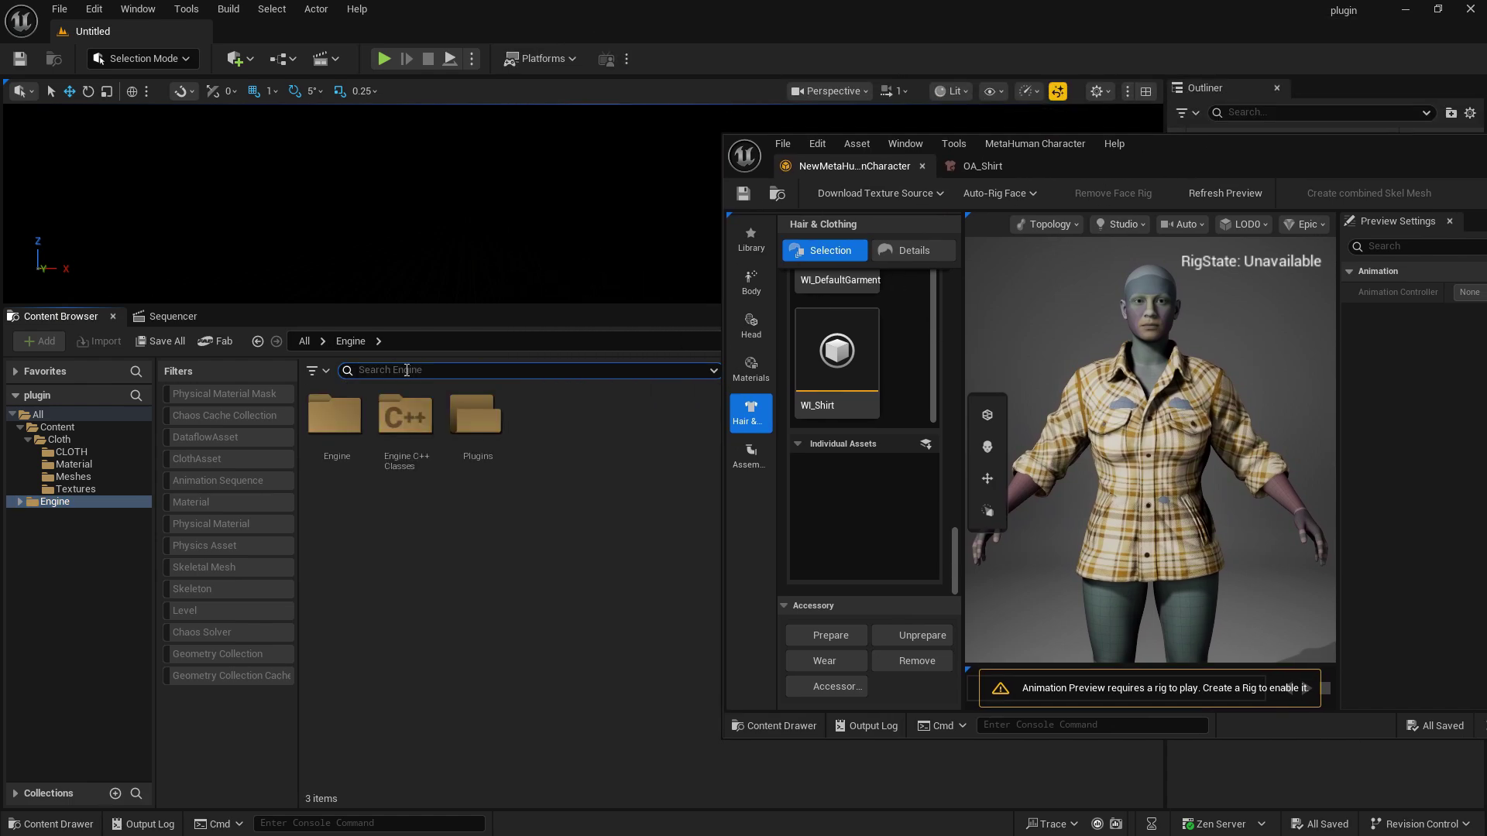
{"action": "left_click", "coordinate": [207, 566]}
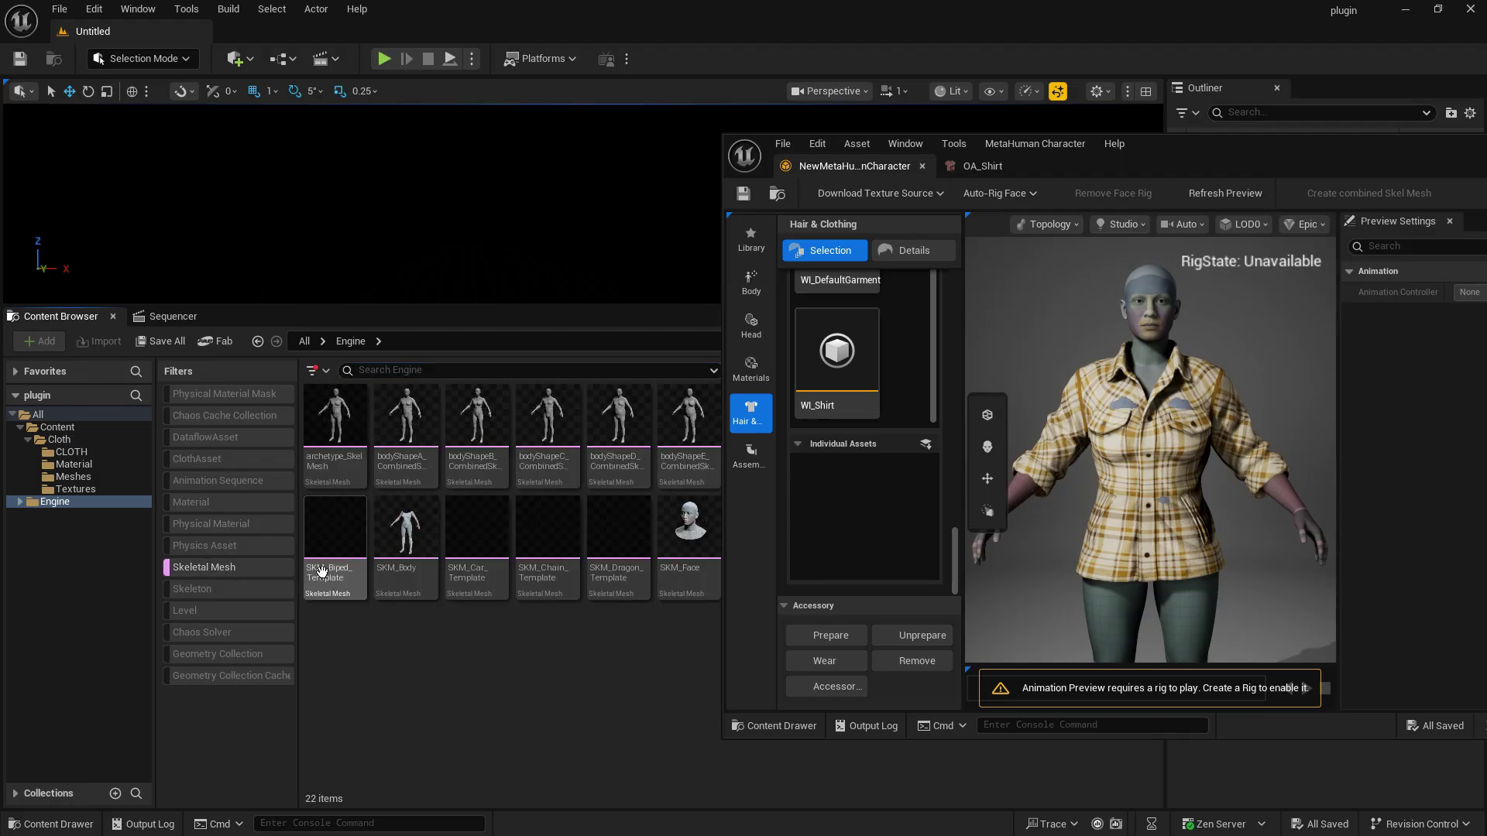
{"action": "left_click_drag", "start_coordinate": [1204, 142], "coordinate": [656, 628]}
- Select the bodyShapeA to bodyShapeF skeletal meshes, and open bodyShapeA and bodyShapeB in a maximized editor window
{"action": "left_click", "coordinate": [414, 465]}
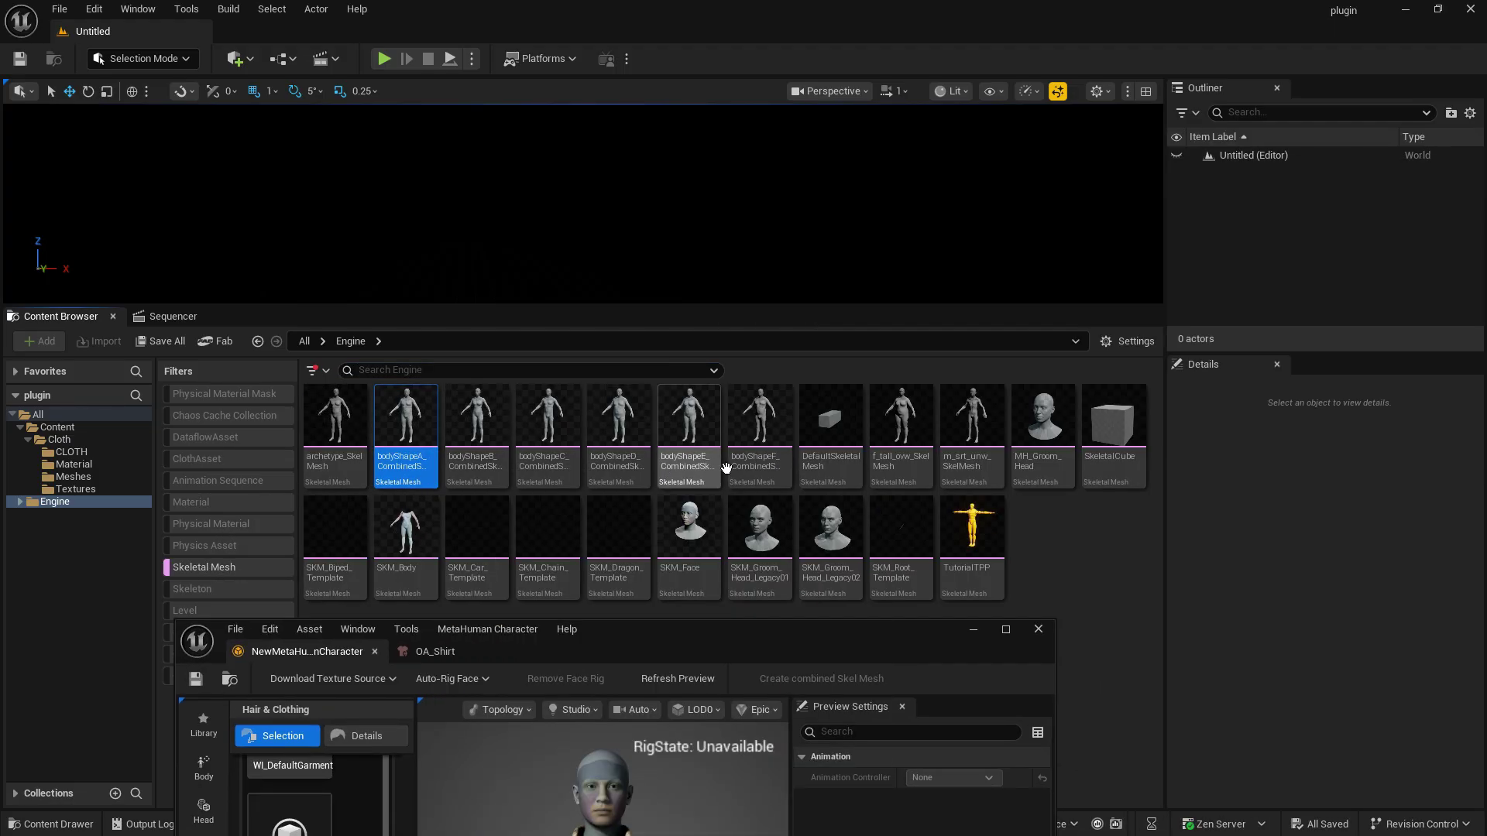
{"action": "left_click", "coordinate": [757, 434], "text": "shift"}
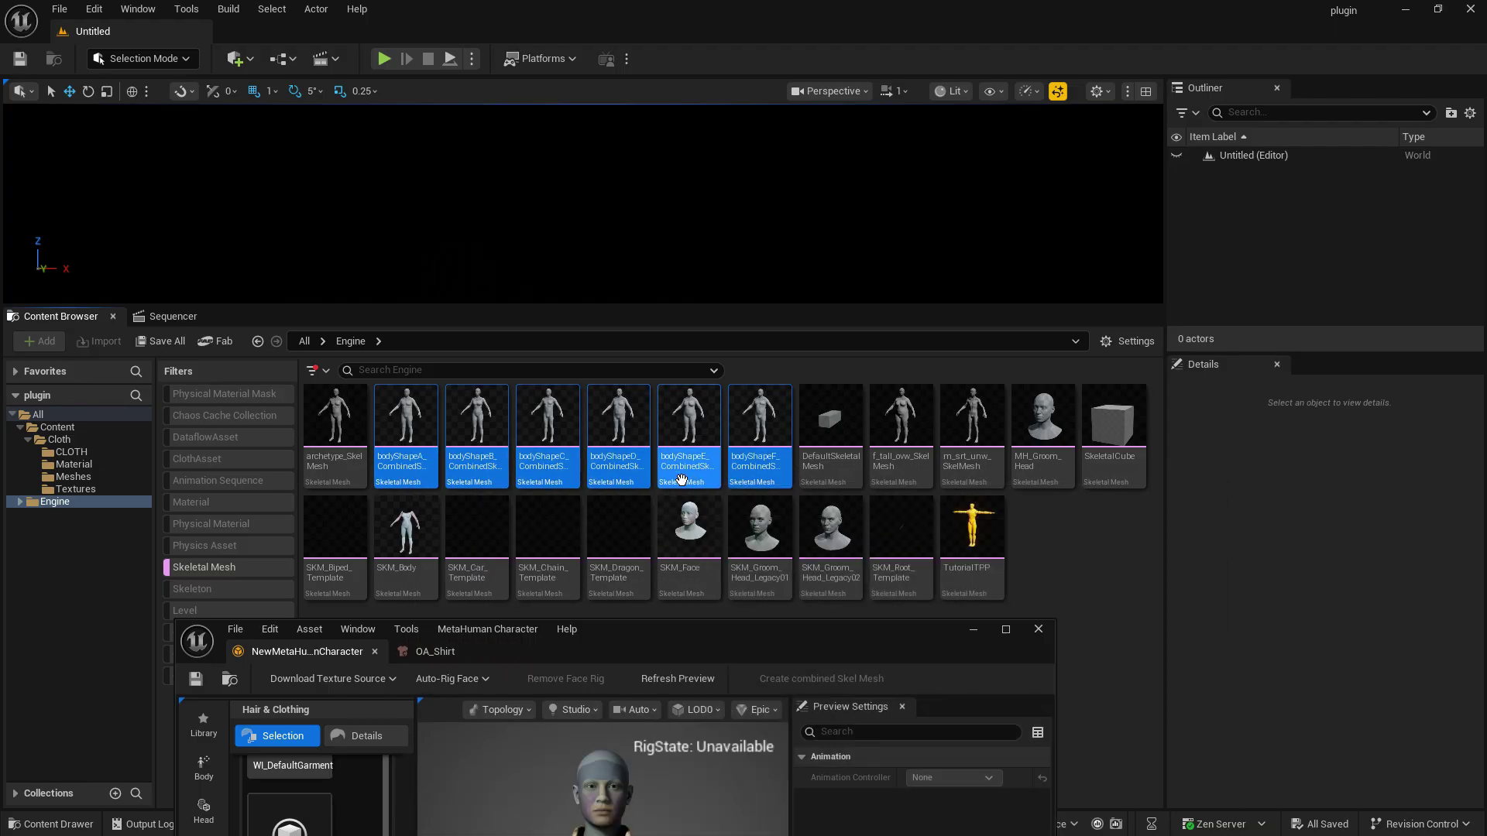
{"action": "left_click", "coordinate": [410, 438]}
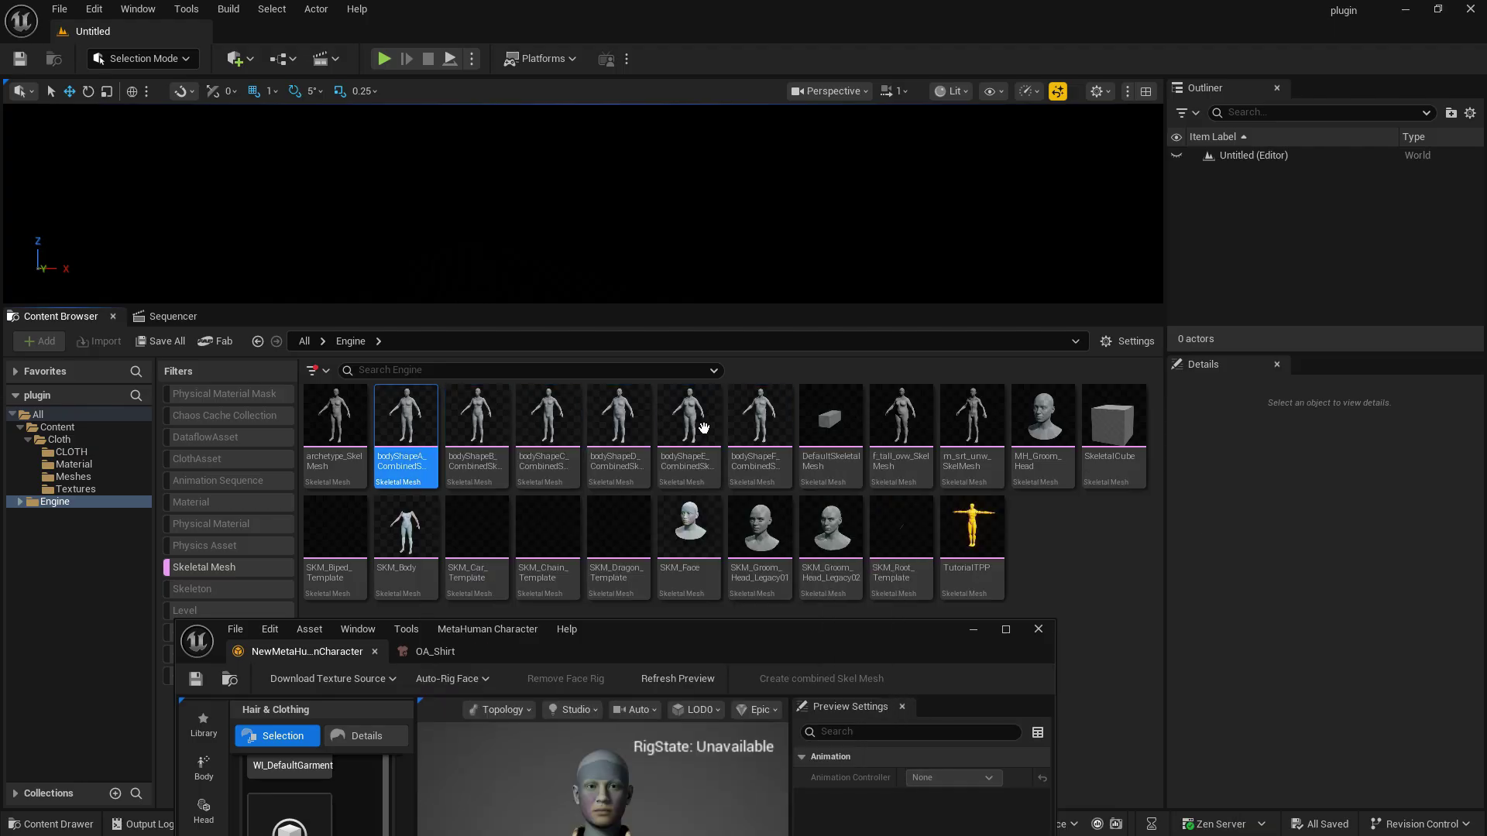
{"action": "double_click", "coordinate": [463, 430]}
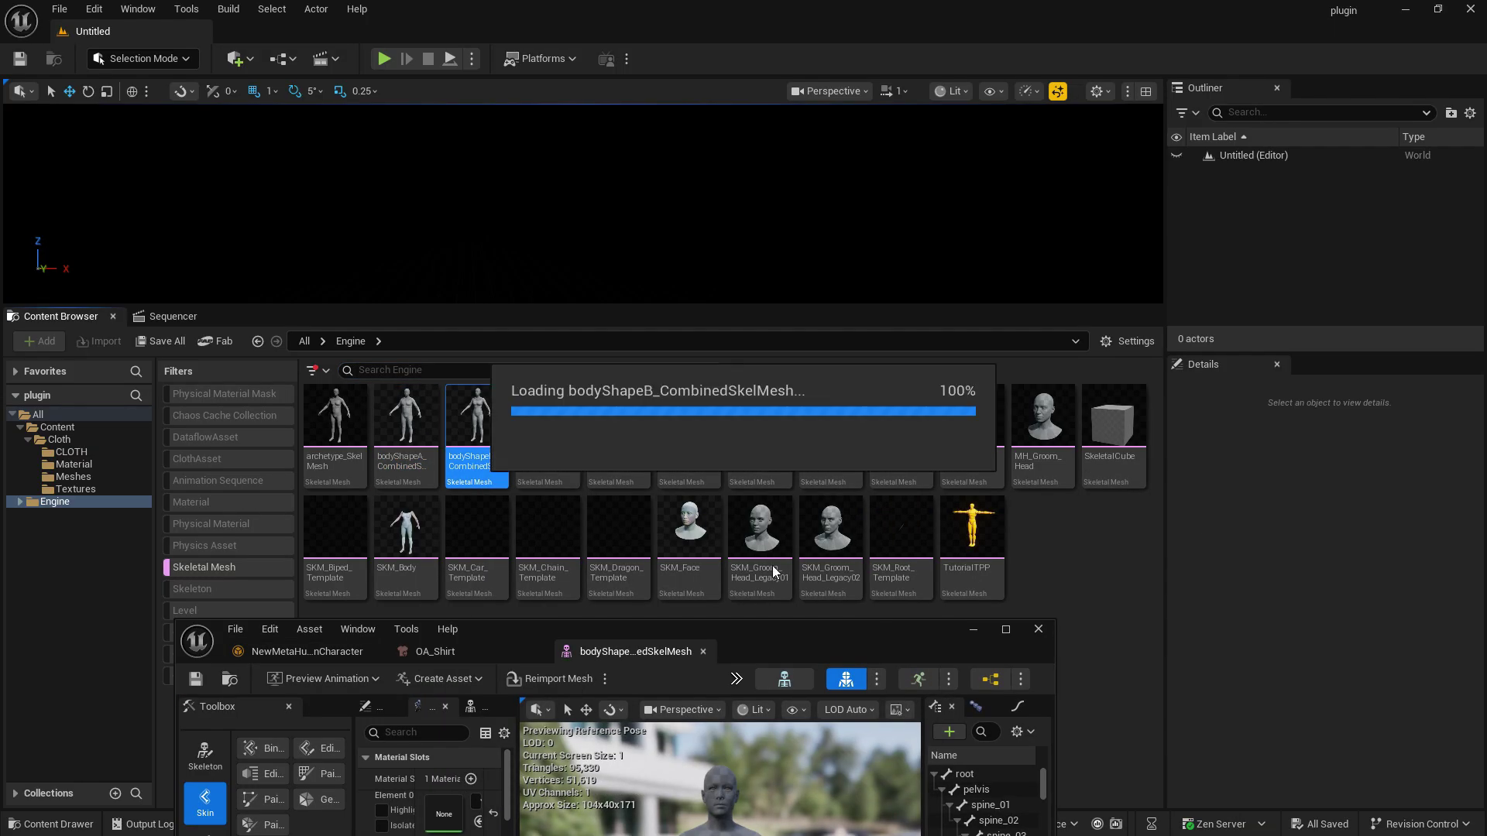
{"action": "left_click_drag", "start_coordinate": [867, 641], "coordinate": [886, 4]}
- Compare the bodyShapeA and bodyShapeB meshes with the MetaHuman wearing the shirt, viewing the shirted character from an angle
{"action": "left_click", "coordinate": [464, 31]}
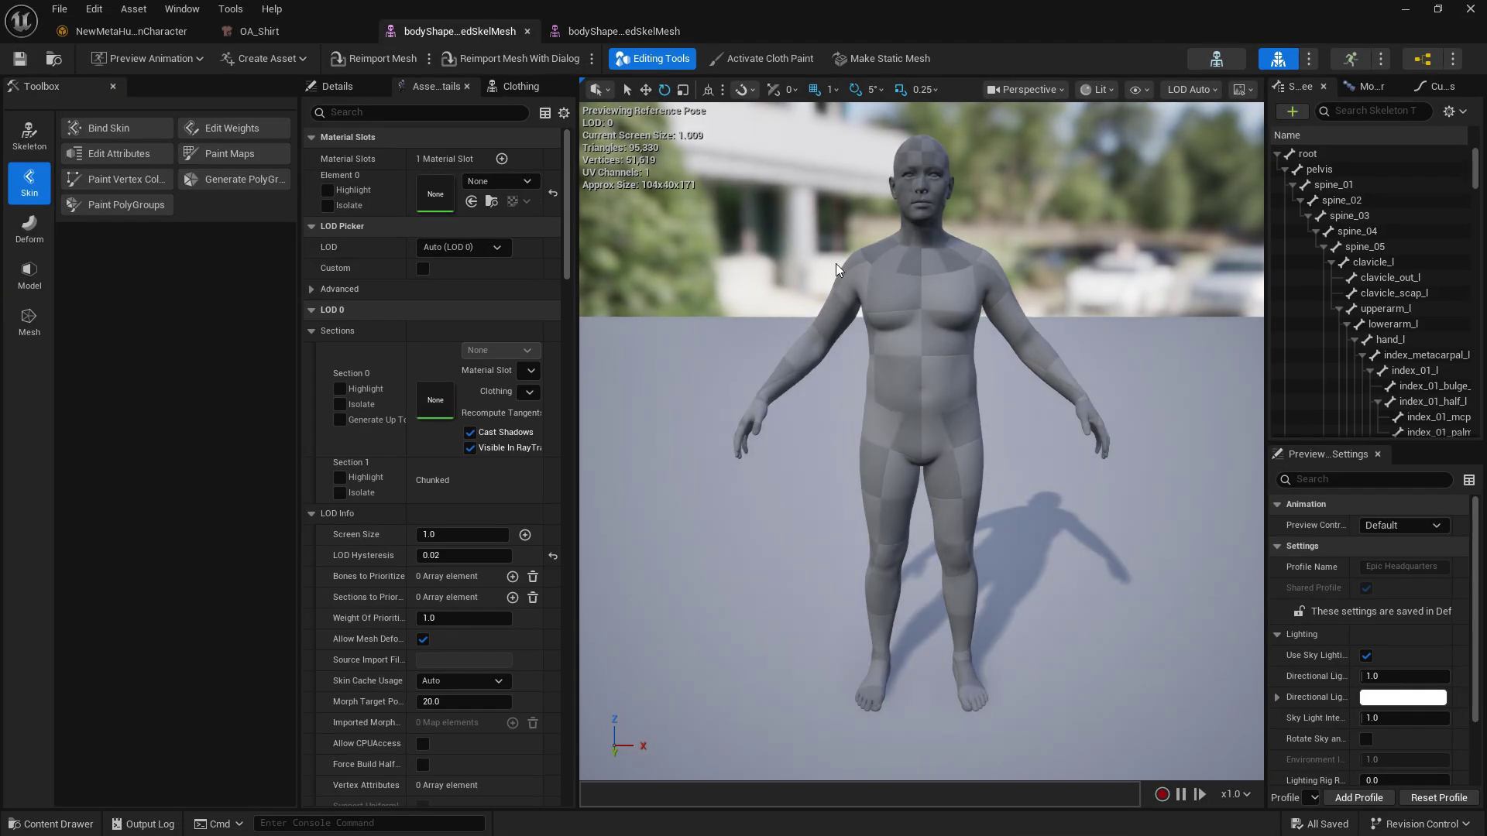
{"action": "left_click", "coordinate": [612, 32]}
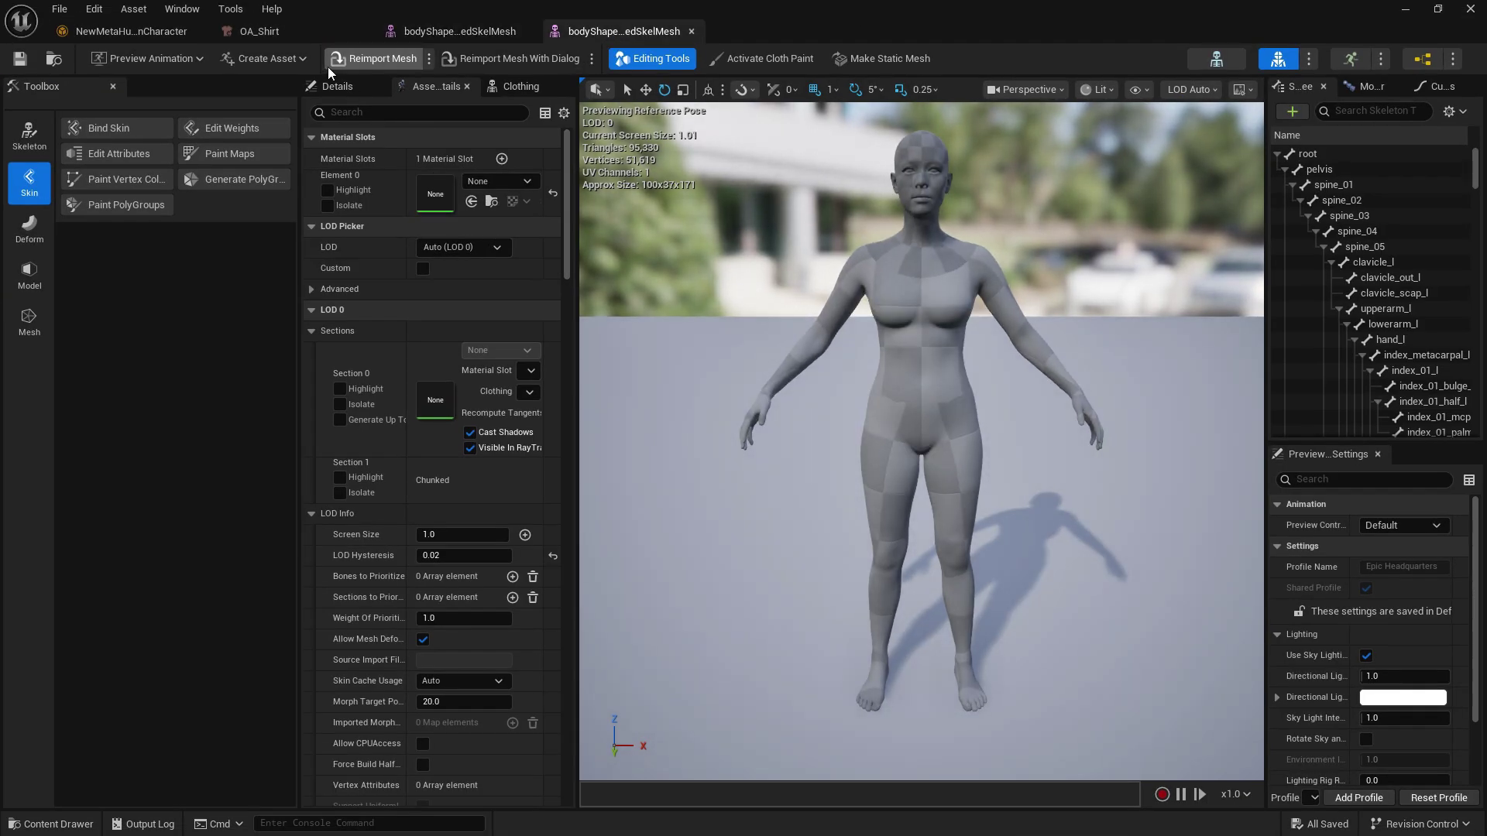
{"action": "left_click", "coordinate": [166, 30]}
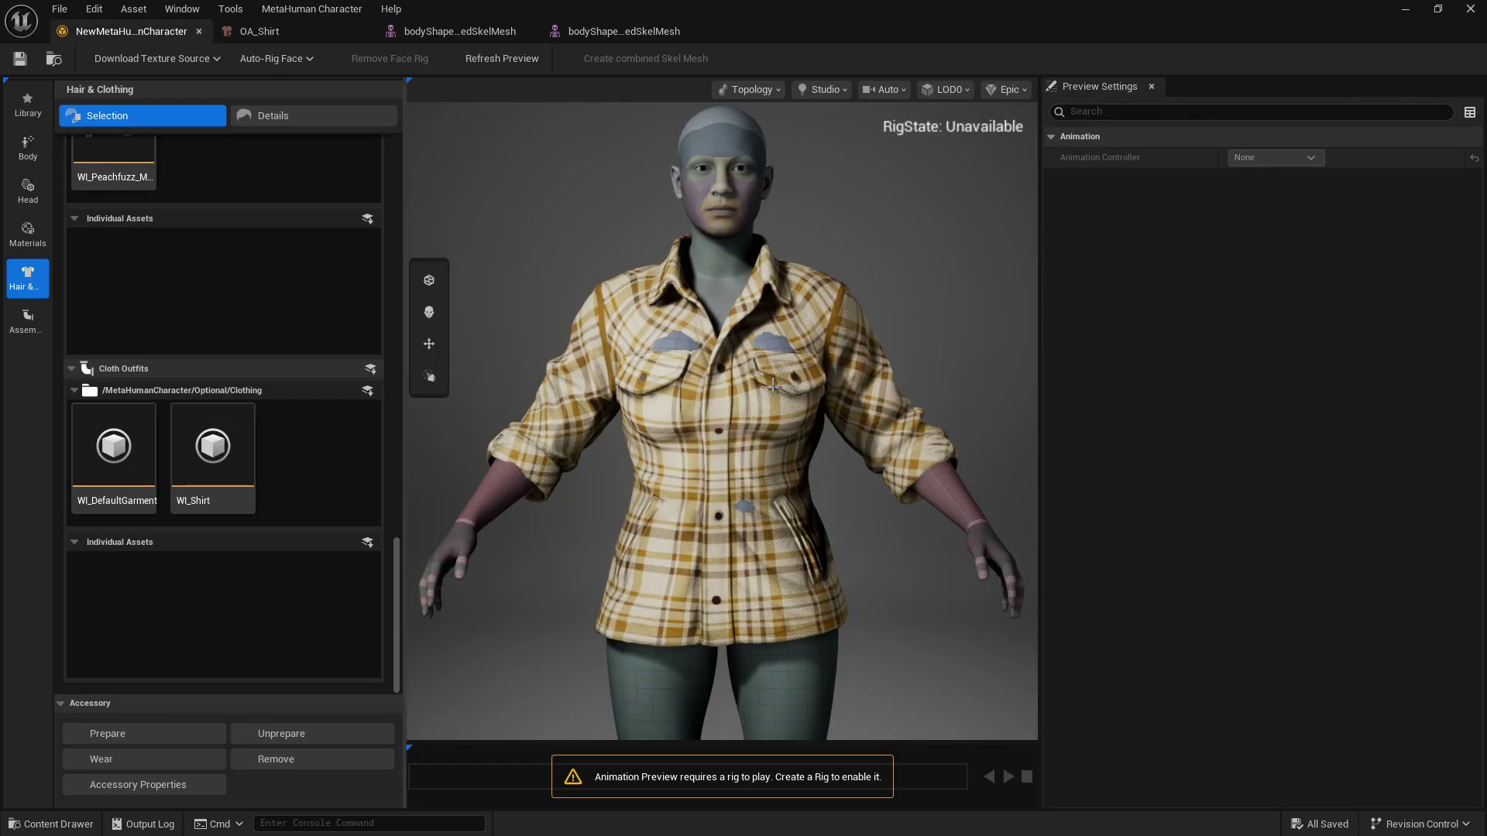
{"action": "left_click", "coordinate": [408, 31]}
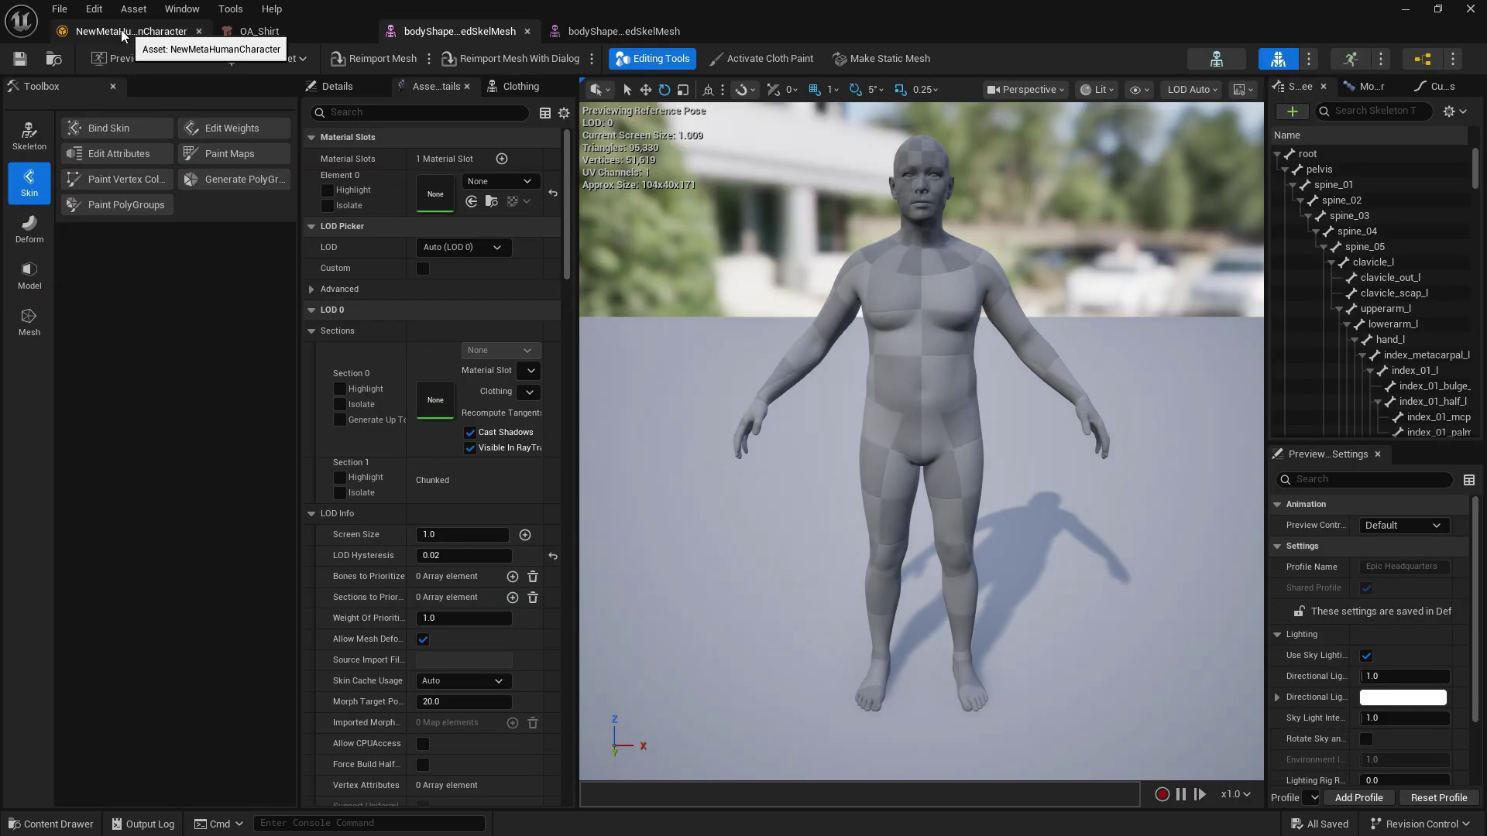
{"action": "left_click", "coordinate": [144, 38]}
{"action": "left_click_drag", "start_coordinate": [757, 366], "coordinate": [629, 366]}
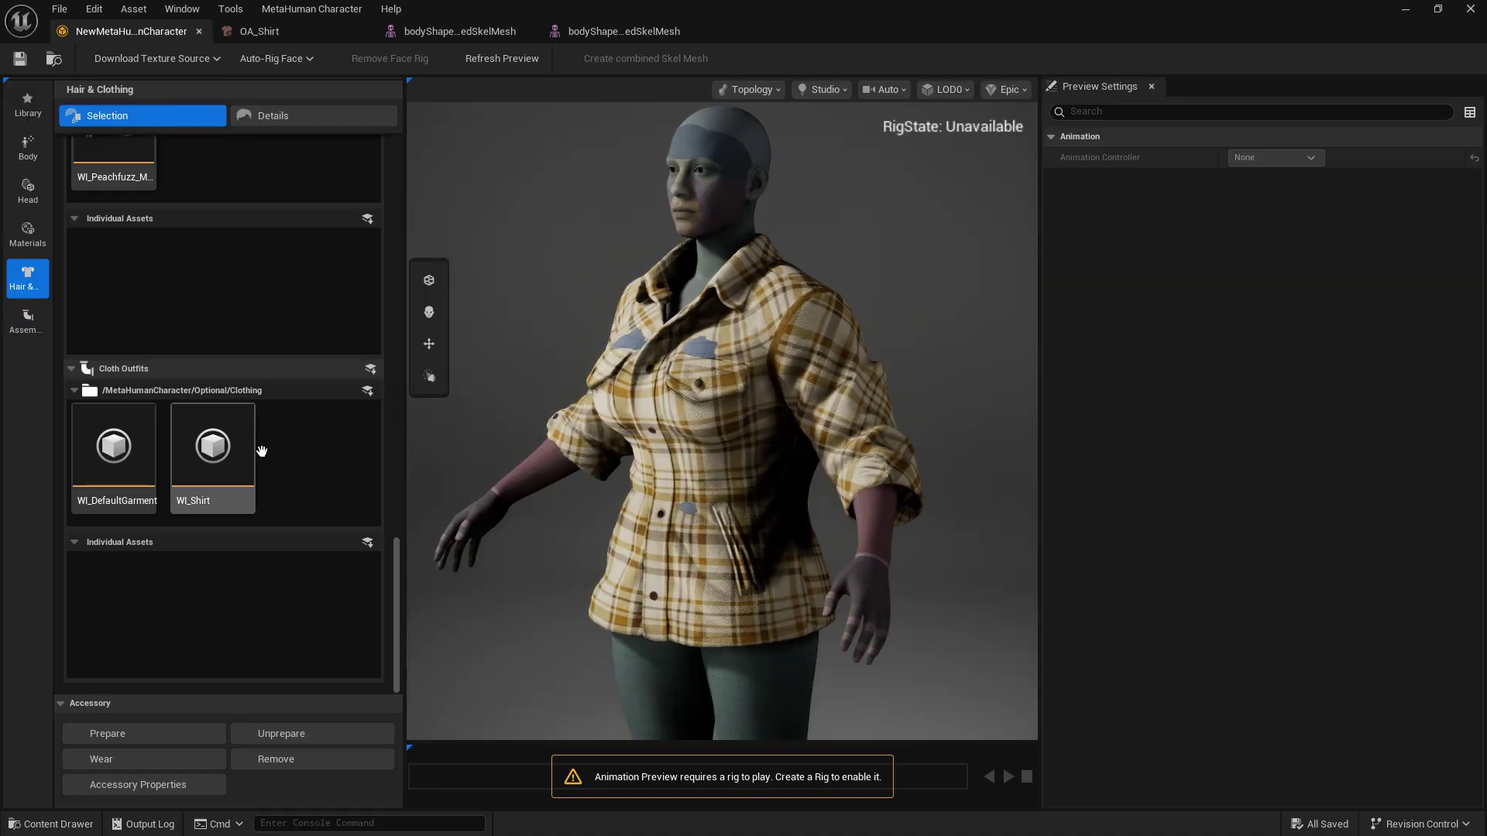
- Show the shirt skeletal meshes stored in the project's Content folder, moving the editor window clear of them
{"action": "left_click_drag", "start_coordinate": [728, 3], "coordinate": [1090, 235]}
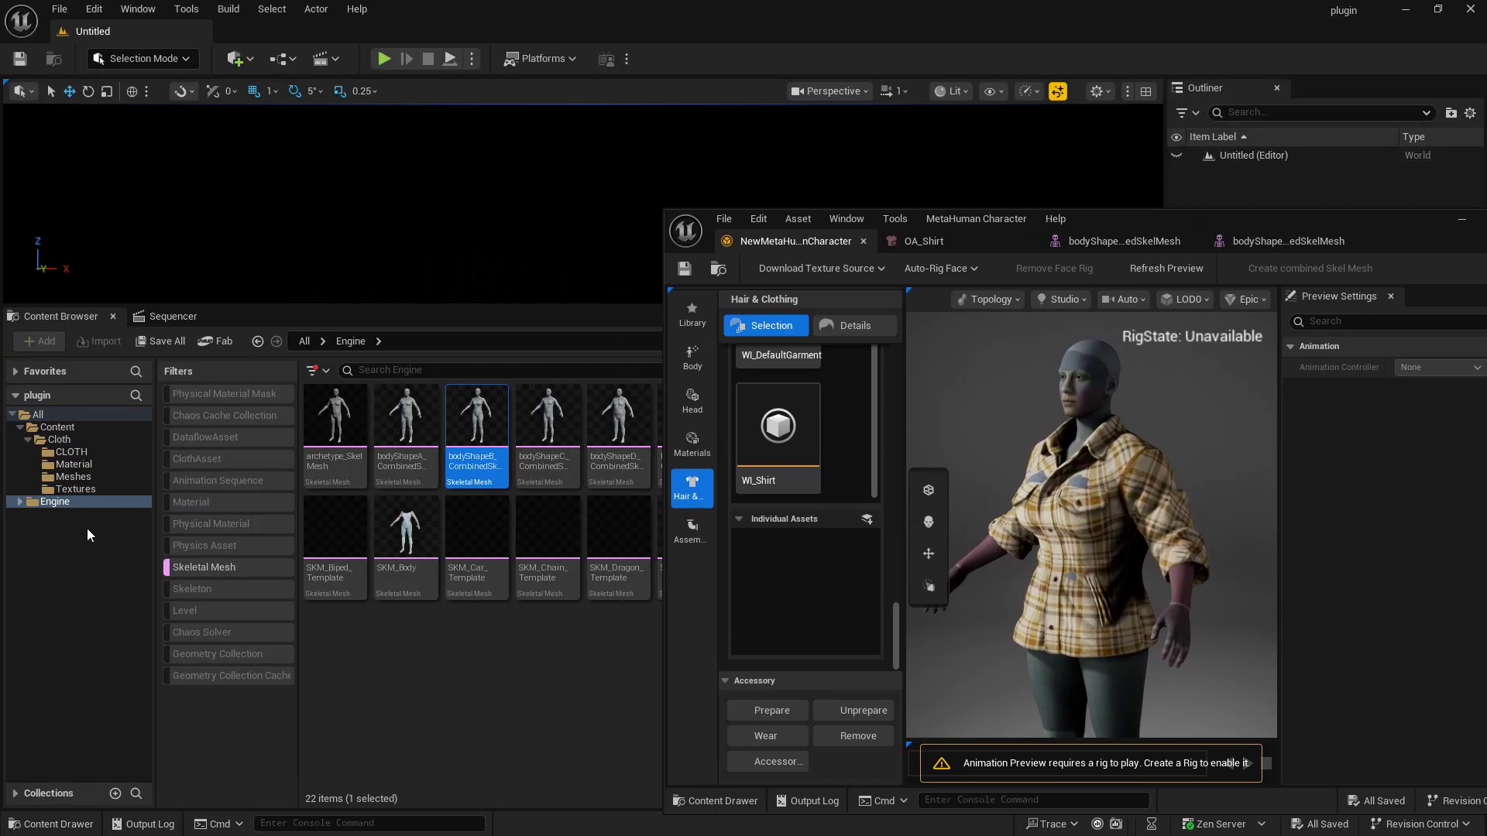
{"action": "left_click", "coordinate": [57, 427]}
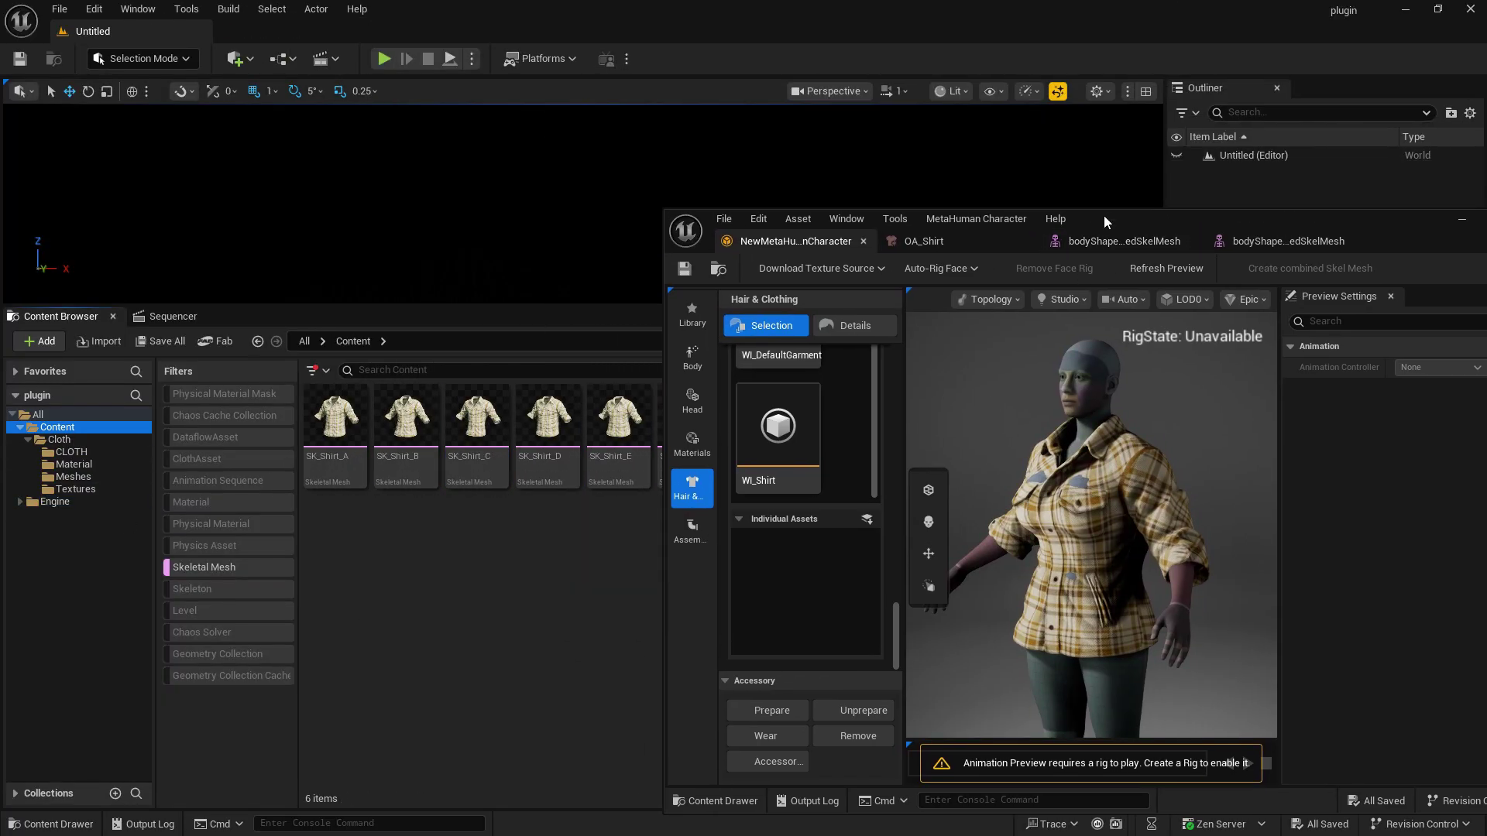
{"action": "left_click_drag", "start_coordinate": [1106, 220], "coordinate": [865, 691]}
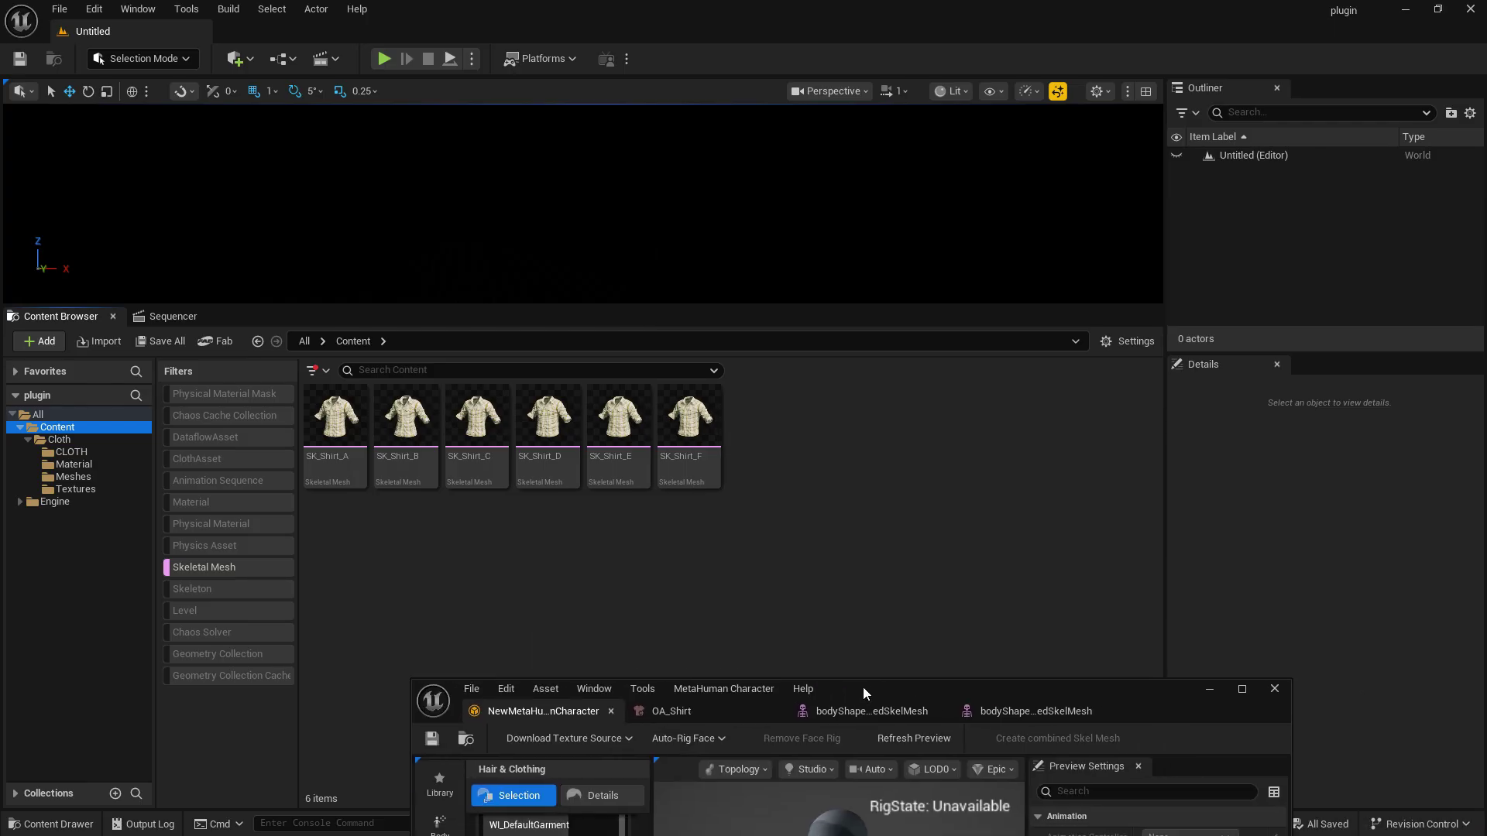
- Turn off the Skeletal Mesh filter and open the CLOTH subfolder to show its cloth and dataflow assets
{"action": "left_click", "coordinate": [67, 441]}
{"action": "left_click", "coordinate": [70, 452]}
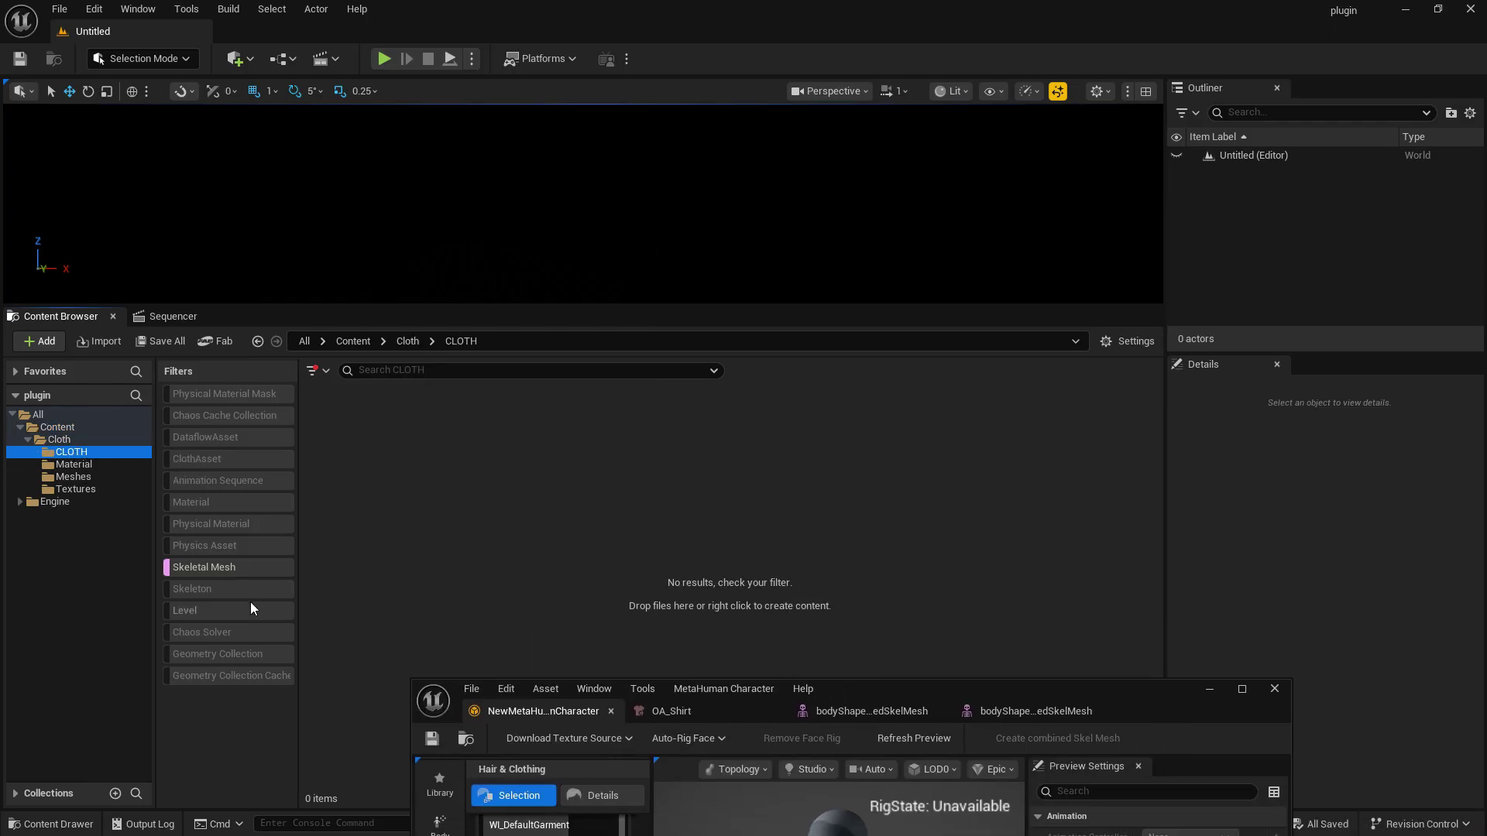
{"action": "left_click", "coordinate": [229, 566]}
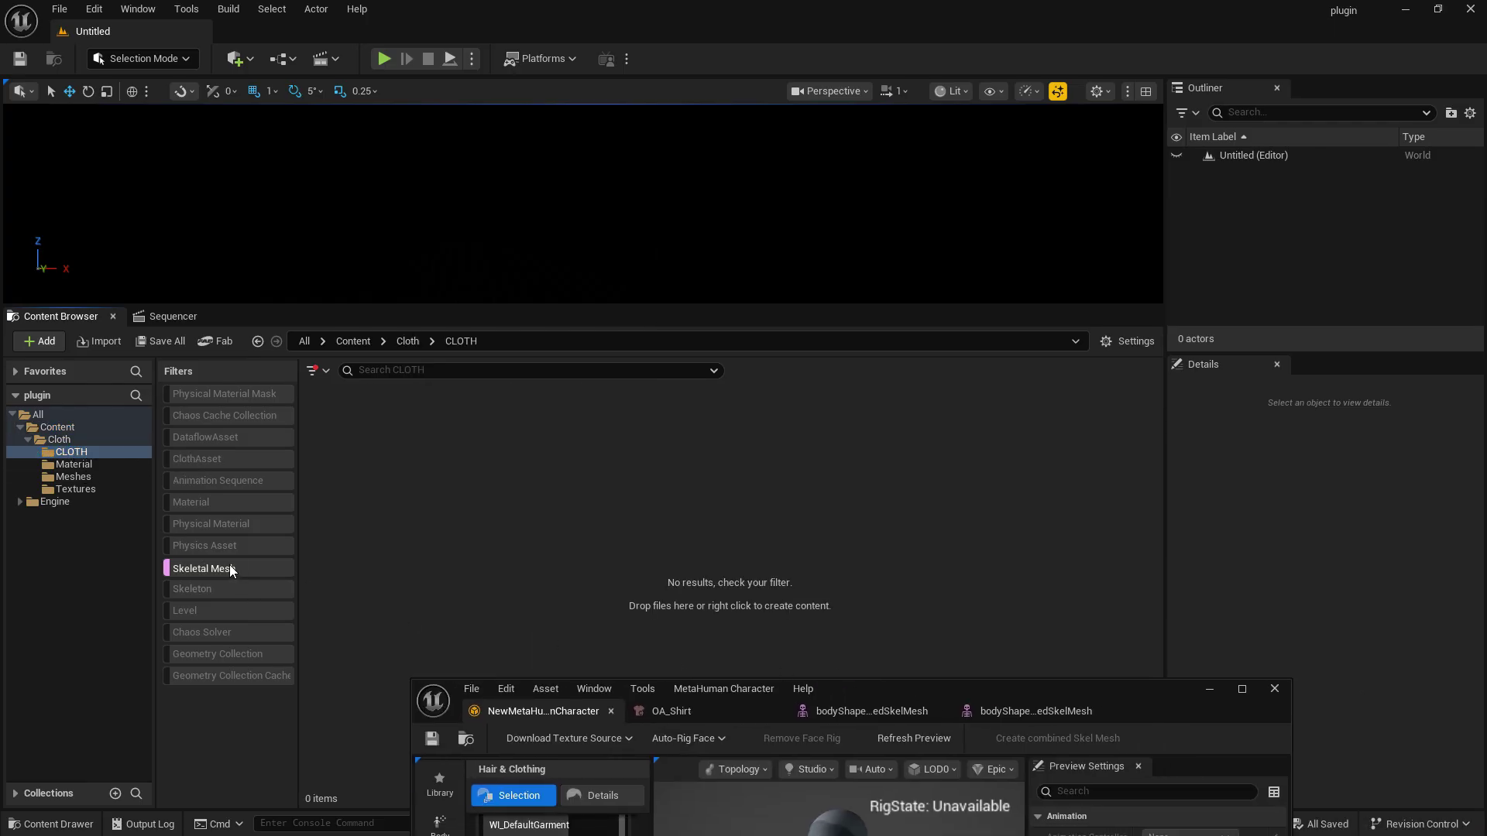
{"action": "left_click", "coordinate": [62, 441]}
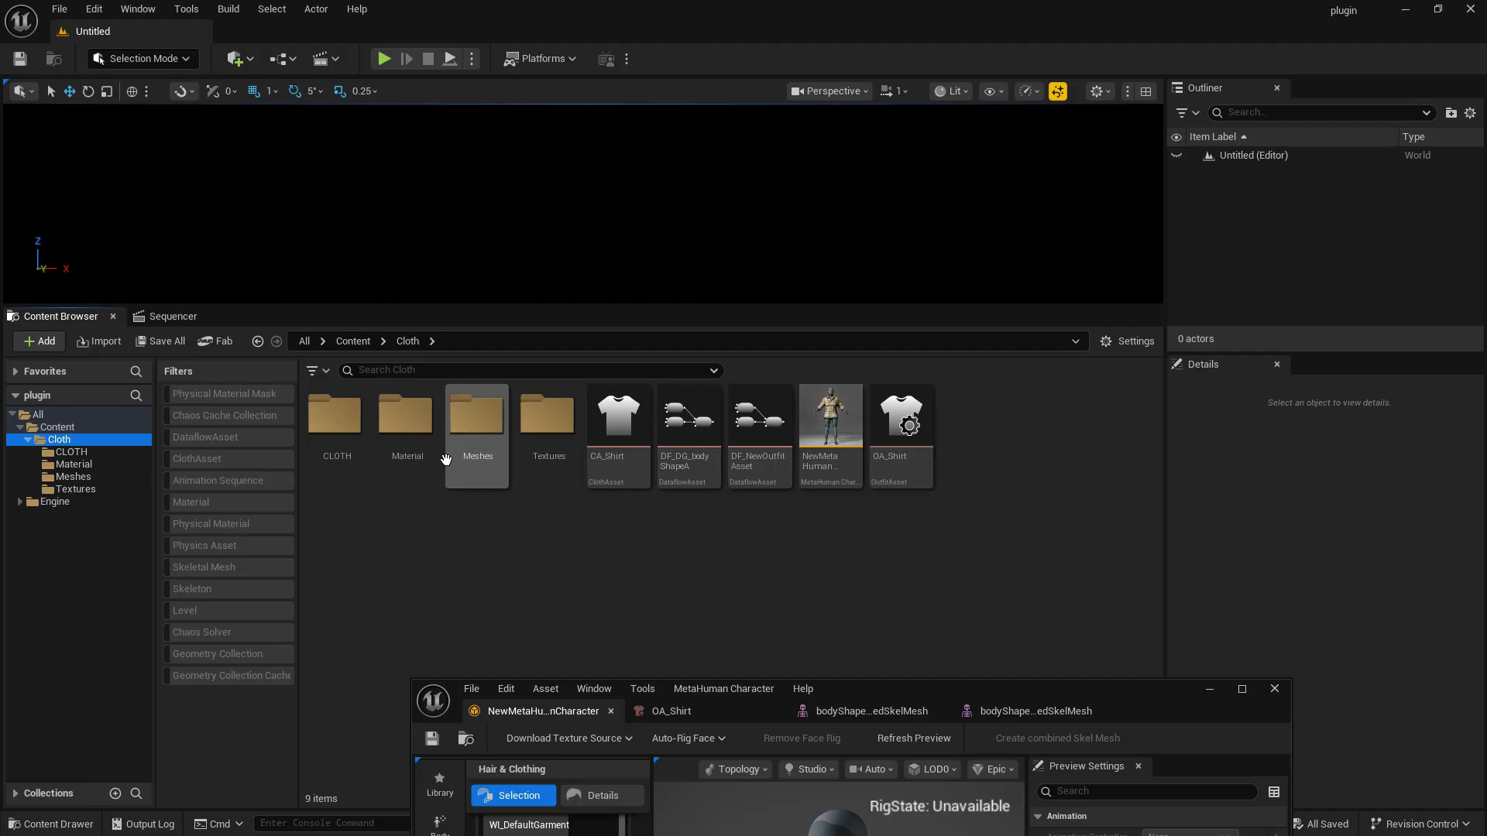
{"action": "left_click", "coordinate": [358, 448]}
{"action": "double_click", "coordinate": [359, 447]}
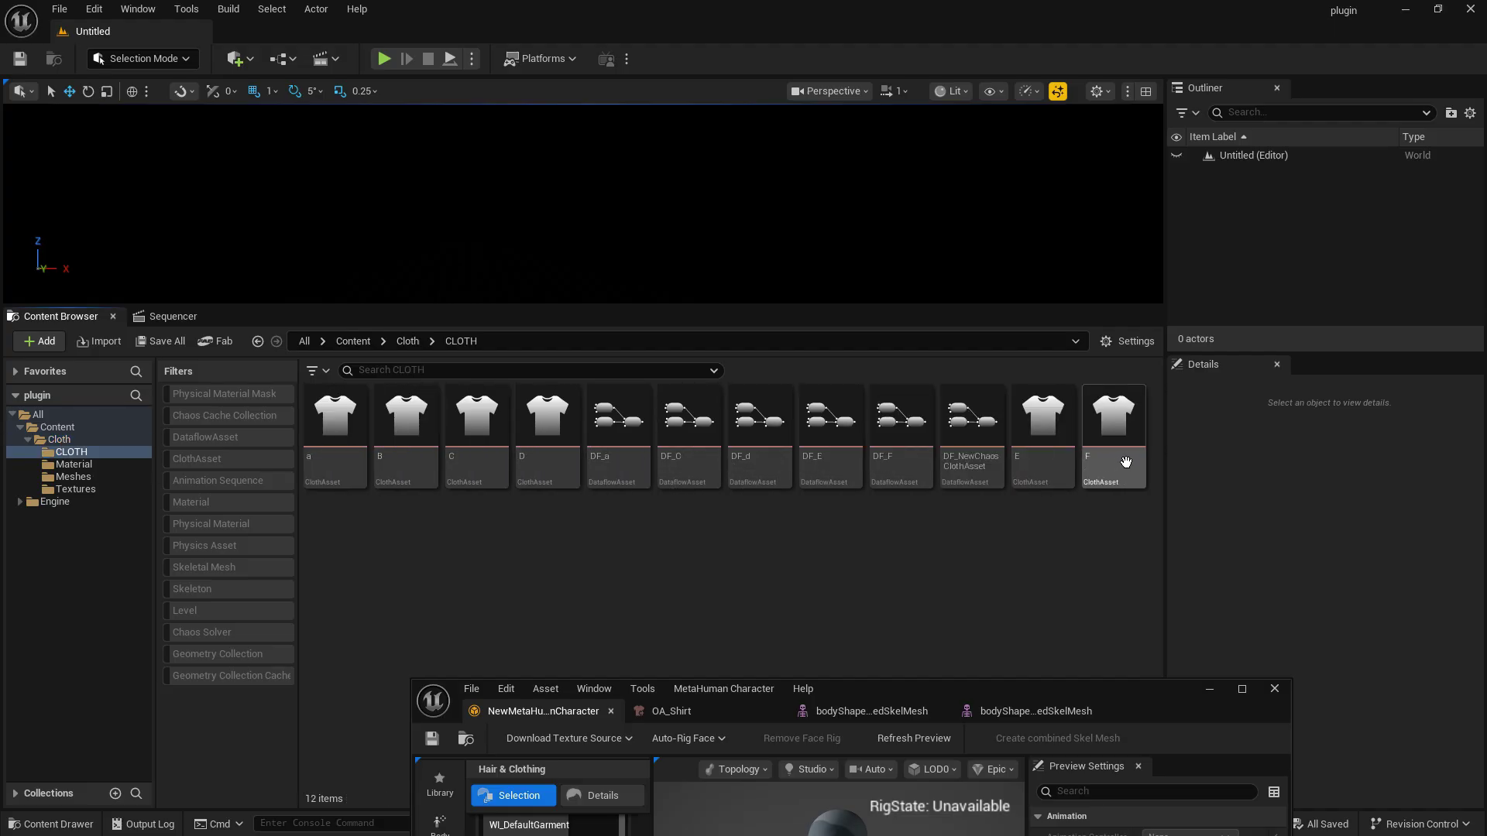
- Bring up the bodyShapeA mesh editor, then switch to ZBrush and turn the shirted body to face the front
{"action": "left_click", "coordinate": [872, 711]}
{"action": "left_click_drag", "start_coordinate": [888, 699], "coordinate": [769, 405]}
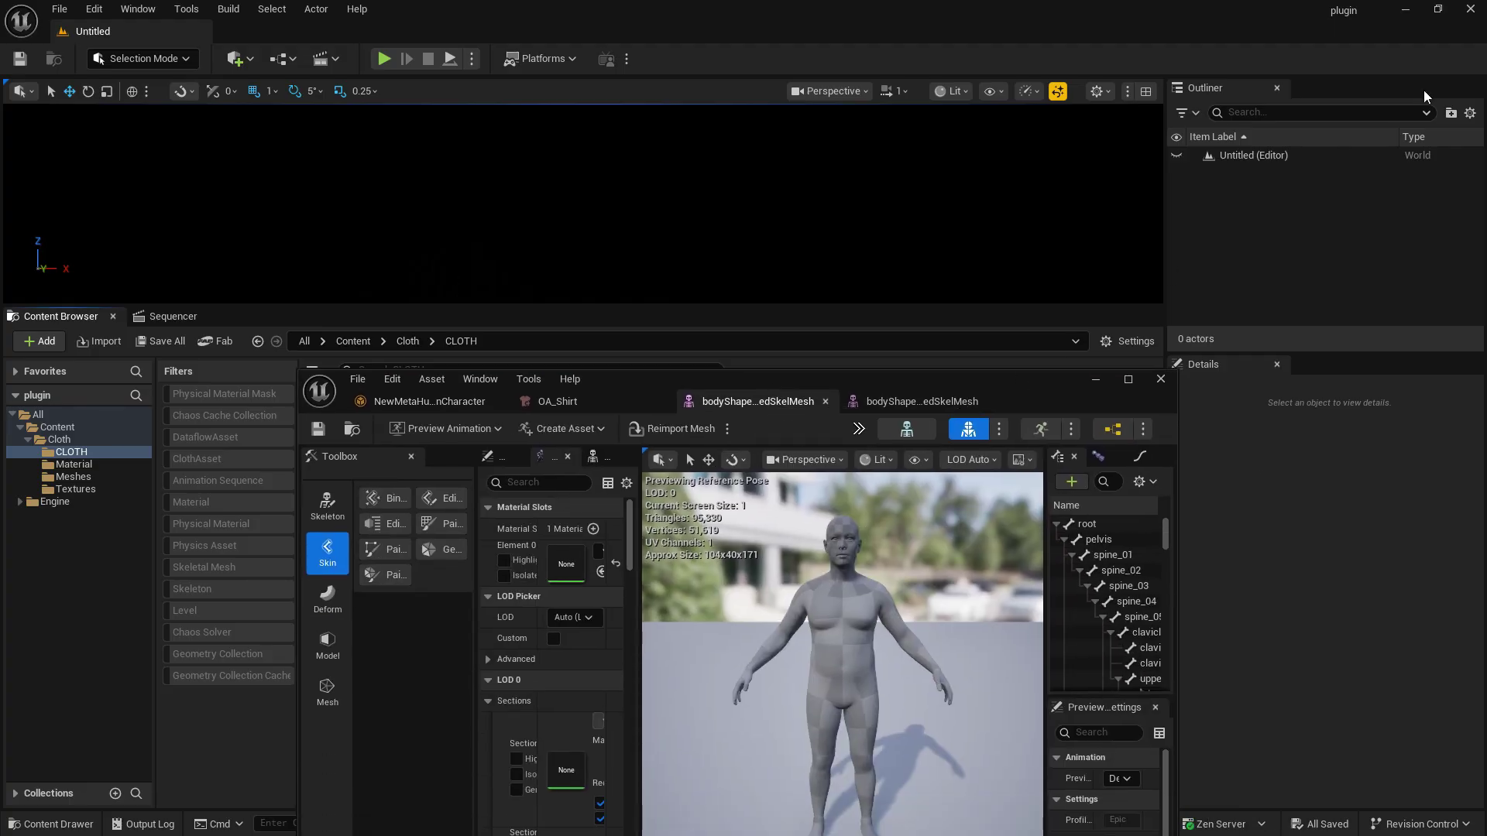
{"action": "left_click", "coordinate": [1405, 16]}
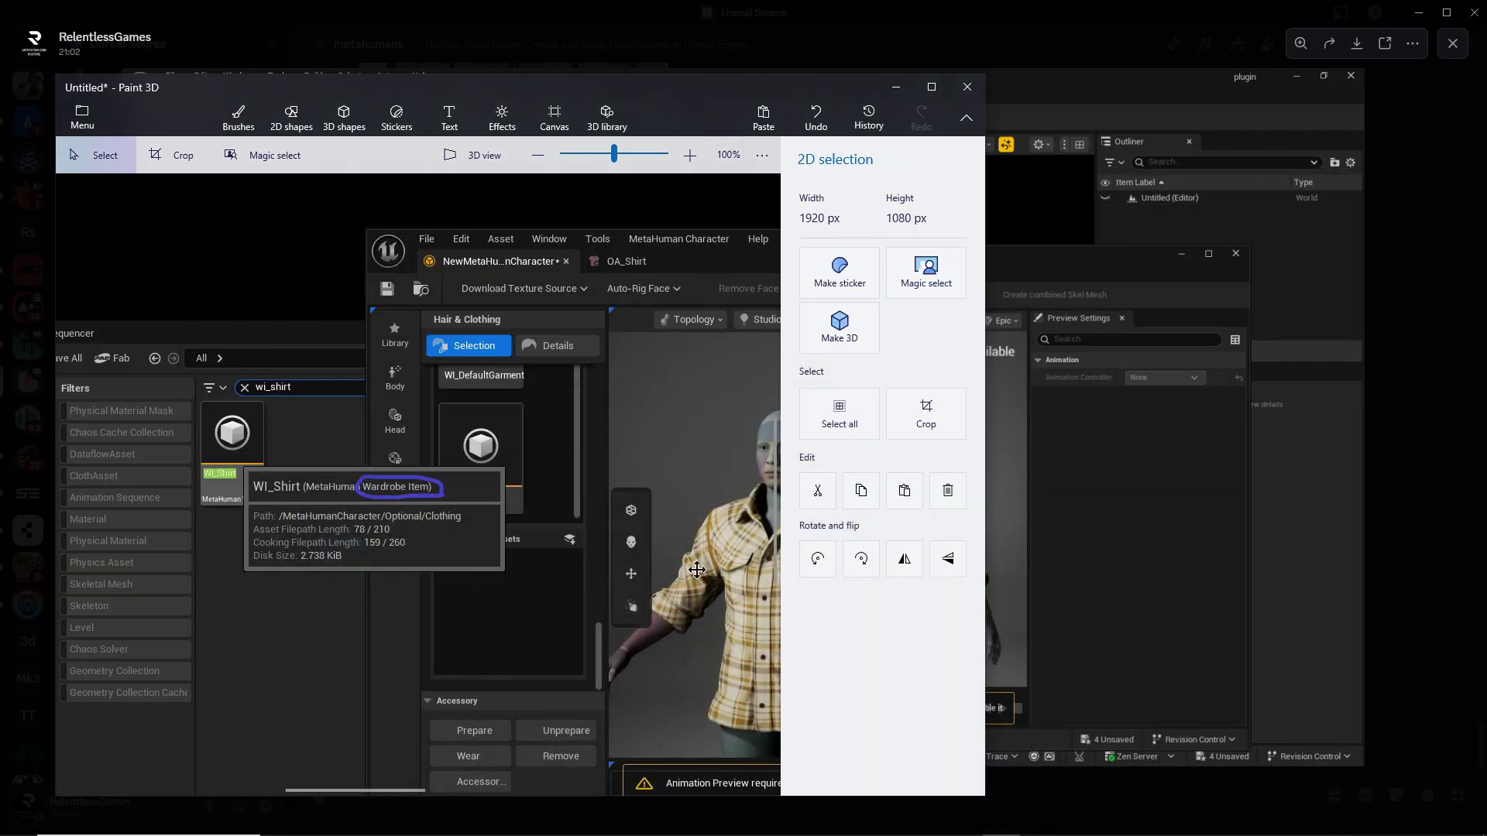
{"action": "key", "text": "super"}
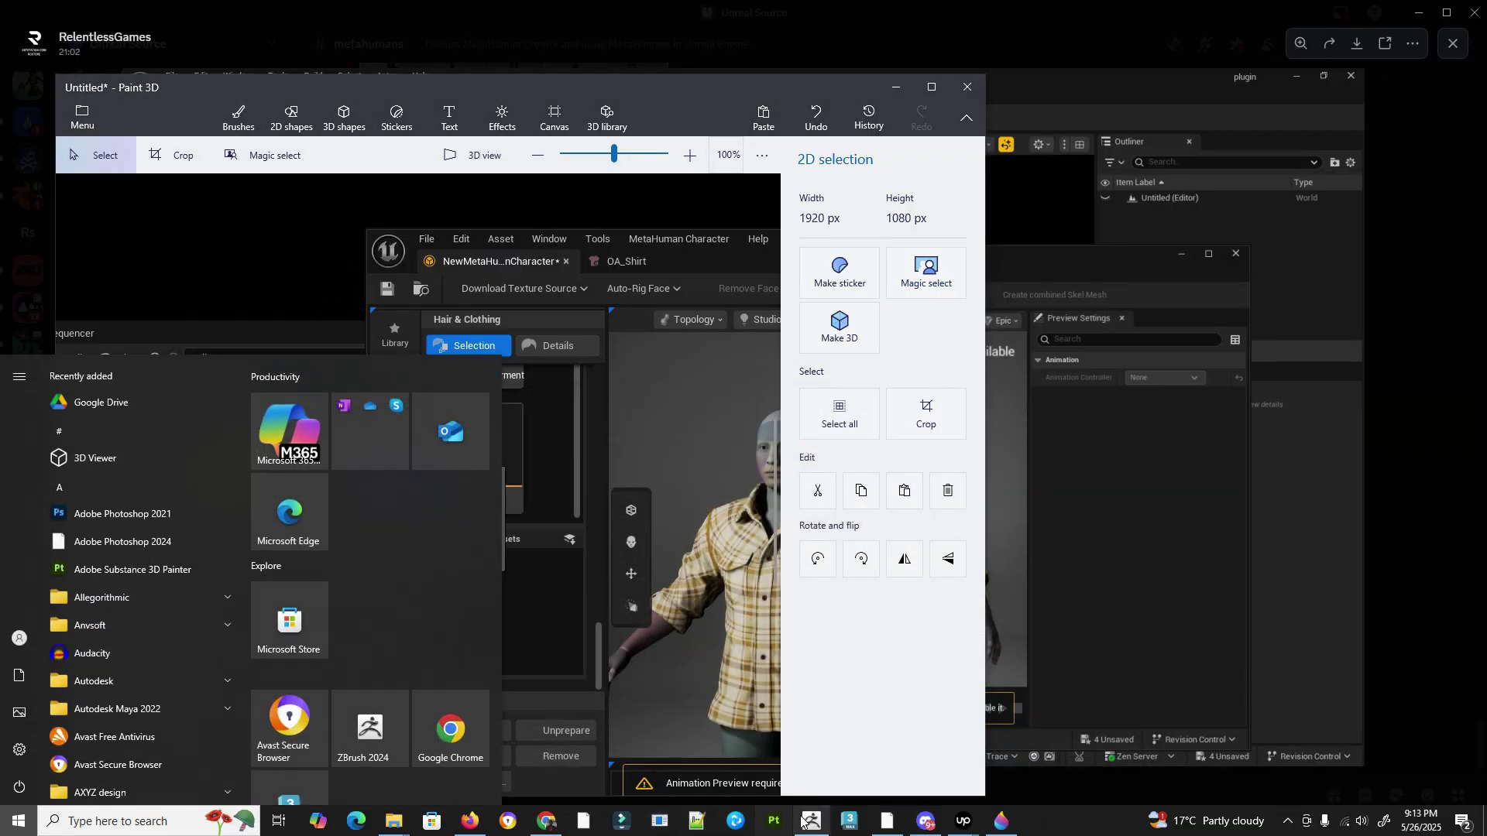
{"action": "left_click", "coordinate": [809, 822]}
{"action": "left_click_drag", "start_coordinate": [866, 566], "coordinate": [929, 570]}
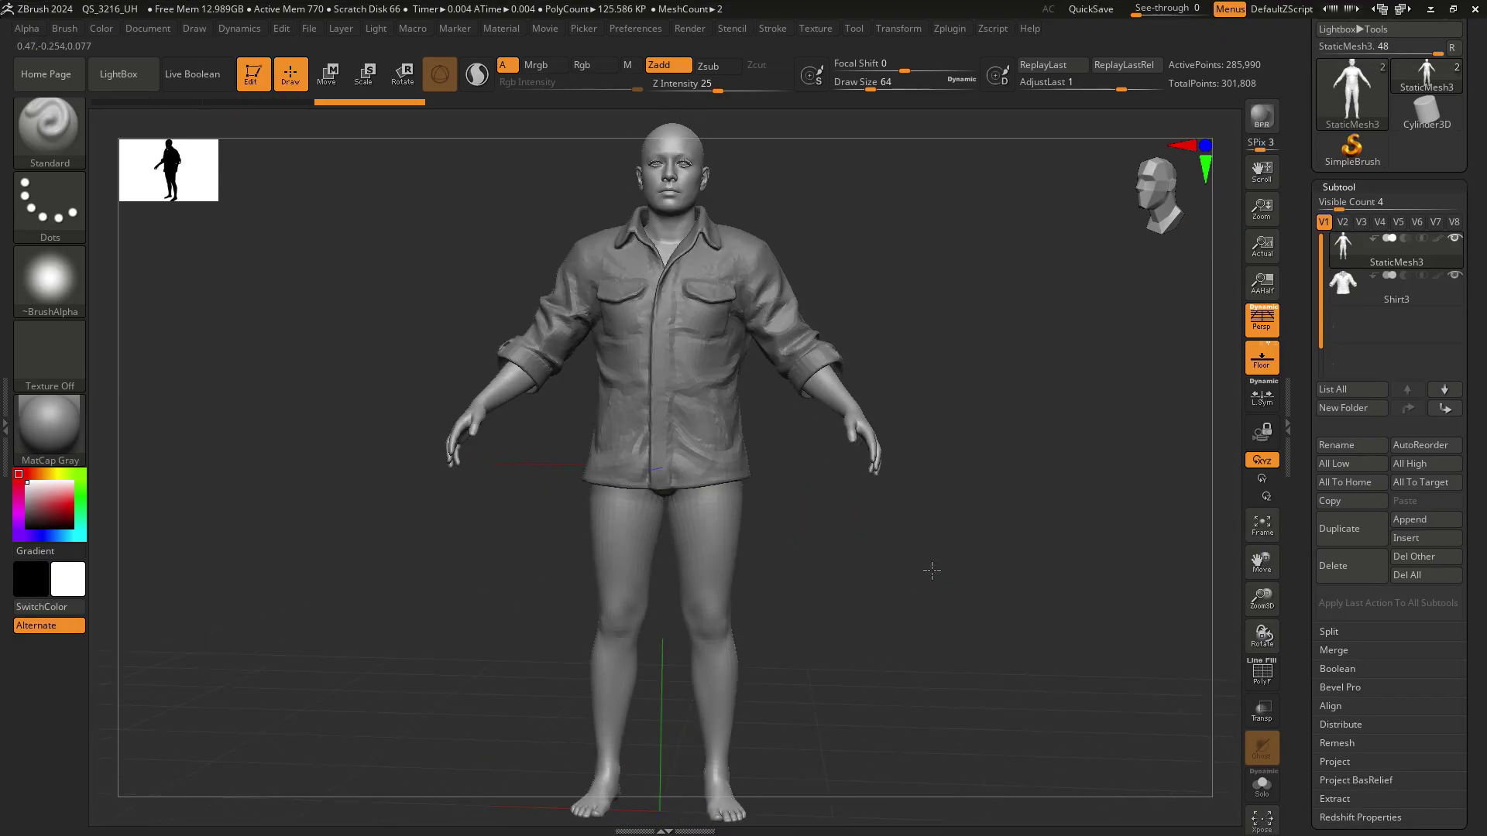
- Switch back to Unreal Editor, uncover the content browser and open the parent Cloth folder
{"action": "key", "text": "super"}
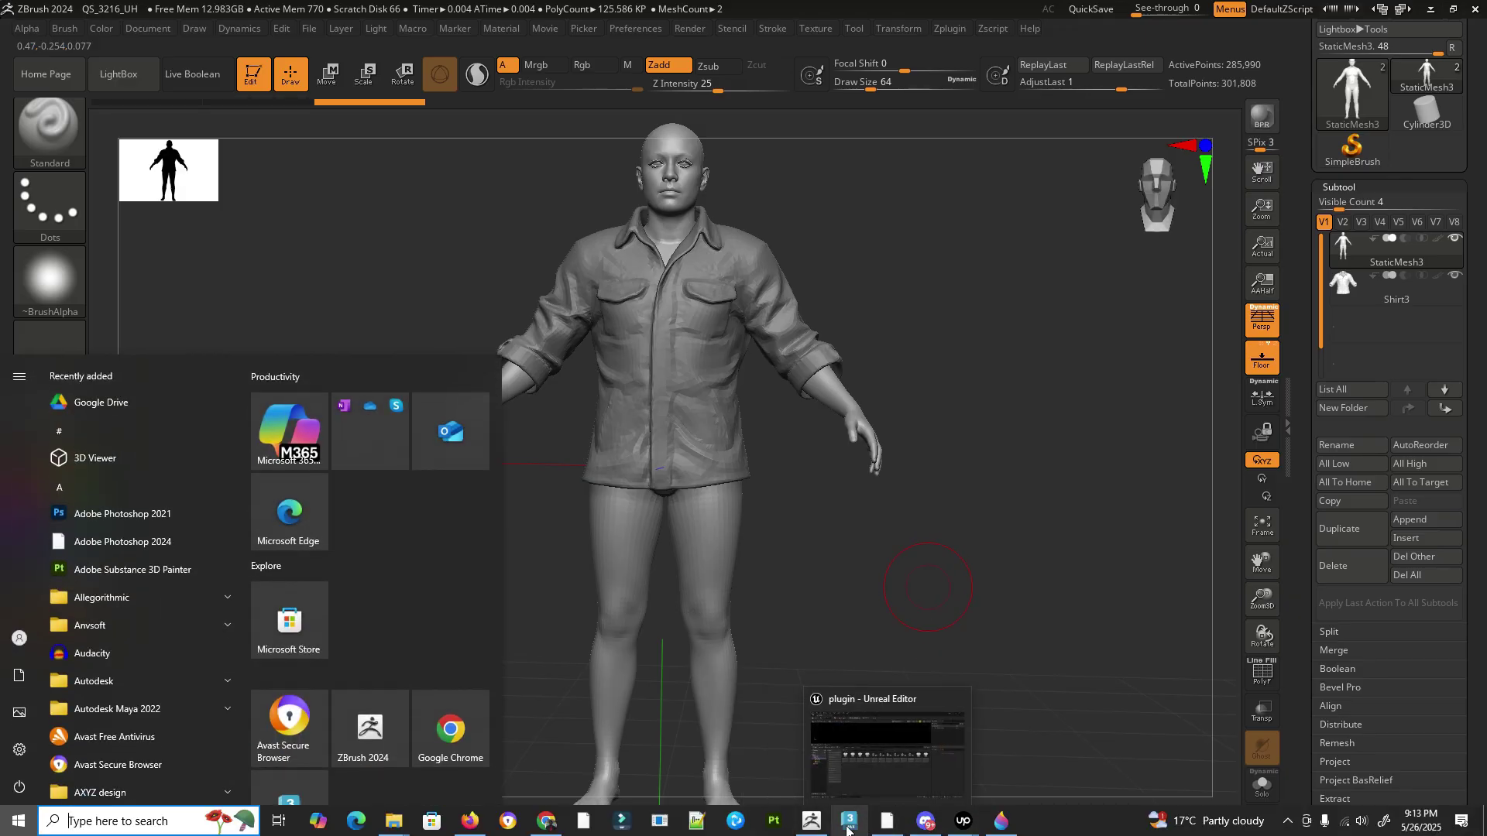
{"action": "left_click", "coordinate": [877, 832]}
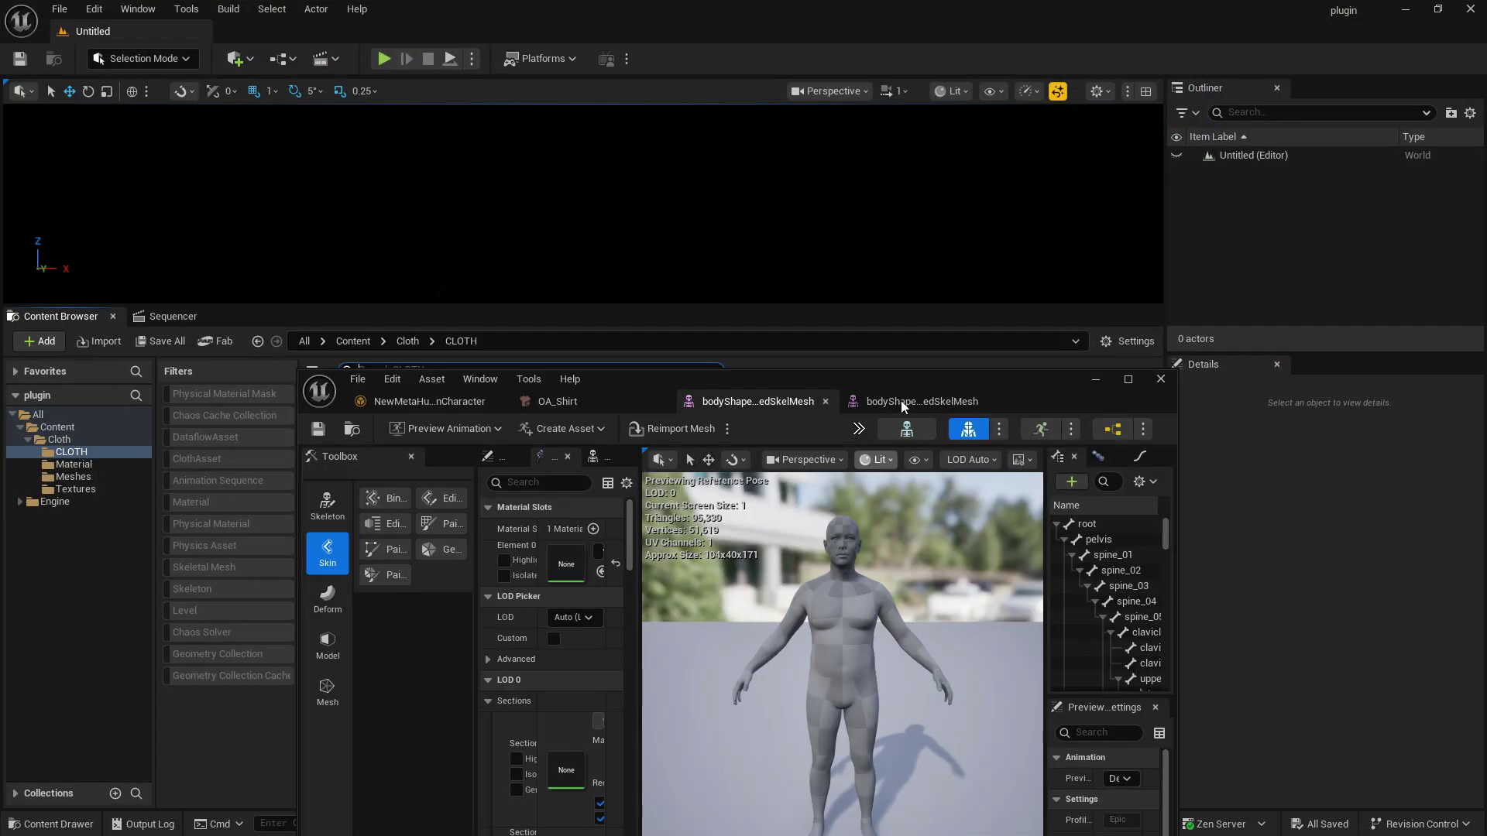
{"action": "left_click_drag", "start_coordinate": [879, 394], "coordinate": [916, 559]}
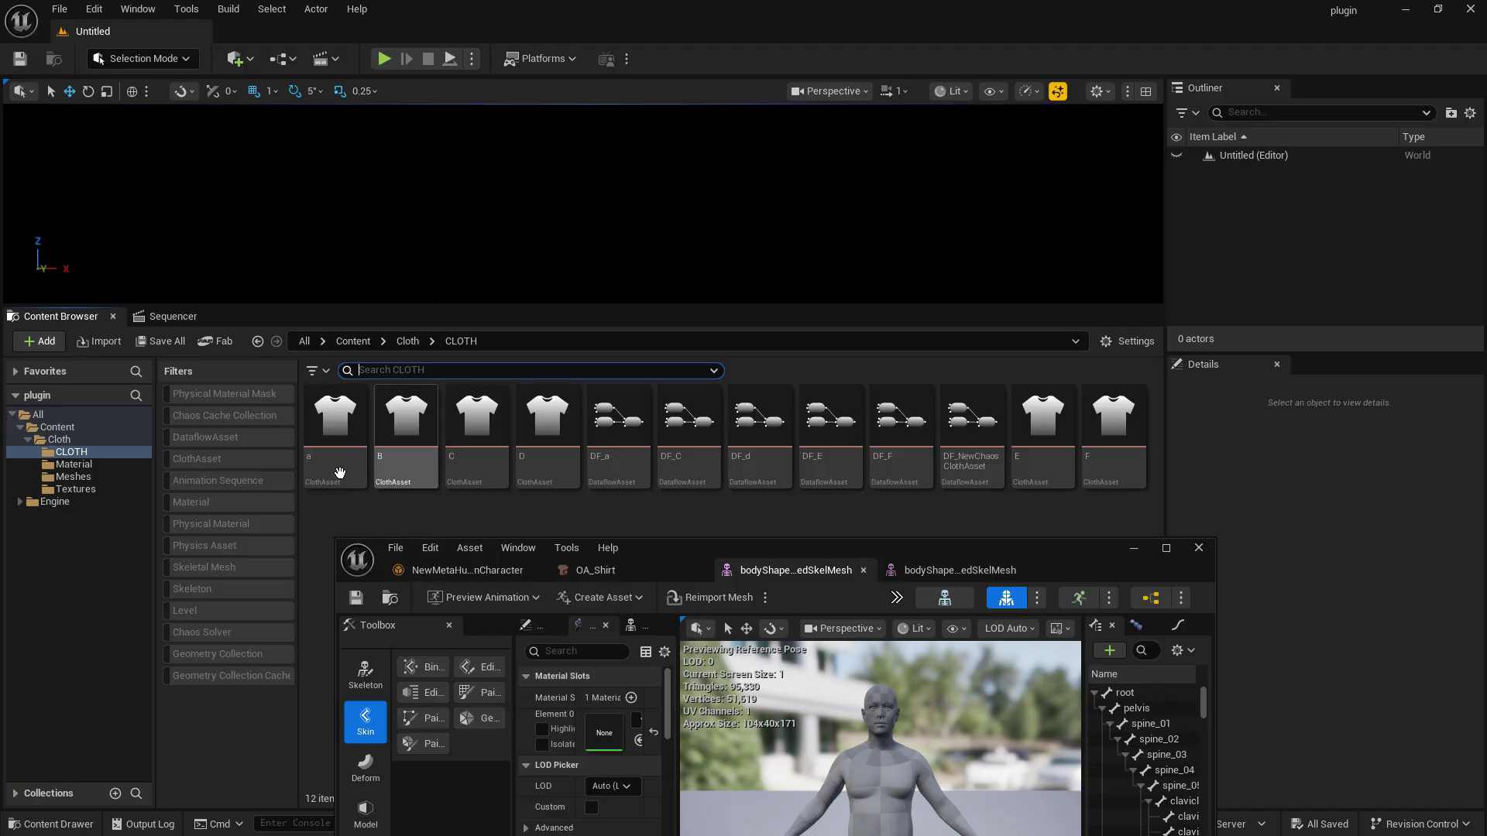
{"action": "left_click", "coordinate": [77, 455]}
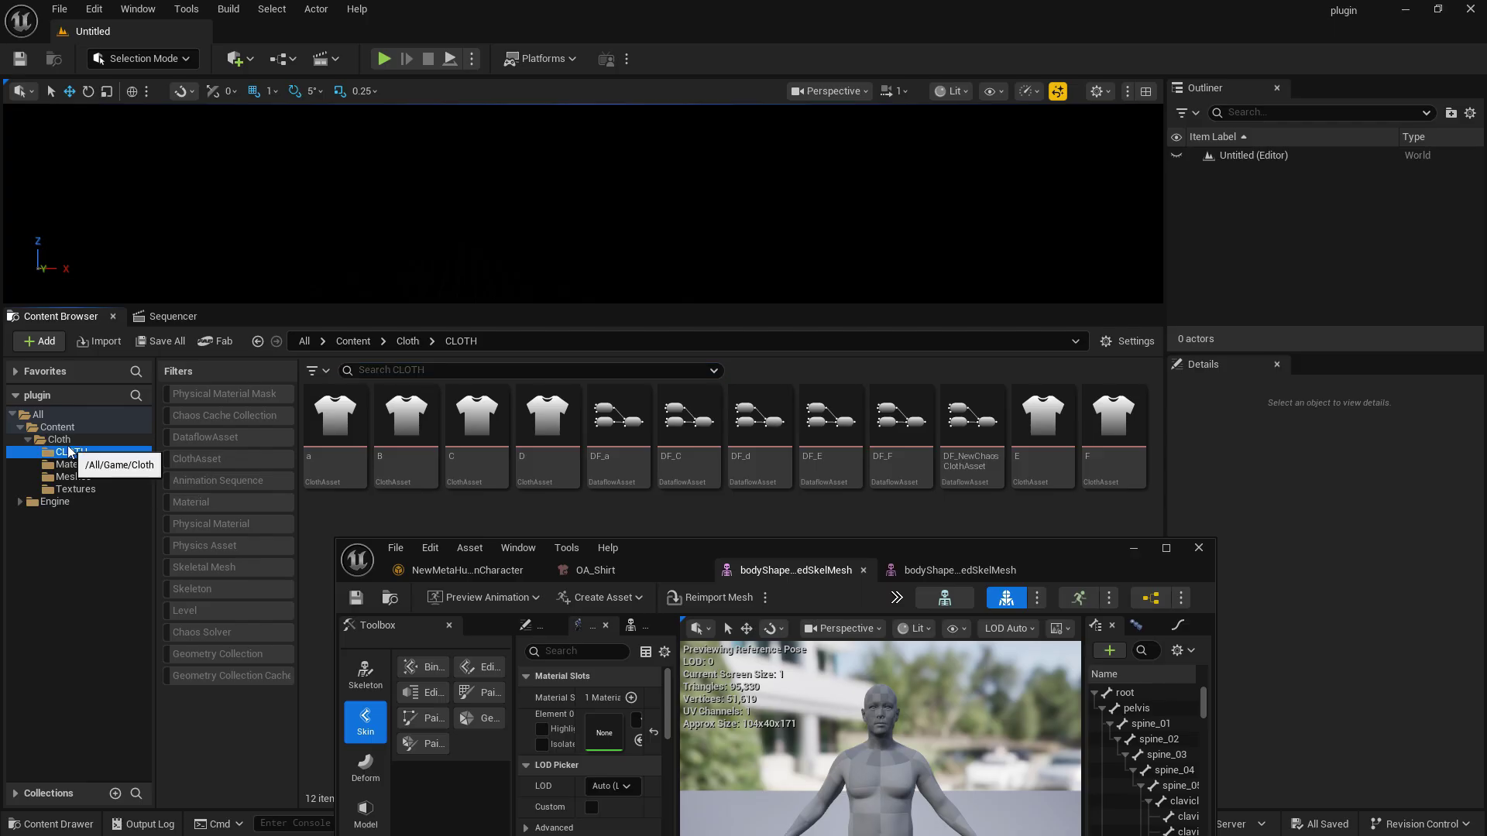
{"action": "left_click", "coordinate": [59, 439]}
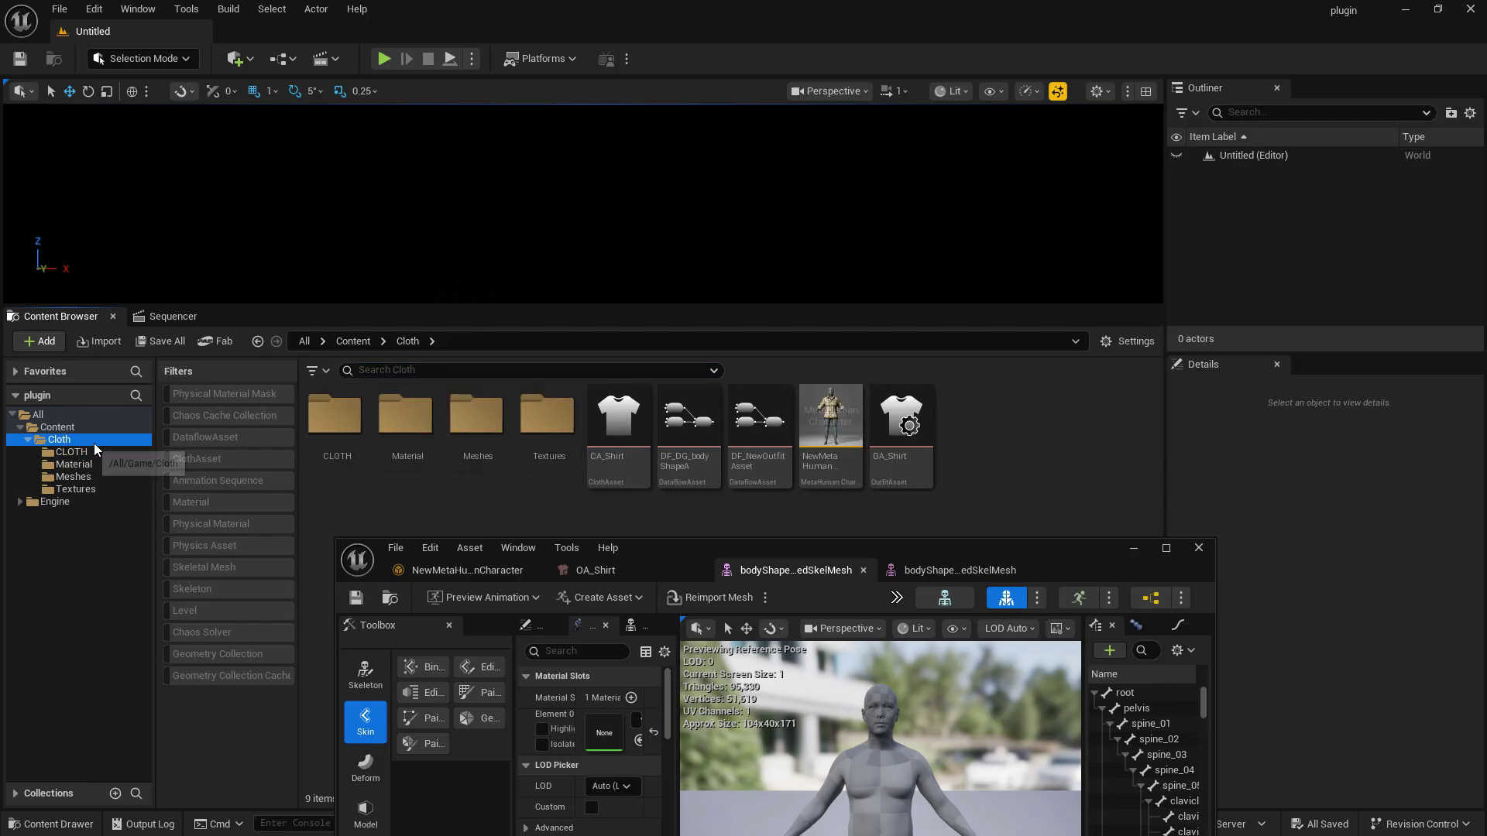
- Open the OA_Shirt outfit asset, maximize its editor and turn the preview so the shirt's front is shown
{"action": "double_click", "coordinate": [901, 422]}
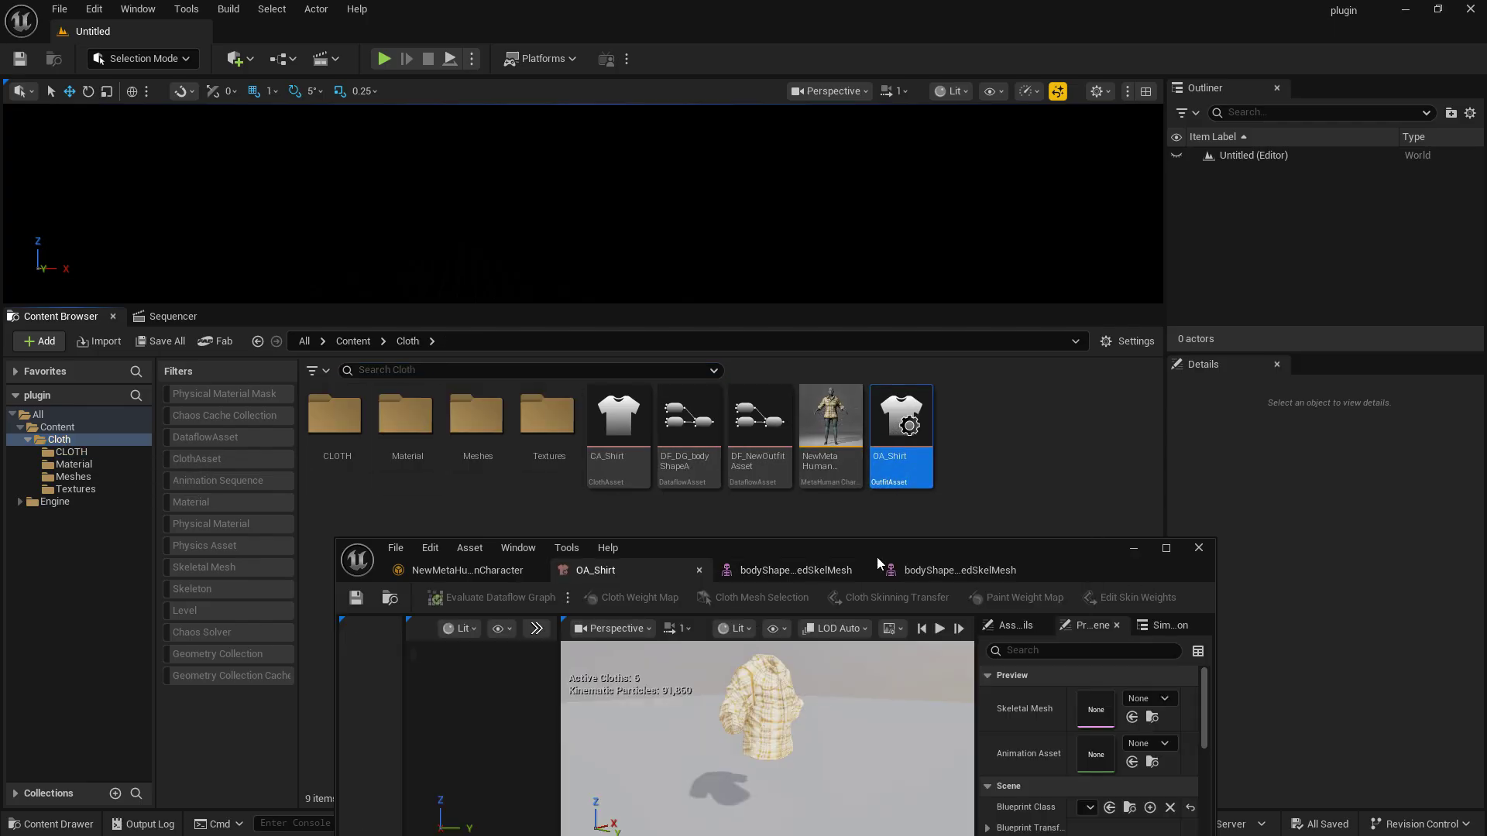
{"action": "double_click", "coordinate": [920, 551]}
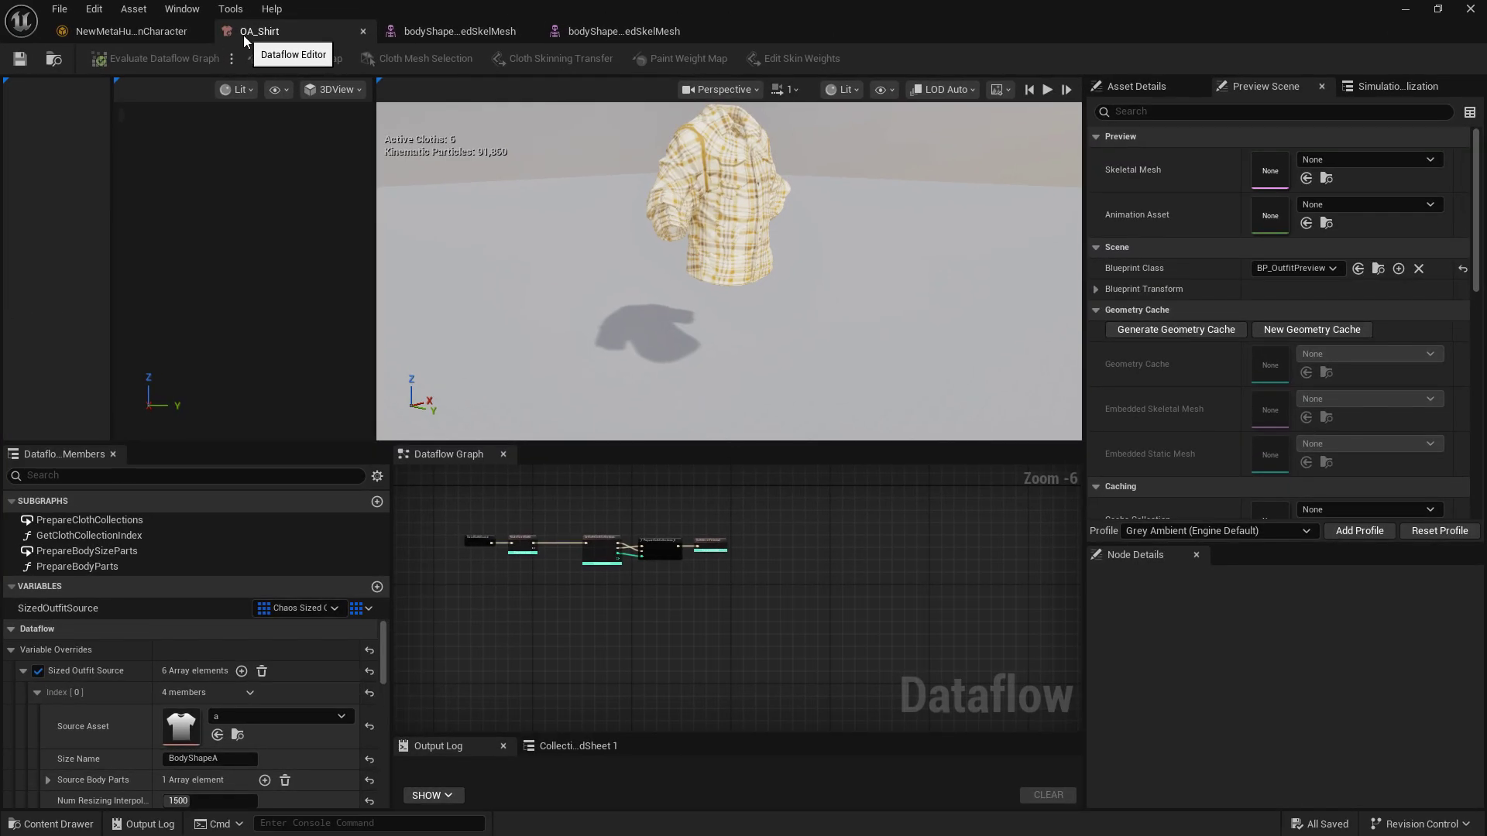
{"action": "right_click_drag", "start_coordinate": [801, 313], "coordinate": [500, 281]}
{"action": "key", "text": "d"}
{"action": "key", "text": "d"}
{"action": "key", "text": "w"}
{"action": "key", "text": "s"}
{"action": "right_click_drag", "start_coordinate": [866, 338], "coordinate": [908, 350]}
{"action": "key", "text": "w"}
{"action": "left_click_drag", "start_coordinate": [860, 256], "coordinate": [863, 350]}
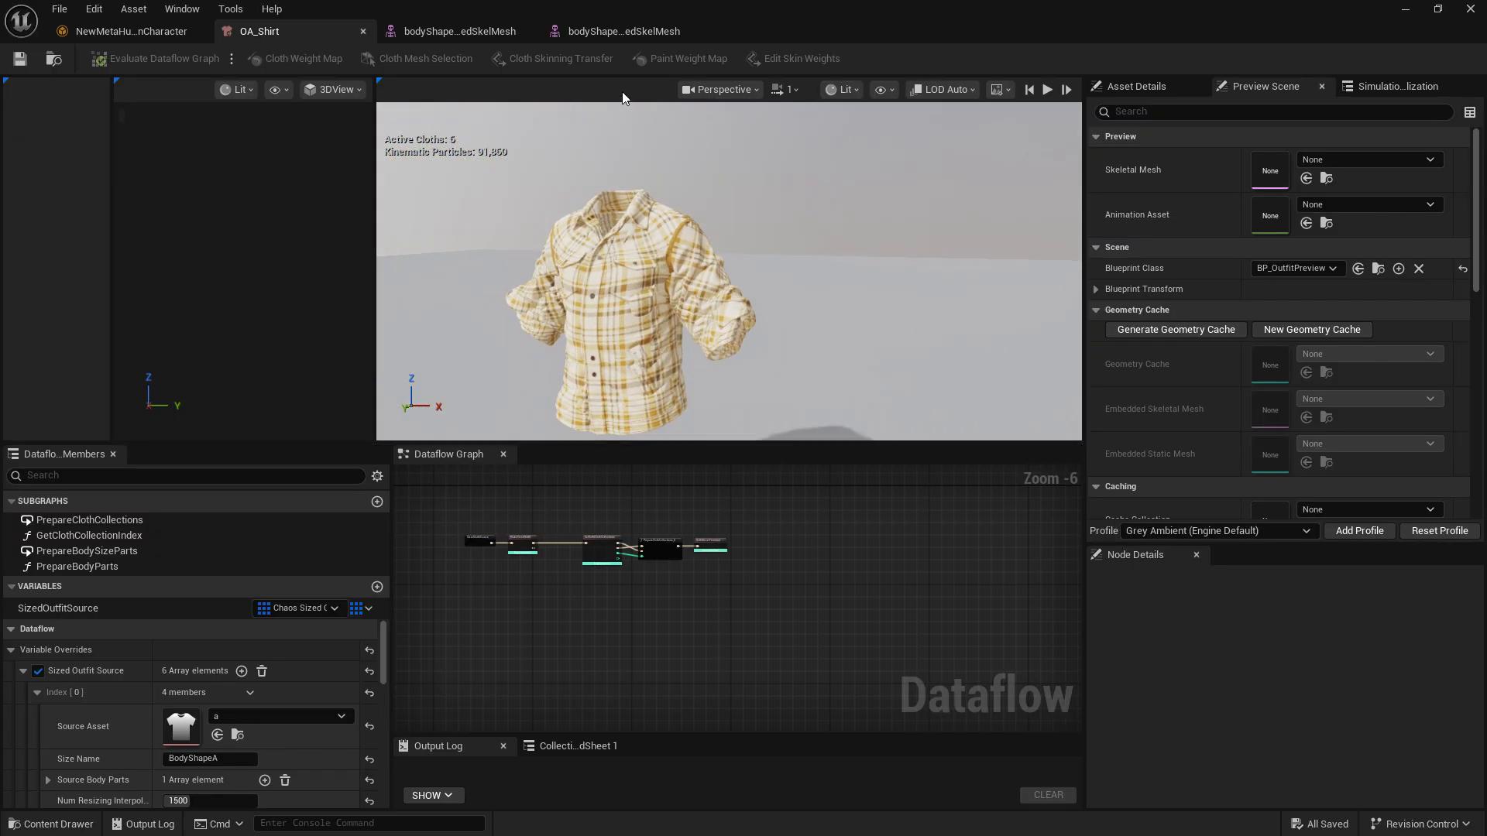
- Check the two body shape meshes, then review OA_Shirt's Sized Outfit Source entries and its asset details
{"action": "left_click", "coordinate": [654, 31]}
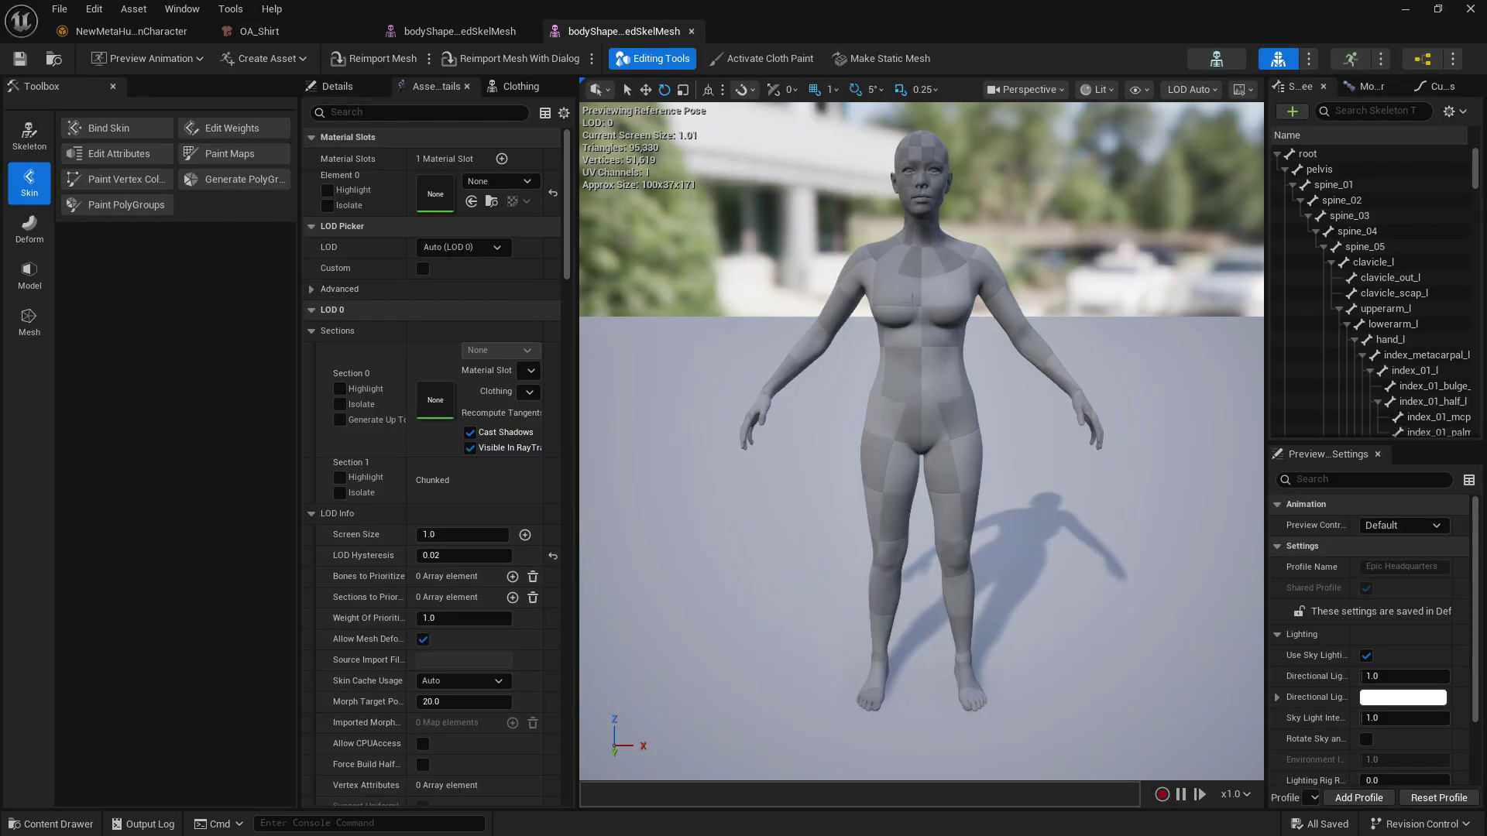
{"action": "left_click", "coordinate": [457, 31]}
{"action": "left_click", "coordinate": [324, 35]}
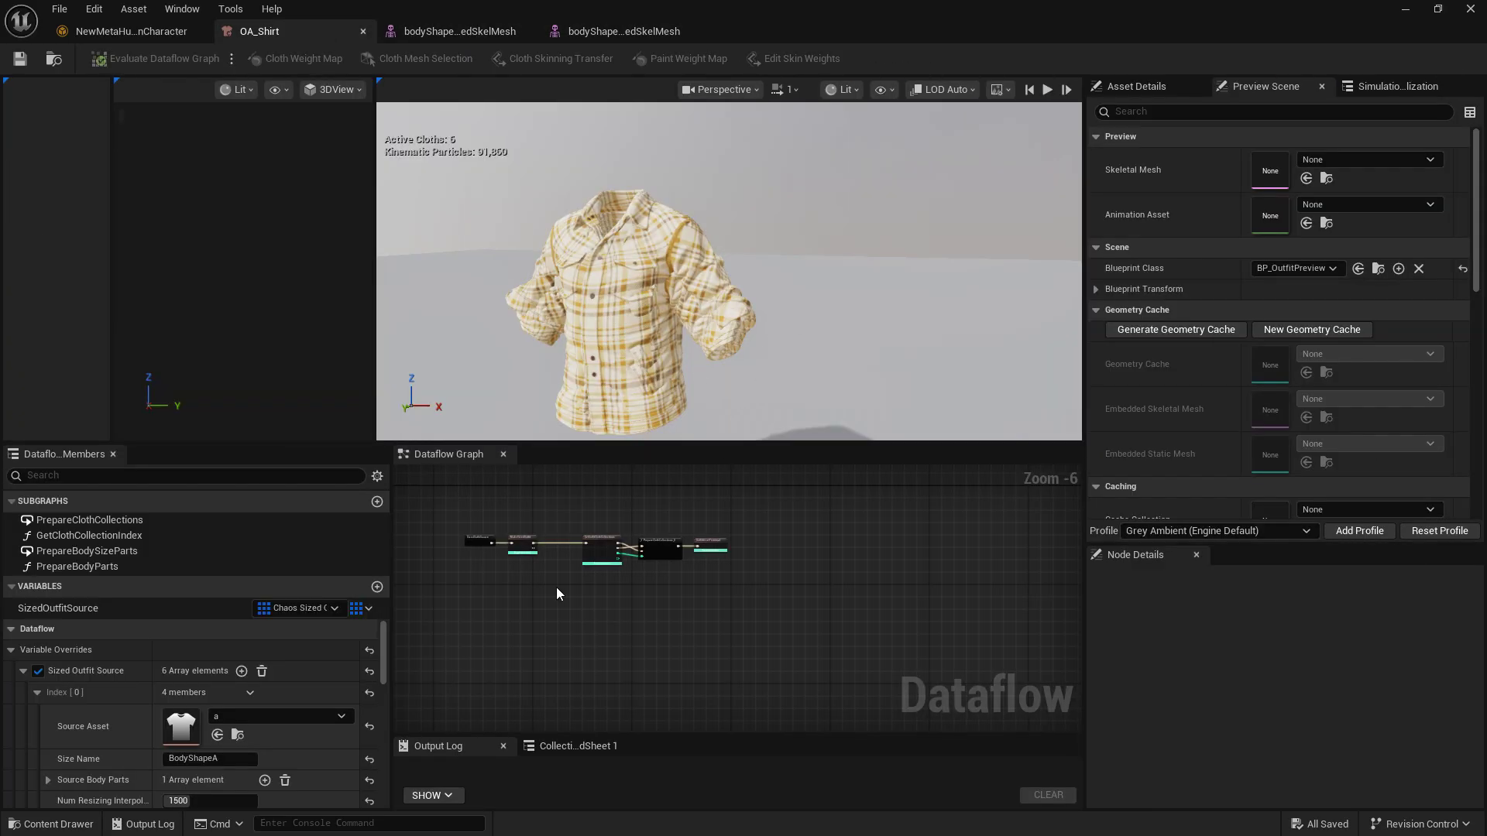
{"action": "scroll", "coordinate": [202, 729], "scroll_direction": "down", "scroll_amount": 5}
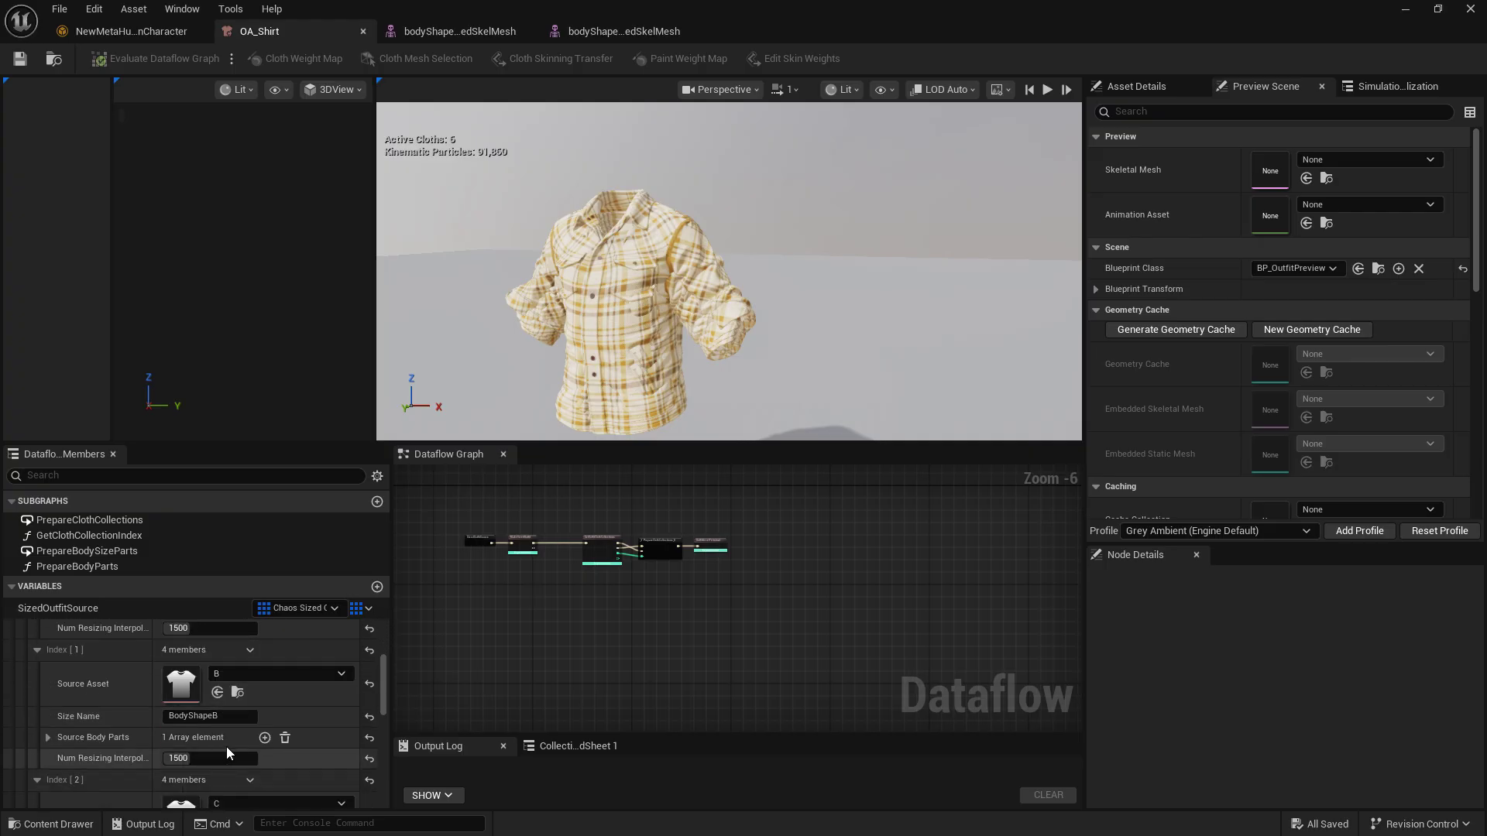
{"action": "scroll", "coordinate": [1244, 403], "scroll_direction": "down", "scroll_amount": 5}
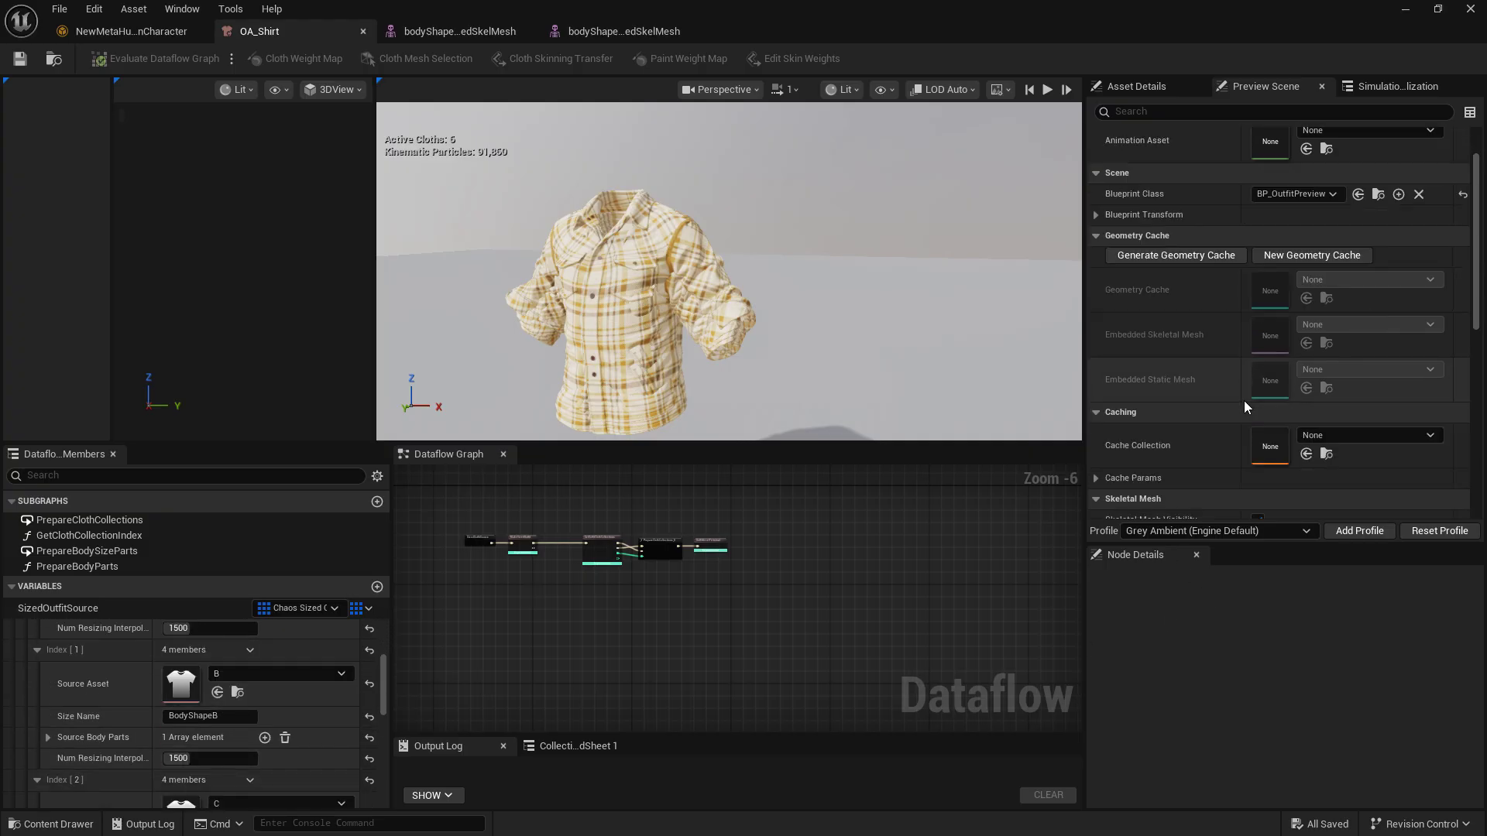
{"action": "left_click", "coordinate": [1145, 88]}
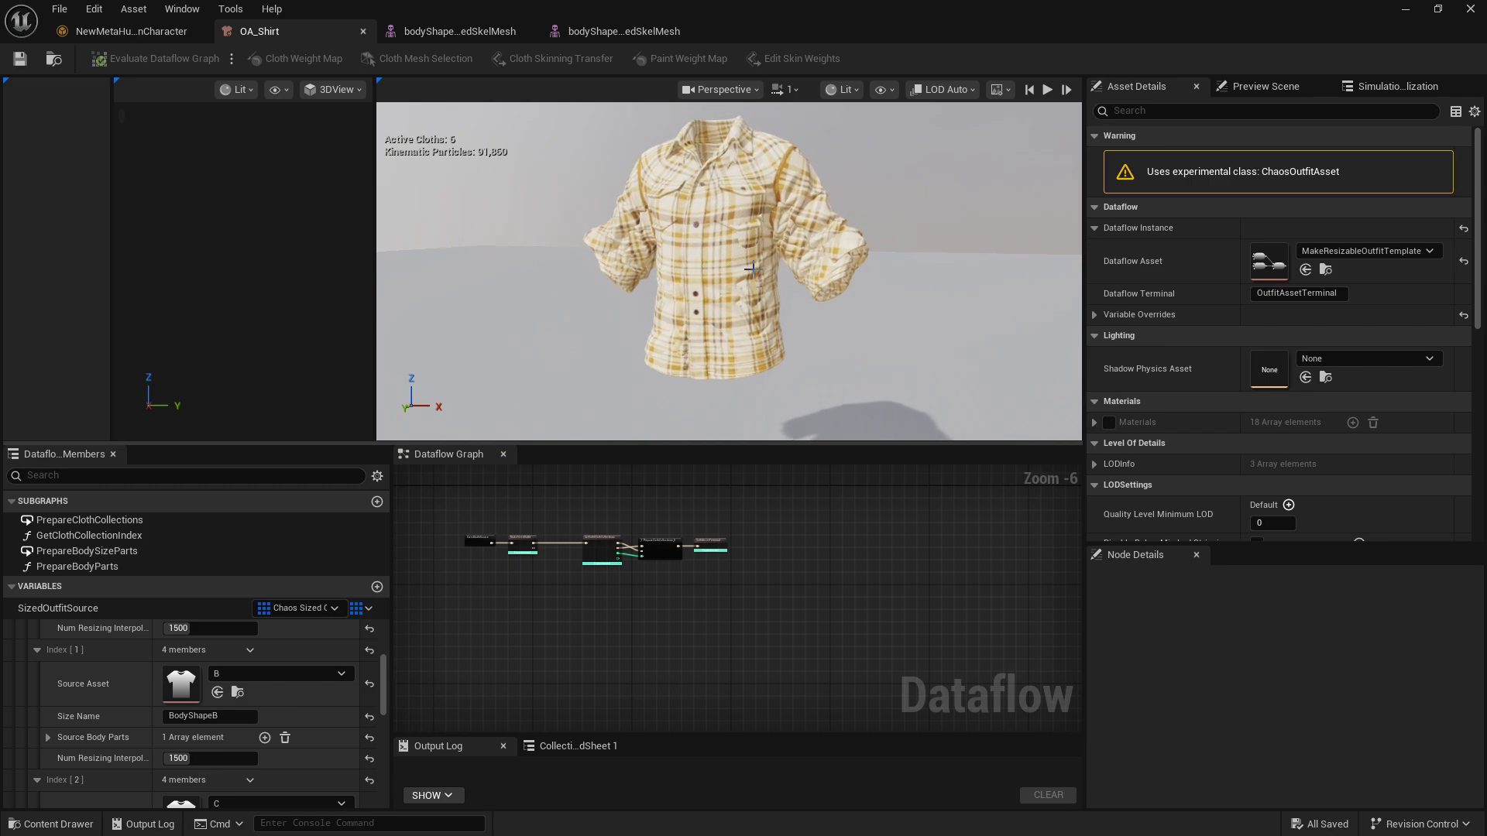
- Bring up the NewMetaHumanCharacter wearing the shirt, briefly uncovering the OA_Shirt asset in the content browser before maximizing the editor again
{"action": "left_click", "coordinate": [155, 32]}
{"action": "left_click_drag", "start_coordinate": [527, 349], "coordinate": [577, 352]}
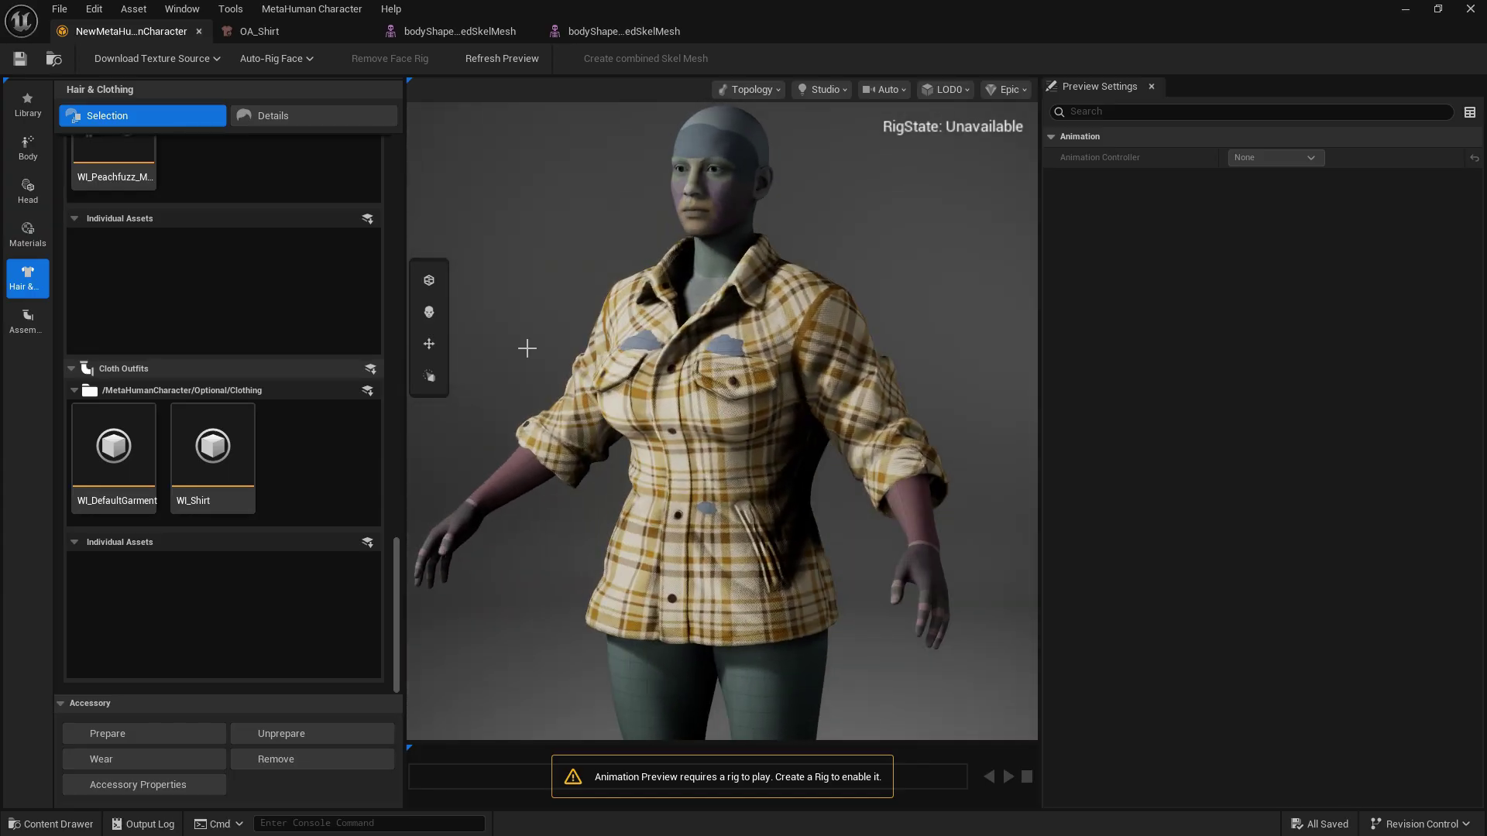
{"action": "left_click_drag", "start_coordinate": [891, 8], "coordinate": [889, 601]}
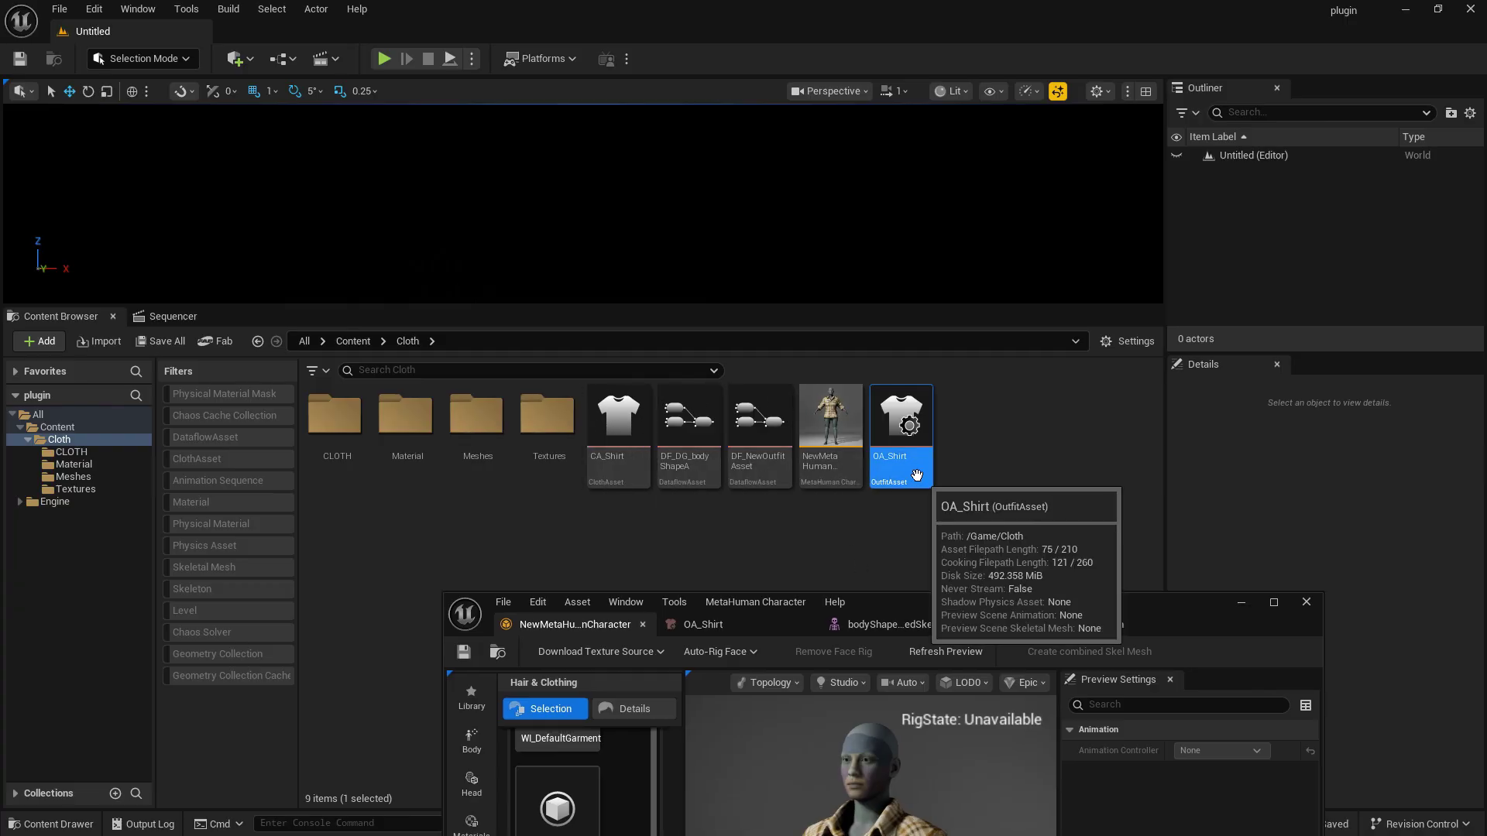
{"action": "left_click_drag", "start_coordinate": [875, 601], "coordinate": [744, 3]}
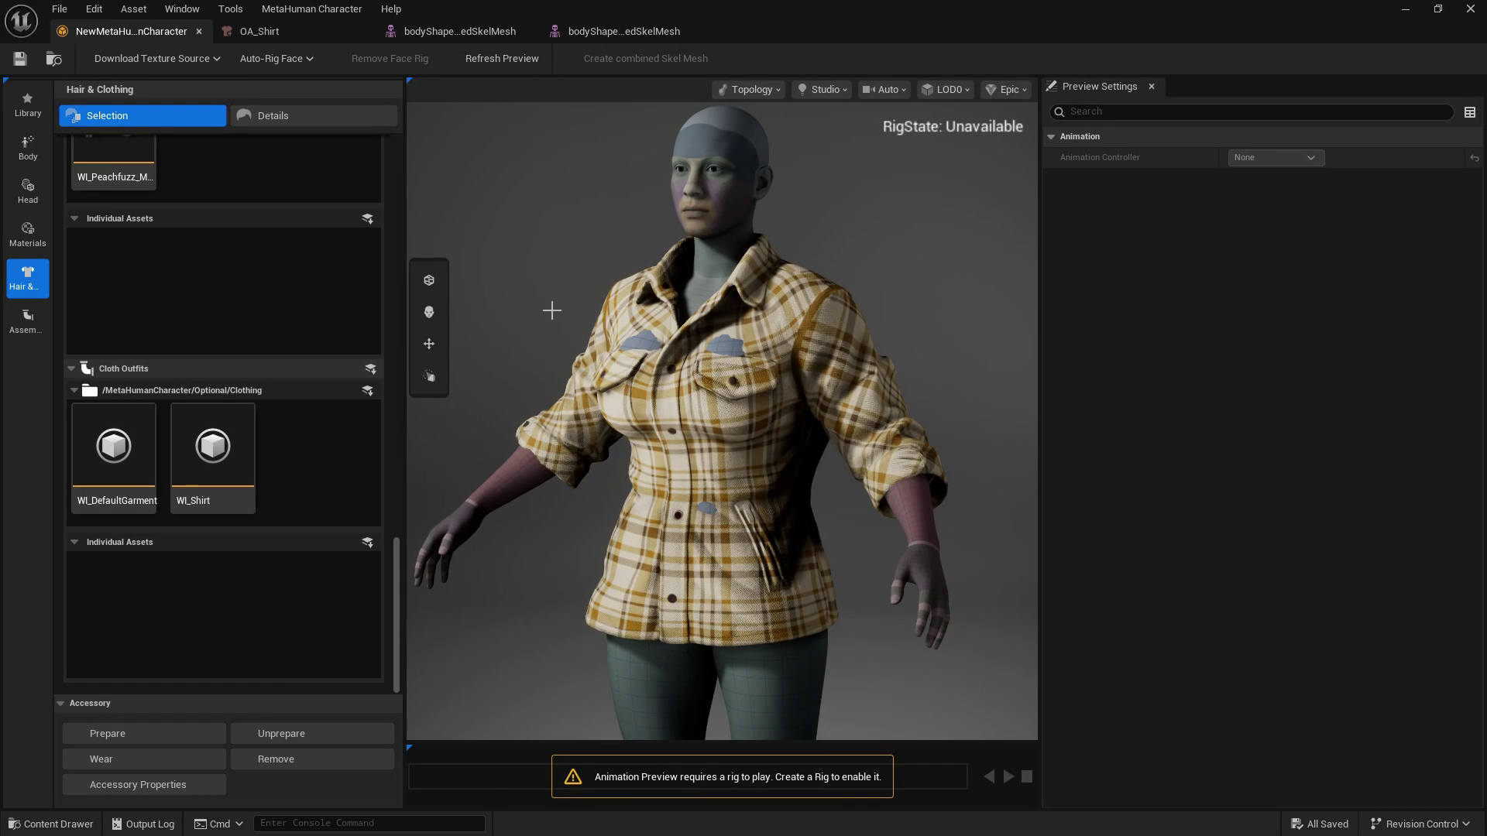
- Zoom out and orbit around the MetaHuman character to show how the shirt fits its body
{"action": "left_click_drag", "start_coordinate": [550, 311], "coordinate": [624, 344]}
{"action": "scroll", "coordinate": [624, 345], "scroll_direction": "down", "scroll_amount": 3}
{"action": "left_click_drag", "start_coordinate": [624, 345], "coordinate": [689, 345]}
{"action": "left_click_drag", "start_coordinate": [616, 296], "coordinate": [597, 296]}
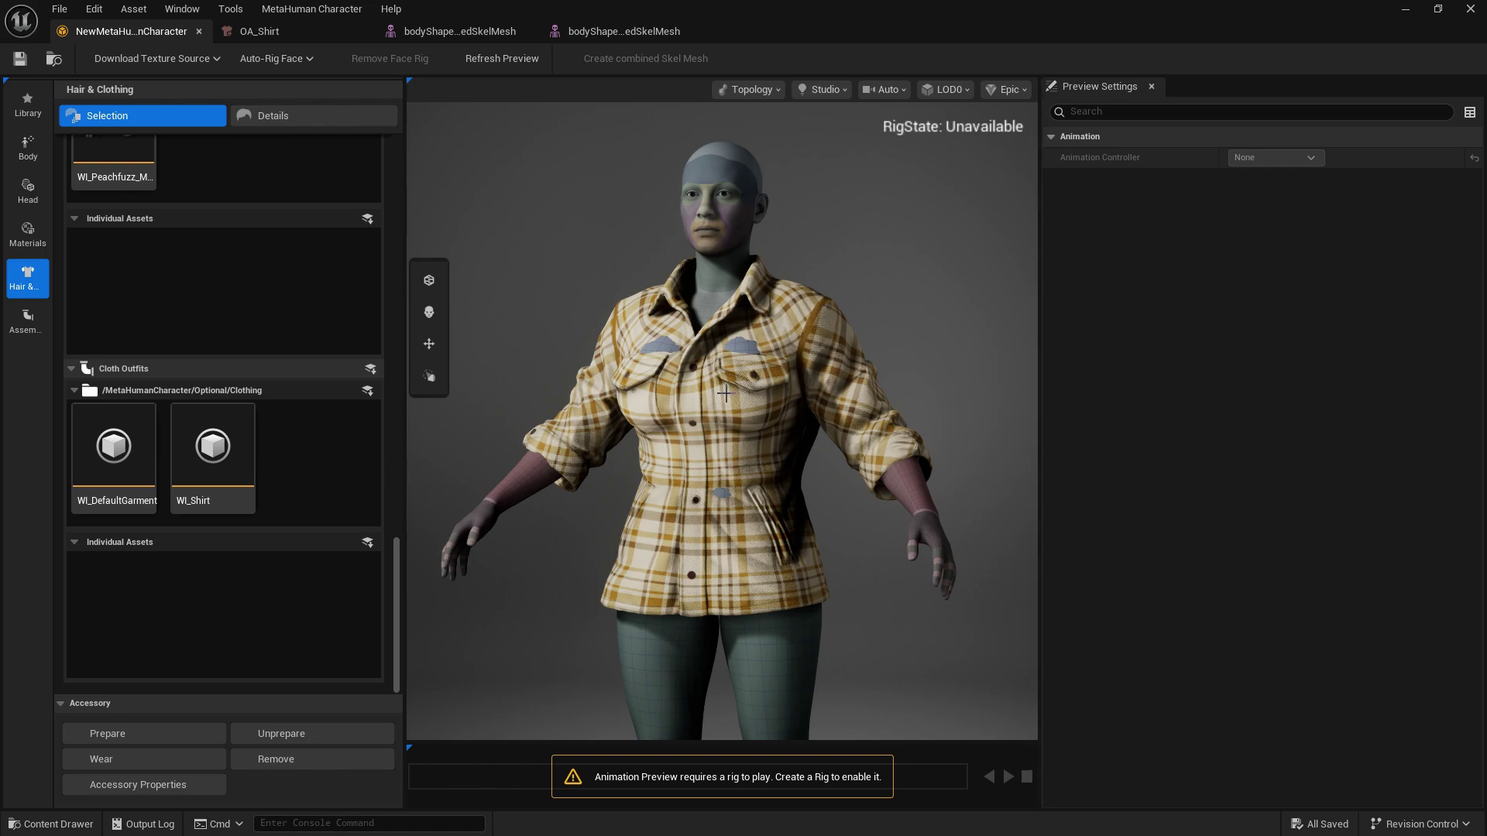
- Switch to the web browser and review the Meta Customization System listing on Fab, including the details of its additional file
{"action": "left_click_drag", "start_coordinate": [834, 8], "coordinate": [838, 361]}
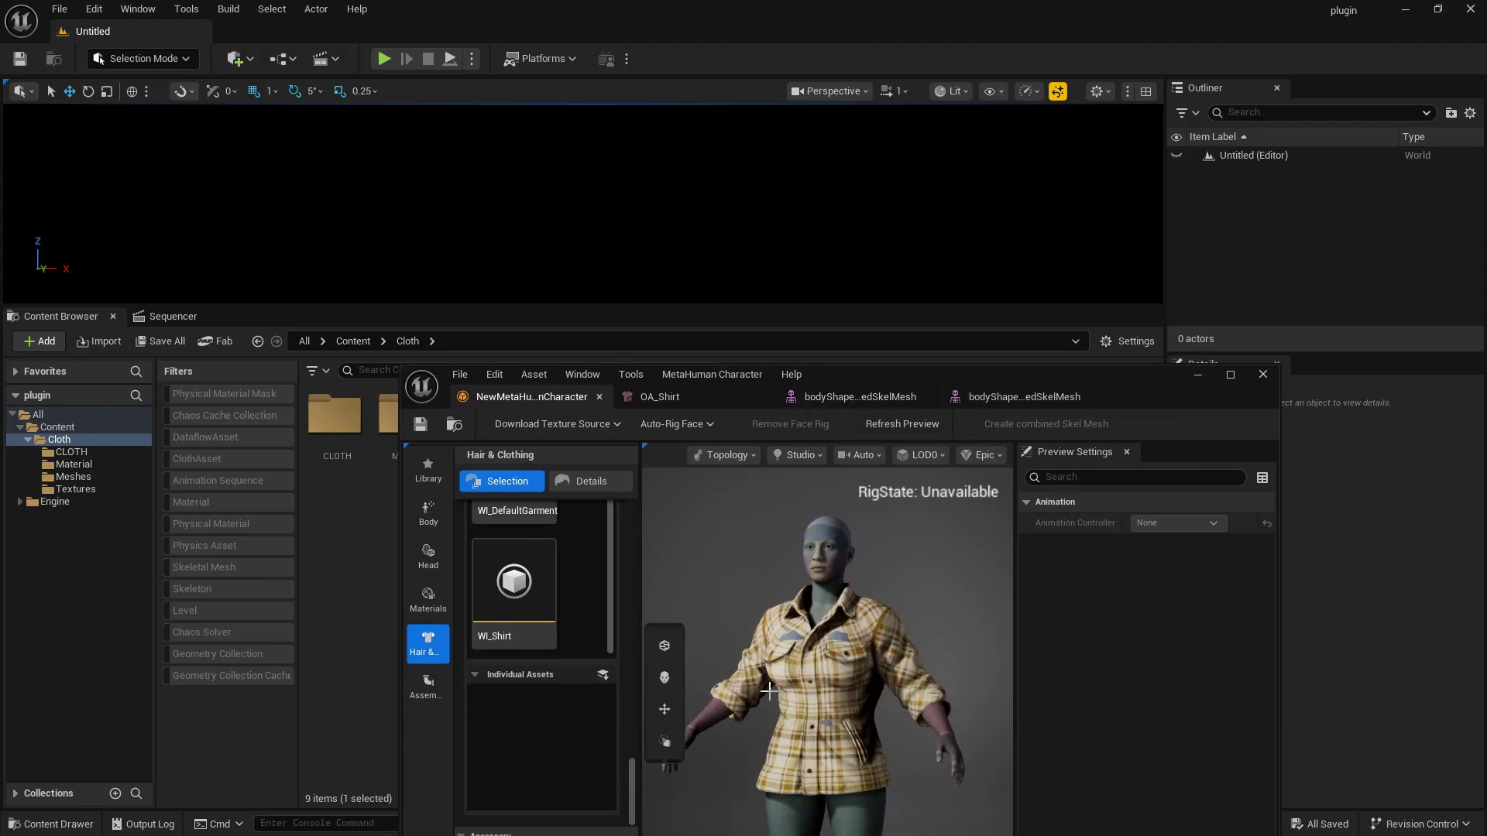
{"action": "key", "text": "super"}
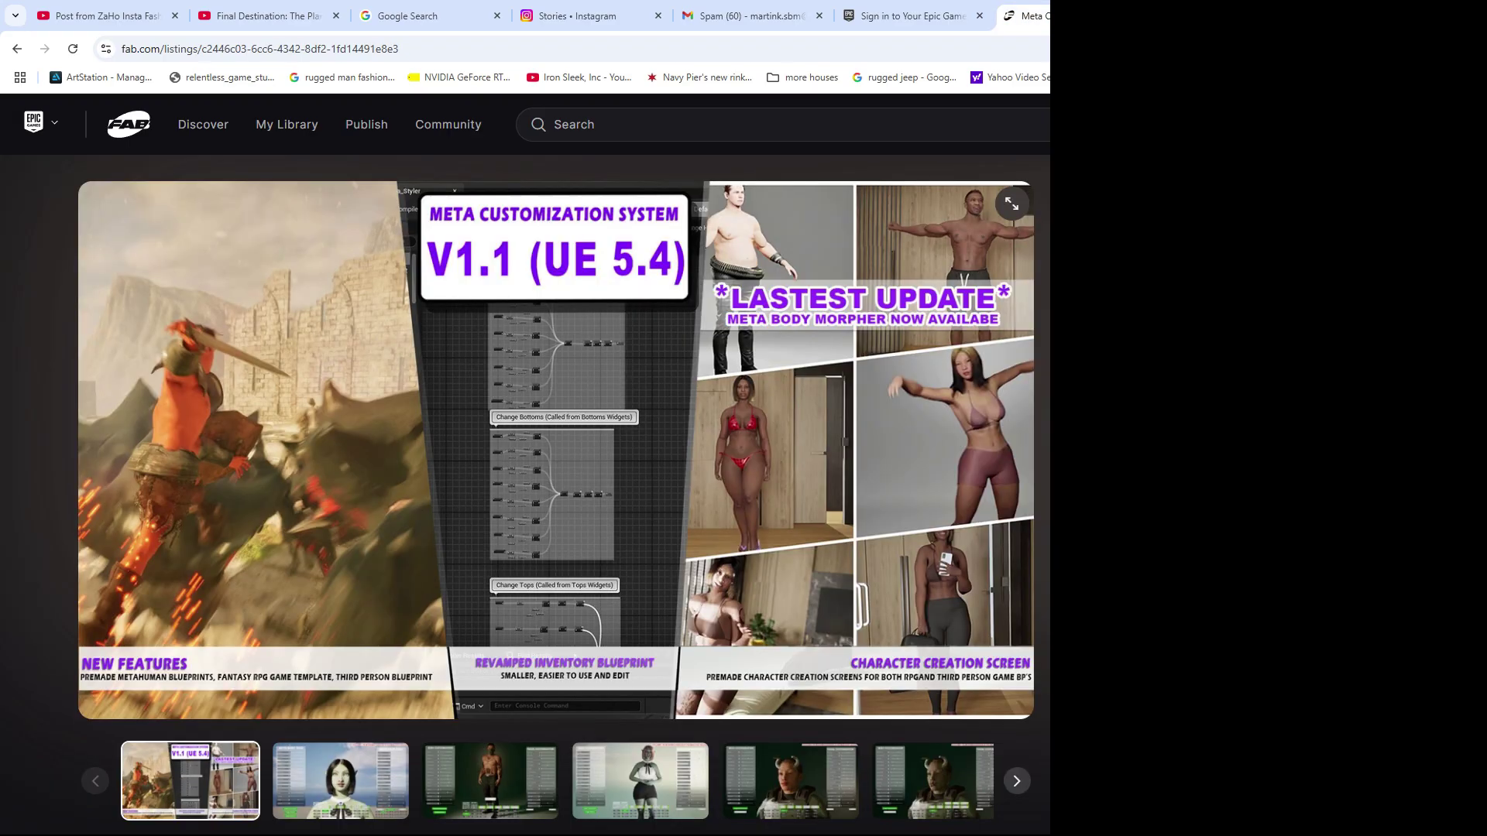
{"action": "scroll", "coordinate": [557, 496], "scroll_direction": "down", "scroll_amount": 6}
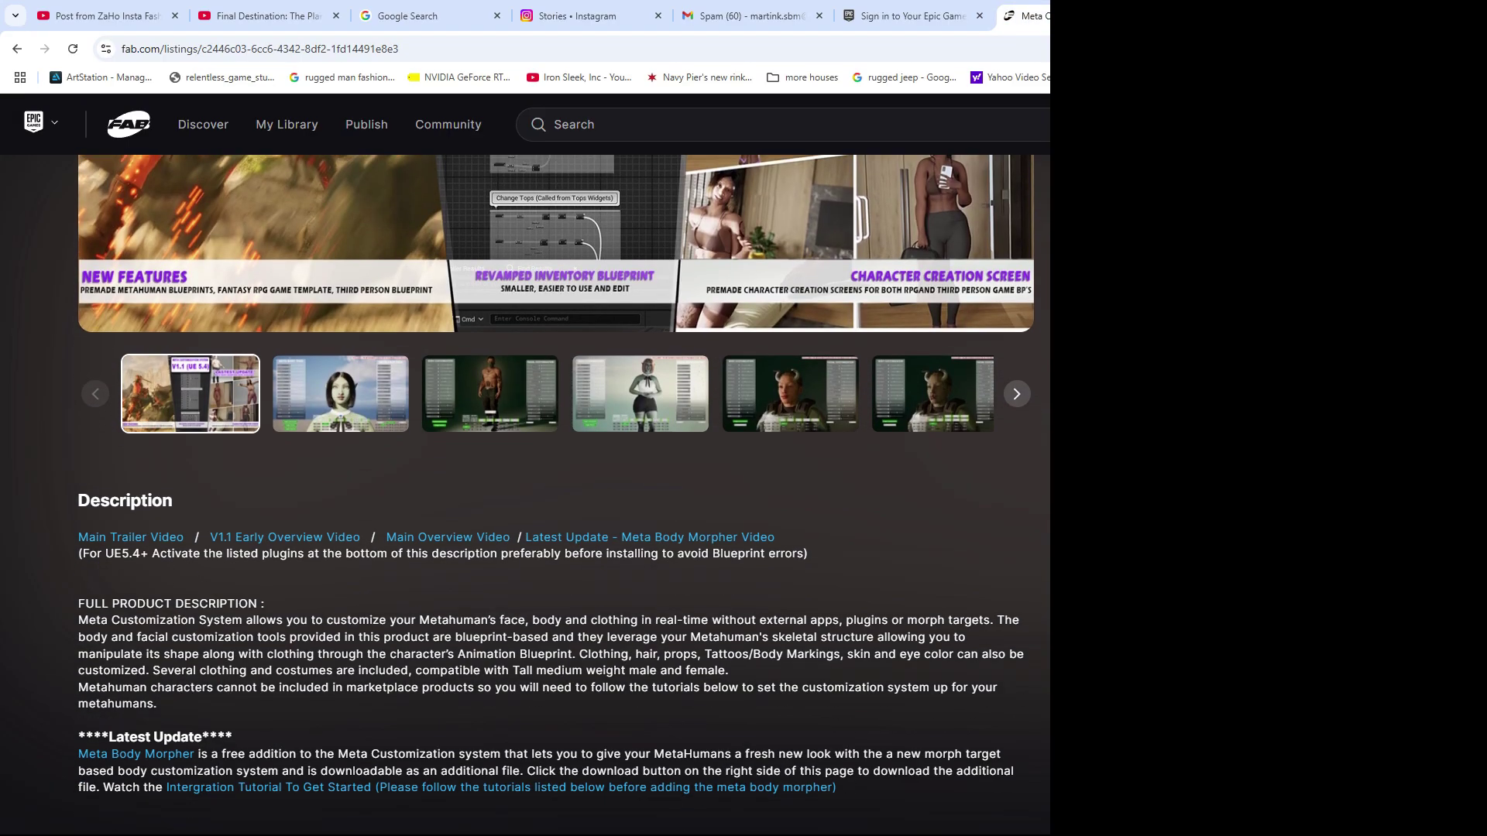
{"action": "scroll", "coordinate": [557, 496], "scroll_direction": "down", "scroll_amount": 2}
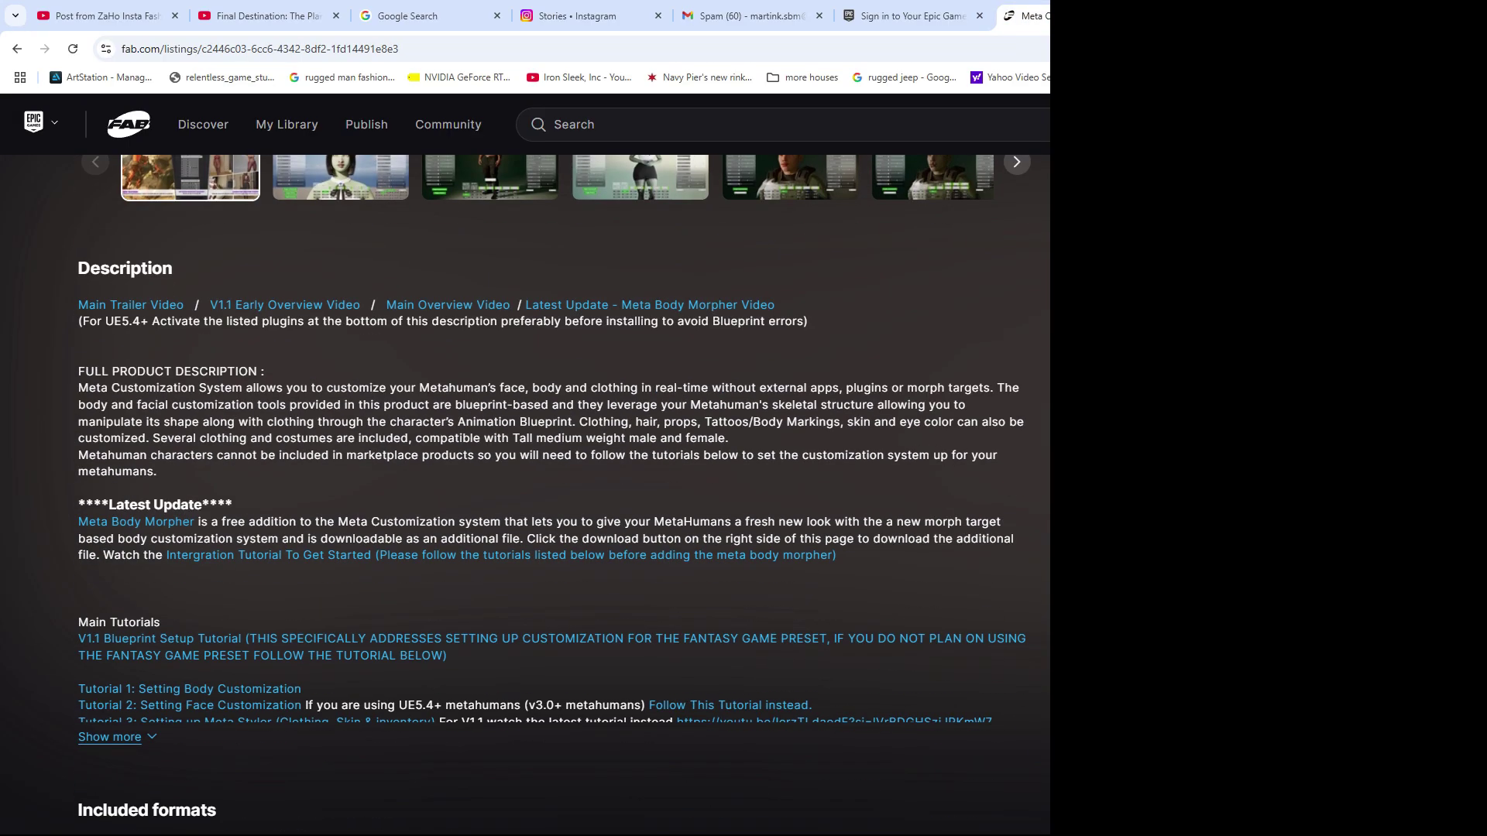
{"action": "scroll", "coordinate": [556, 496], "scroll_direction": "down", "scroll_amount": 5}
{"action": "scroll", "coordinate": [556, 495], "scroll_direction": "up", "scroll_amount": 1}
{"action": "scroll", "coordinate": [556, 495], "scroll_direction": "down", "scroll_amount": 4}
{"action": "scroll", "coordinate": [556, 495], "scroll_direction": "down", "scroll_amount": 7}
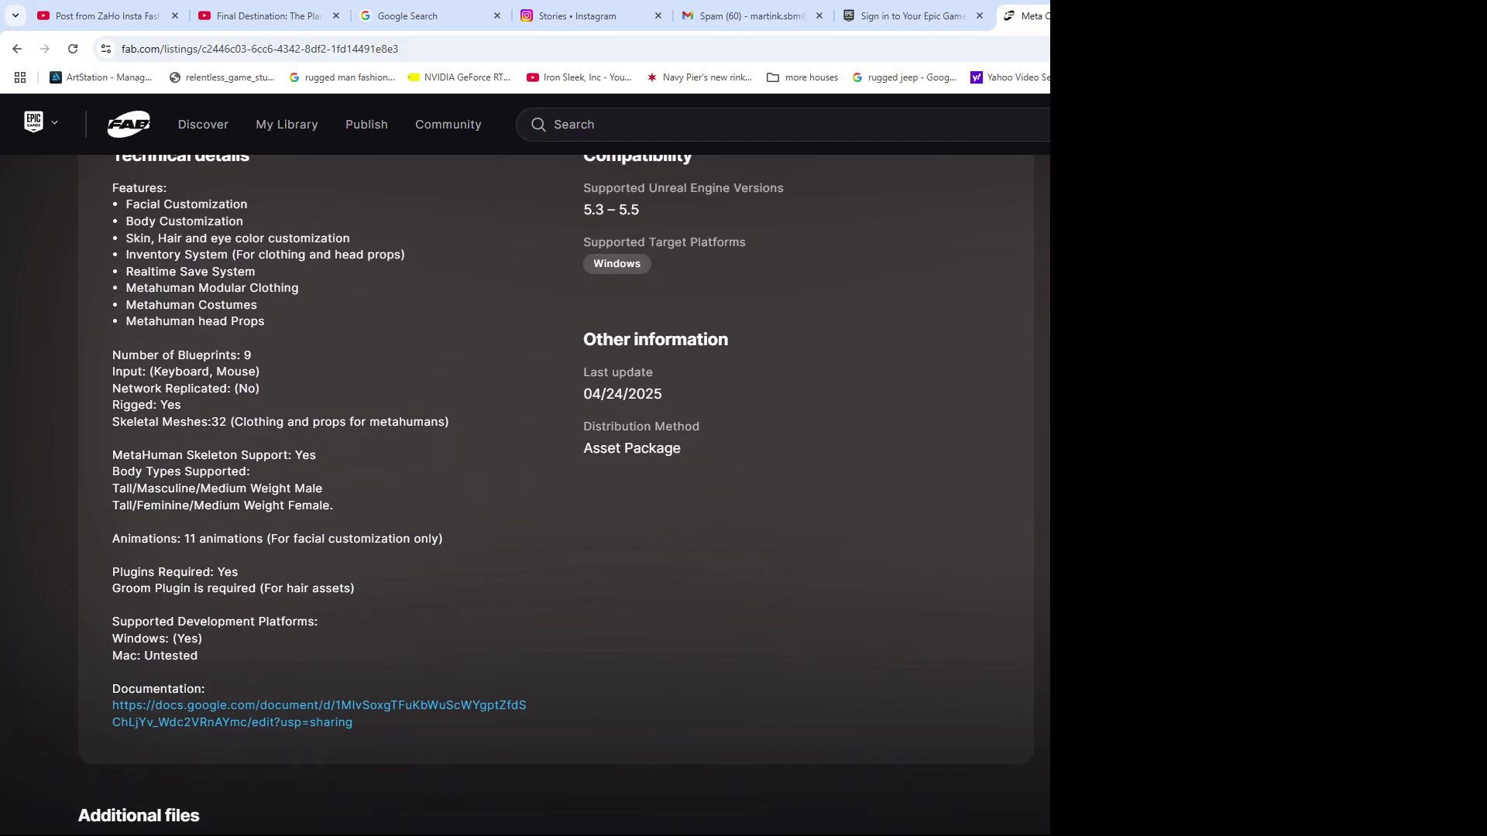
{"action": "scroll", "coordinate": [556, 495], "scroll_direction": "down", "scroll_amount": 1}
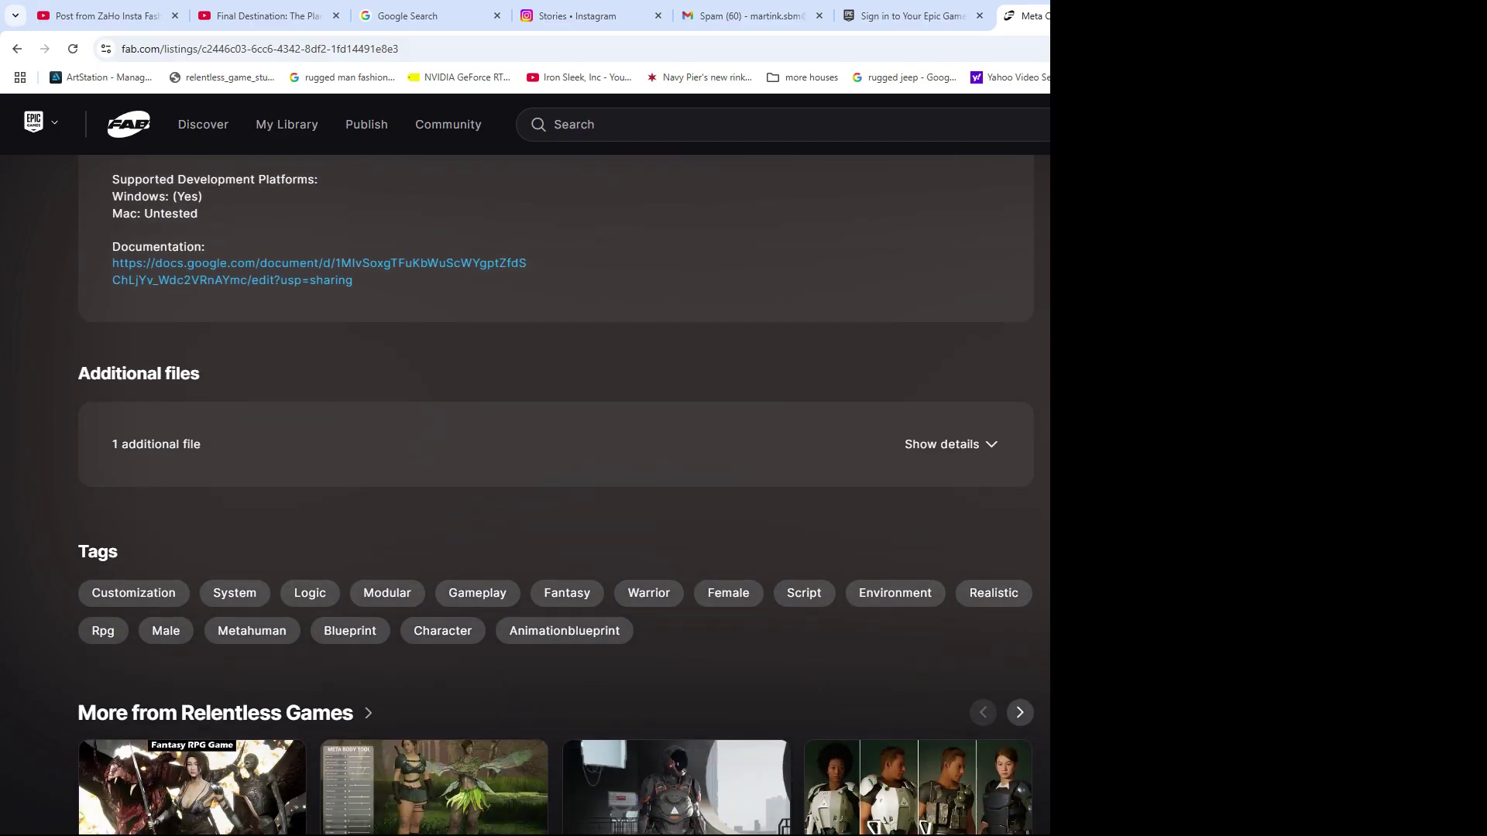
{"action": "left_click", "coordinate": [958, 456]}
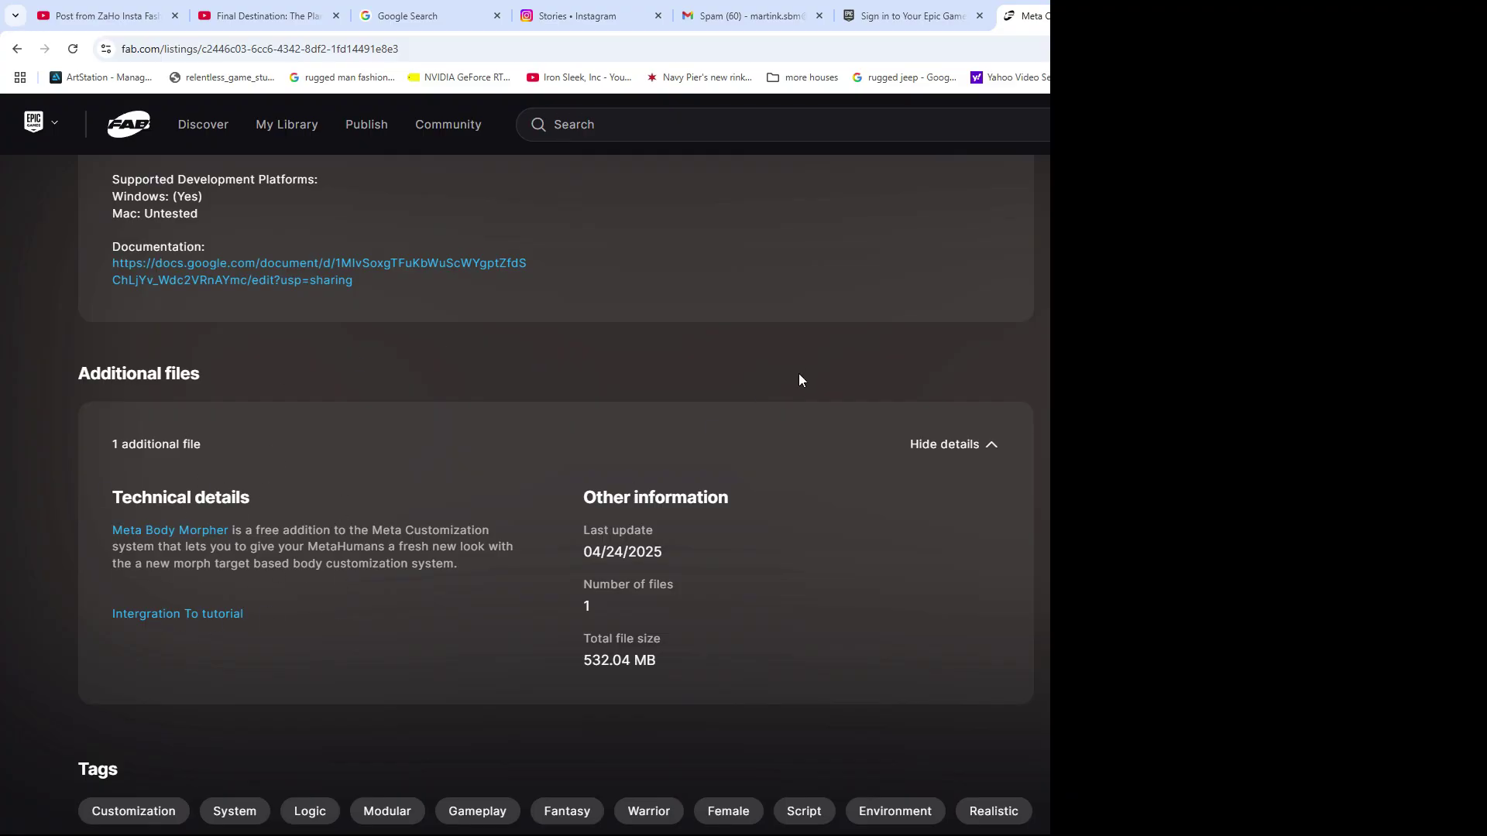
{"action": "scroll", "coordinate": [795, 387], "scroll_direction": "up", "scroll_amount": 20}
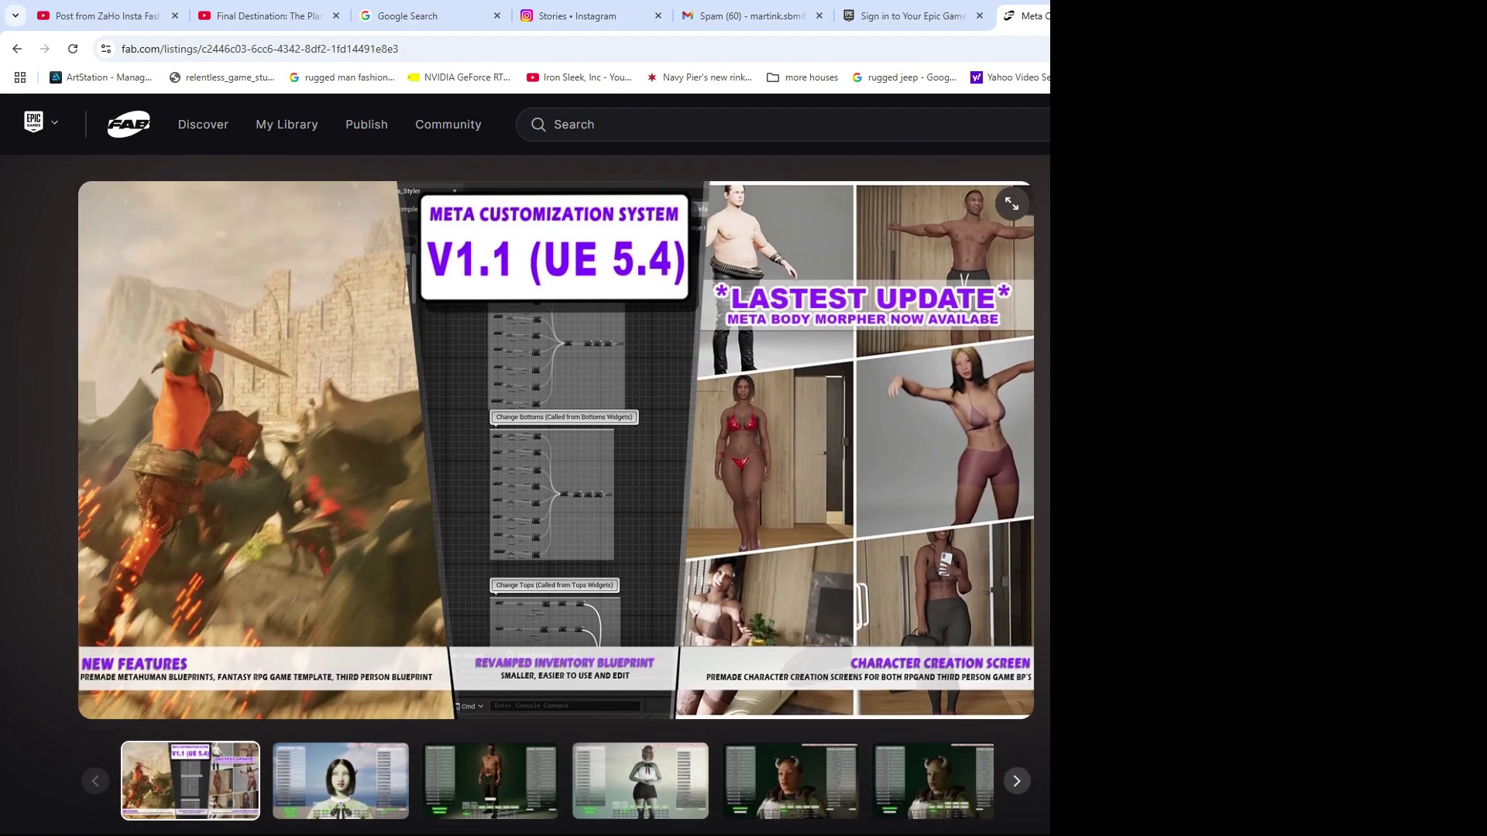
- Show the MetaWardrobe clothing pack listing on Fab and look over its description
{"action": "key", "text": "ctrl+Tab"}
{"action": "scroll", "coordinate": [509, 422], "scroll_direction": "down", "scroll_amount": 5}
{"action": "scroll", "coordinate": [243, 603], "scroll_direction": "up", "scroll_amount": 6}
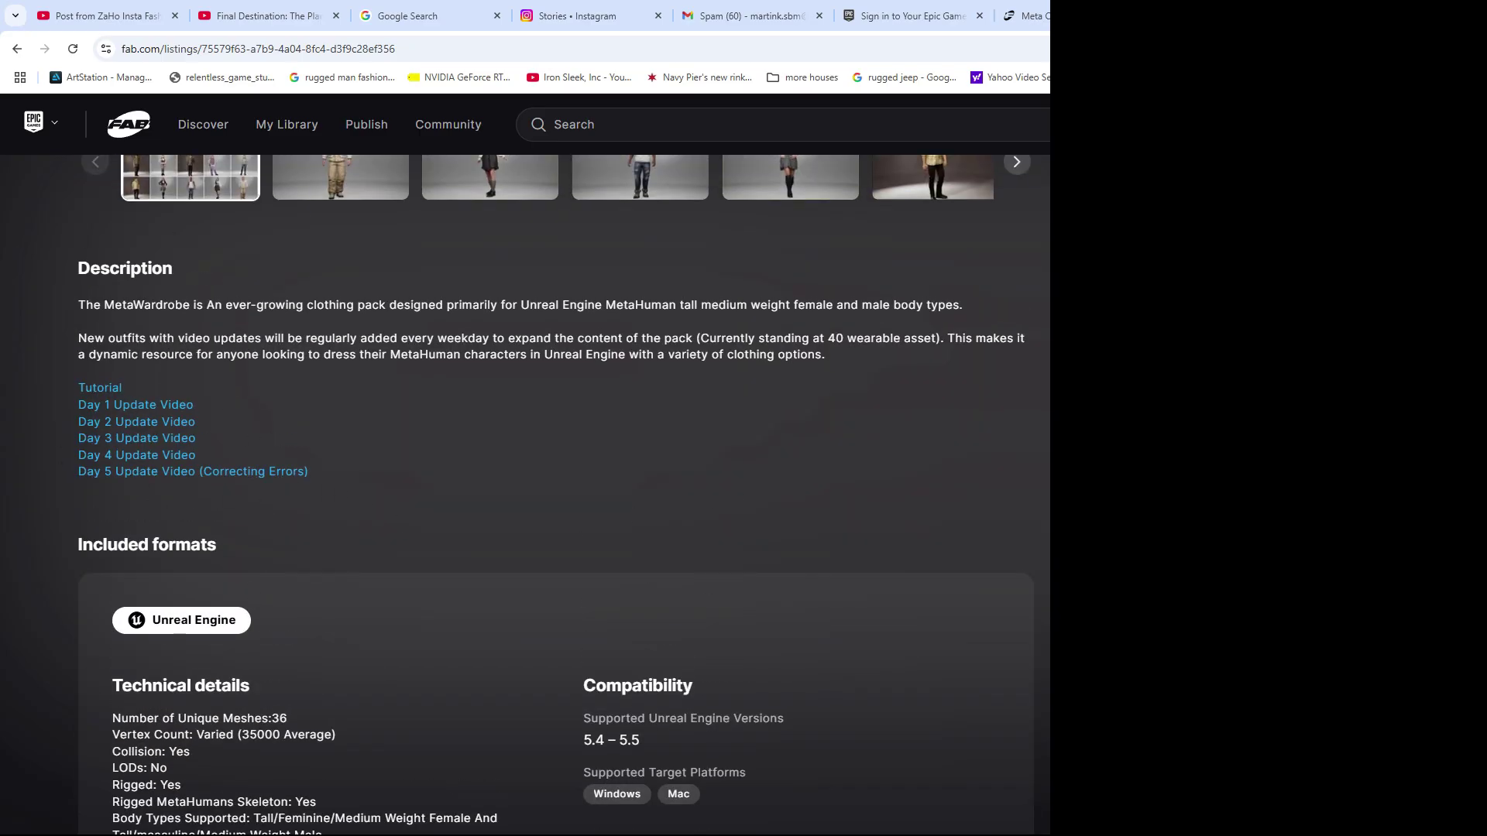
- Return to Unreal Editor, maximize the MetaHuman character editor and view the shirted character from its other side
{"action": "left_click", "coordinate": [1396, 12]}
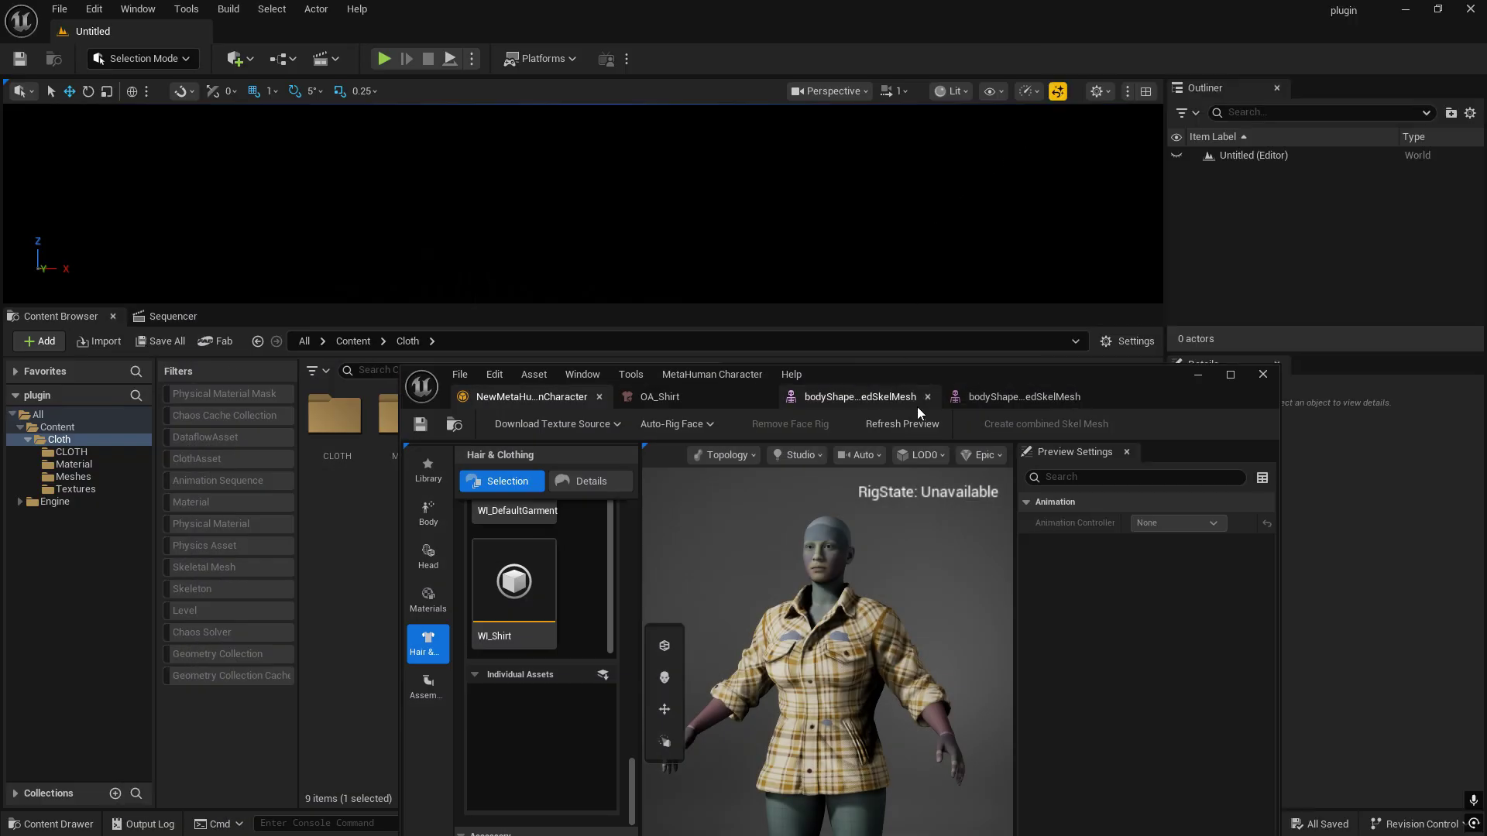
{"action": "left_click_drag", "start_coordinate": [1146, 374], "coordinate": [833, 208]}
{"action": "double_click", "coordinate": [855, 234]}
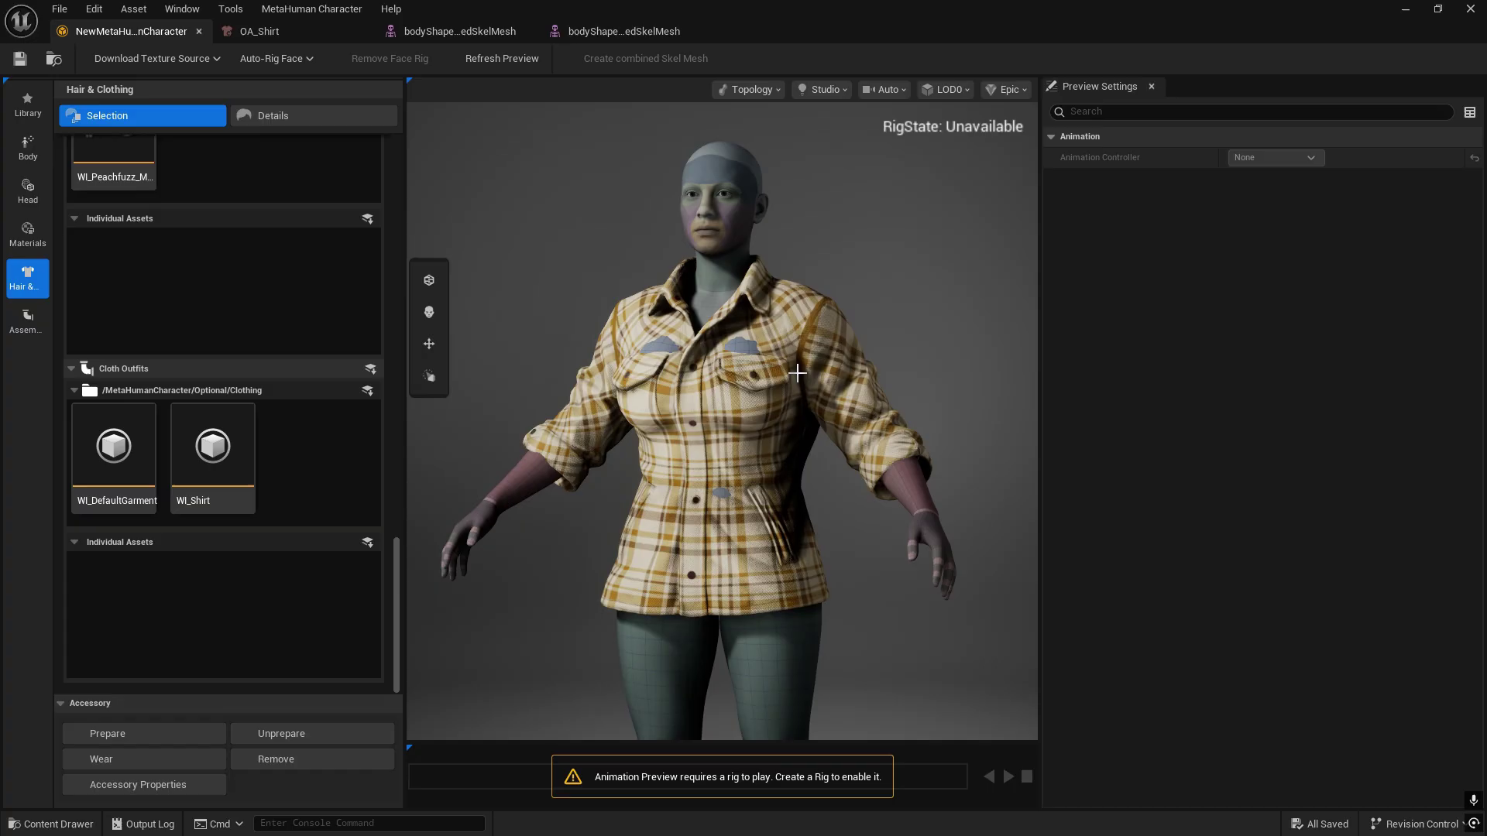
{"action": "left_click_drag", "start_coordinate": [540, 225], "coordinate": [465, 226]}
{"action": "left_click_drag", "start_coordinate": [635, 225], "coordinate": [542, 240]}
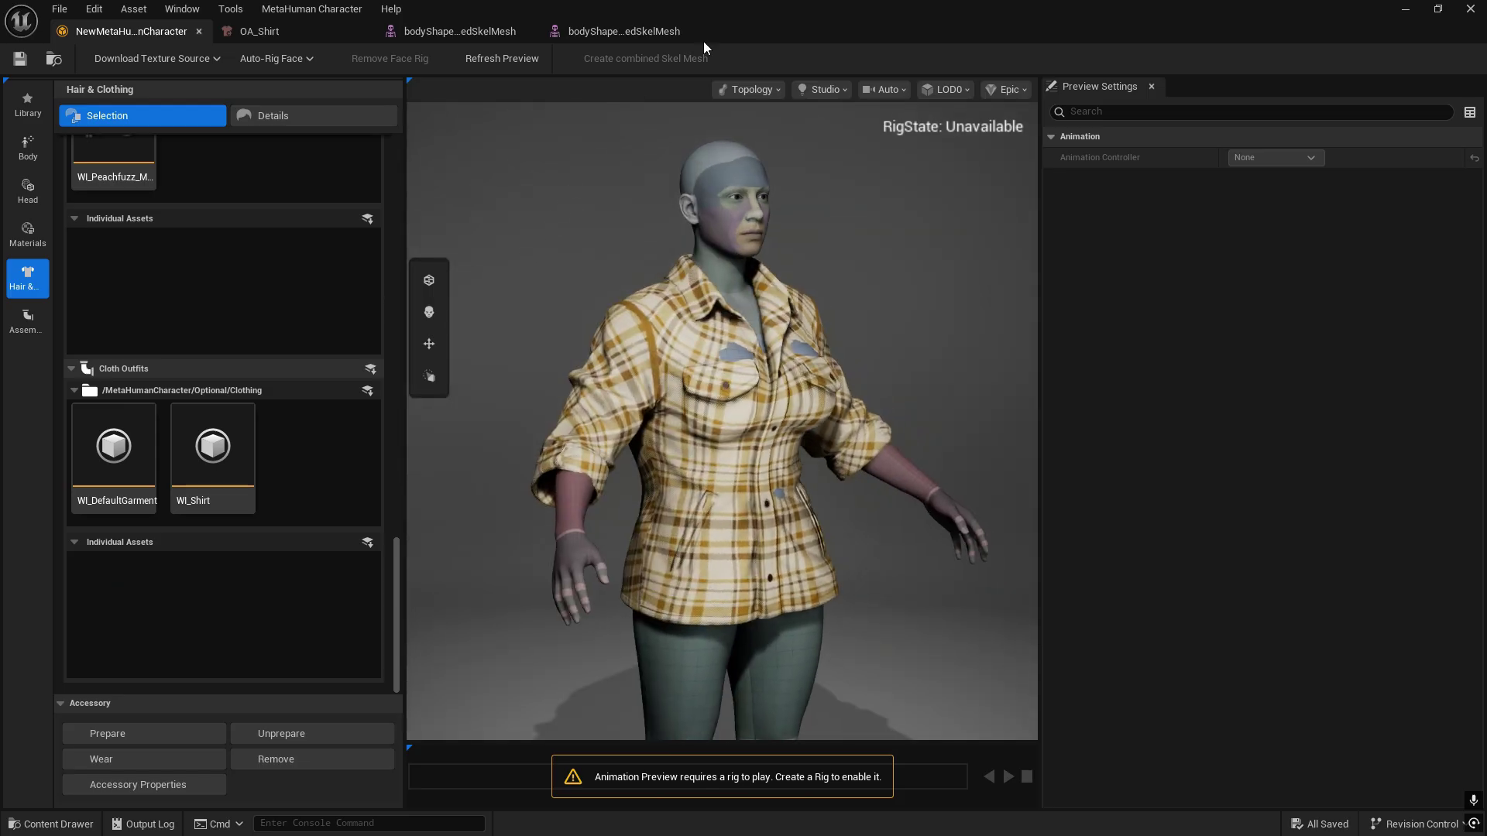
- Uncover the content browser, show the Cloth folder in File Explorer and go up to the project's Content folder
{"action": "left_click_drag", "start_coordinate": [765, 7], "coordinate": [1000, 31]}
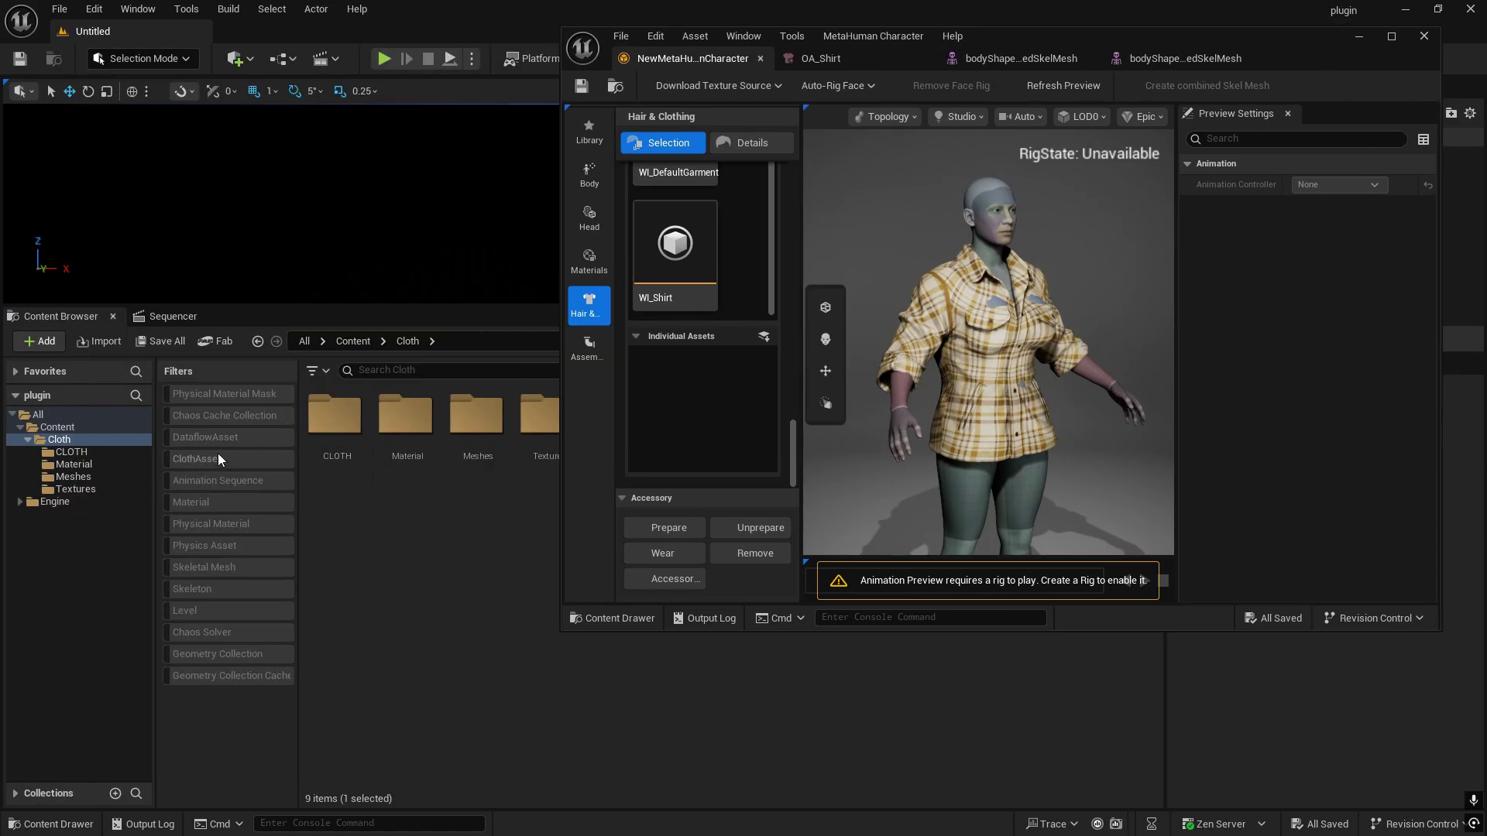
{"action": "right_click", "coordinate": [53, 442]}
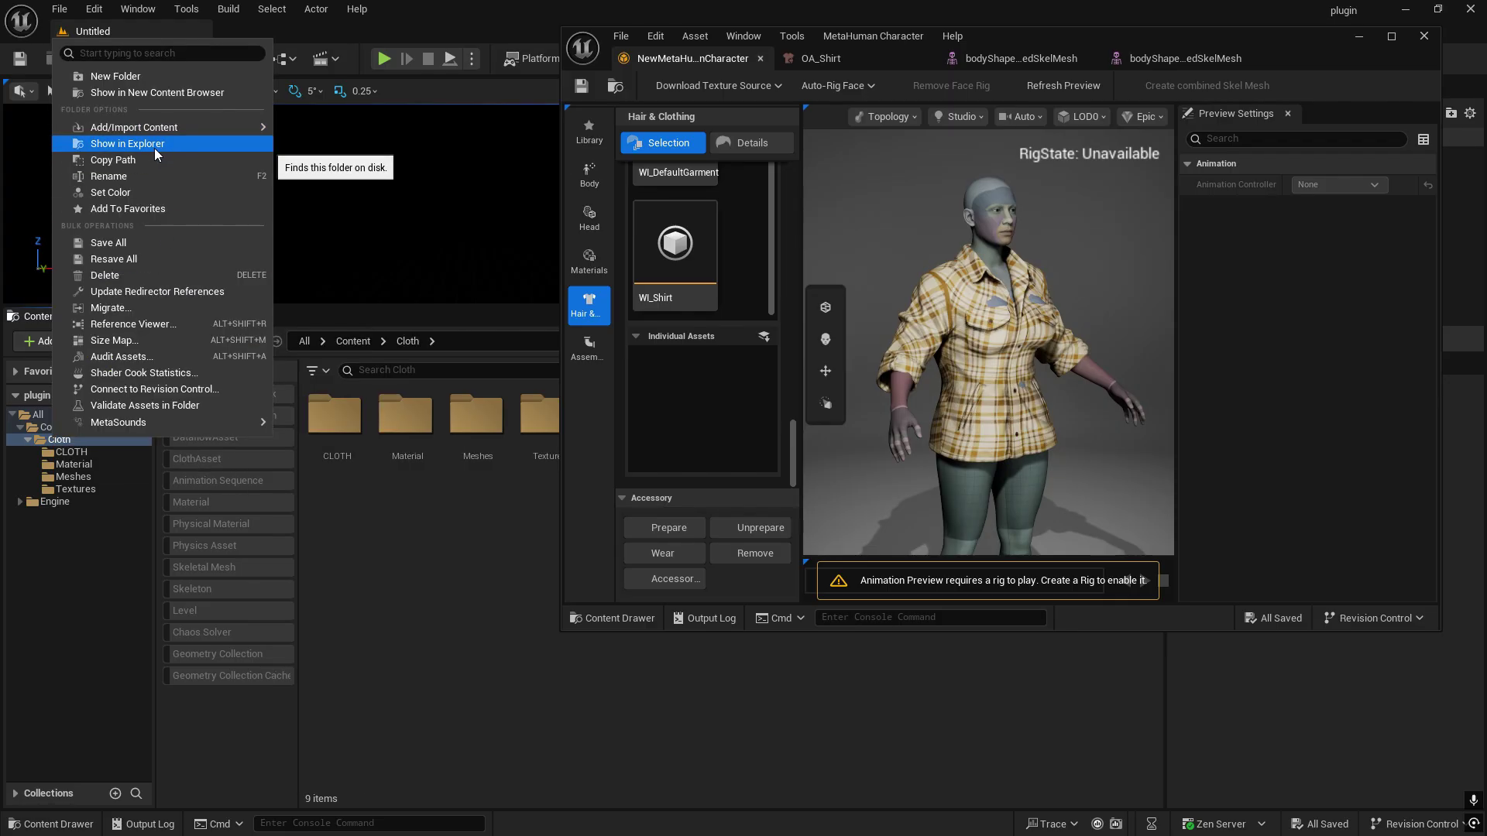
{"action": "left_click", "coordinate": [155, 147]}
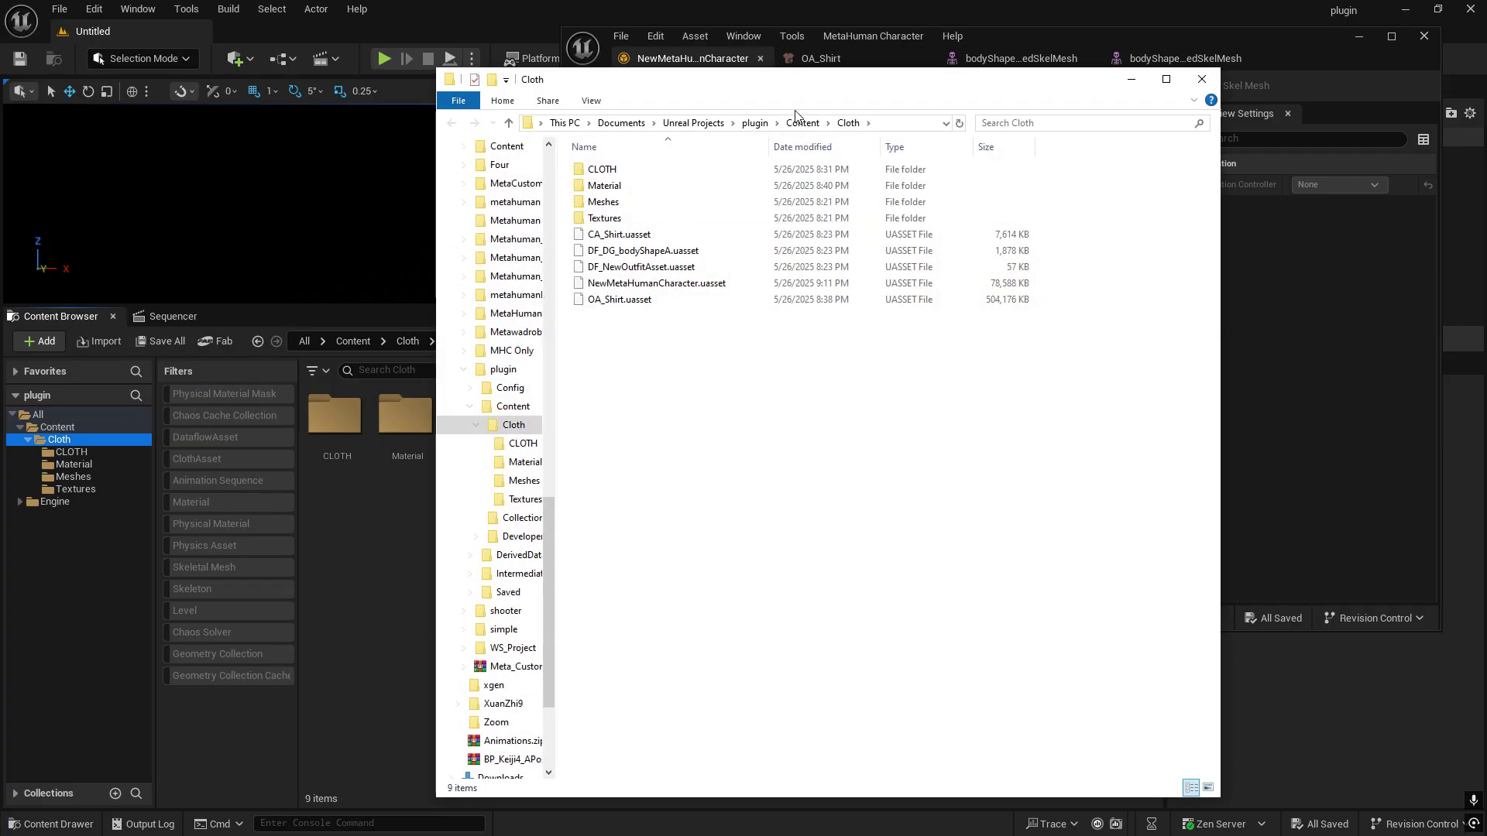
{"action": "left_click", "coordinate": [802, 123]}
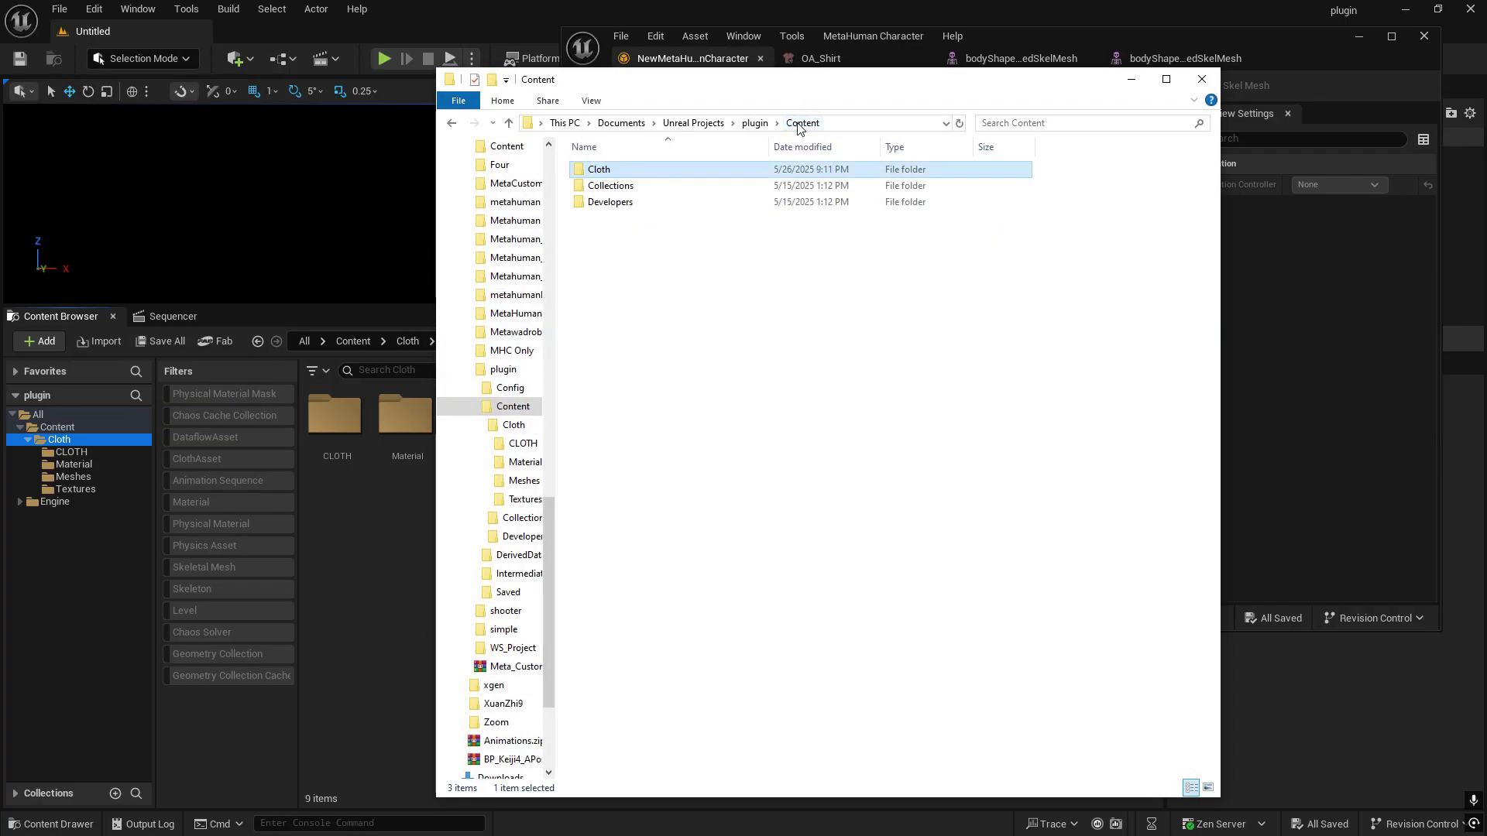
- Copy the Cloth folder from the project's Content folder and return to Unreal Editor
{"action": "right_click", "coordinate": [609, 176]}
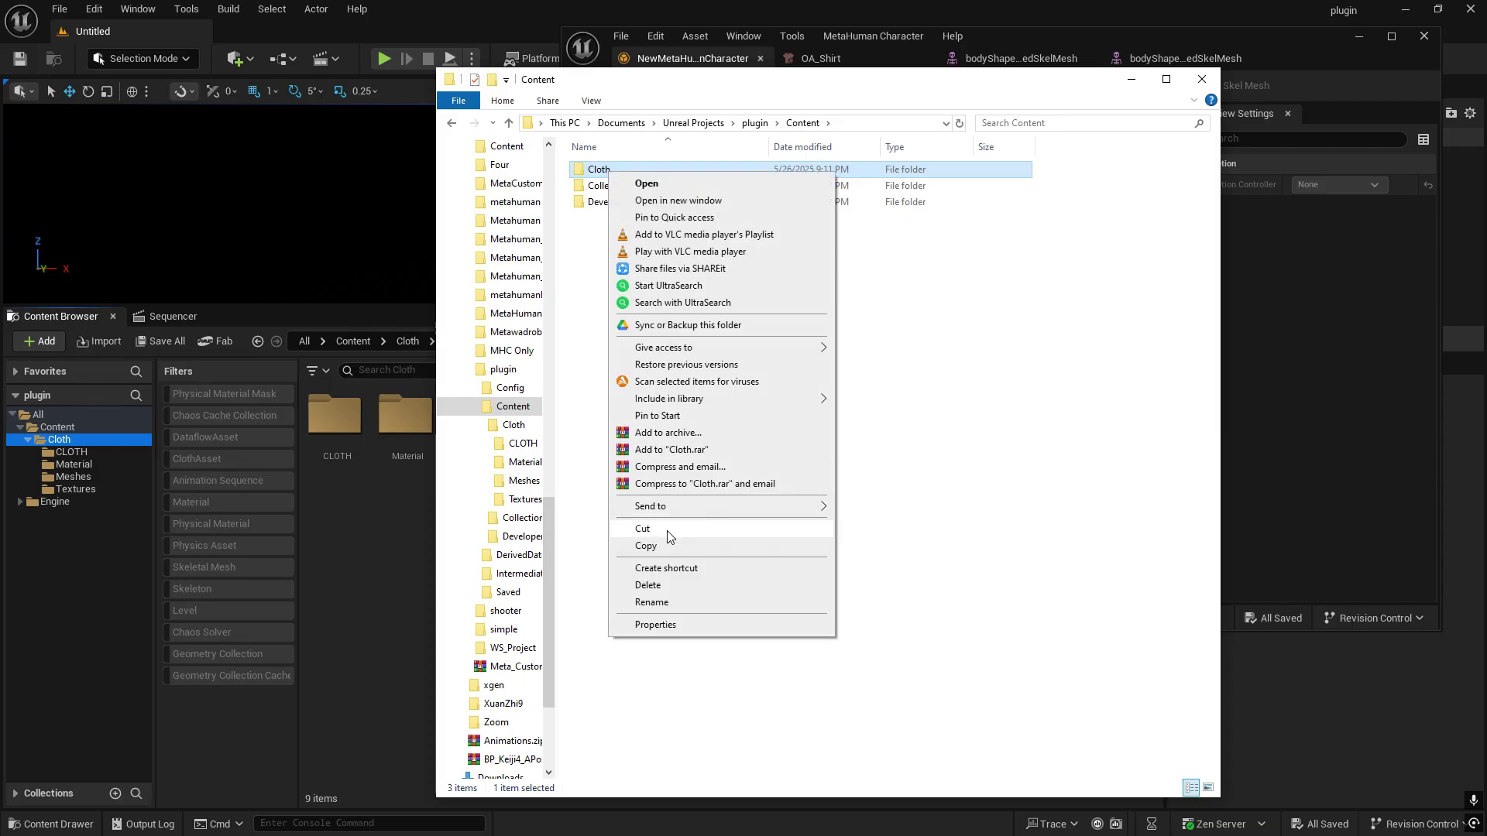
{"action": "left_click", "coordinate": [912, 362]}
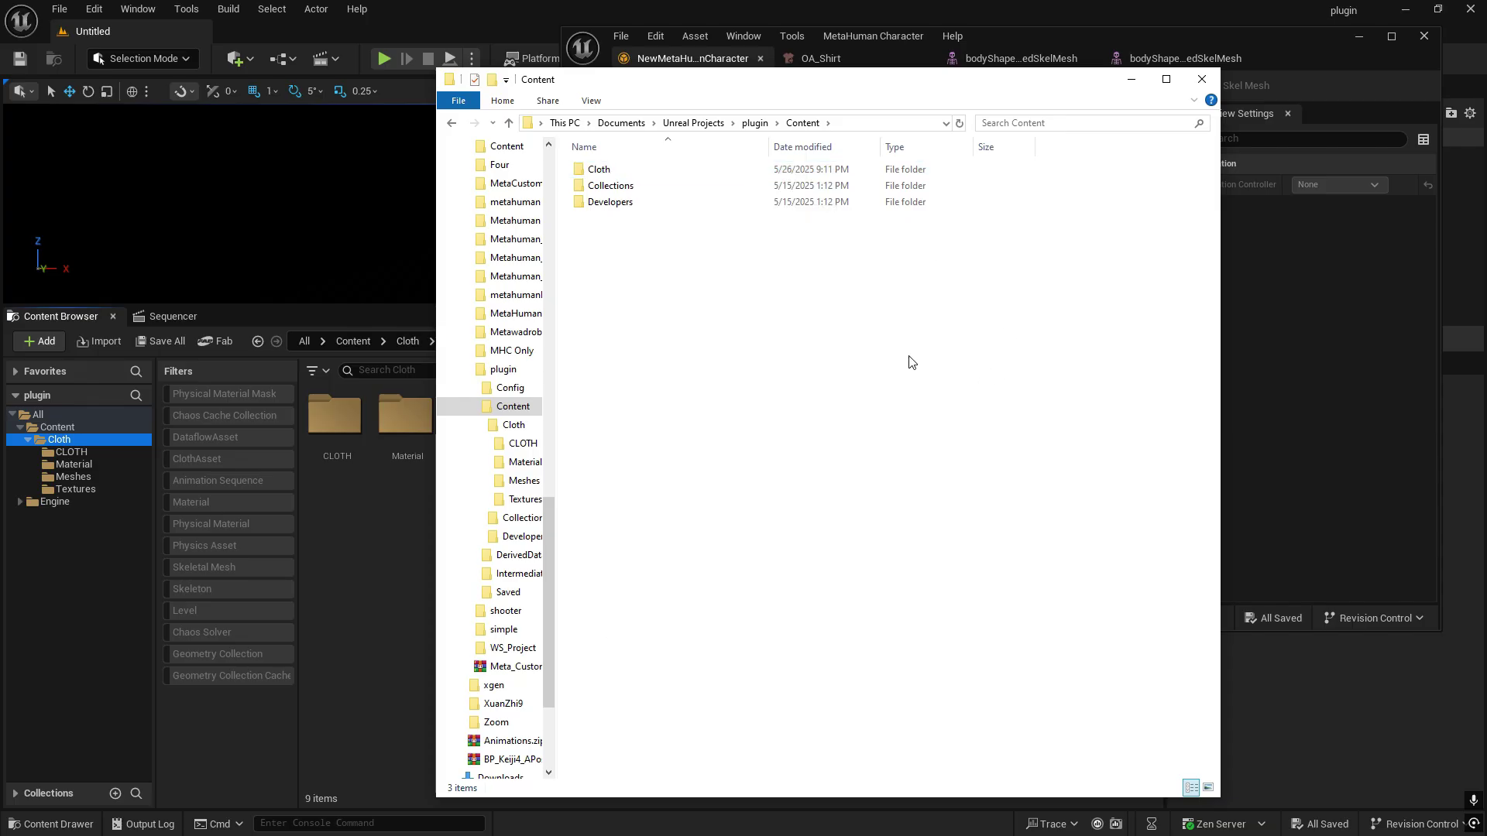
{"action": "right_click", "coordinate": [600, 177]}
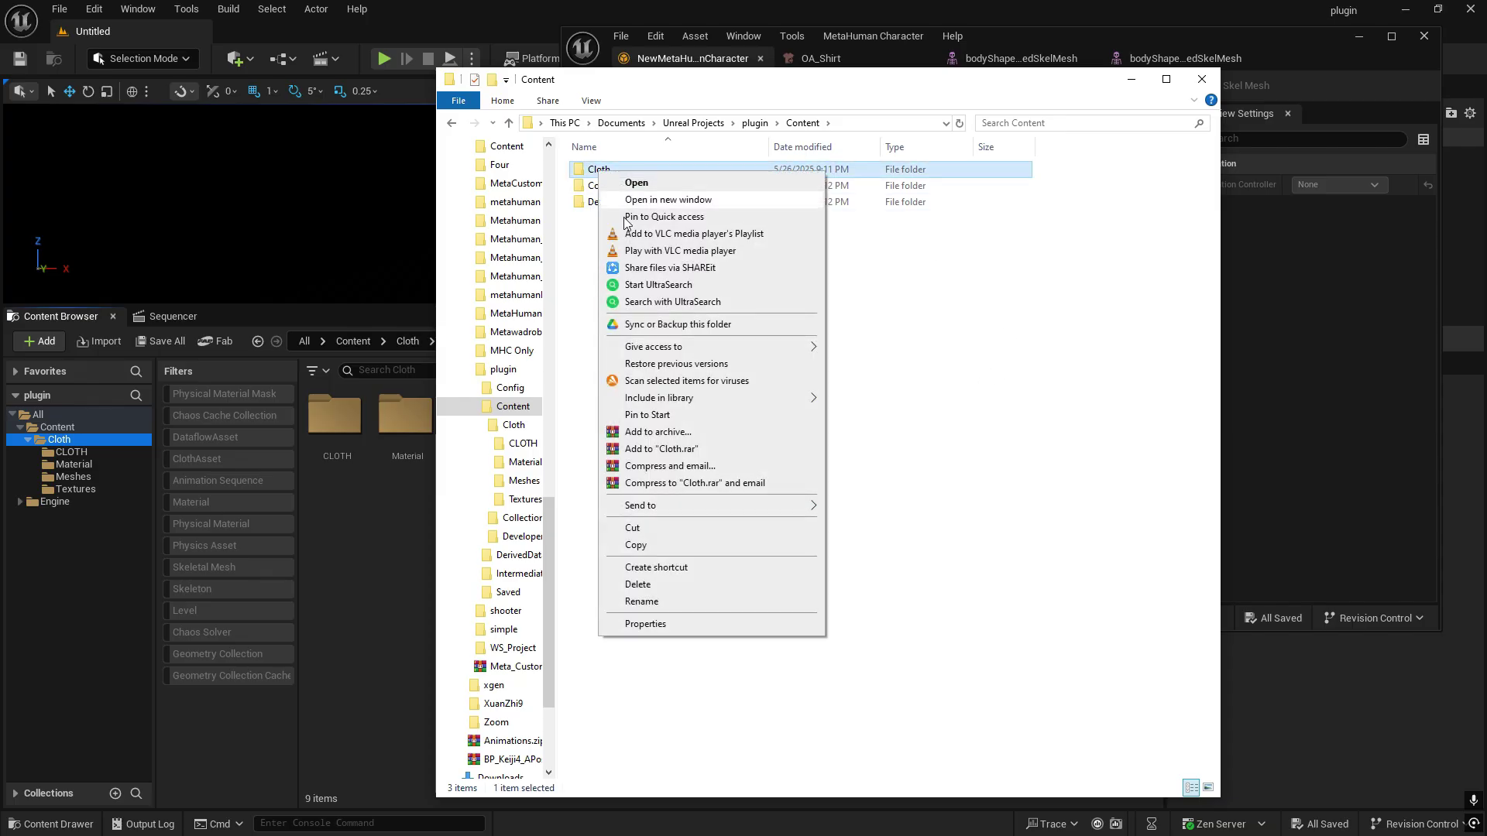
{"action": "left_click", "coordinate": [661, 550]}
{"action": "left_click", "coordinate": [585, 8]}
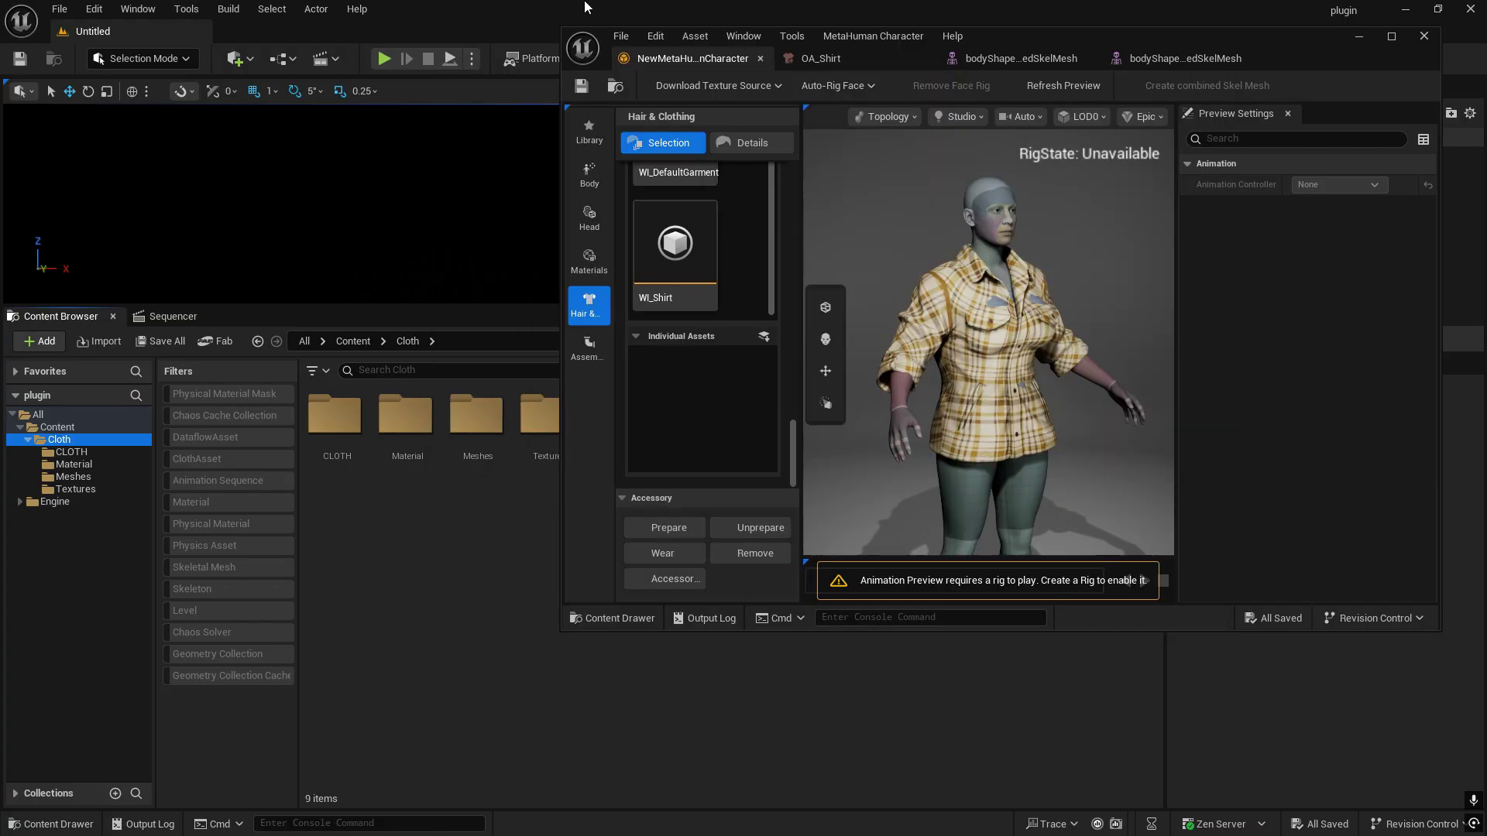
- Create a new blank Blueprint project named Tutorial with Starter Content included
{"action": "left_click", "coordinate": [59, 8]}
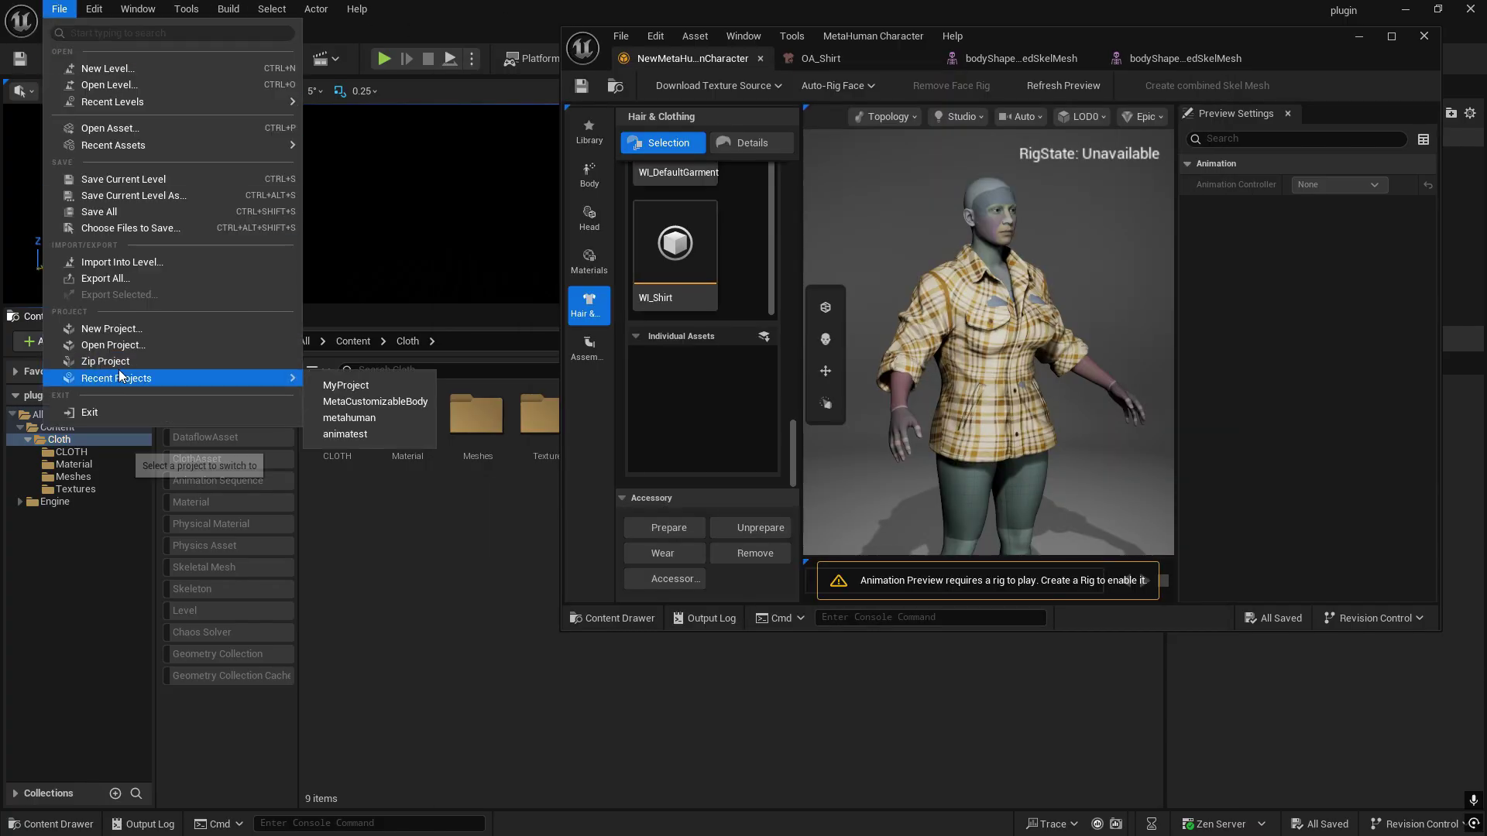
{"action": "left_click", "coordinate": [110, 329]}
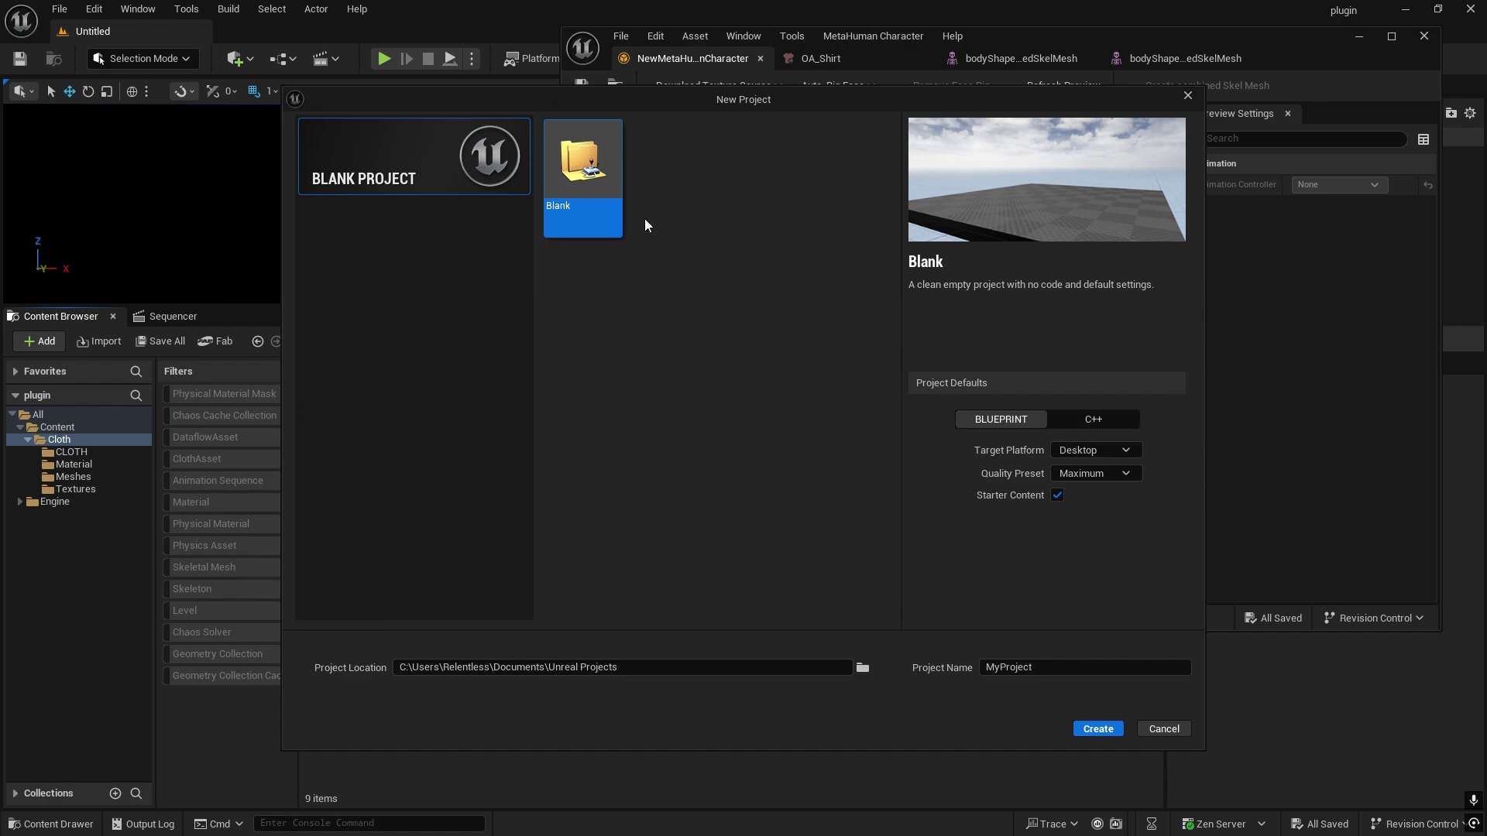
{"action": "double_click", "coordinate": [1079, 667]}
{"action": "type", "text": "Tutori"}
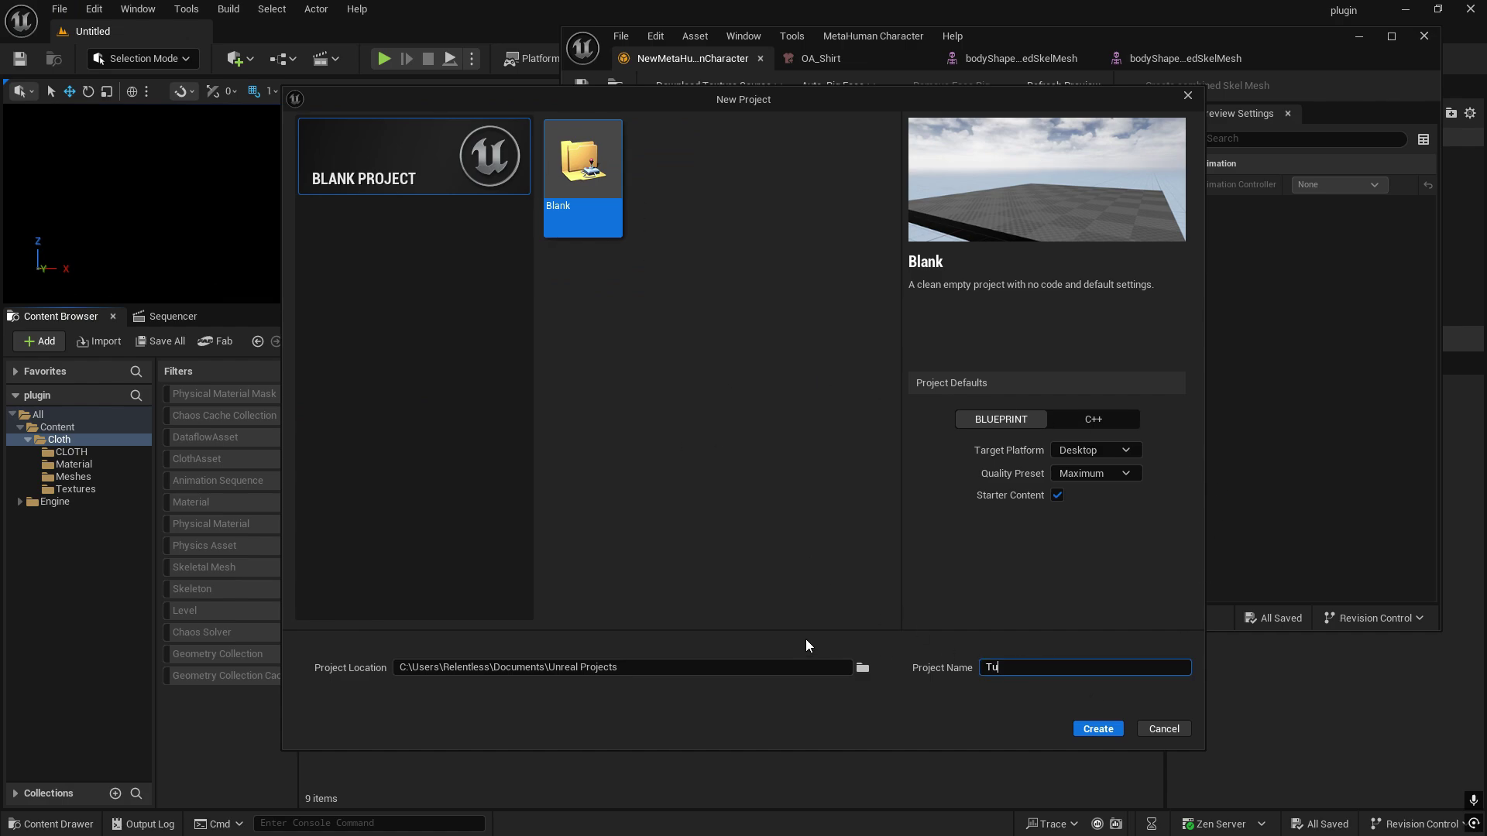
{"action": "type", "text": "al"}
{"action": "left_click", "coordinate": [1094, 729]}
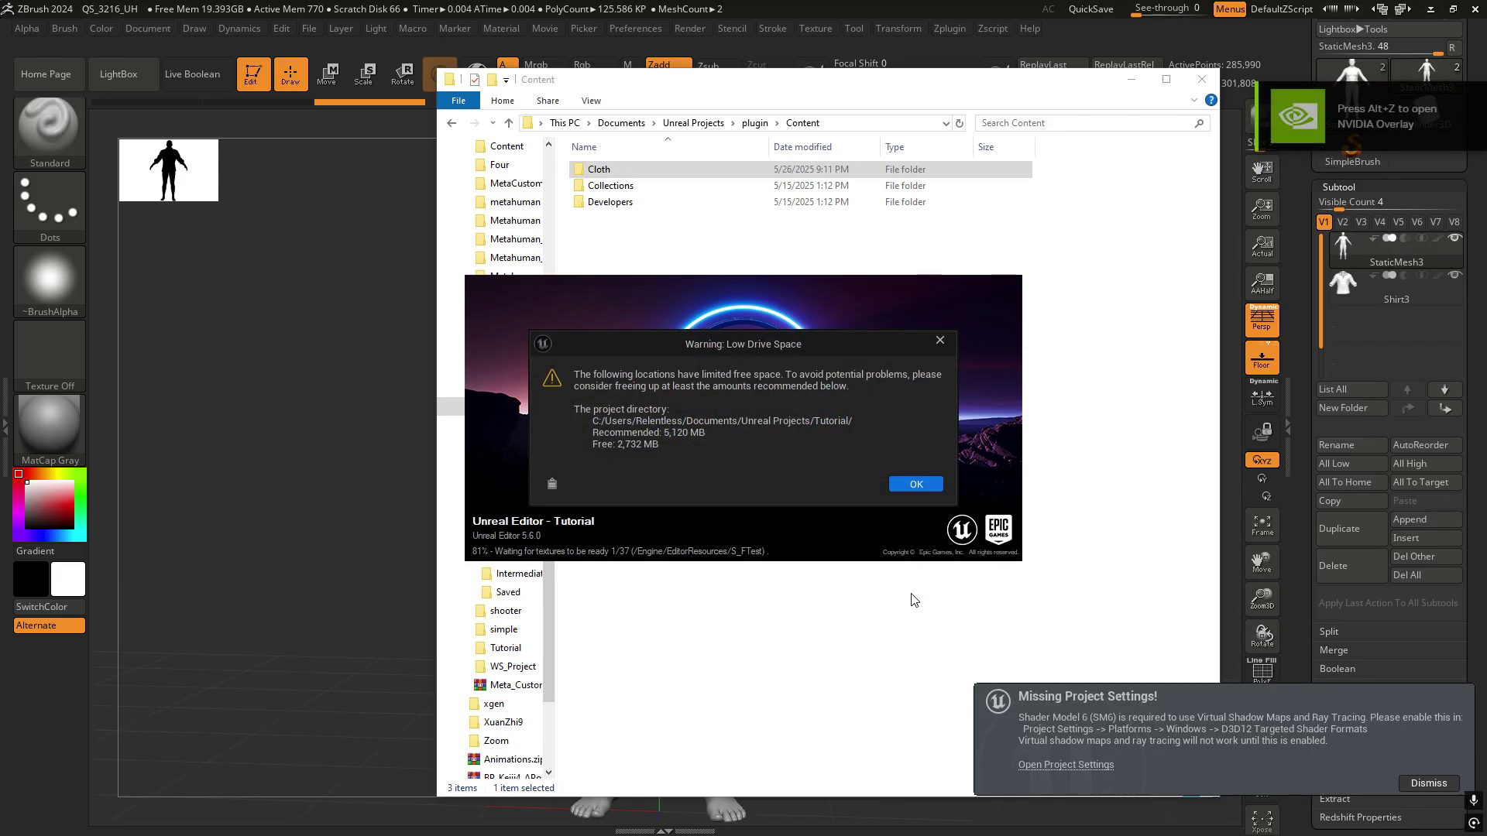
- Dismiss the startup warnings and notifications of the Tutorial project and close its Message Log
{"action": "left_click", "coordinate": [906, 484]}
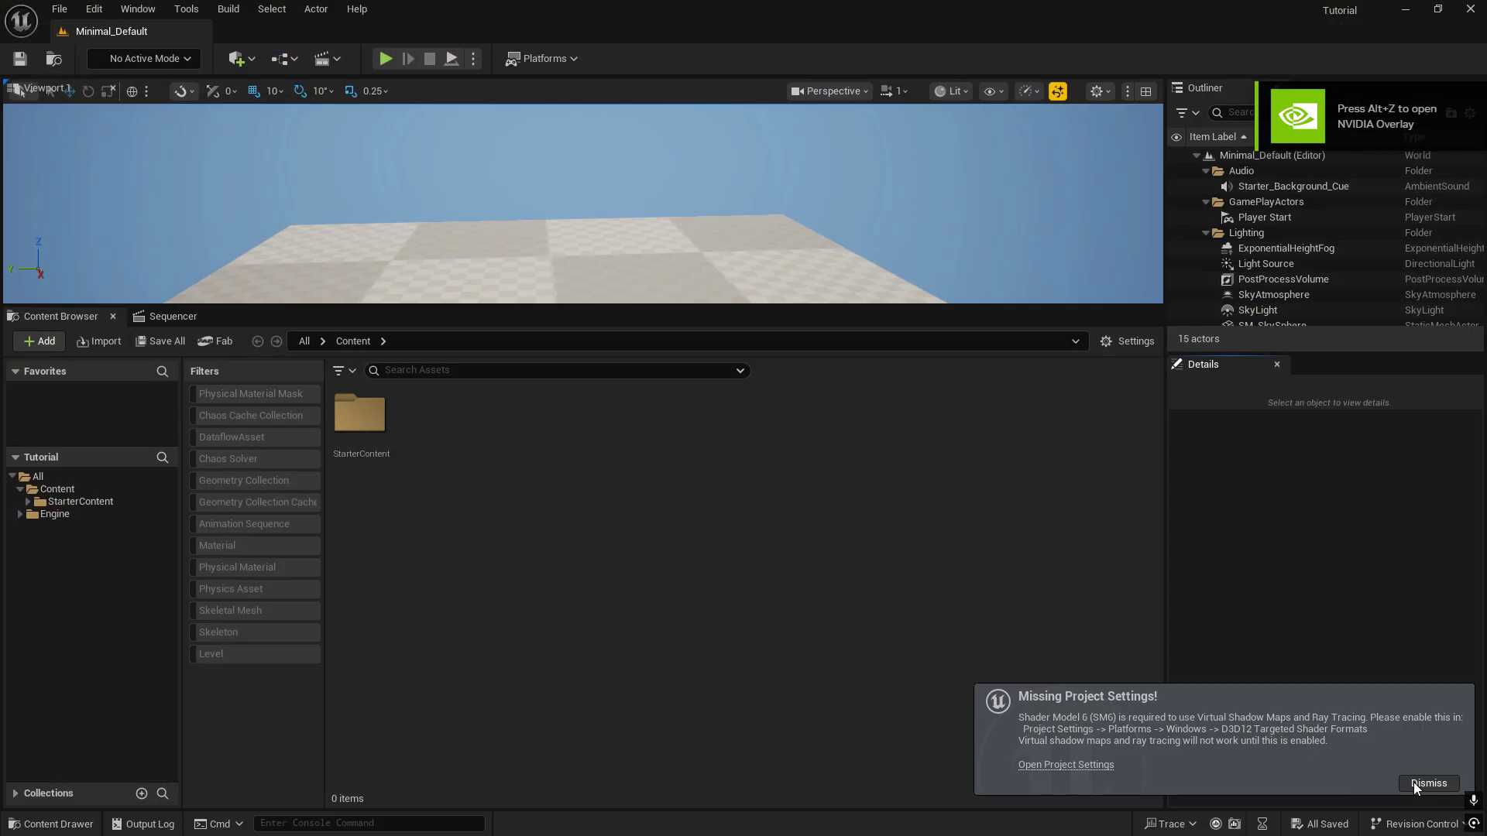
{"action": "left_click", "coordinate": [1414, 783]}
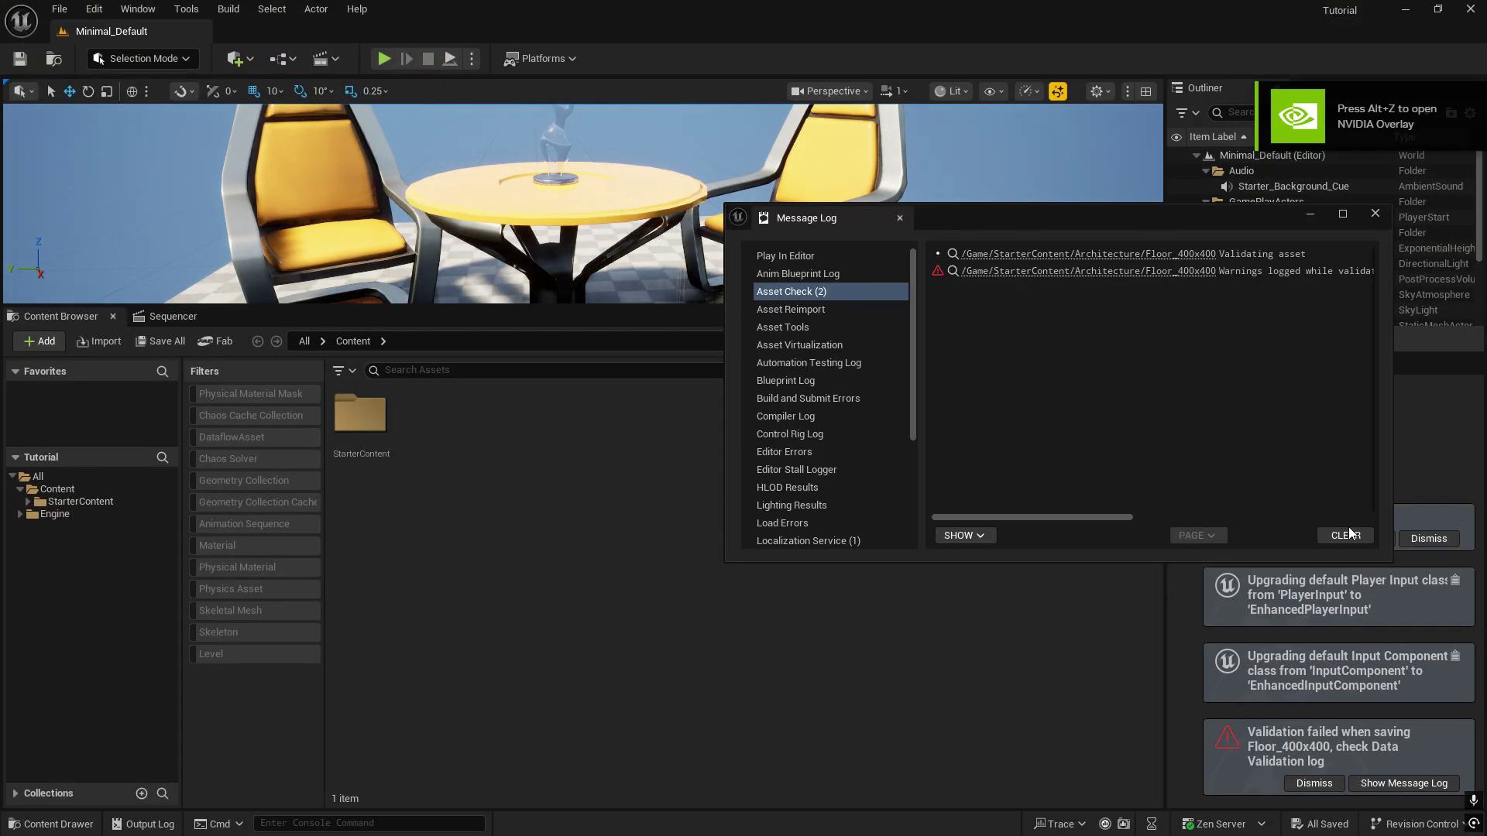
{"action": "left_click", "coordinate": [1427, 538]}
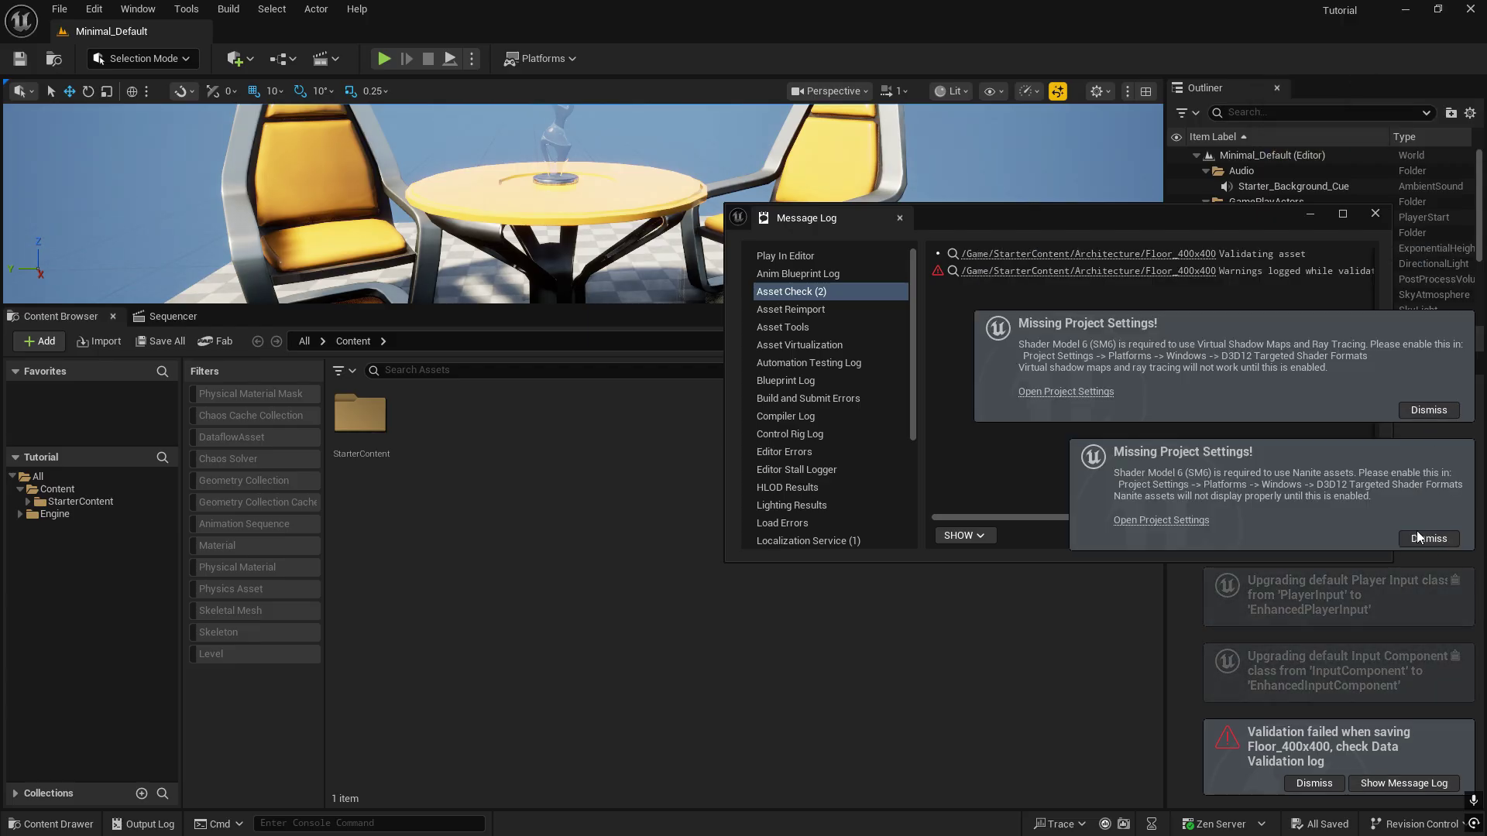
{"action": "left_click", "coordinate": [1429, 410]}
{"action": "left_click", "coordinate": [1314, 783]}
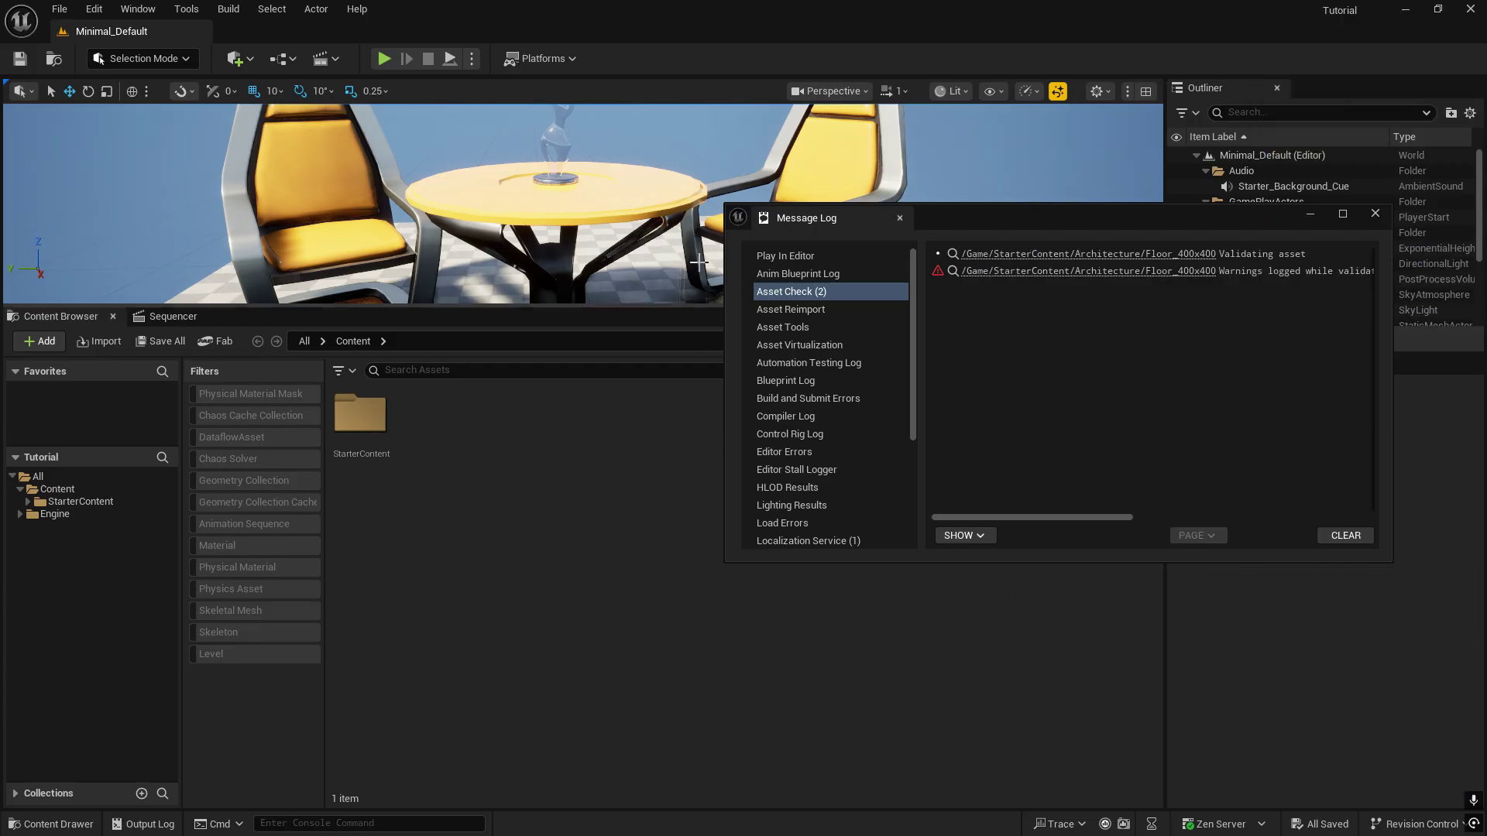
{"action": "left_click", "coordinate": [1381, 214]}
- Search the project's plugins for metahuman and enable the experimental MetaHumanRuntime plugin
{"action": "left_click", "coordinate": [133, 9]}
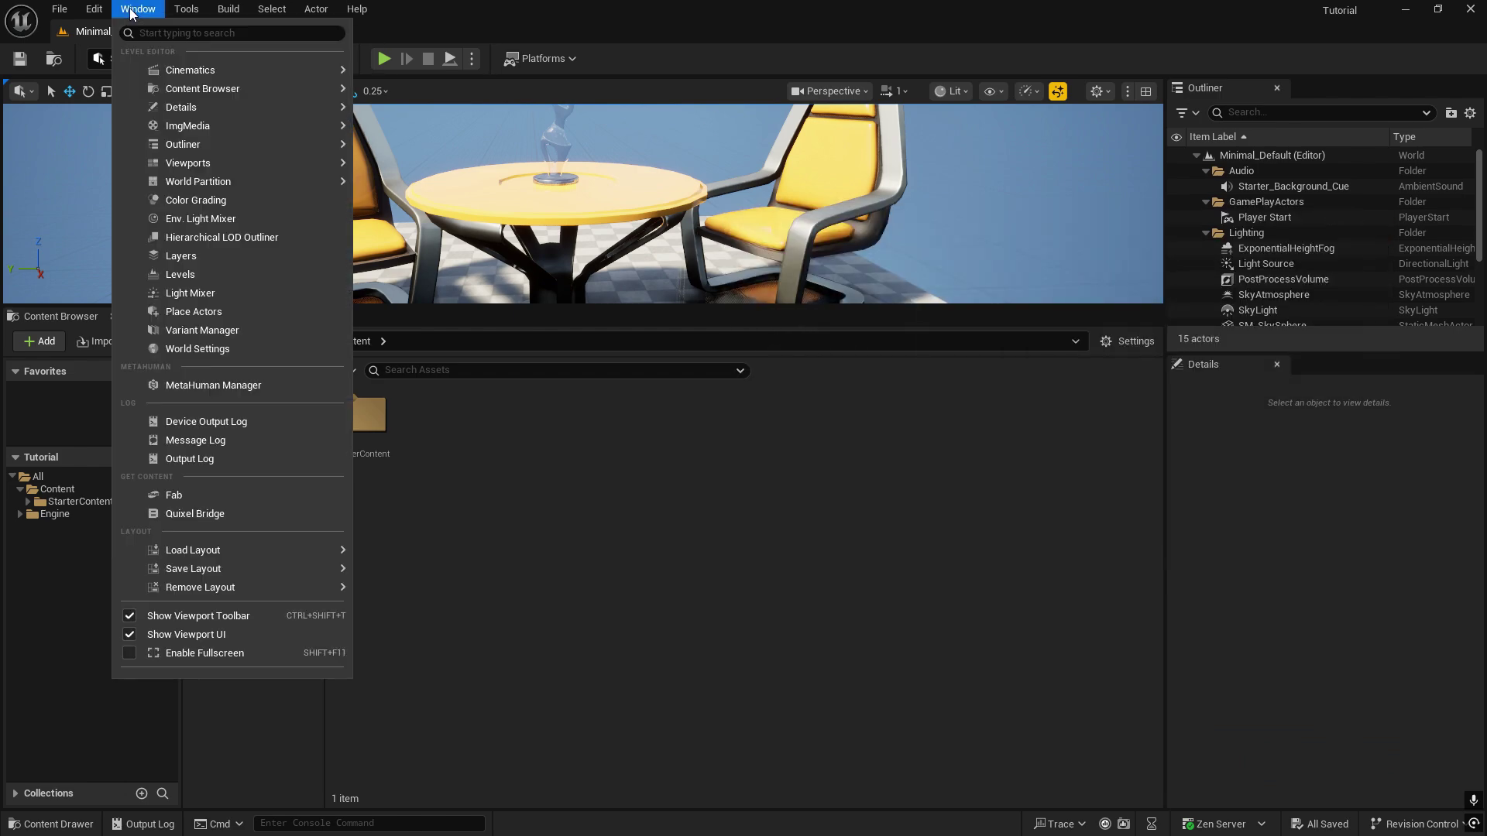
{"action": "mouse_move", "coordinate": [94, 9]}
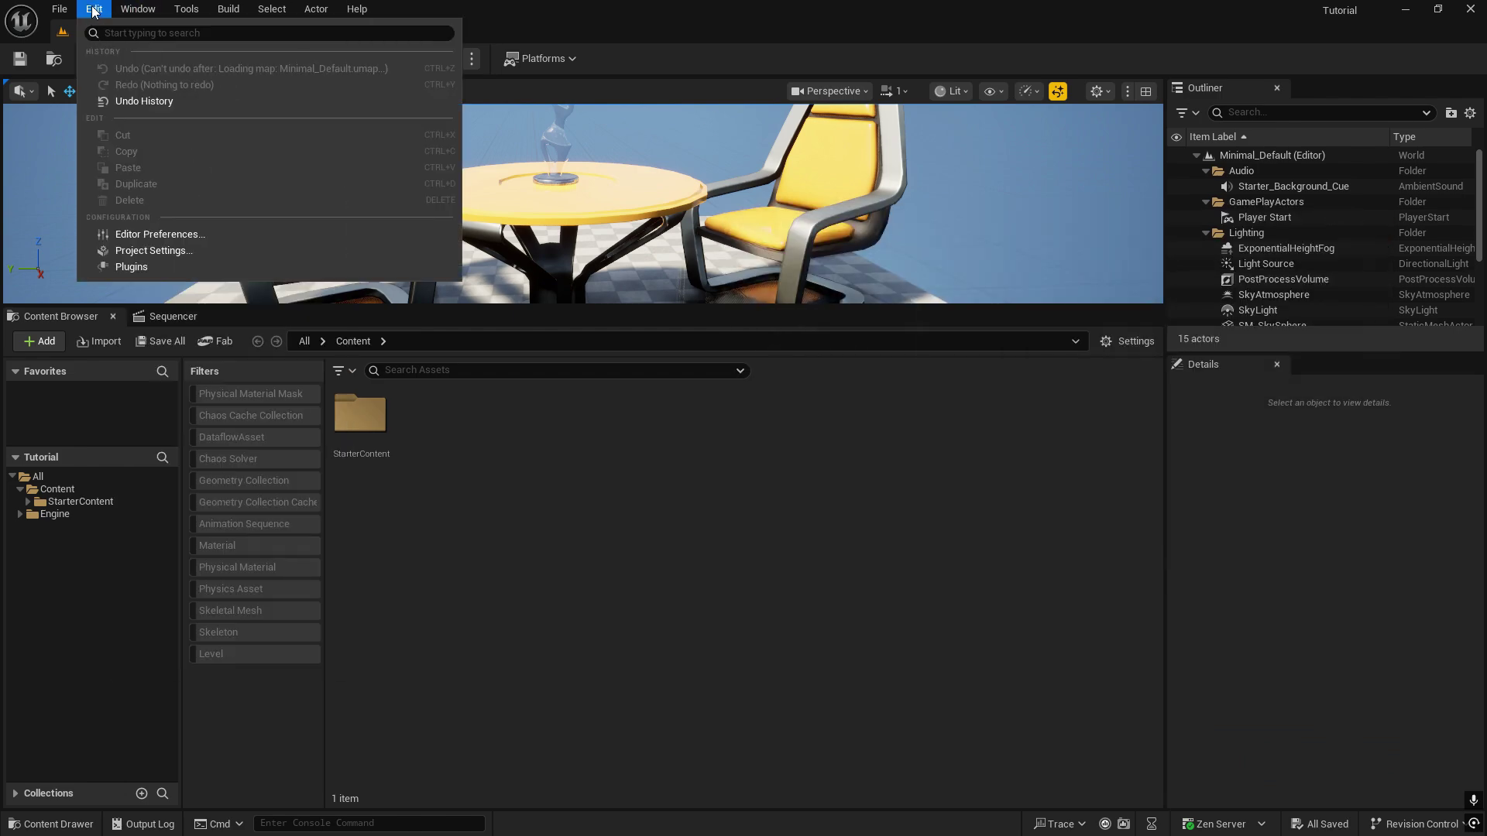
{"action": "left_click", "coordinate": [163, 265]}
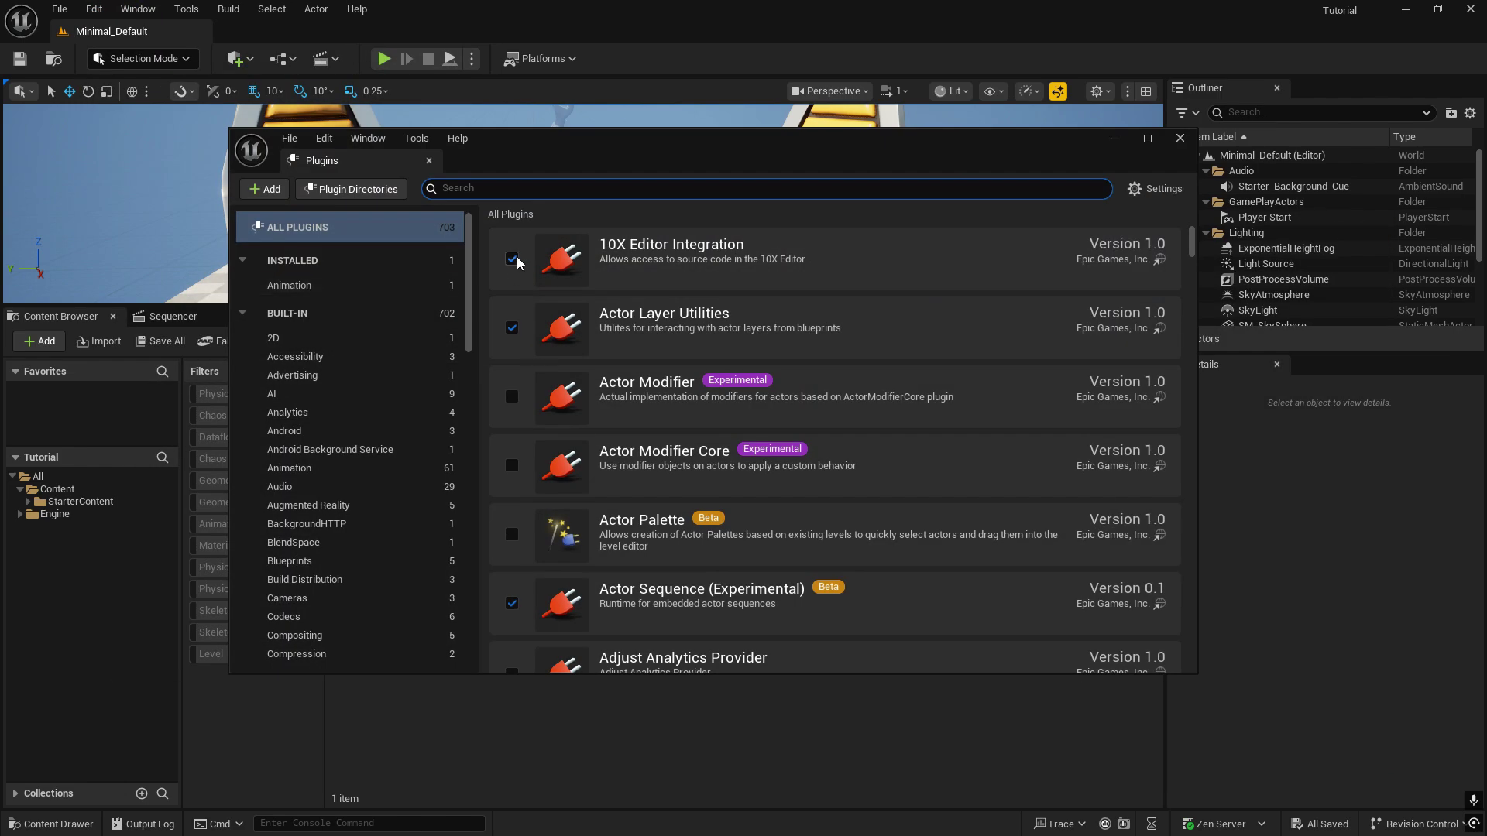
{"action": "type", "text": "metahuman"}
{"action": "scroll", "coordinate": [660, 406], "scroll_direction": "down", "scroll_amount": 1}
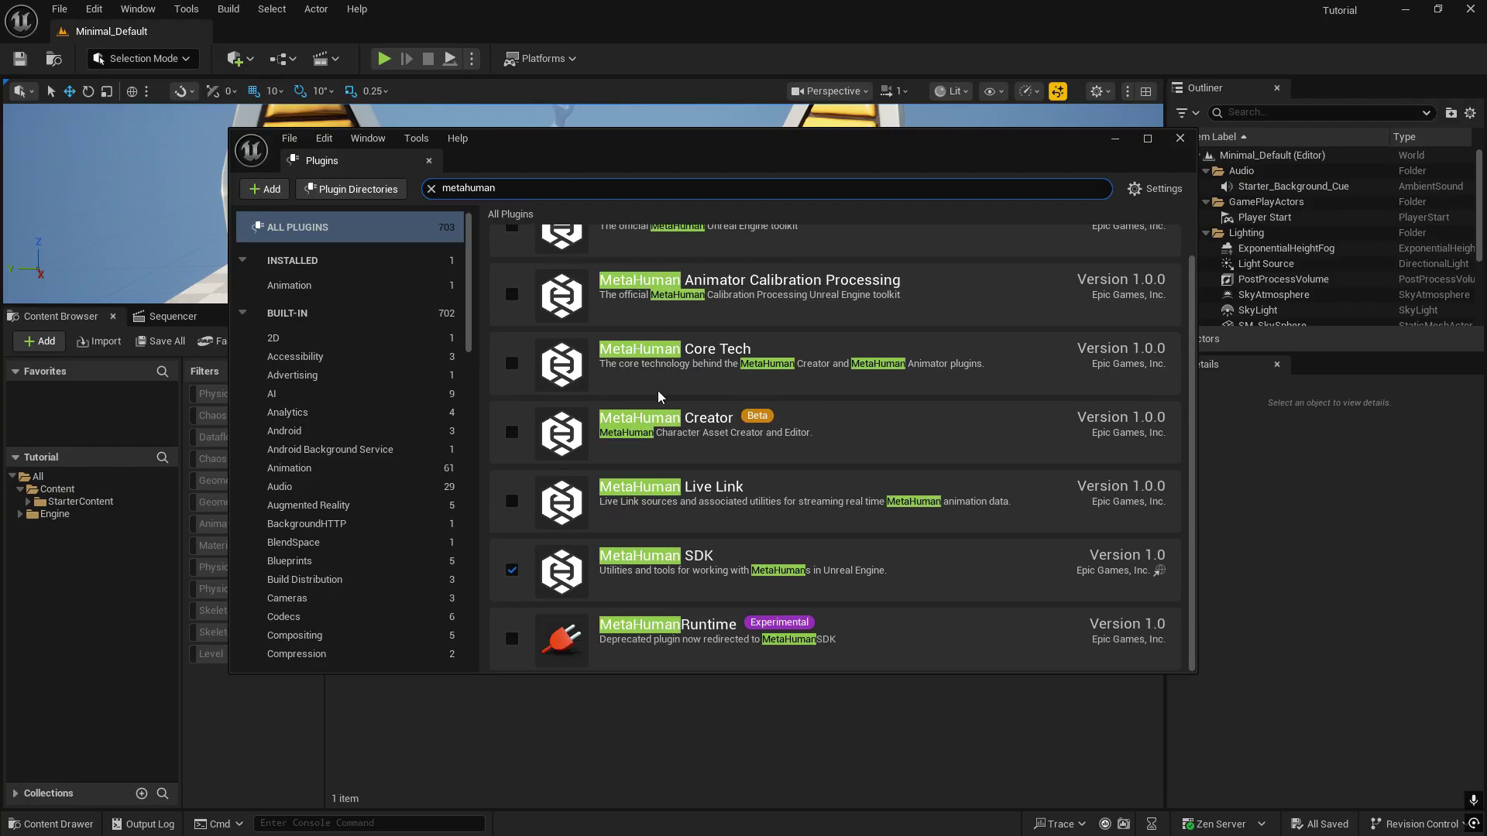
{"action": "left_click", "coordinate": [510, 641]}
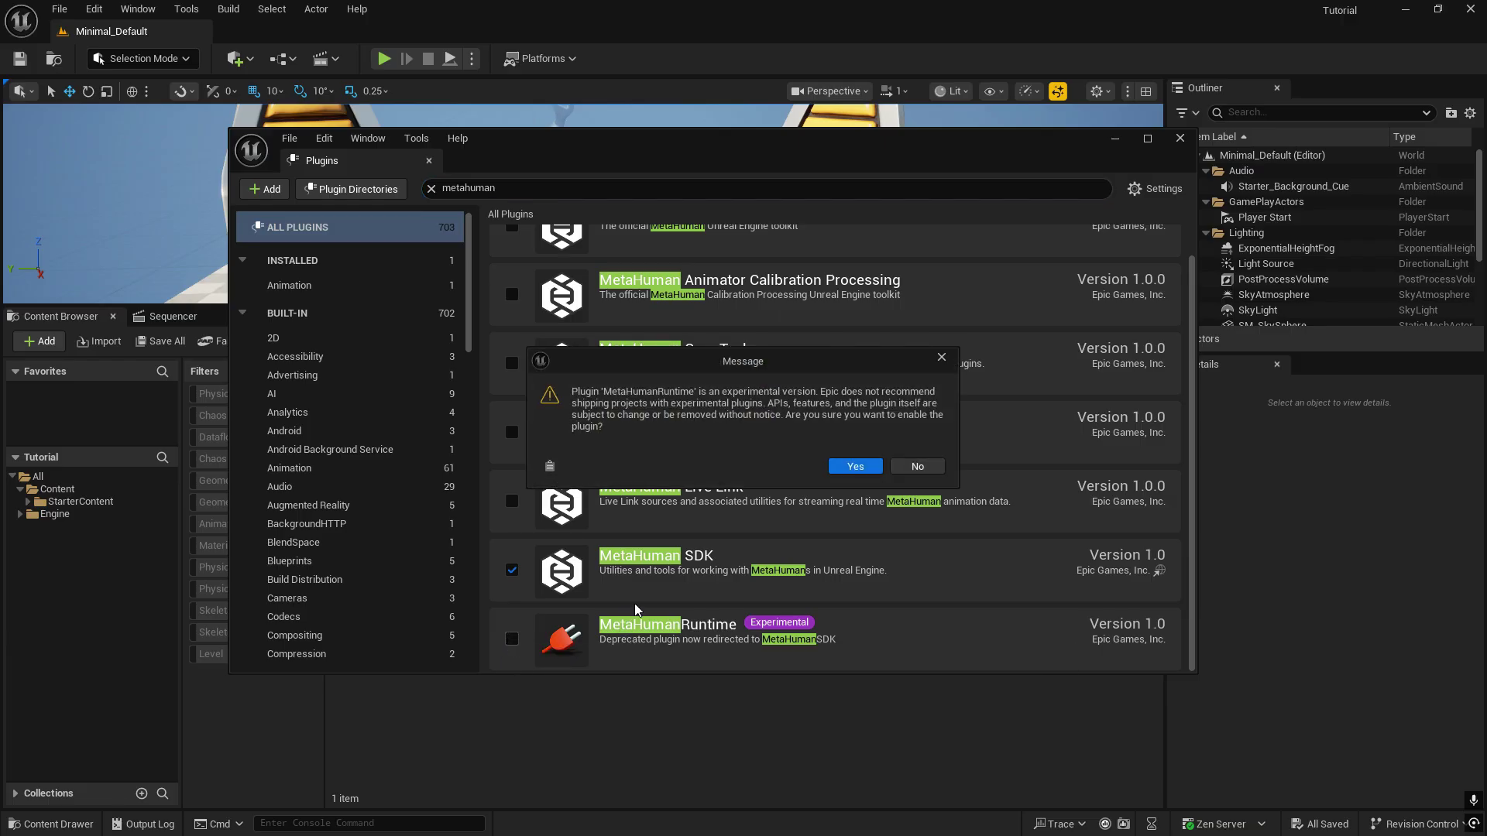
{"action": "left_click", "coordinate": [855, 467]}
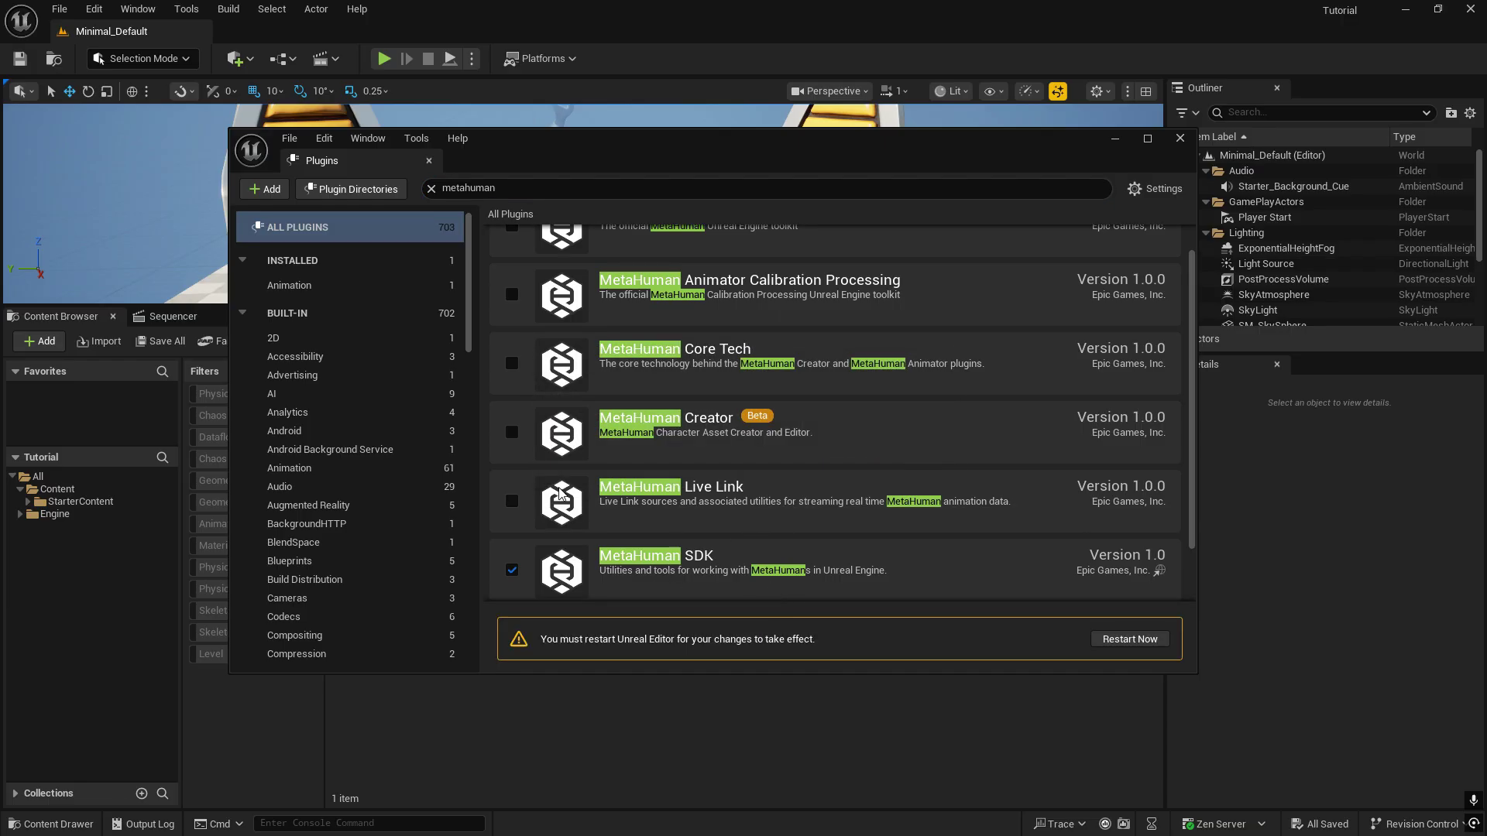
- Enable the MetaHuman Creator, MetaHuman Live Link, MetaHuman Core Tech and MetaHuman Animator Calibration Processing plugins
{"action": "left_click", "coordinate": [512, 432]}
{"action": "left_click", "coordinate": [857, 466]}
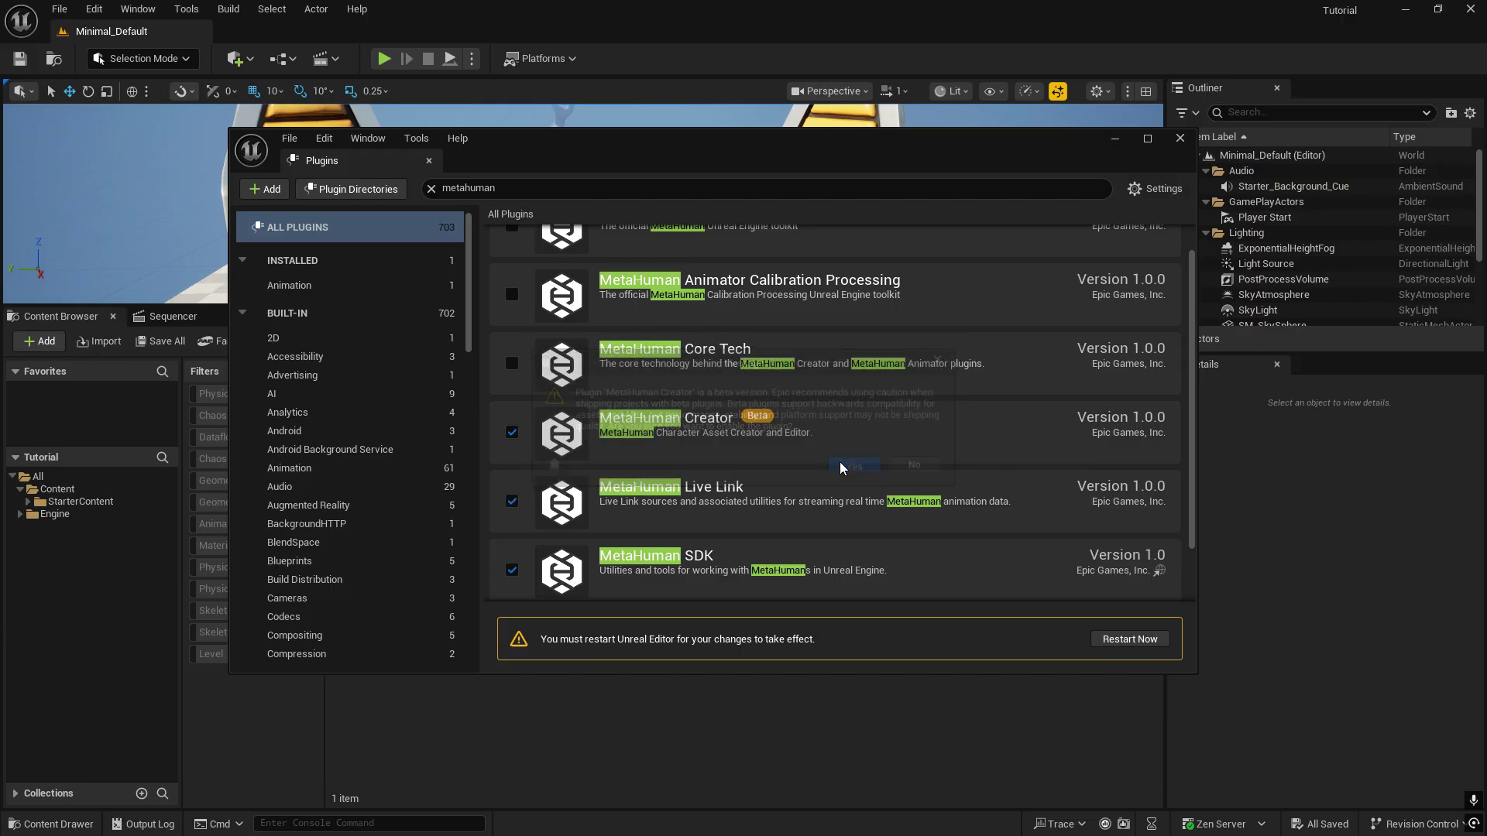
{"action": "left_click", "coordinate": [511, 364]}
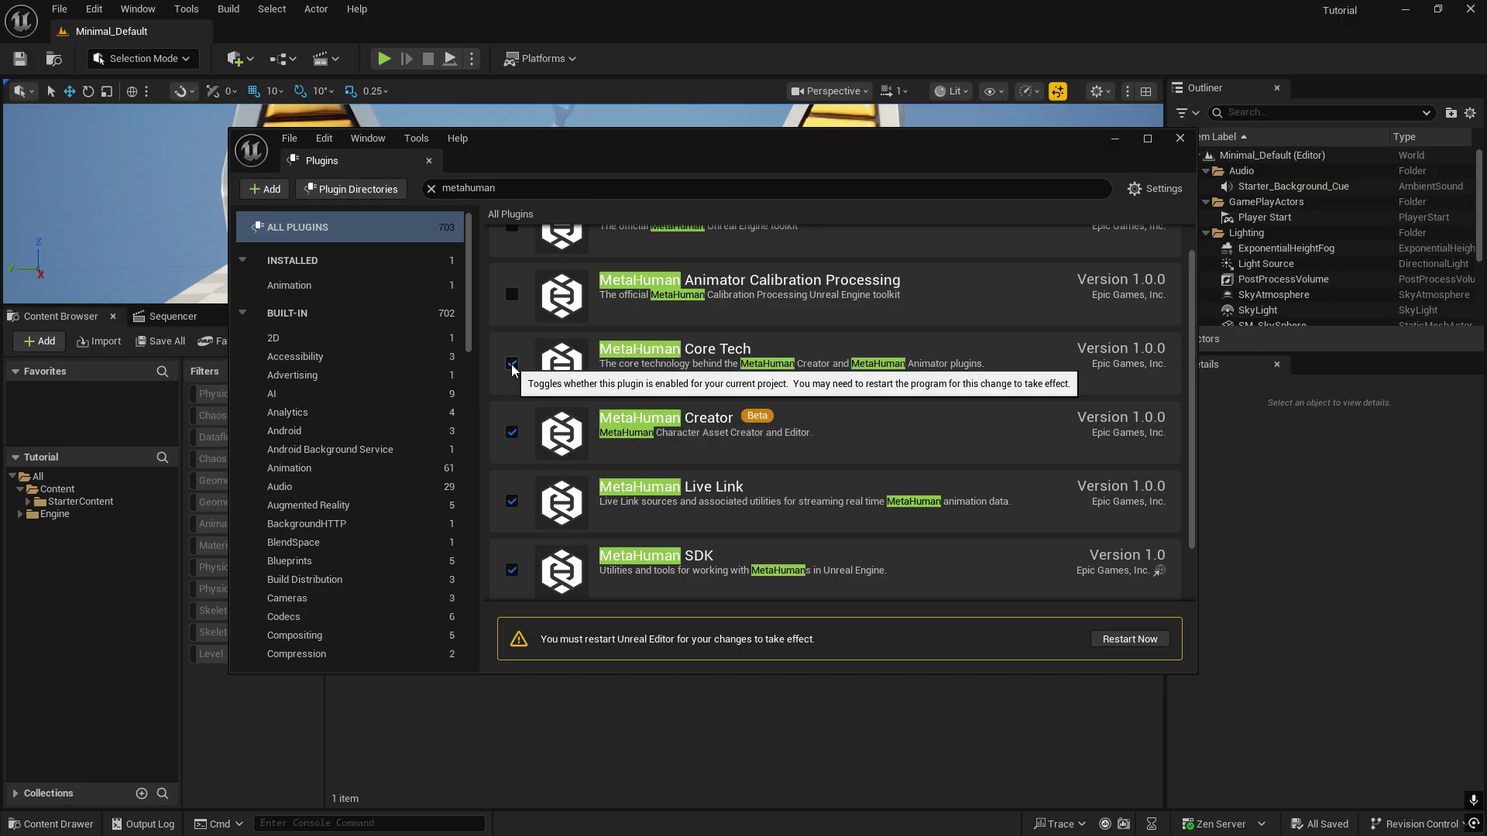
{"action": "left_click", "coordinate": [513, 299]}
{"action": "scroll", "coordinate": [642, 279], "scroll_direction": "up", "scroll_amount": 1}
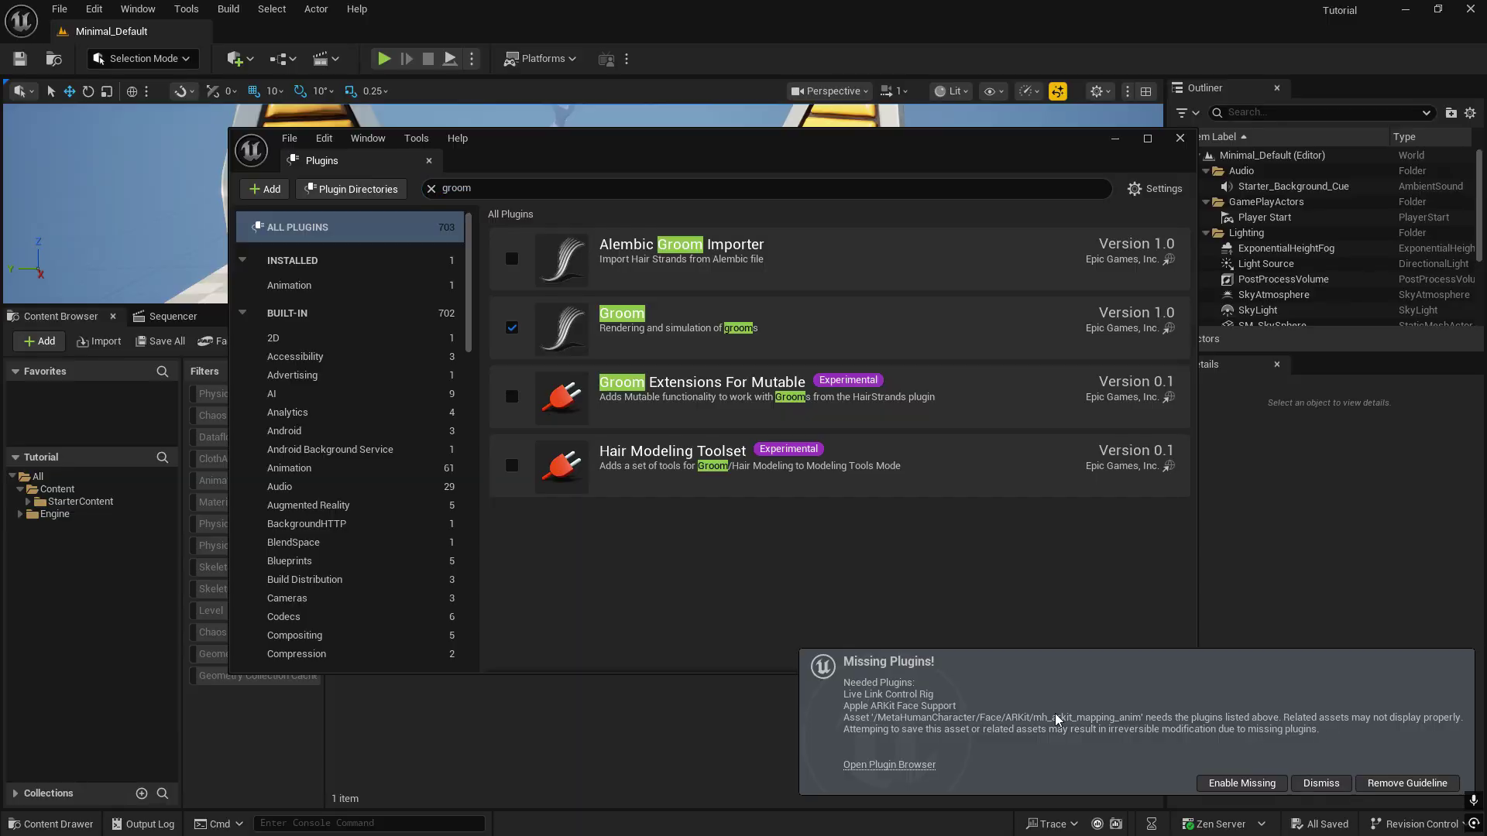
- Enable the missing Live Link Control Rig and Apple ARKit Face Support plugins and restart the Tutorial project, minimizing the Plugins window
{"action": "left_click", "coordinate": [1250, 787]}
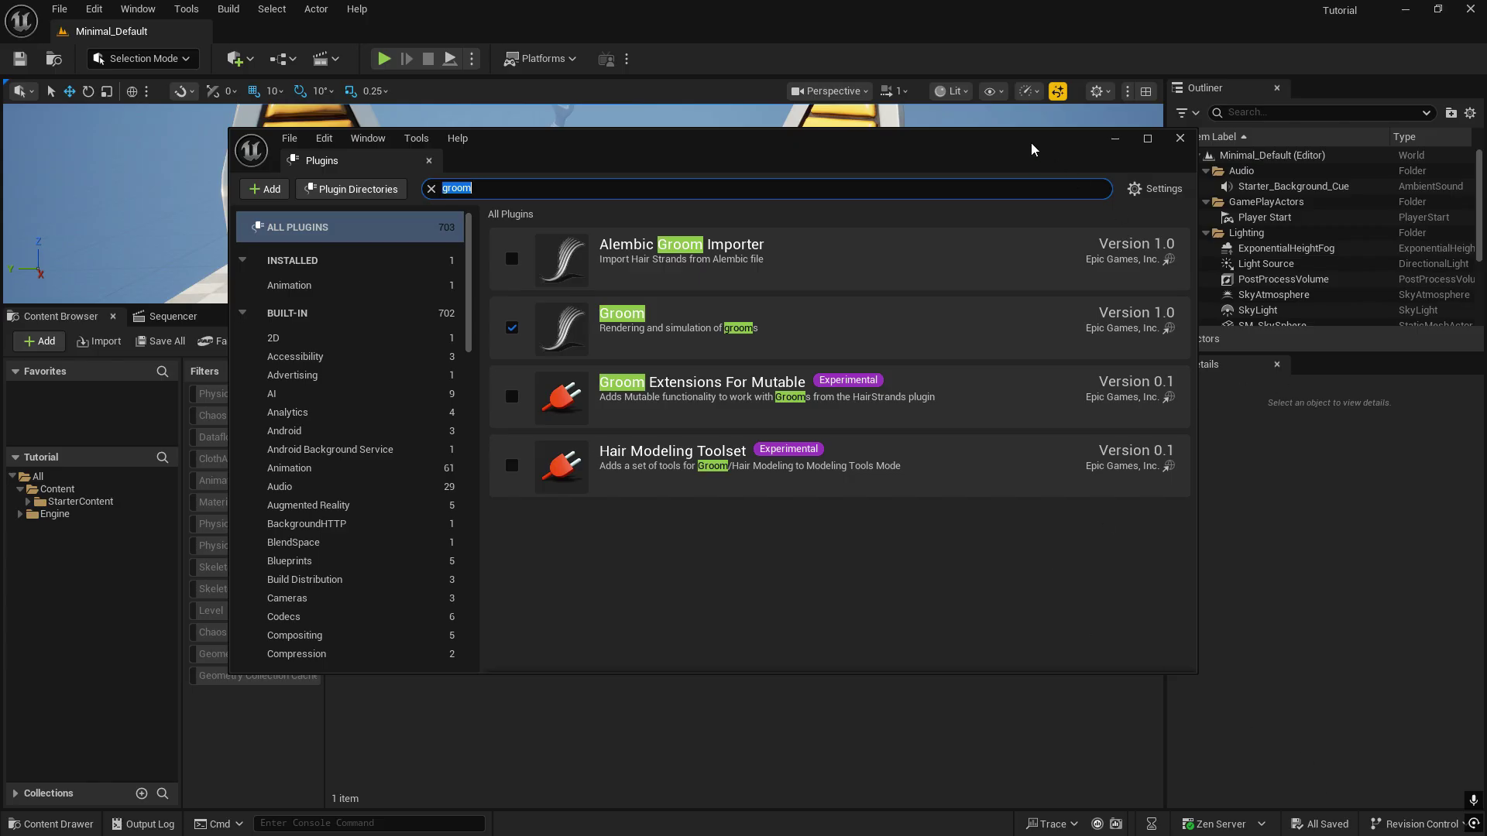
{"action": "left_click_drag", "start_coordinate": [1024, 151], "coordinate": [929, 178]}
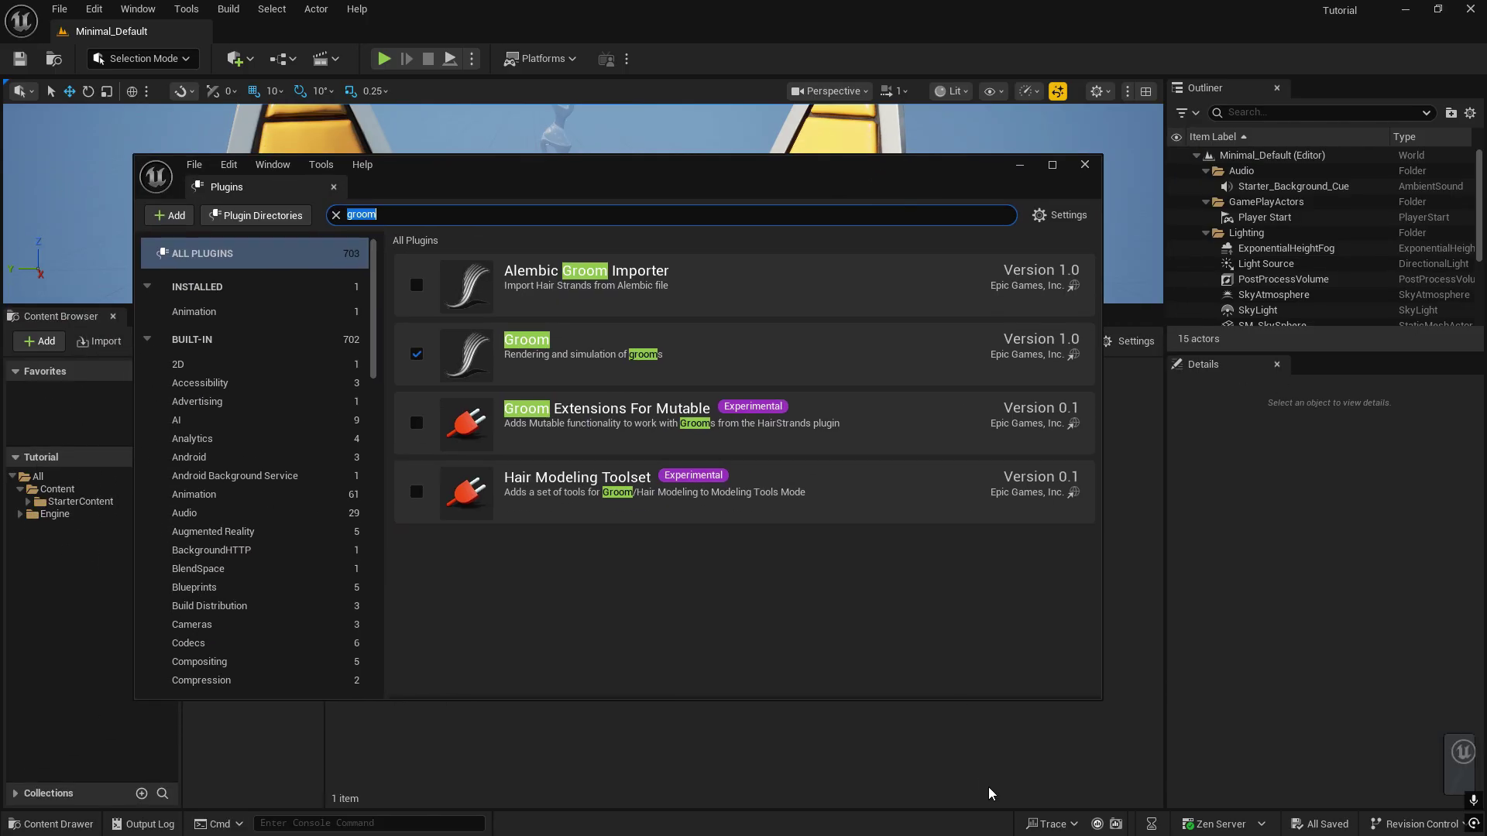
{"action": "key", "text": "super"}
{"action": "key", "text": "Escape"}
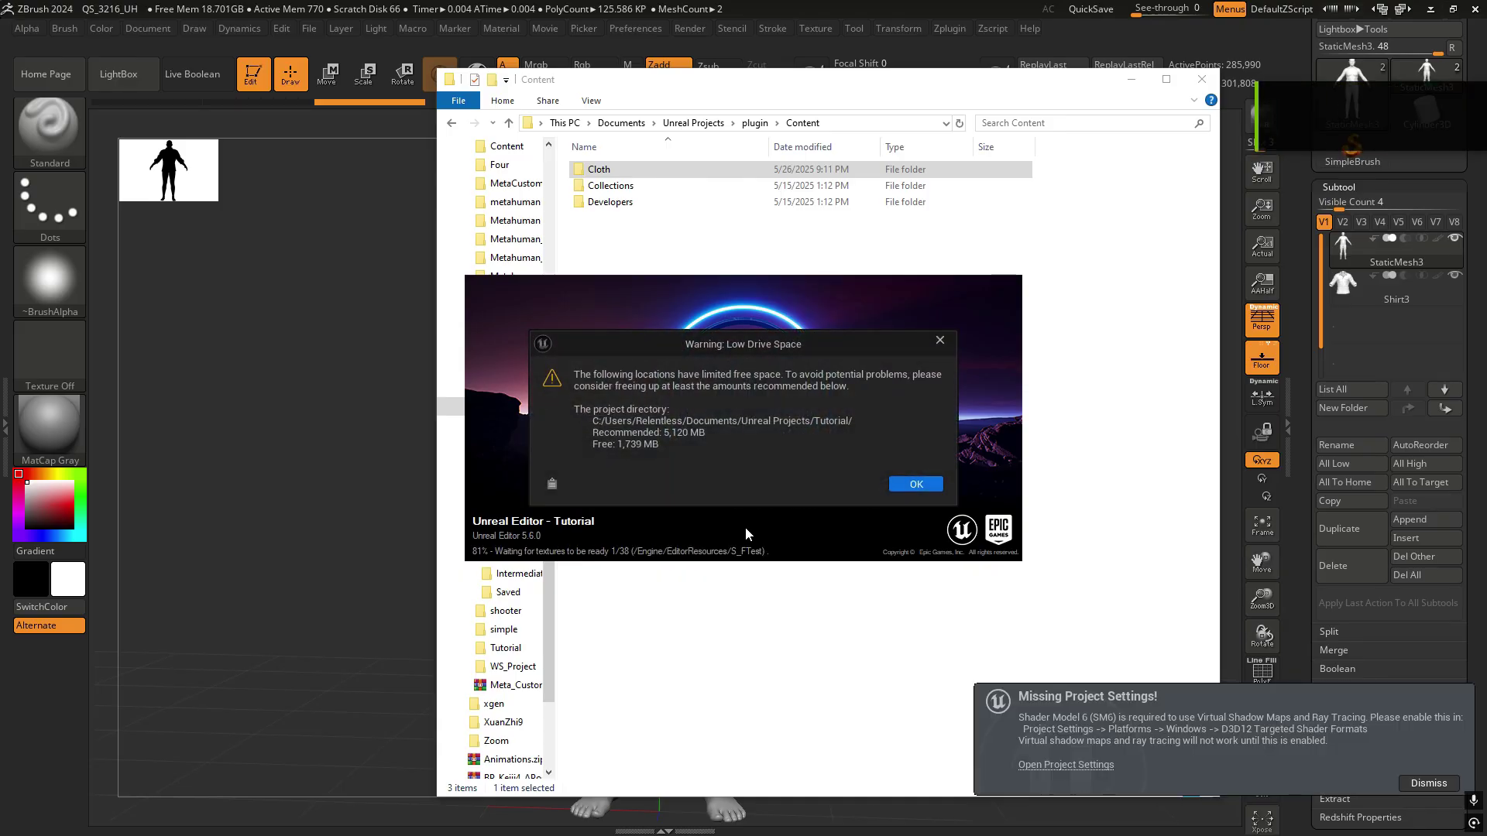
{"action": "left_click", "coordinate": [913, 486]}
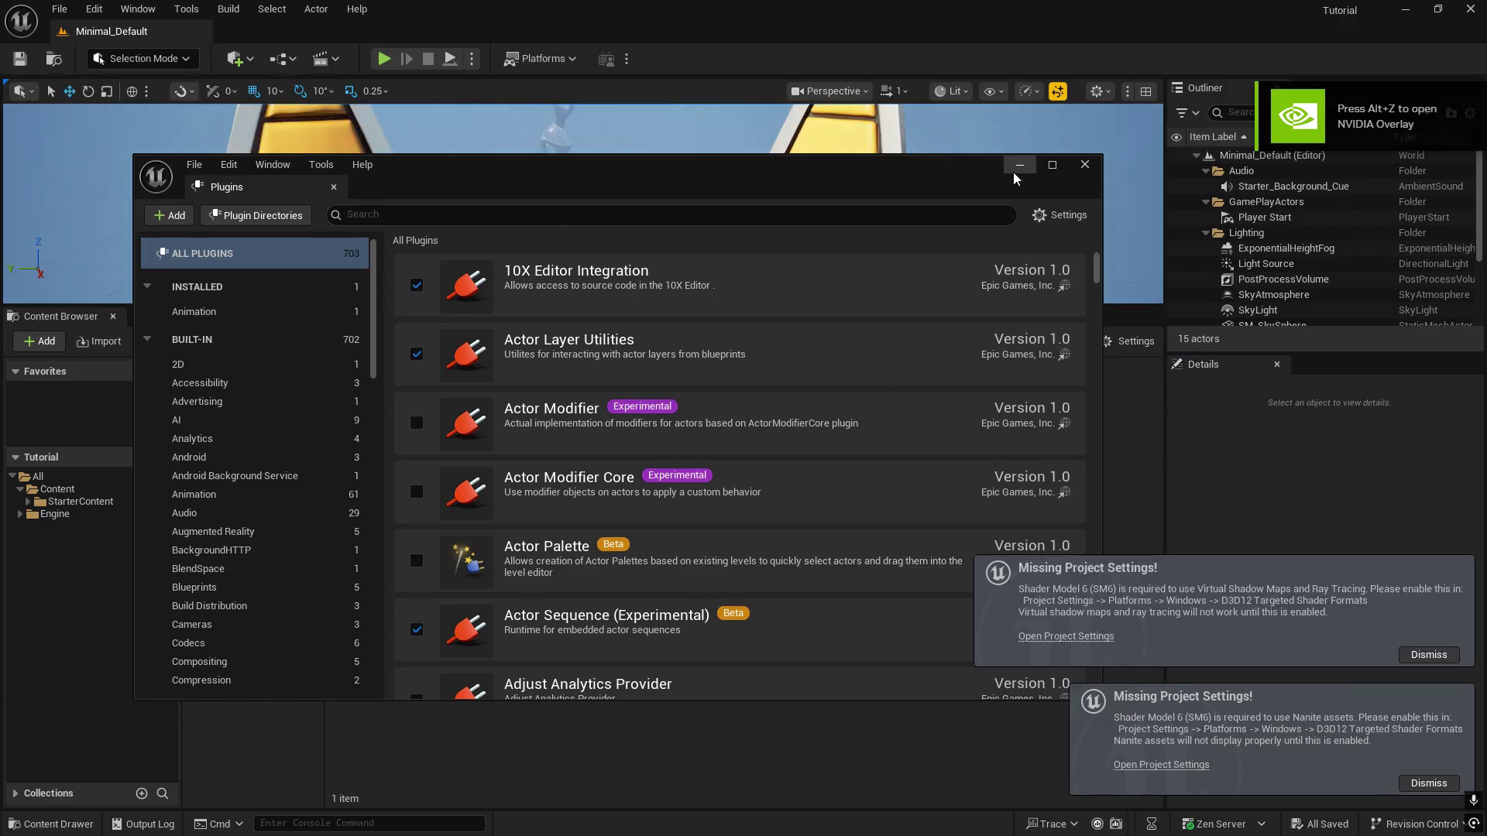
{"action": "left_click", "coordinate": [1017, 171]}
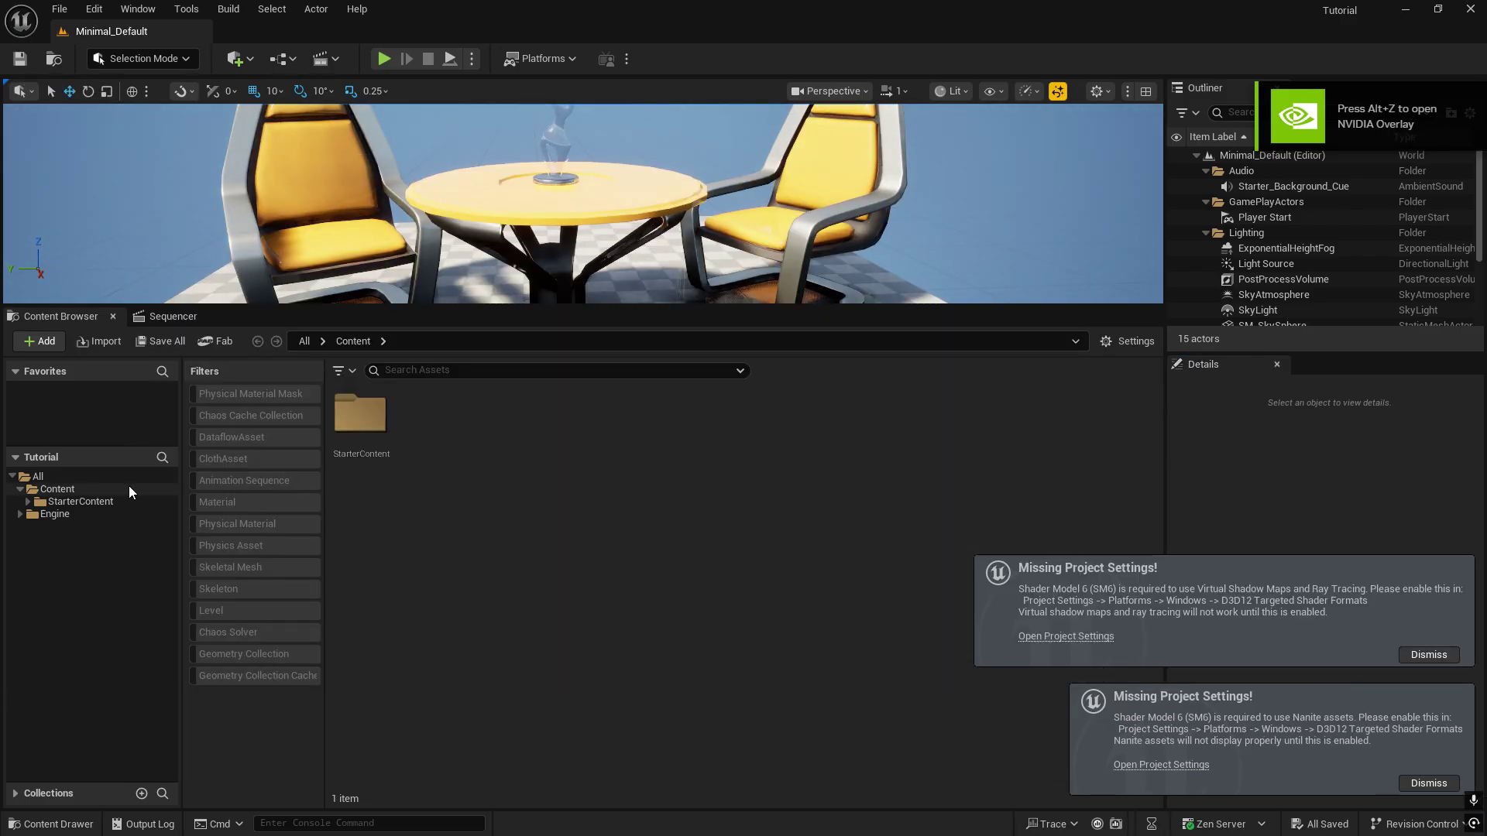
- Show the Tutorial project's Content folder in File Explorer and paste the copied Cloth folder into it
{"action": "right_click", "coordinate": [77, 487]}
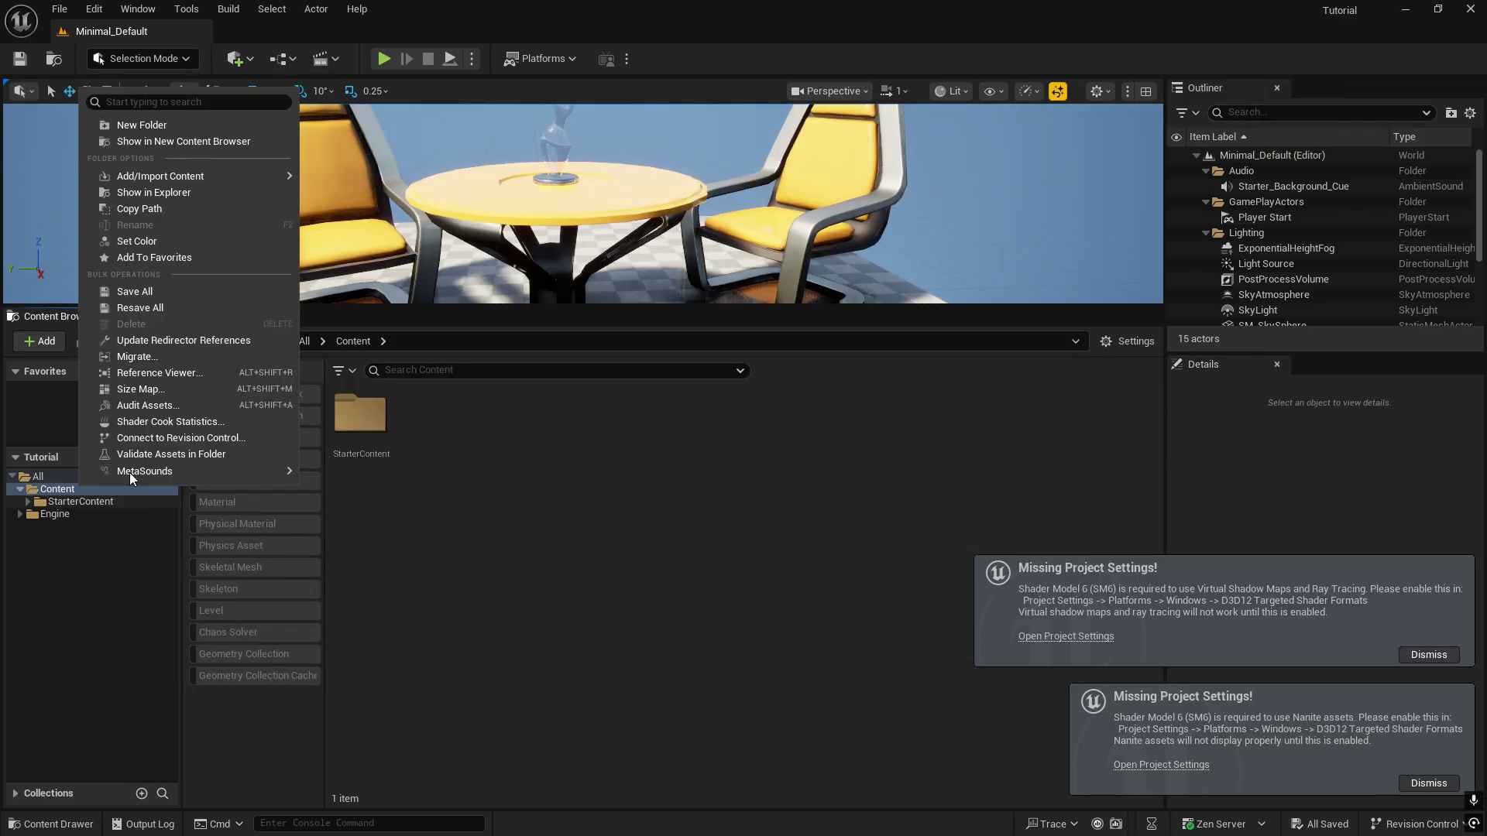
{"action": "left_click", "coordinate": [183, 195]}
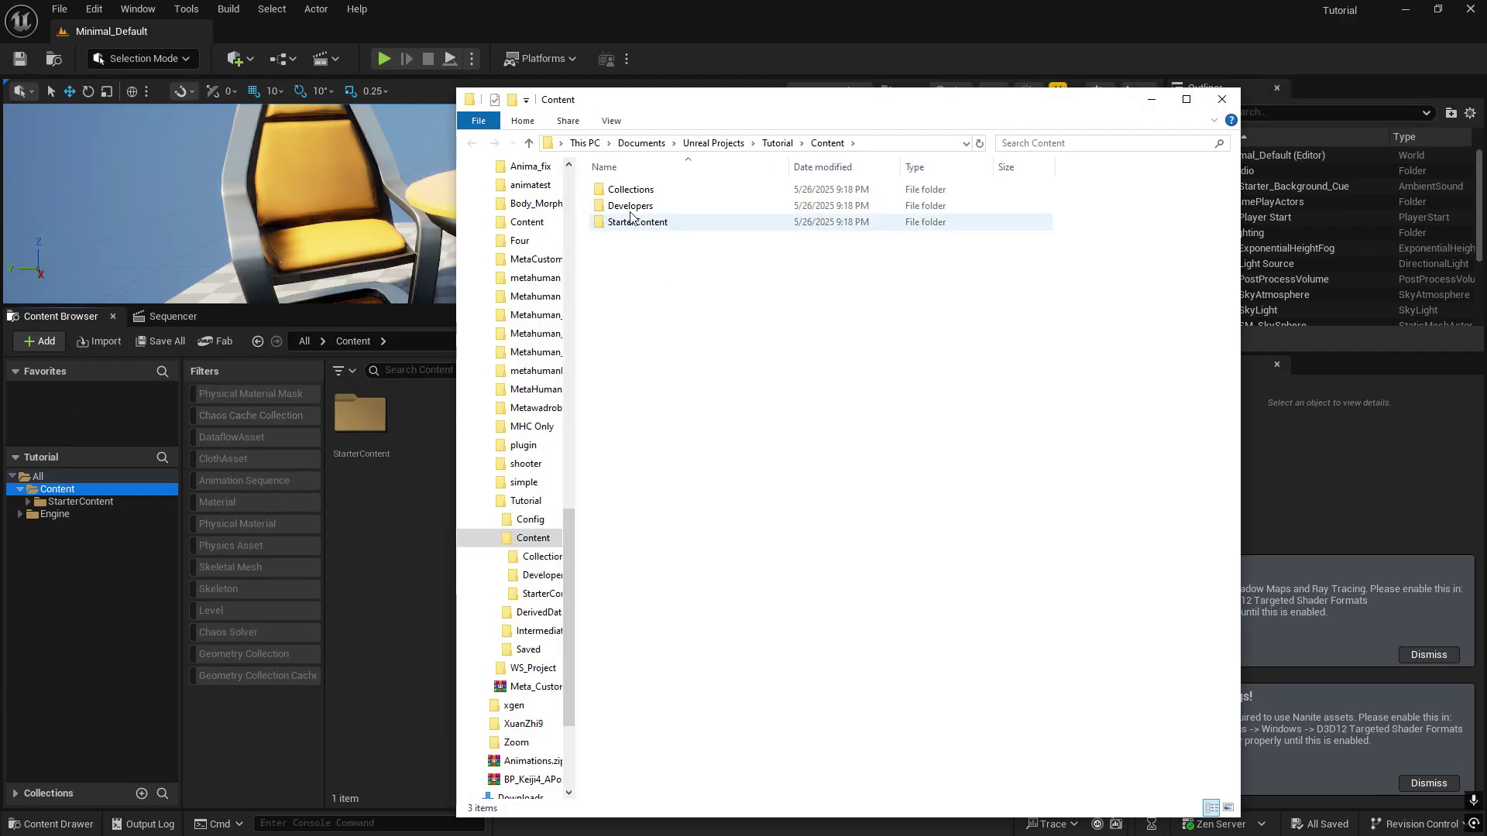
{"action": "right_click", "coordinate": [790, 412]}
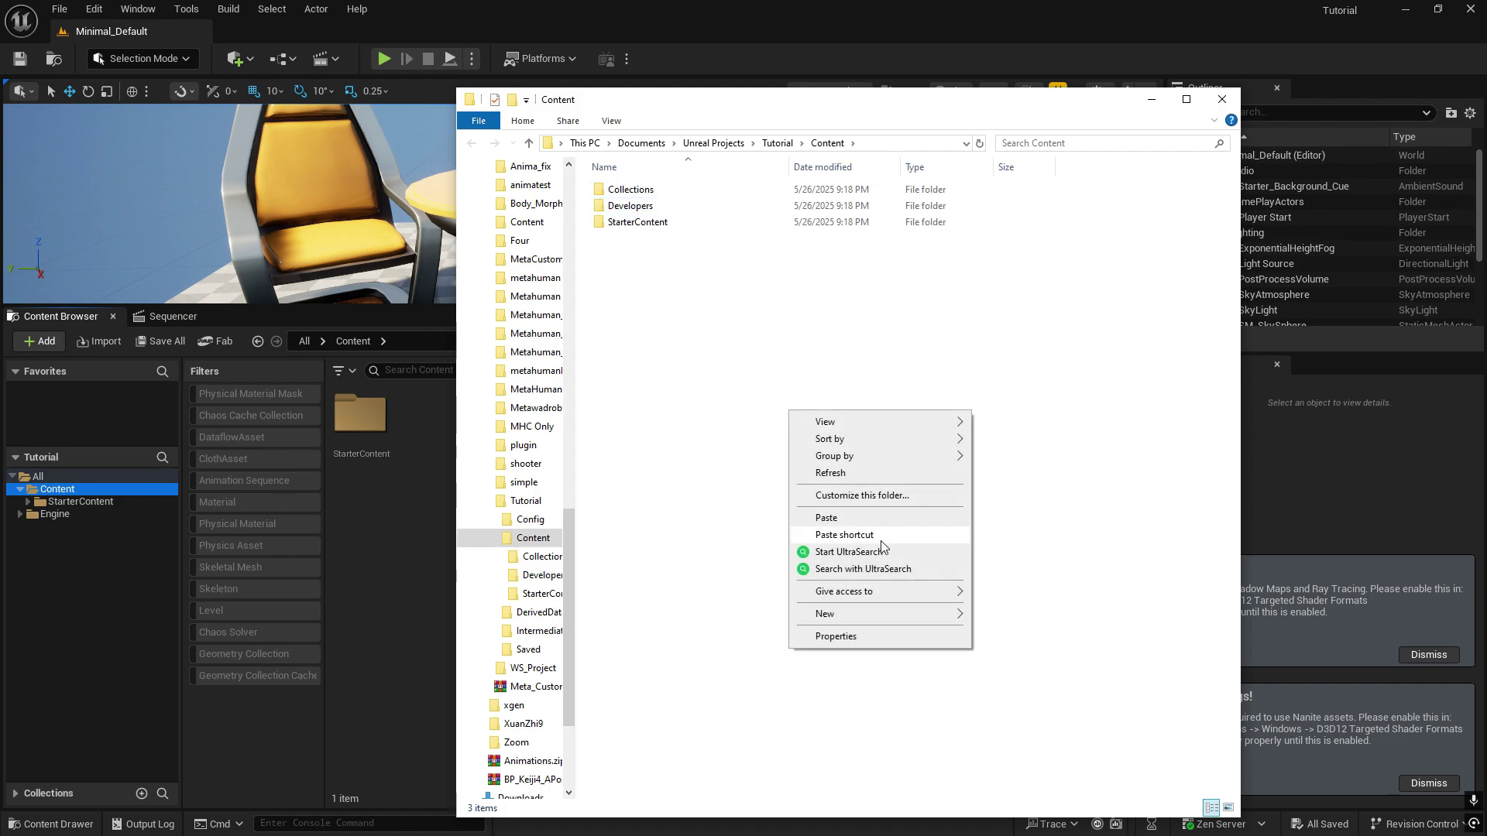
{"action": "left_click", "coordinate": [826, 518]}
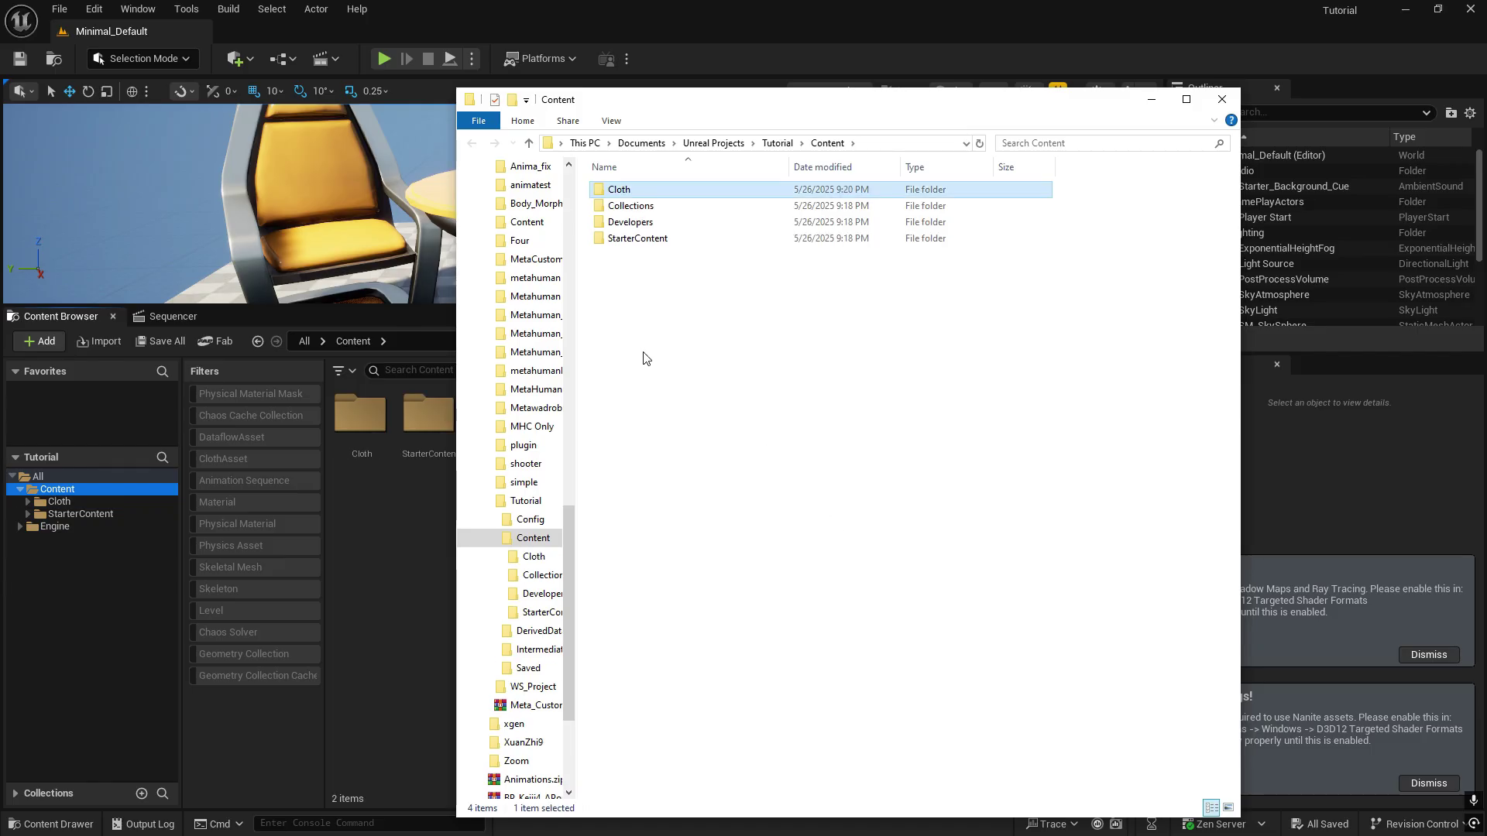
- Check the contents of the pasted Cloth folder in File Explorer and open the same folder in the Content Browser
{"action": "double_click", "coordinate": [647, 188]}
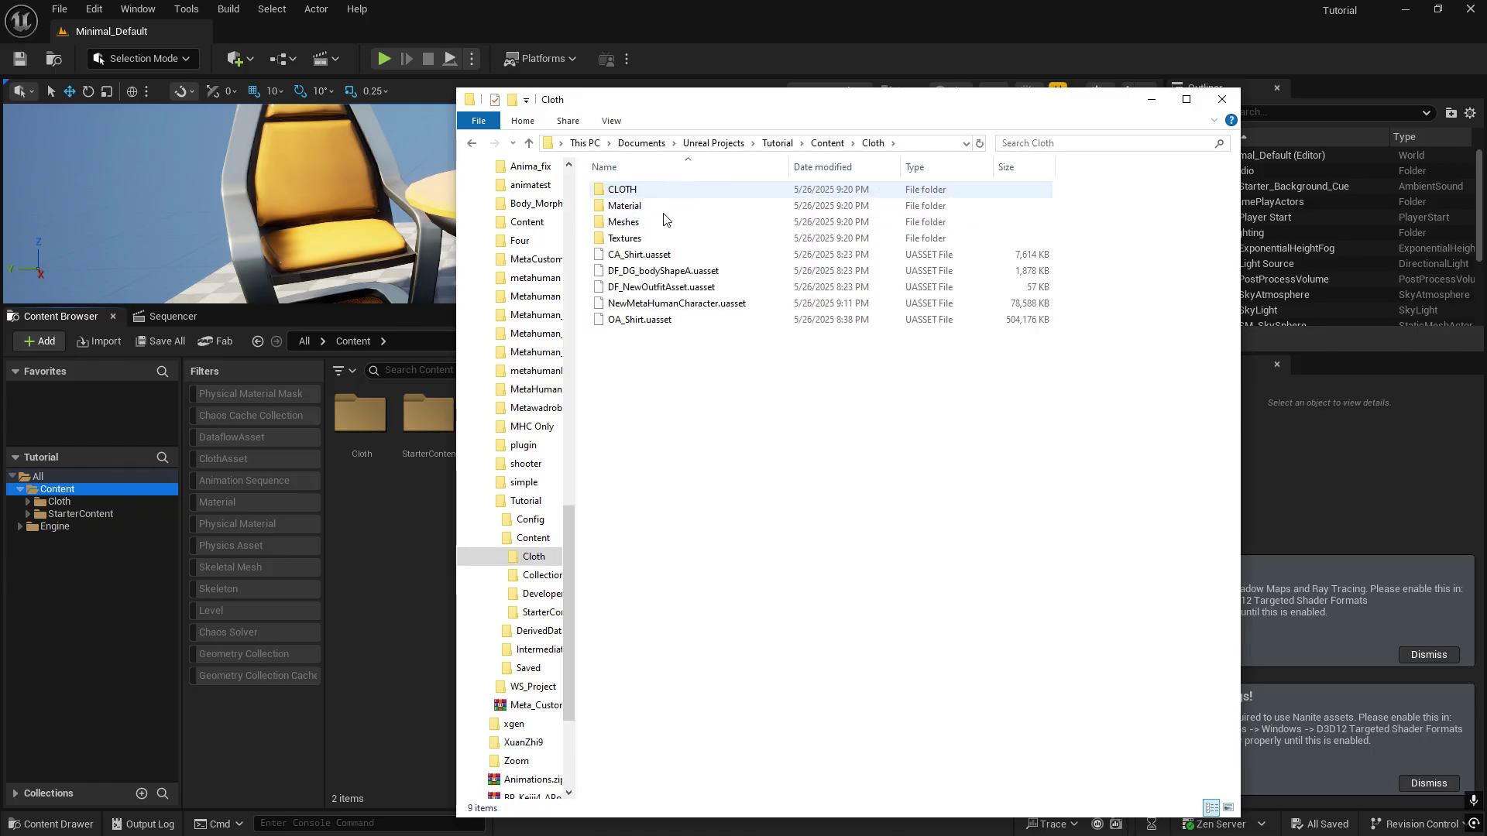
{"action": "left_click", "coordinate": [413, 497]}
{"action": "double_click", "coordinate": [357, 427]}
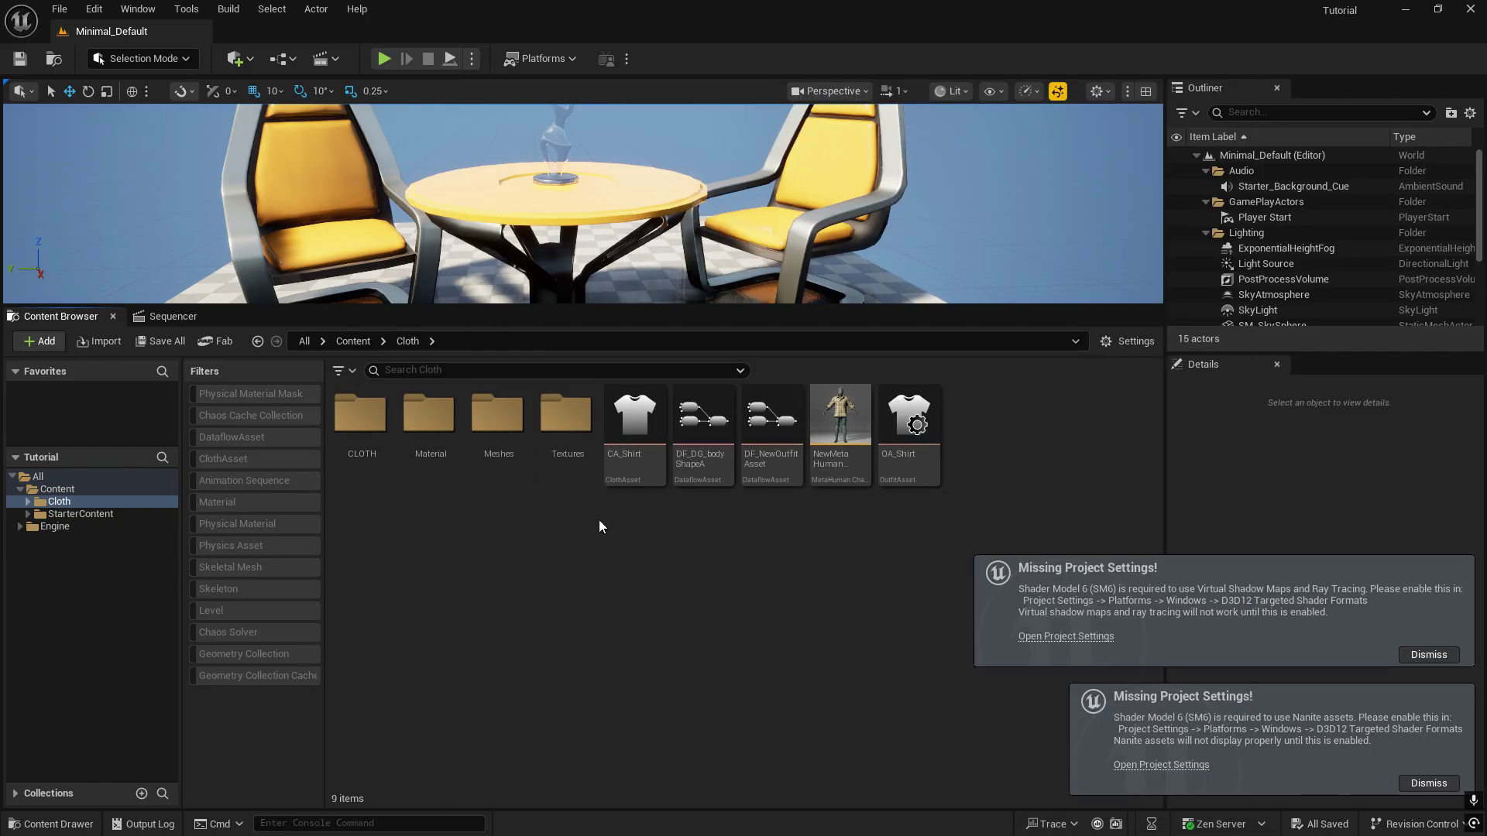
- Create a MetaHuman Character asset named MyMetahuman in the Cloth folder and dismiss the missing project settings notifications
{"action": "mouse_move", "coordinate": [842, 429]}
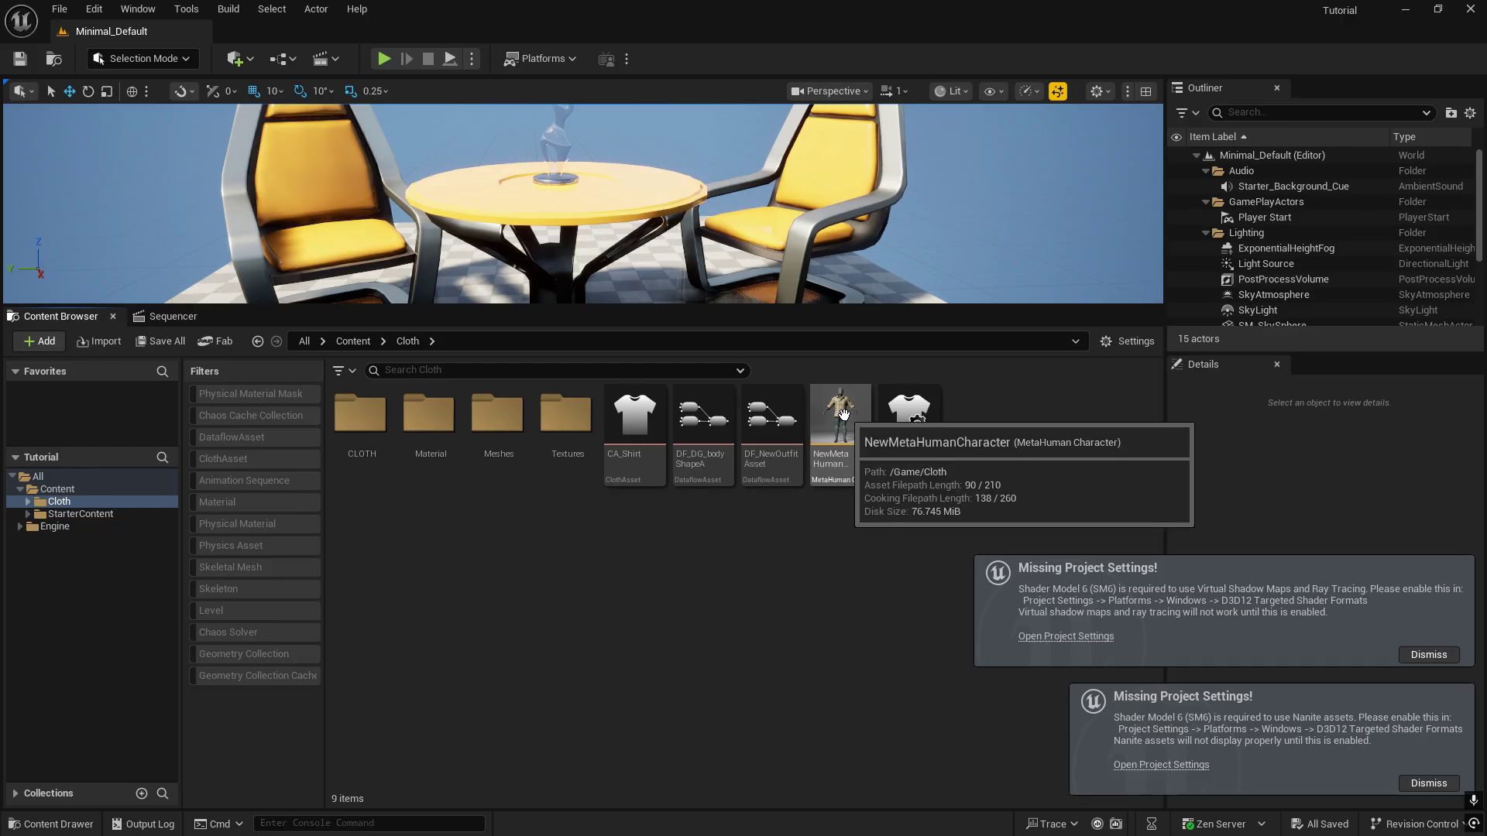
{"action": "right_click", "coordinate": [756, 603]}
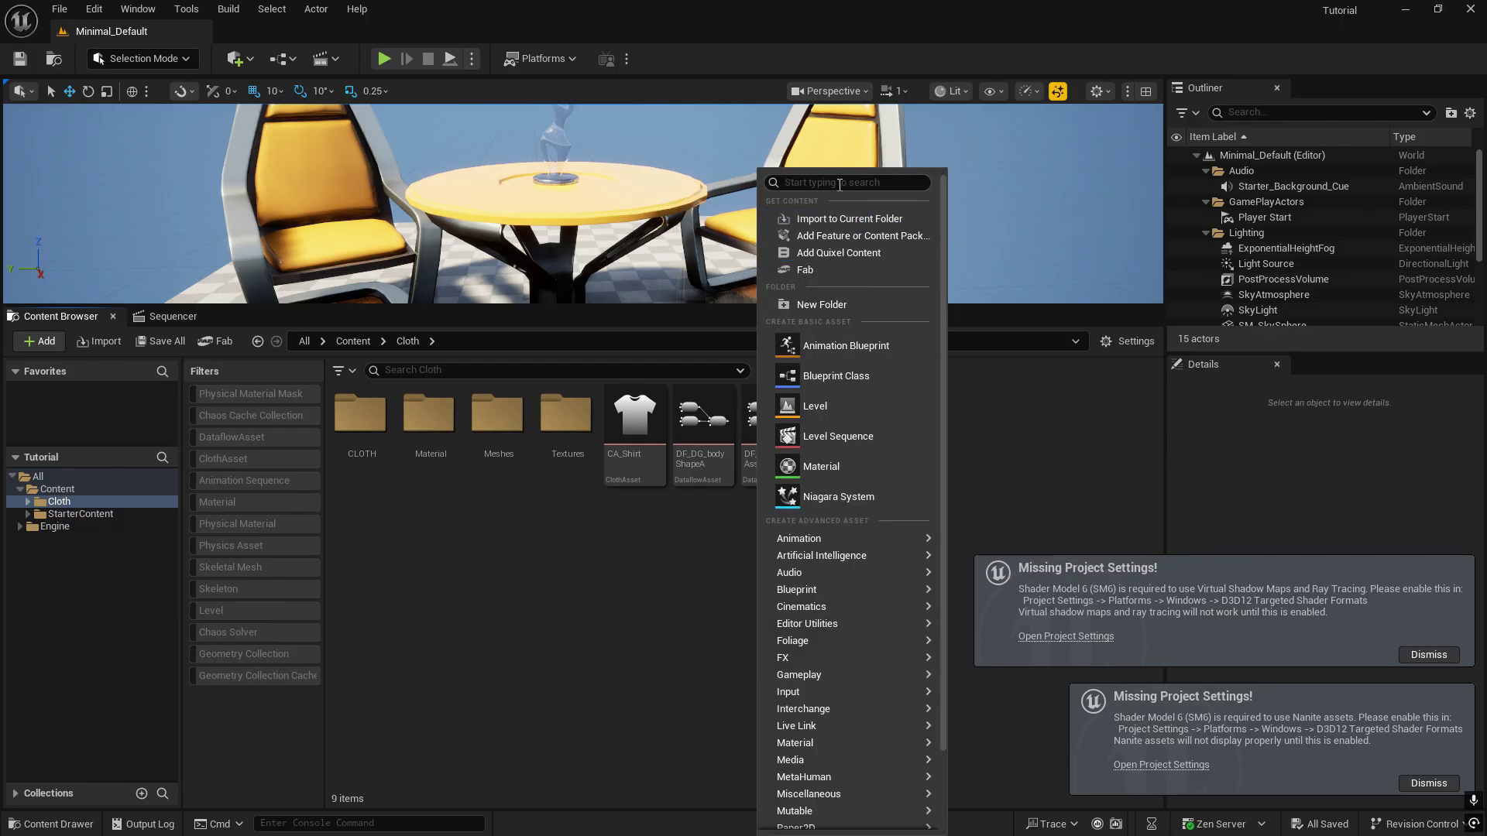
{"action": "type", "text": "metahuman"}
{"action": "left_click", "coordinate": [840, 220]}
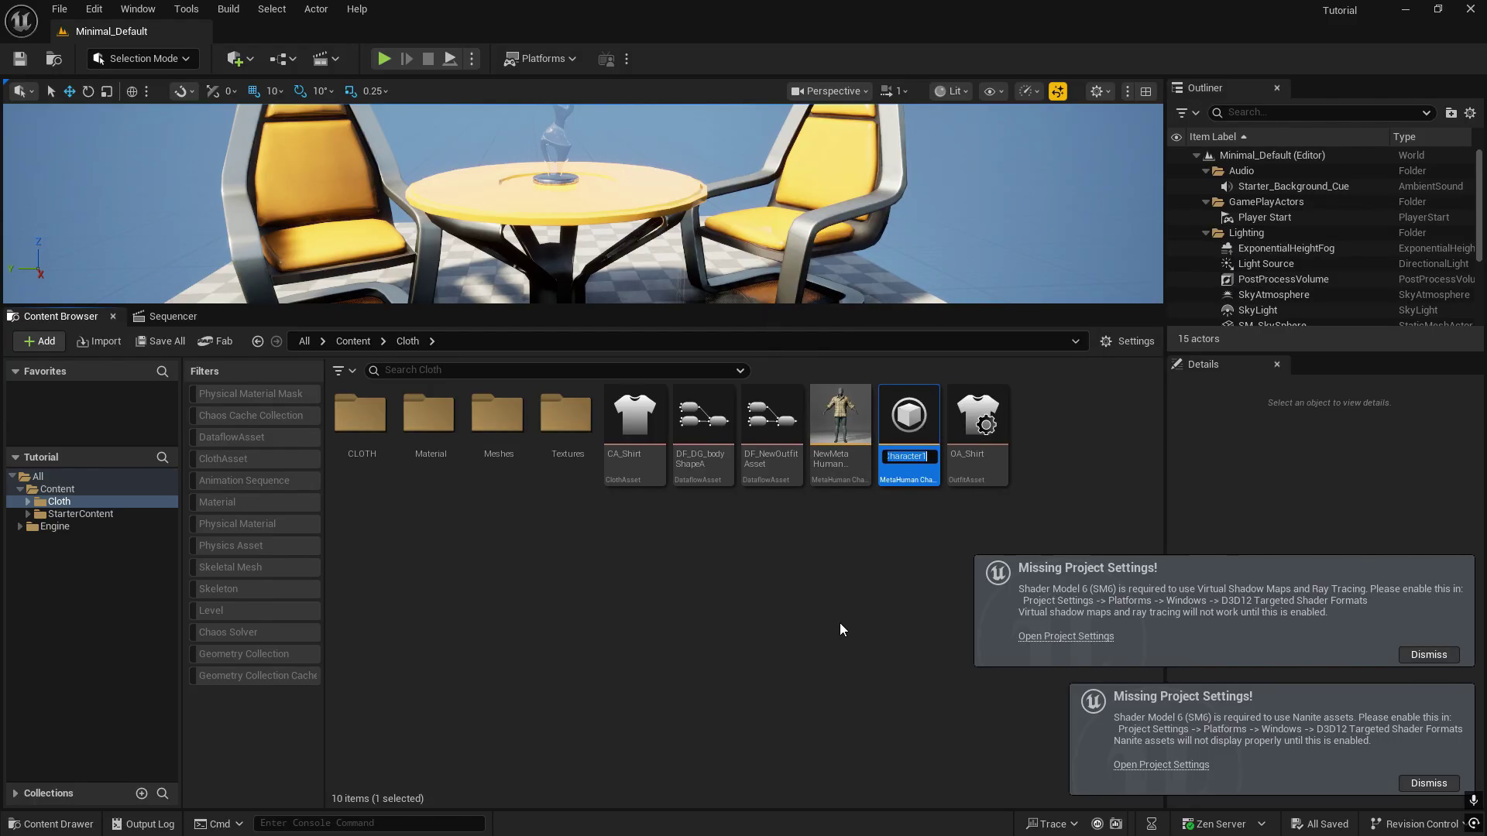
{"action": "type", "text": "My"}
{"action": "type", "text": "Metahuma"}
{"action": "type", "text": "n"}
{"action": "key", "text": "Return"}
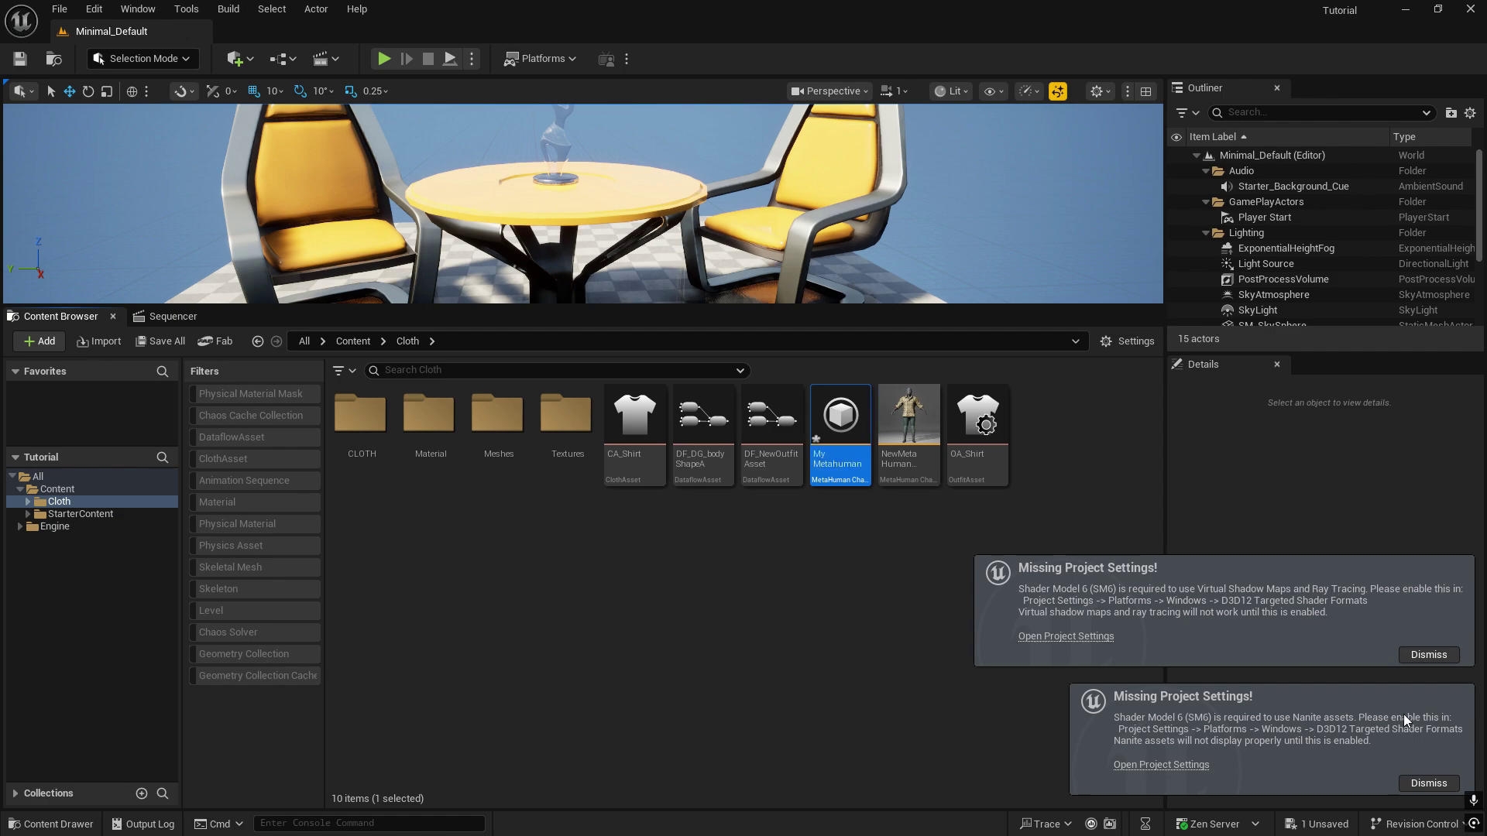
{"action": "left_click", "coordinate": [1429, 783]}
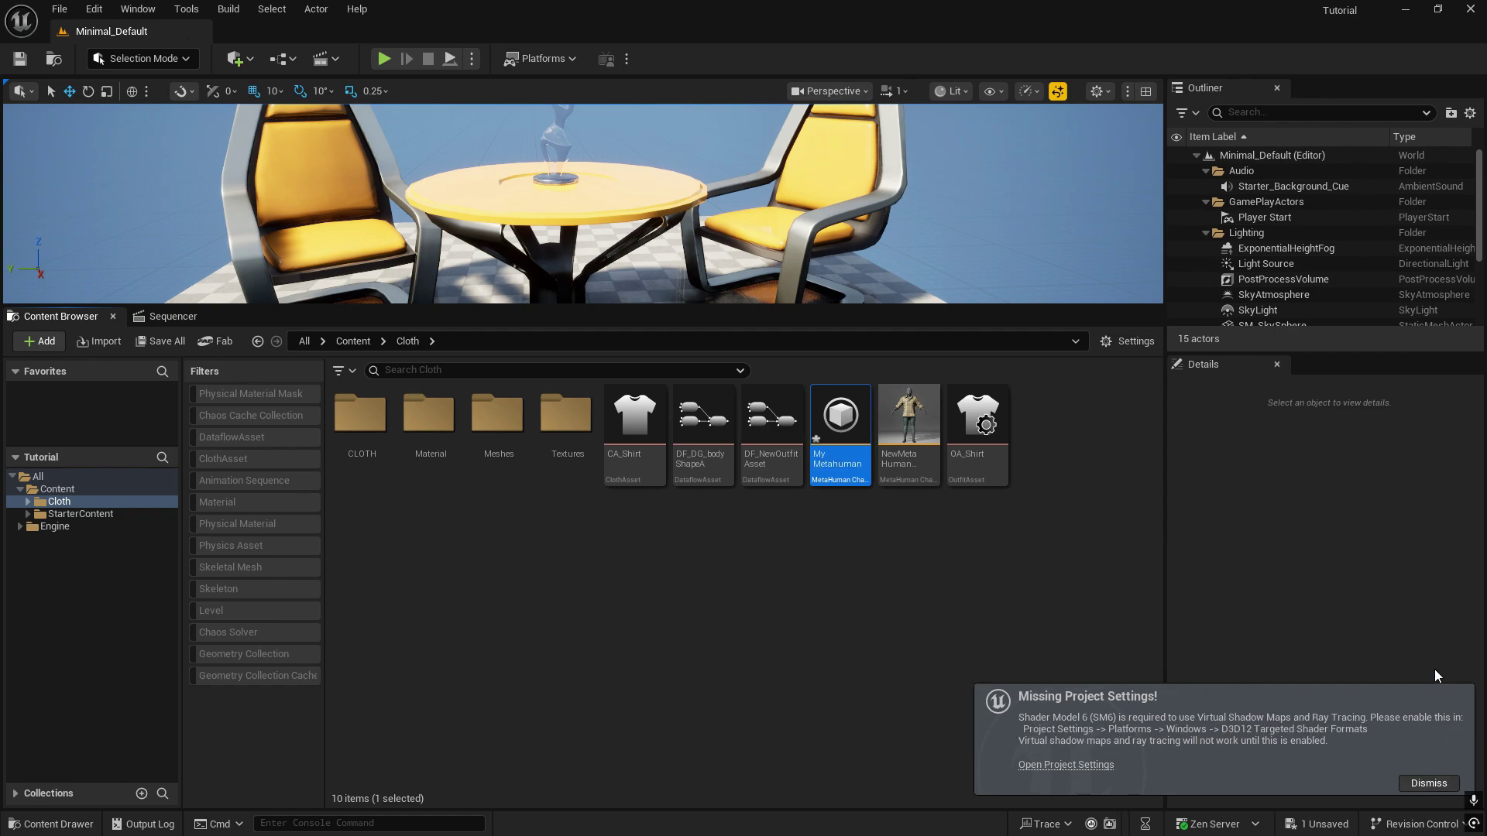
{"action": "left_click", "coordinate": [1429, 784]}
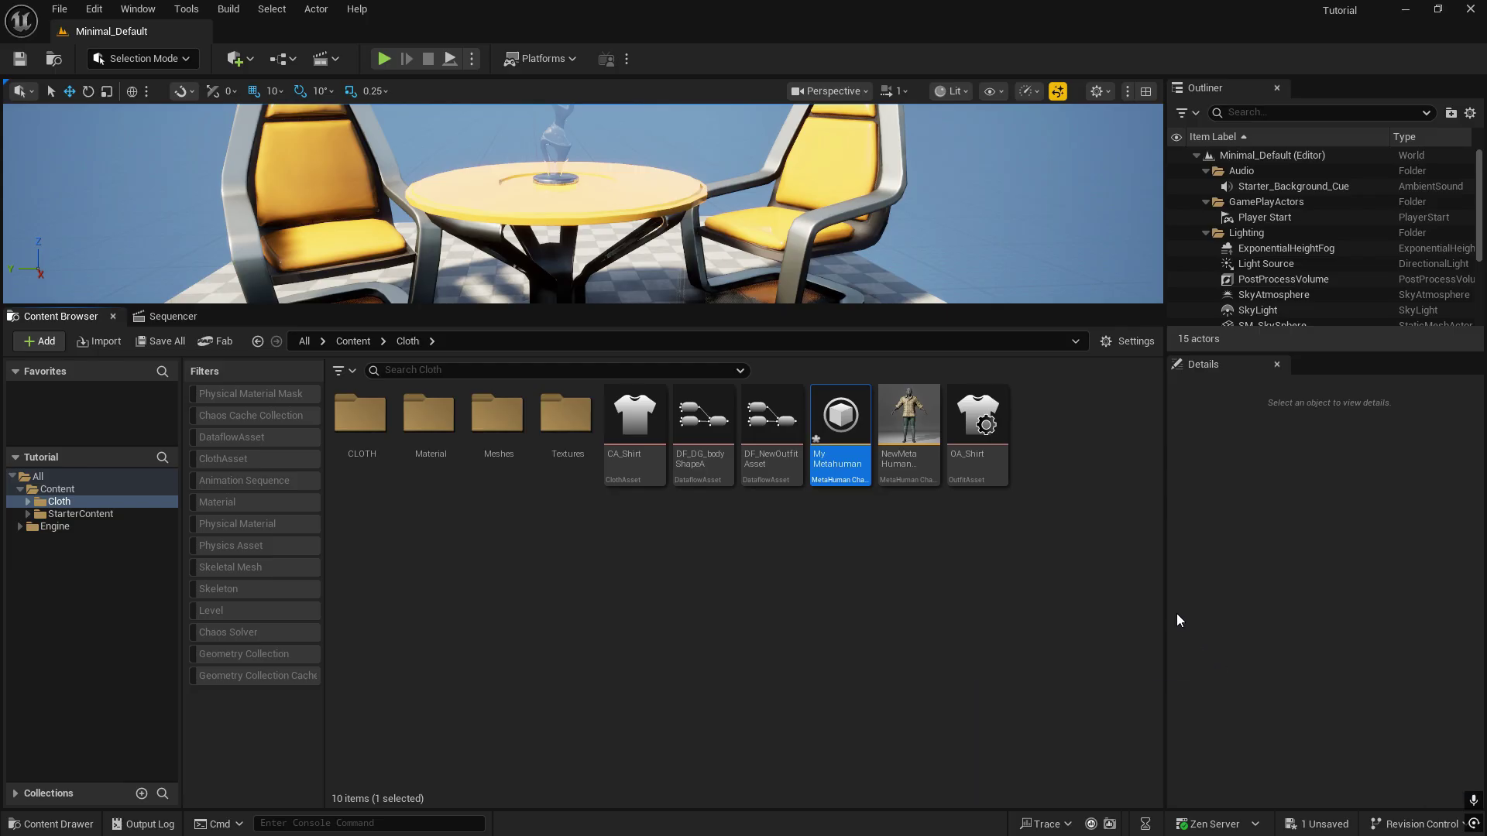
- Open the MyMetahuman character in a maximized editor and show its Hair & Clothing options
{"action": "double_click", "coordinate": [840, 422]}
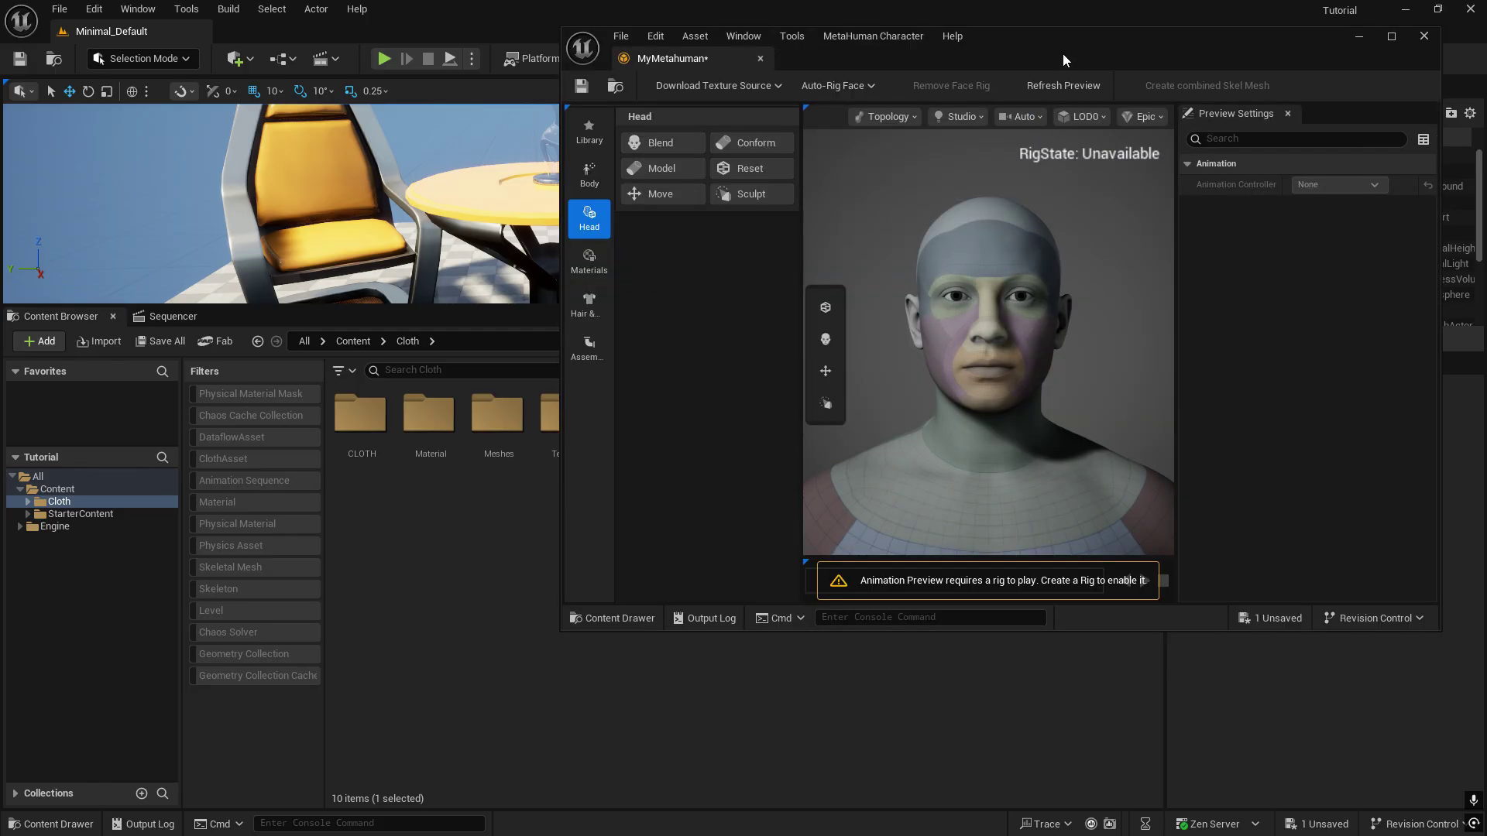
{"action": "double_click", "coordinate": [1062, 54]}
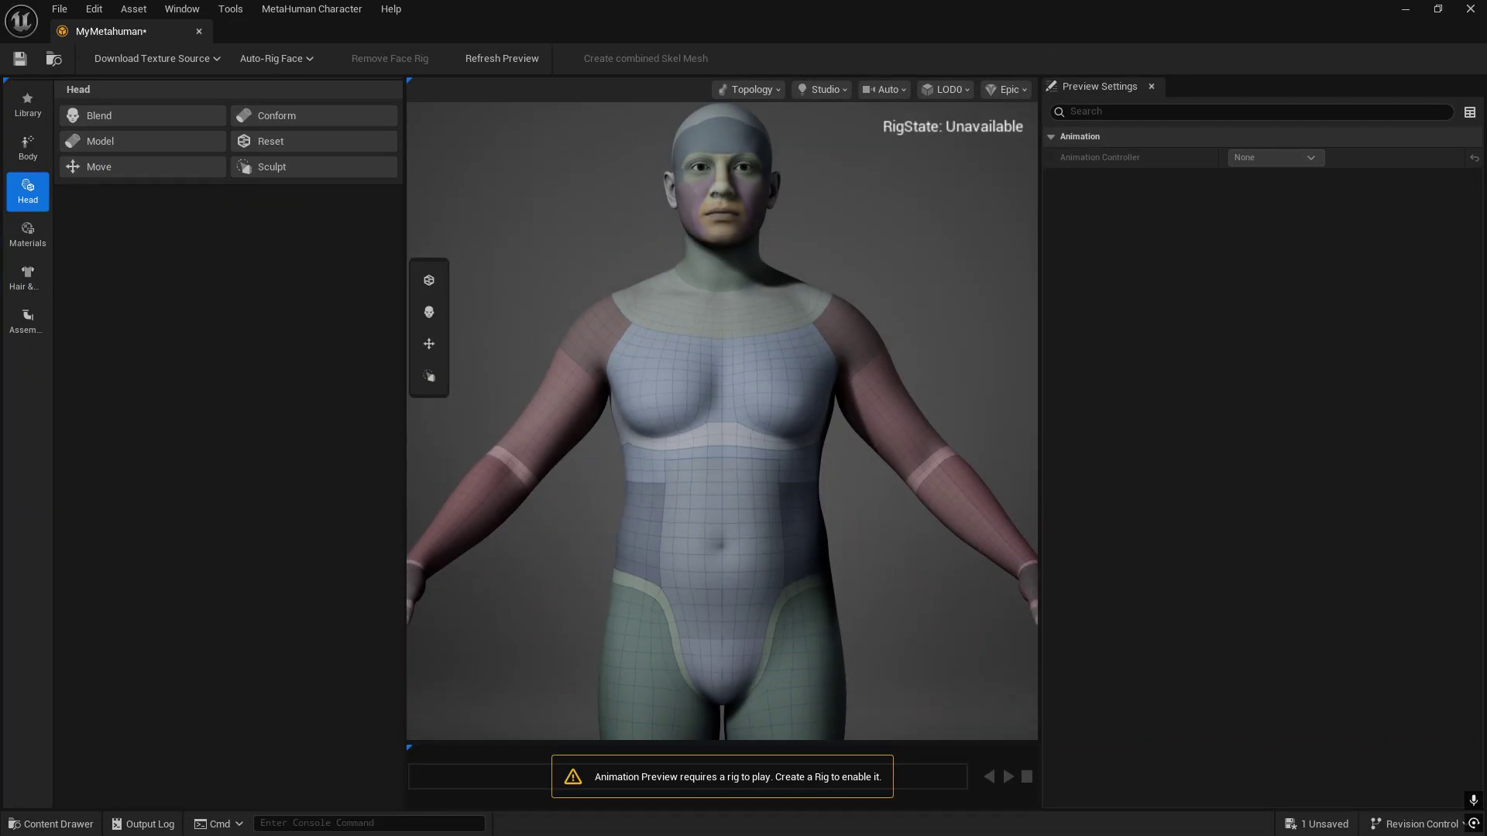
{"action": "left_click", "coordinate": [28, 279]}
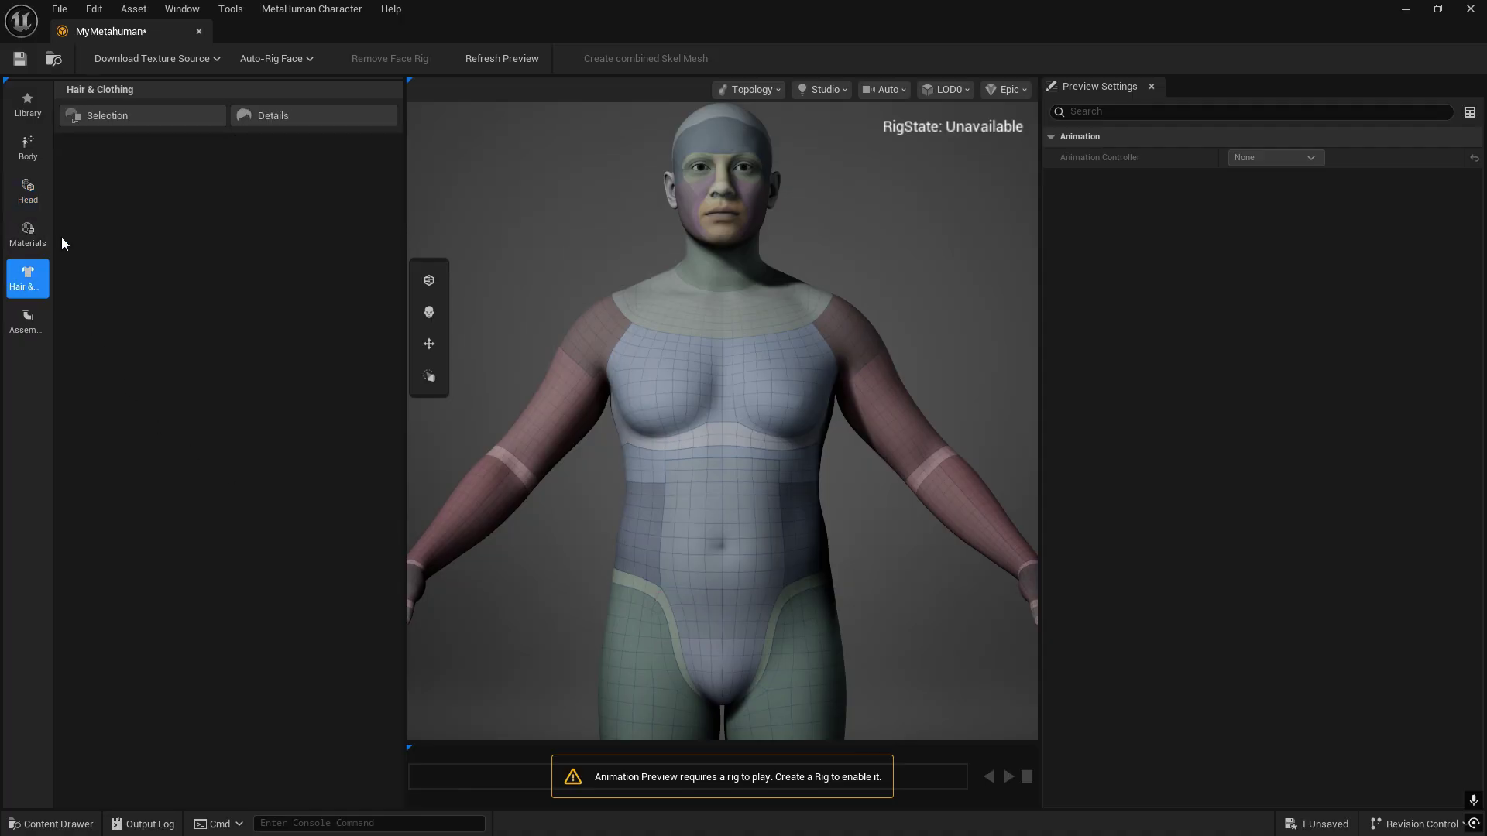
- List the Cloth Outfits available for the character in Hair & Clothing and move the character editor off the Content Browser
{"action": "left_click", "coordinate": [154, 119]}
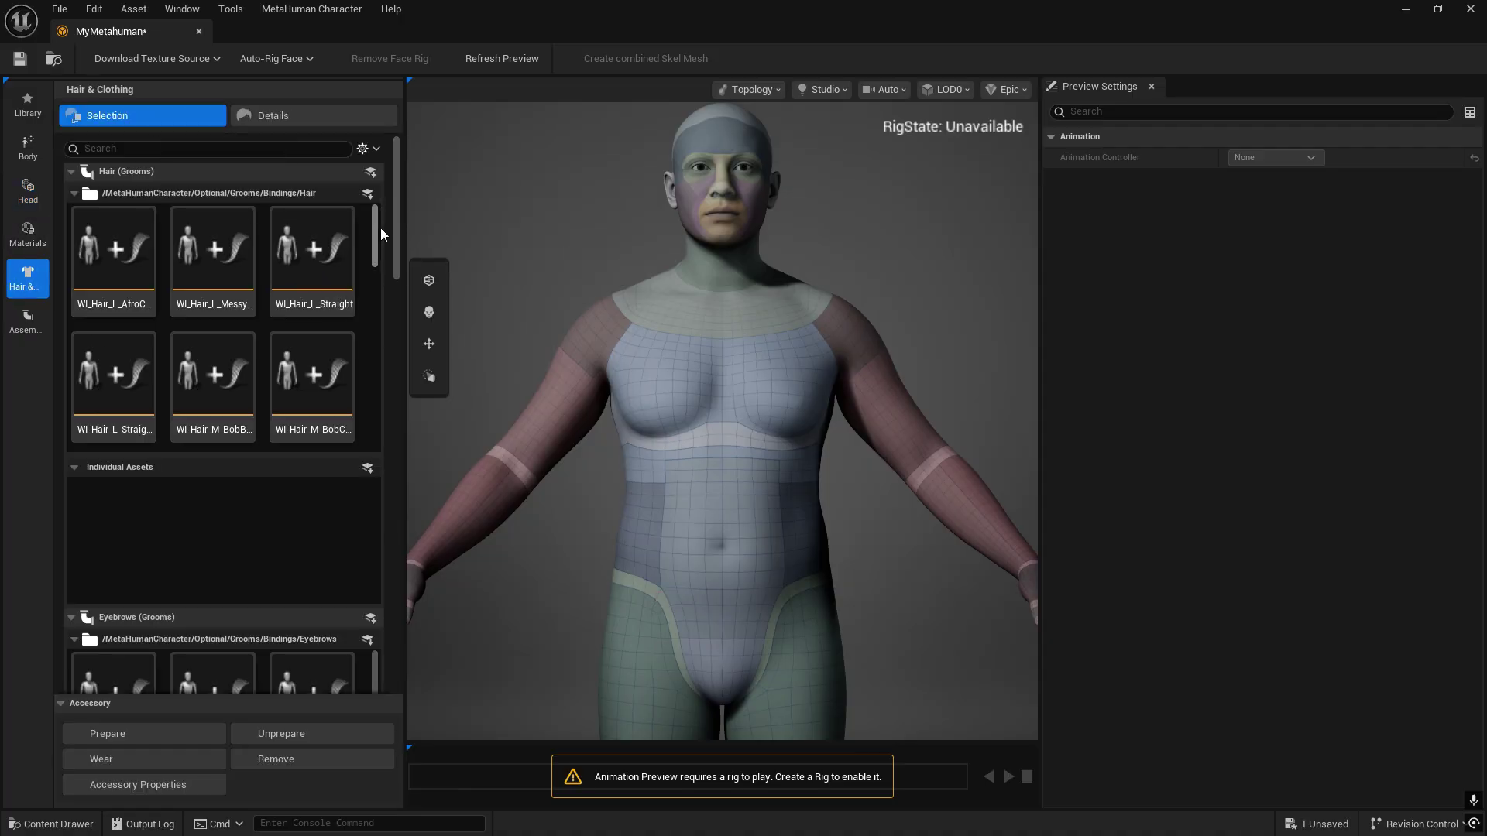
{"action": "left_click_drag", "start_coordinate": [400, 217], "coordinate": [377, 643]}
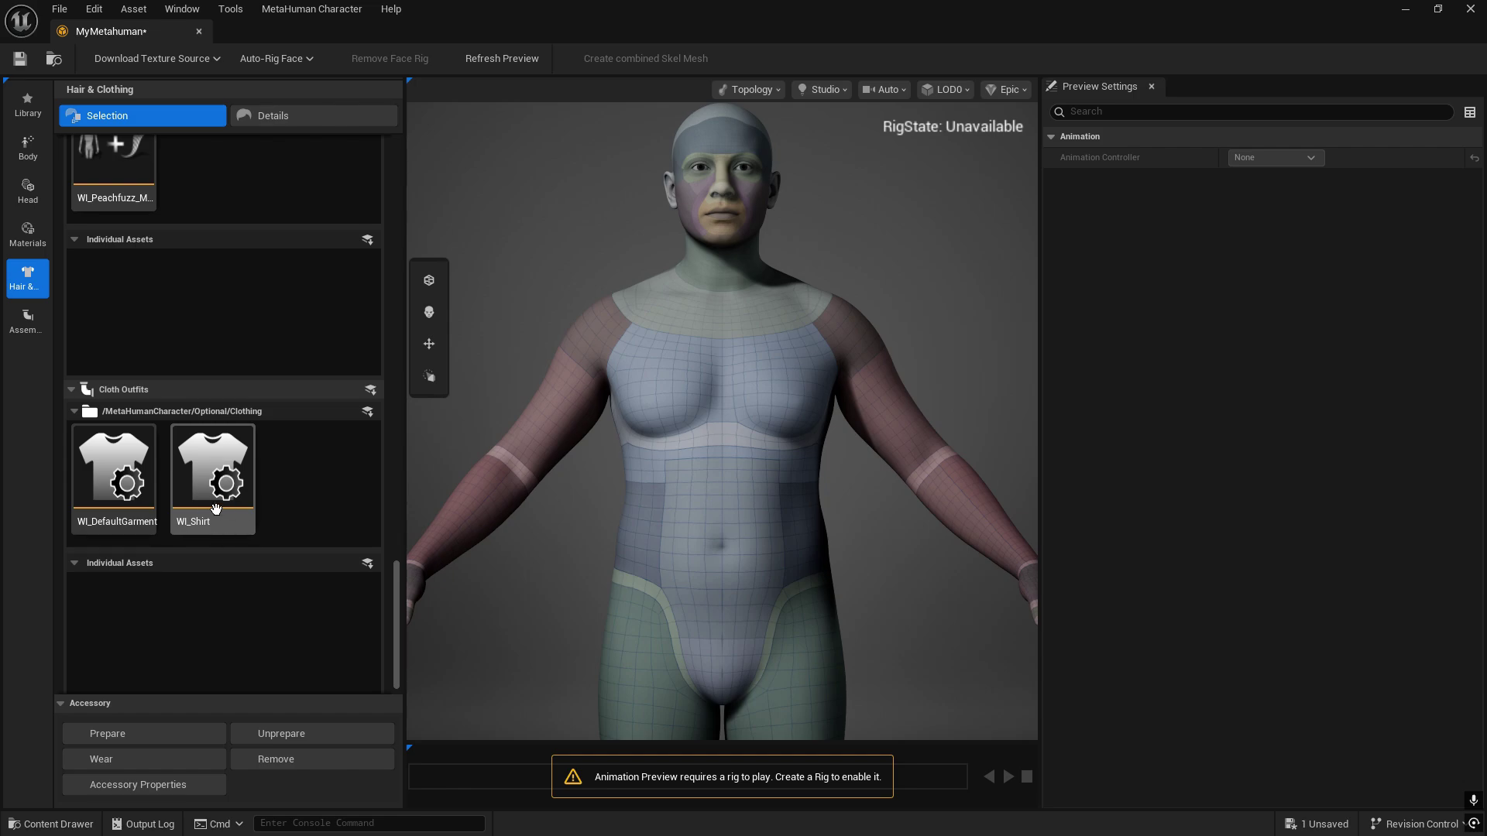
{"action": "left_click_drag", "start_coordinate": [623, 8], "coordinate": [964, 569]}
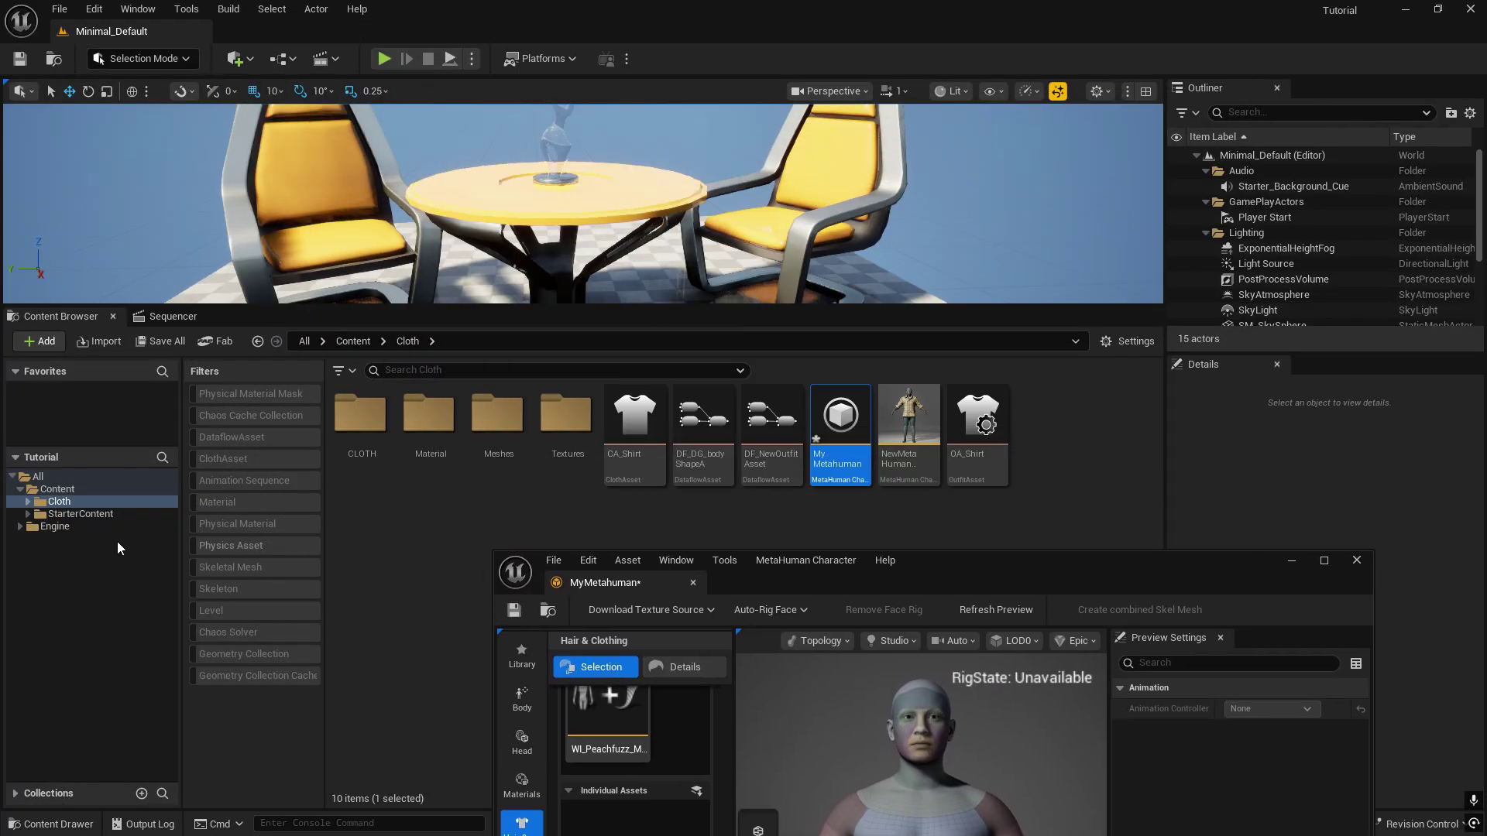
- Search the Engine folder for wi_shirt and bring the Cloth Outfits list into view beside the search
{"action": "left_click", "coordinate": [38, 527]}
{"action": "left_click", "coordinate": [417, 371]}
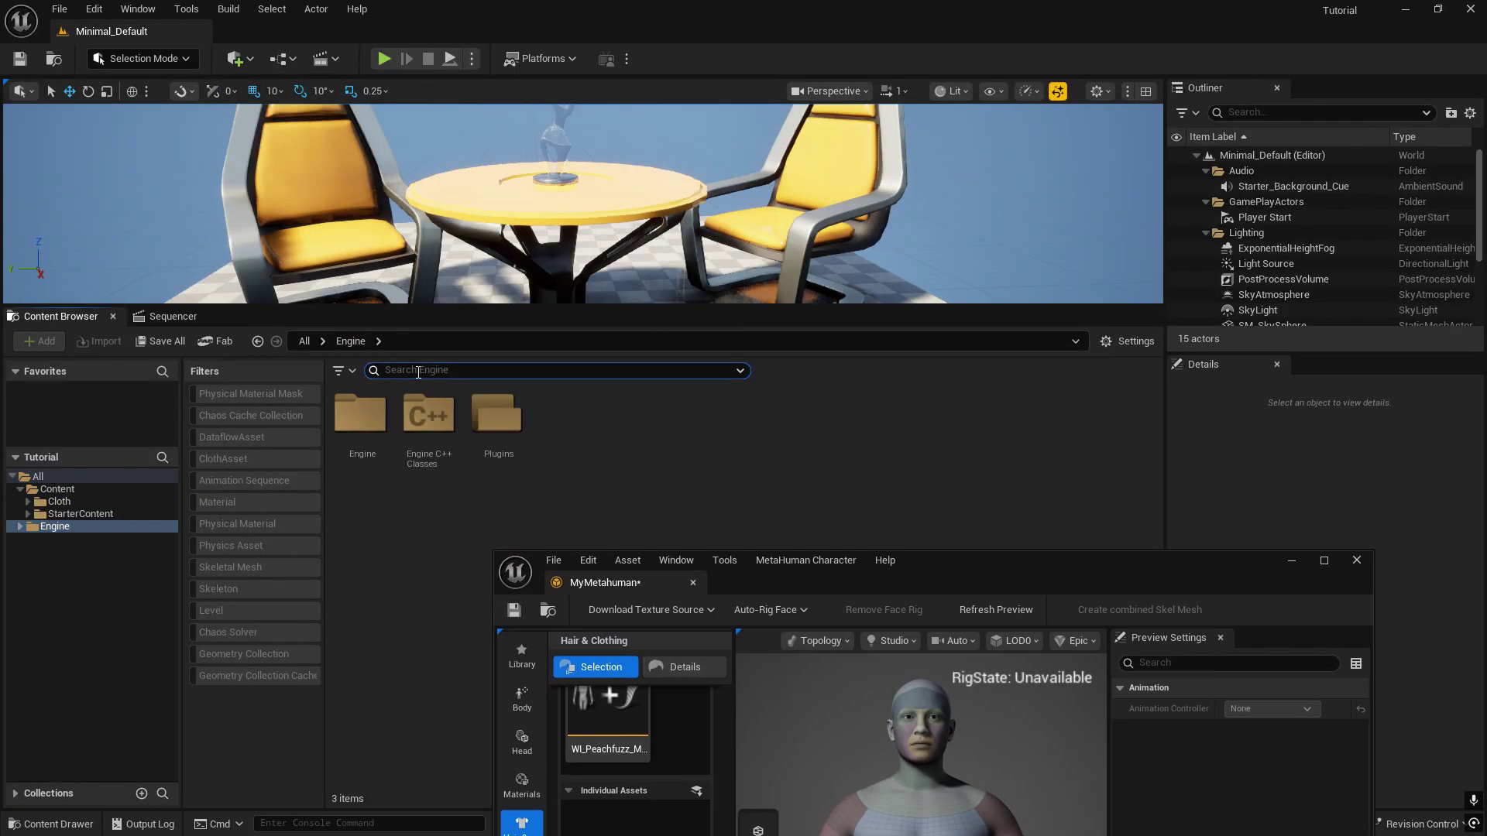
{"action": "type", "text": "wi_"}
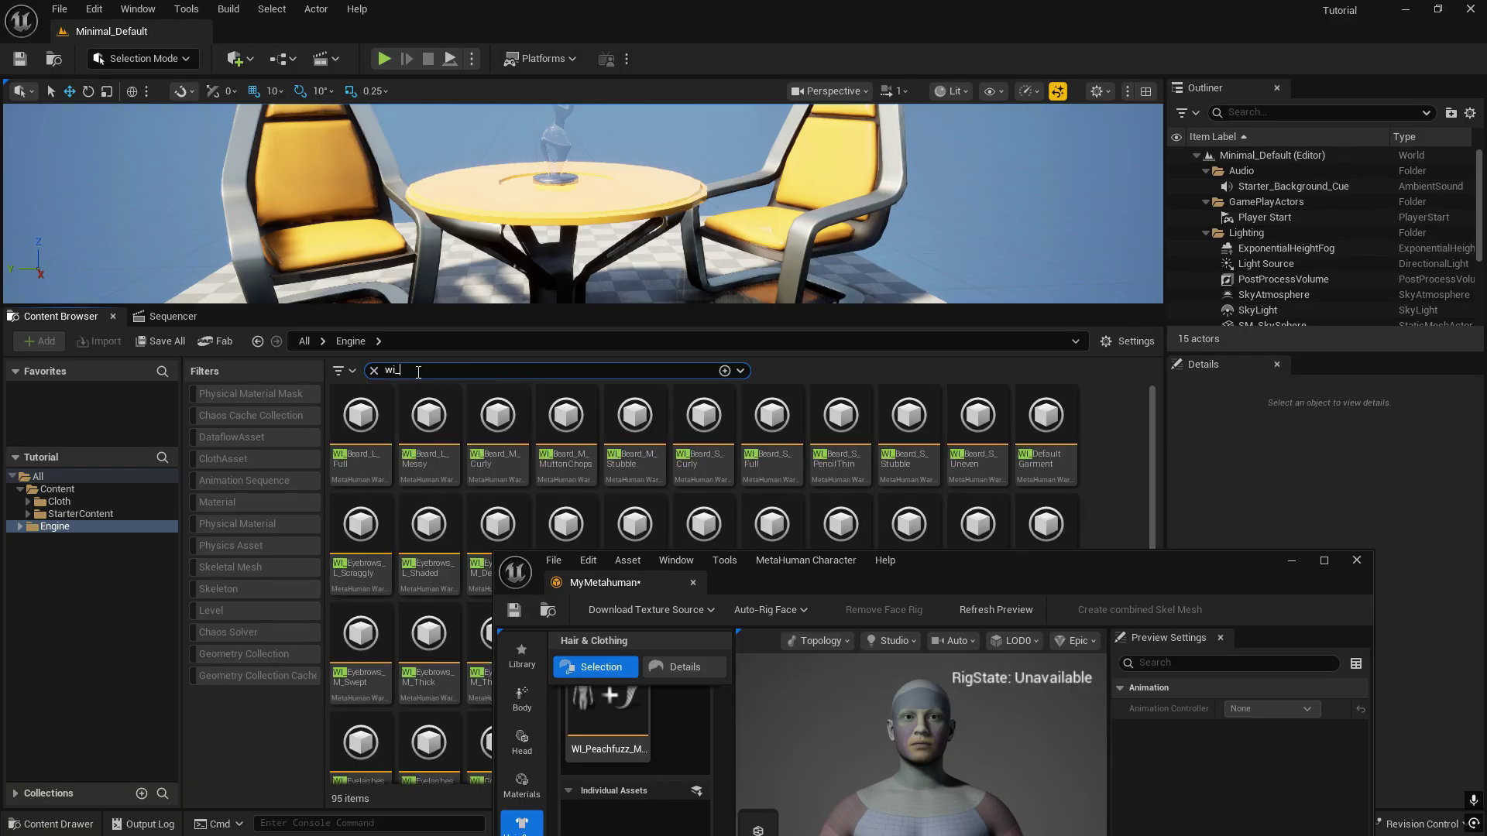
{"action": "left_click_drag", "start_coordinate": [976, 565], "coordinate": [1127, 136]}
{"action": "scroll", "coordinate": [836, 563], "scroll_direction": "down", "scroll_amount": 5}
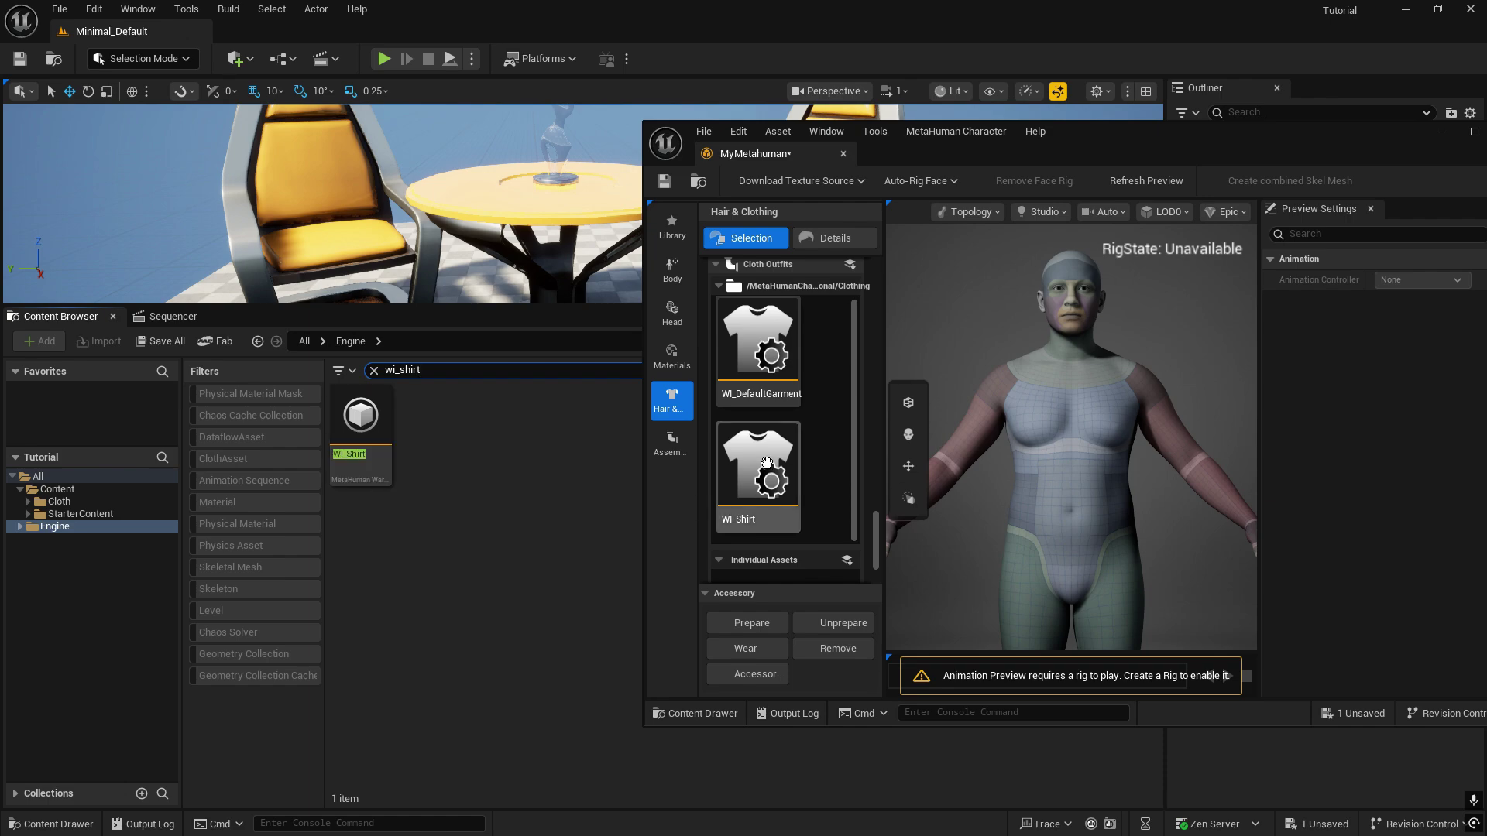
- Return to the Content/Cloth folder, clear the asset search, and select the OA_Shirt outfit asset
{"action": "left_click", "coordinate": [71, 503]}
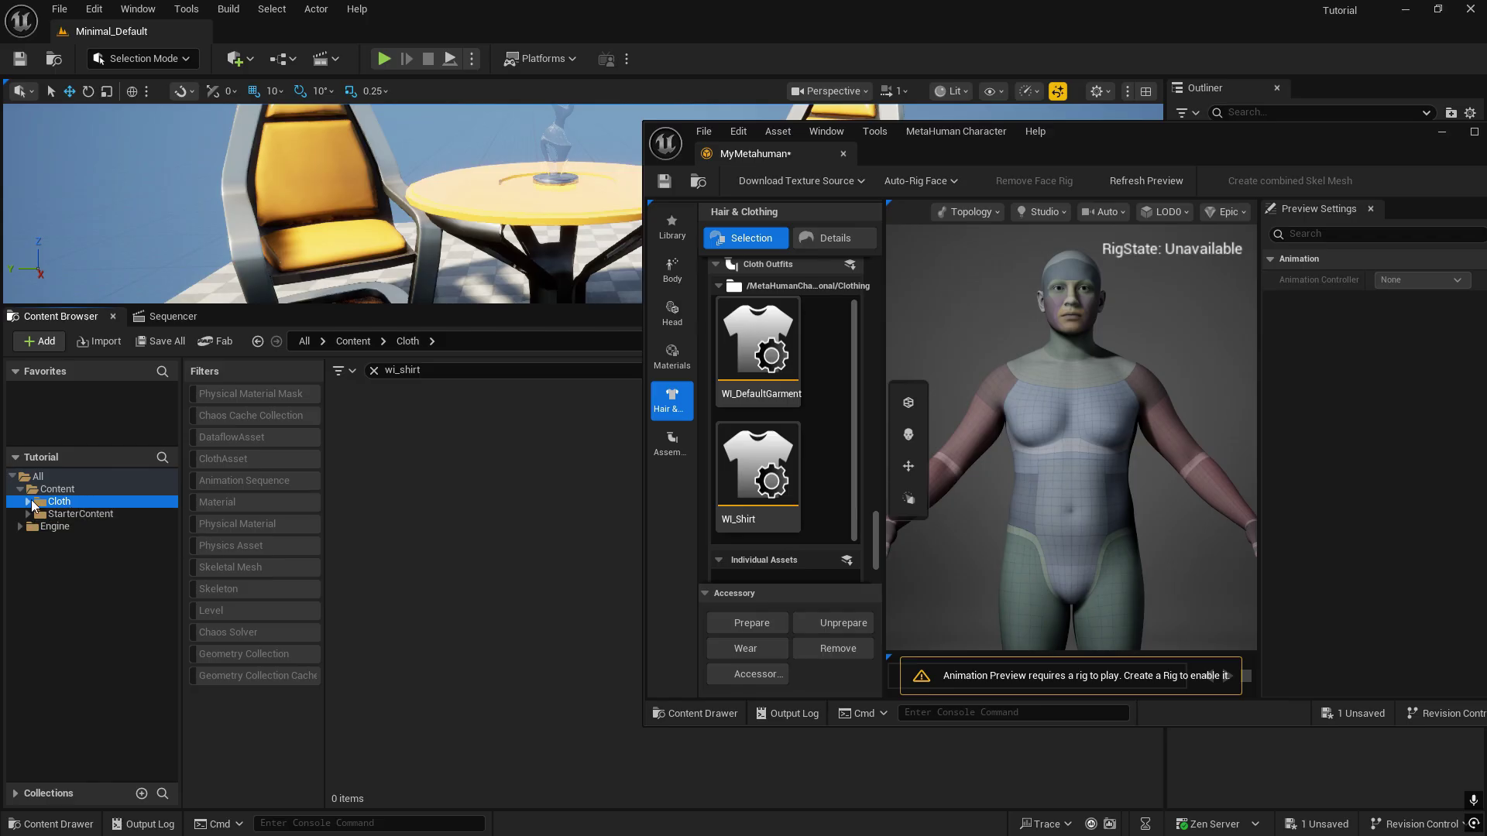
{"action": "left_click", "coordinate": [374, 370]}
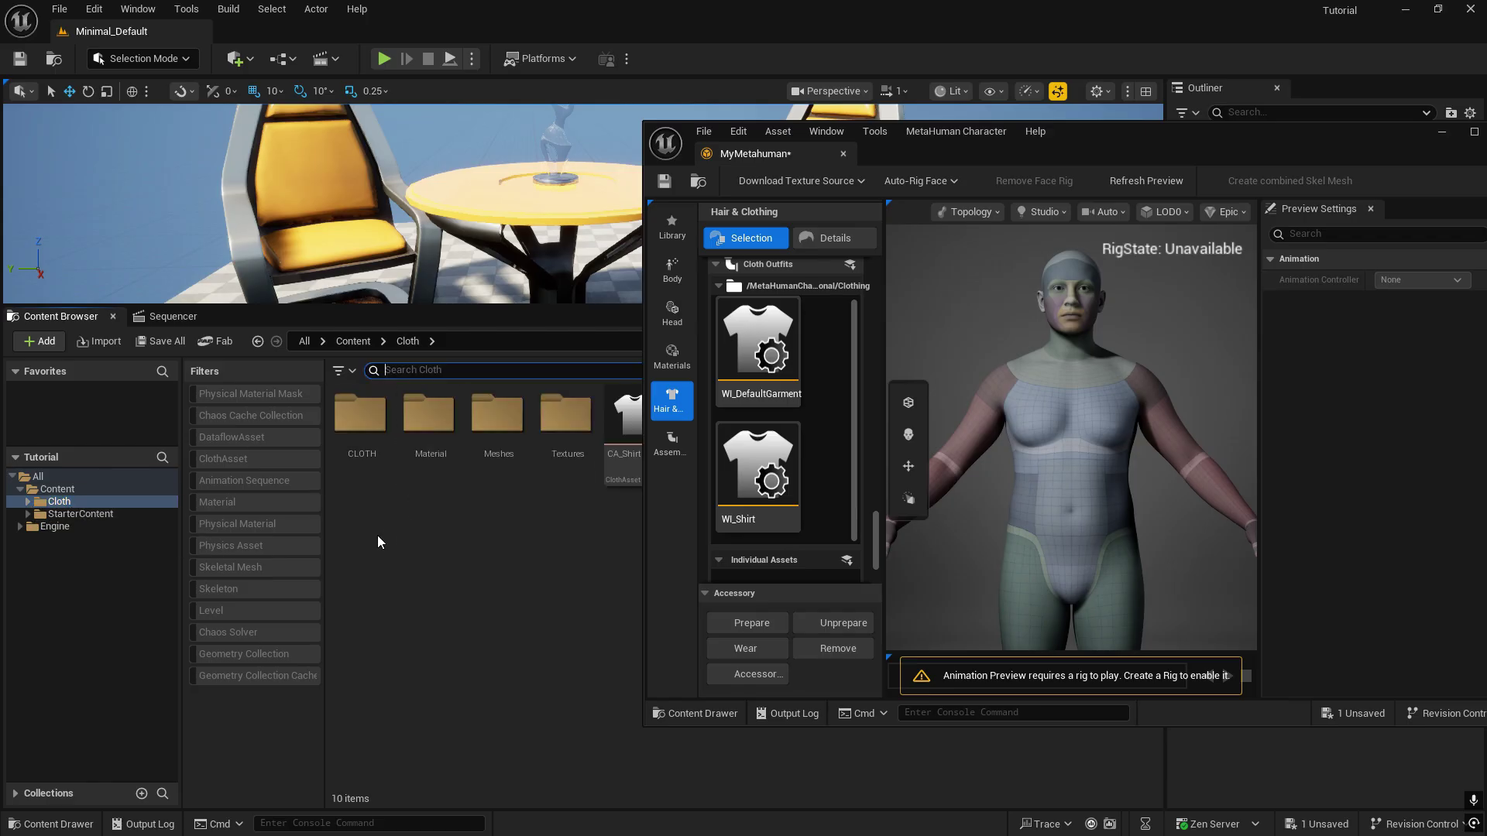
{"action": "left_click_drag", "start_coordinate": [1174, 142], "coordinate": [725, 546]}
{"action": "left_click", "coordinate": [978, 434]}
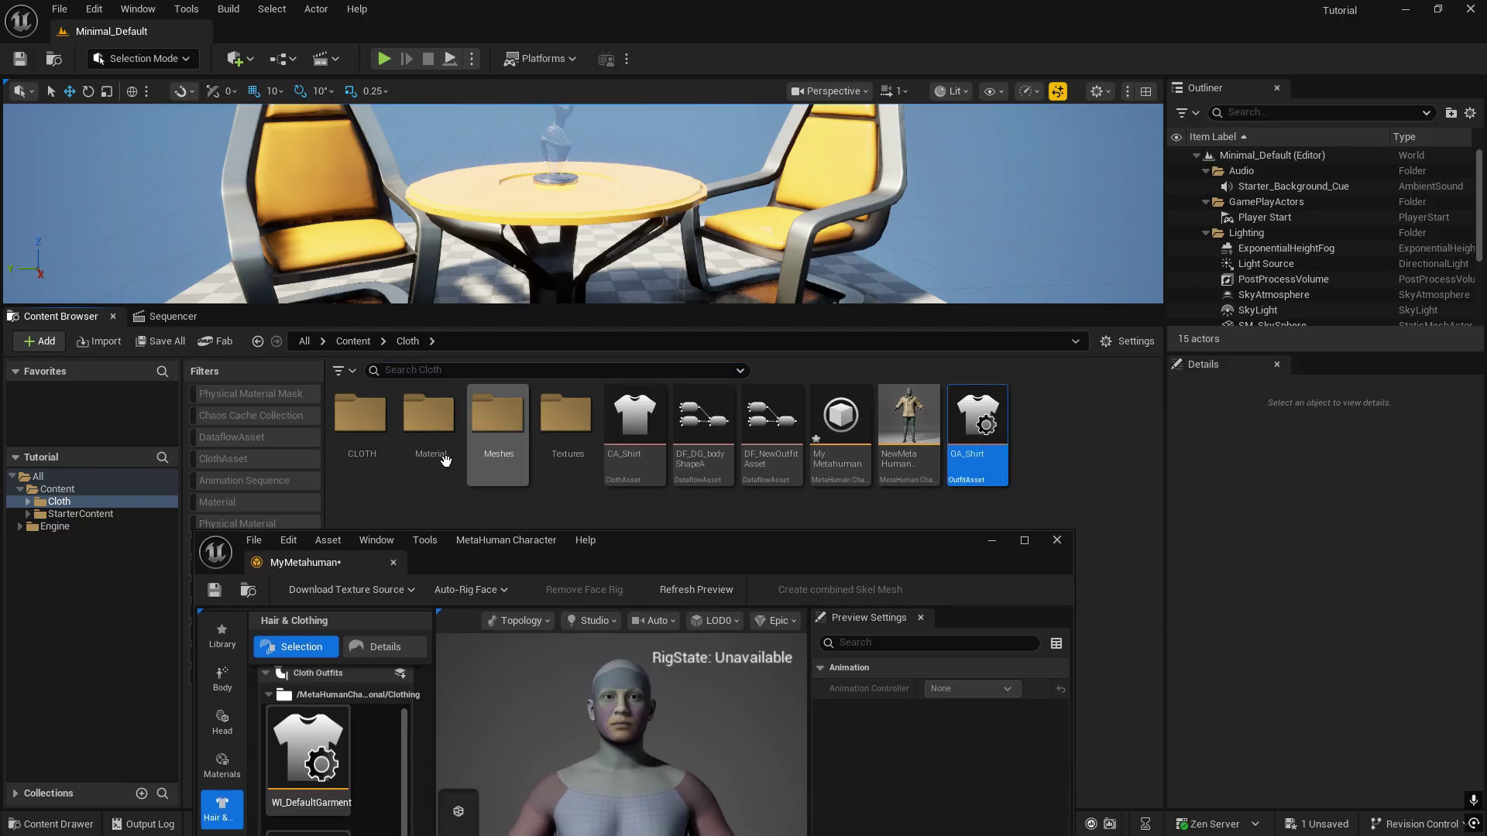
- Look through the assets in the CLOTH subfolder and go back to the parent Cloth folder
{"action": "double_click", "coordinate": [361, 414]}
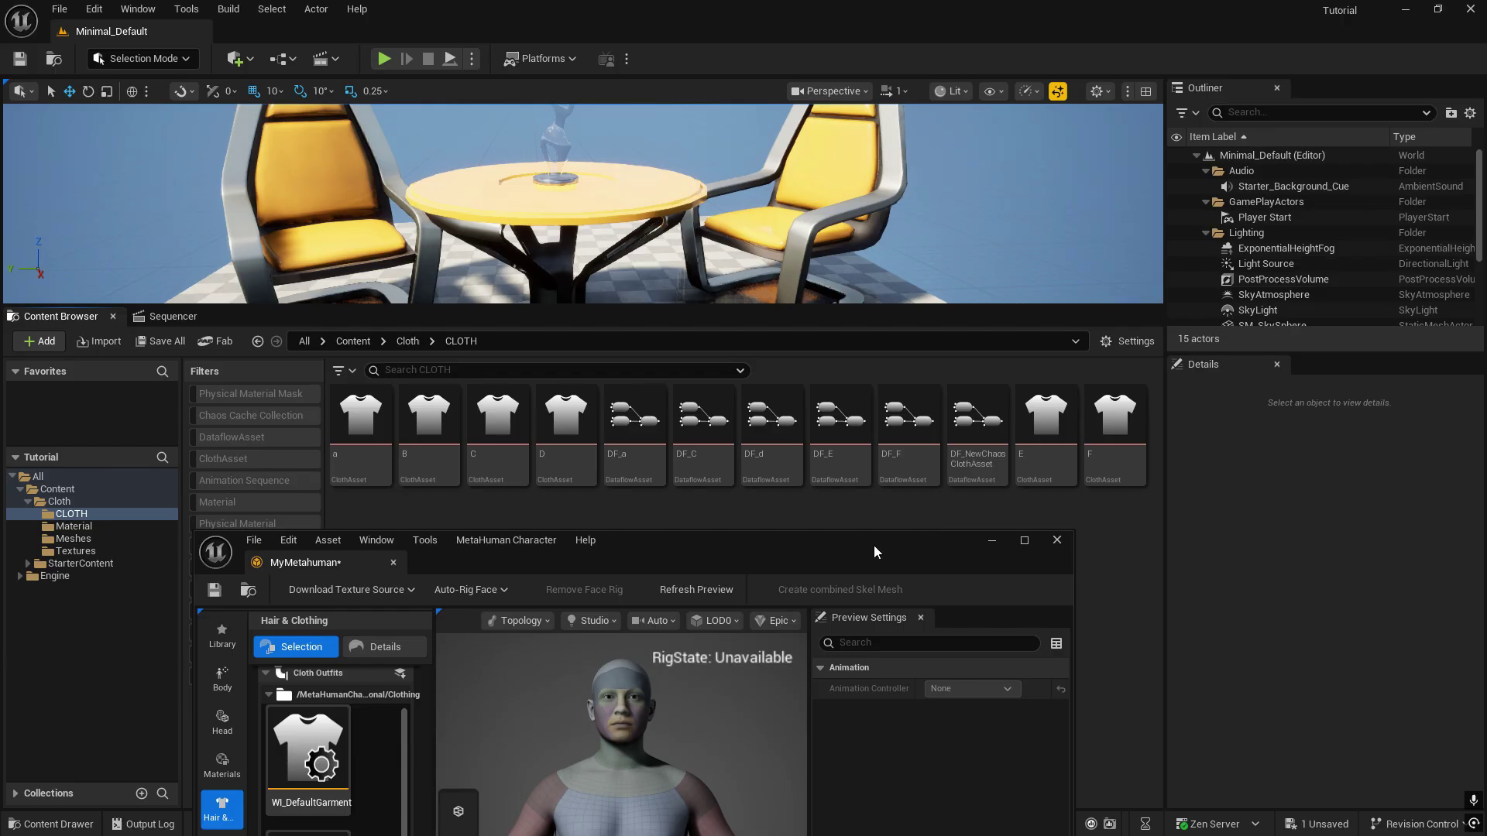
{"action": "left_click_drag", "start_coordinate": [874, 552], "coordinate": [1146, 539]}
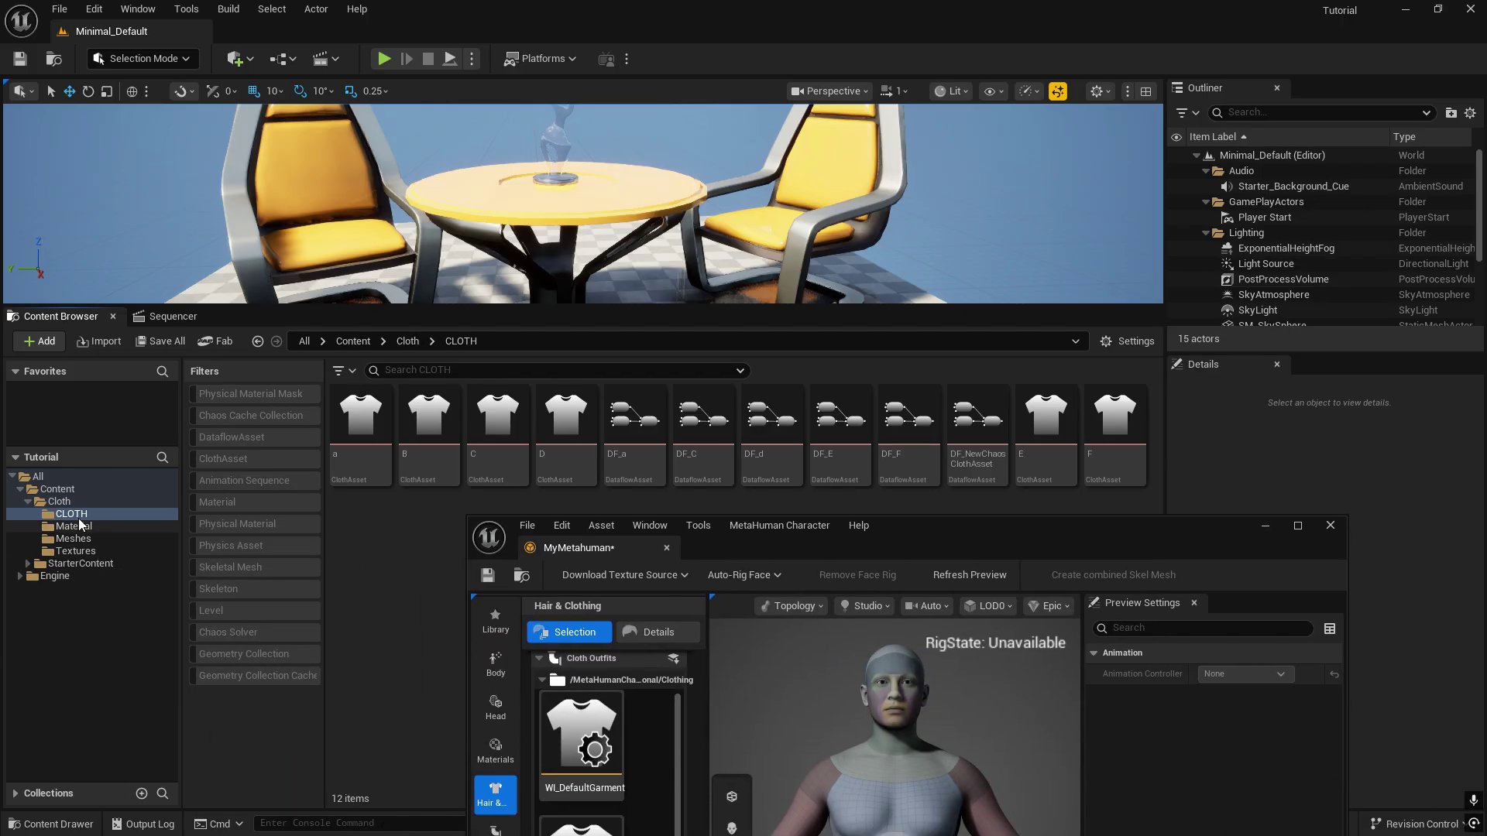
{"action": "left_click", "coordinate": [59, 501]}
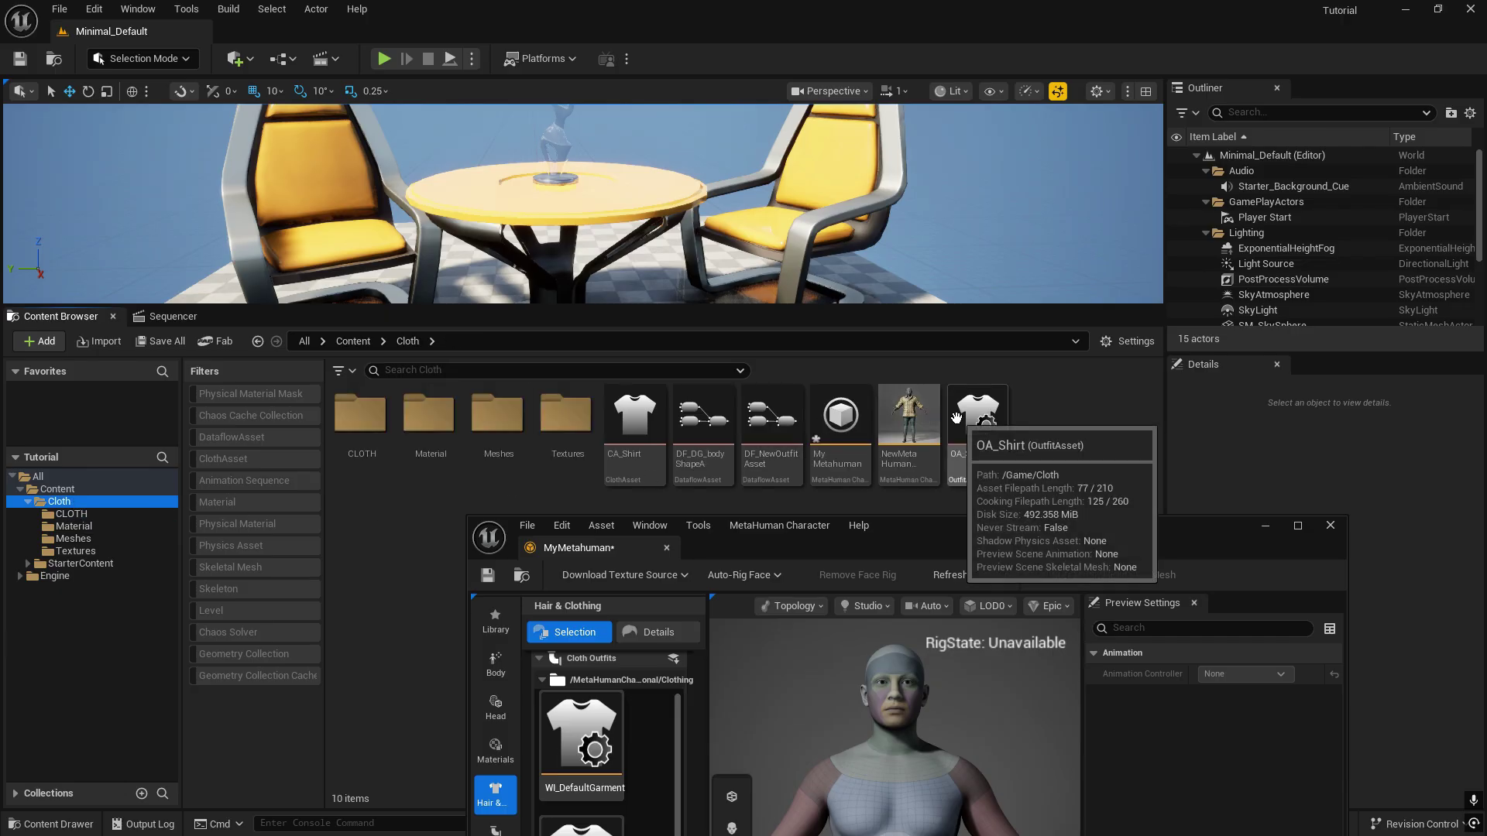
- Try to add the OA_Shirt outfit asset to the character's Cloth Outfits
{"action": "left_click_drag", "start_coordinate": [899, 541], "coordinate": [437, 164]}
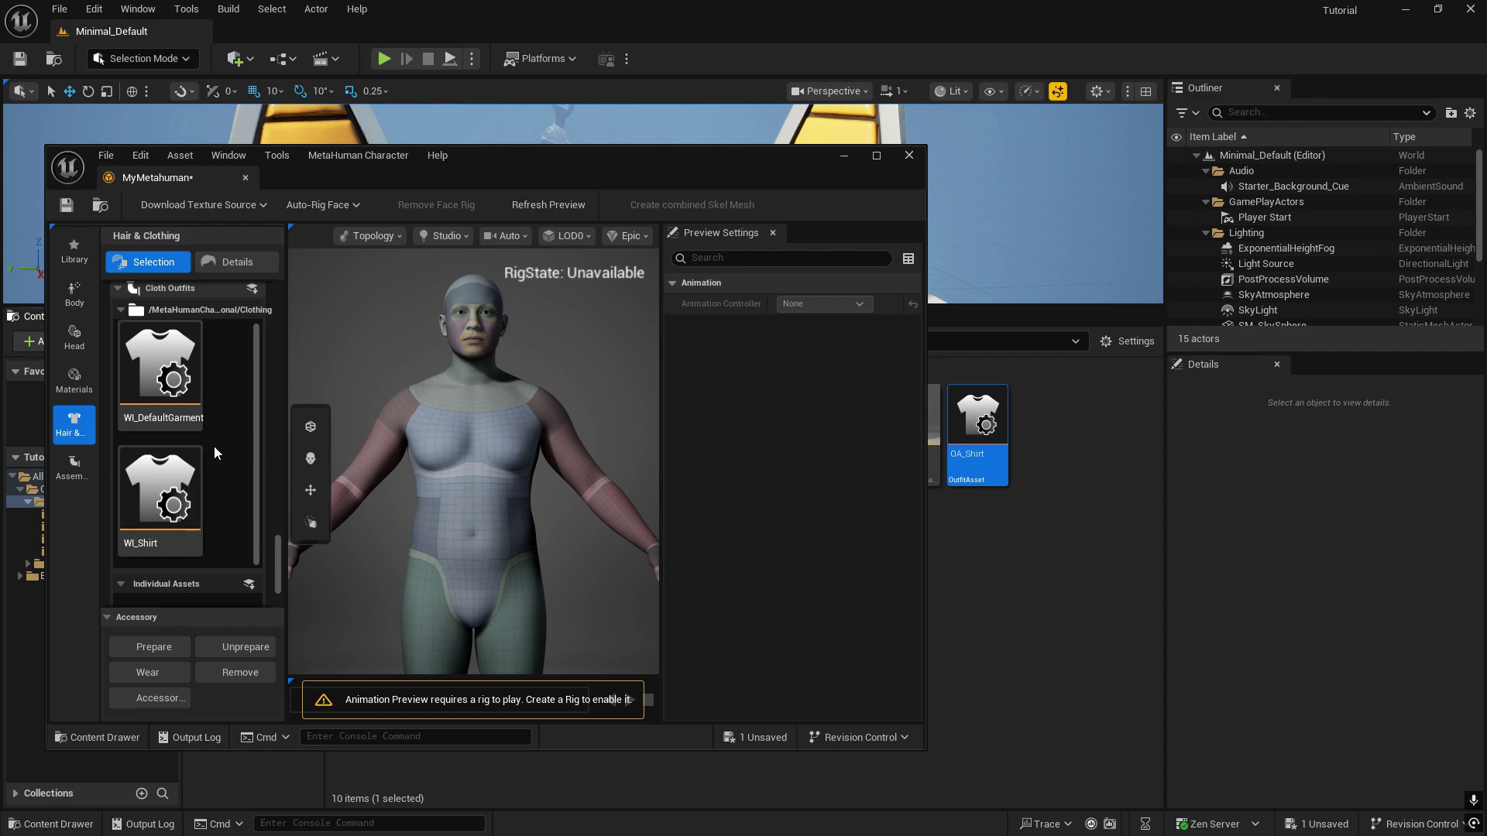
{"action": "left_click_drag", "start_coordinate": [973, 434], "coordinate": [215, 447]}
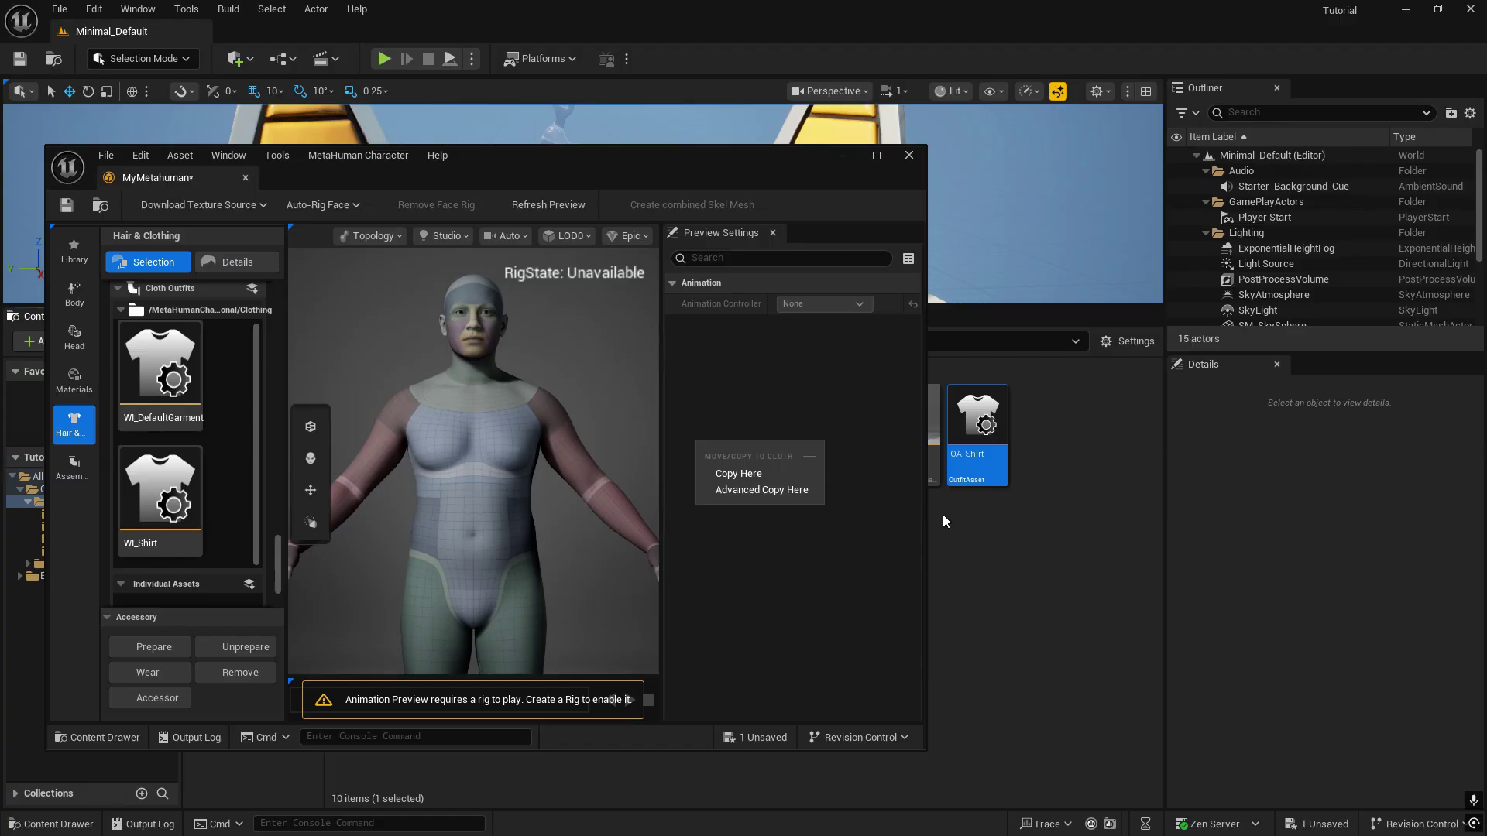
{"action": "left_click", "coordinate": [957, 528]}
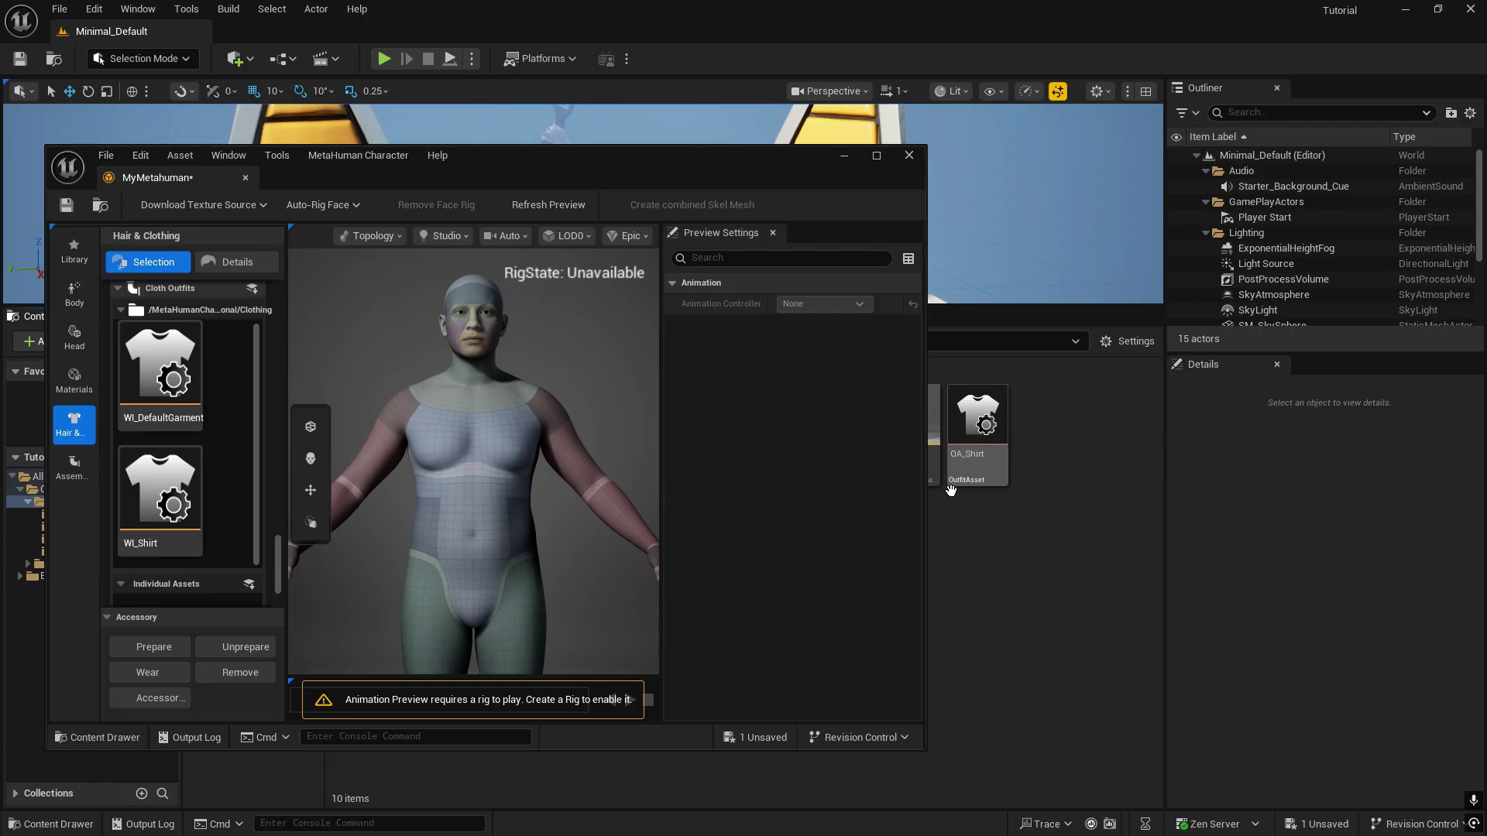
- Check the running processes' resource usage in Task Manager and close it
{"action": "key", "text": "super"}
{"action": "right_click", "coordinate": [1123, 821]}
{"action": "left_click", "coordinate": [1164, 770]}
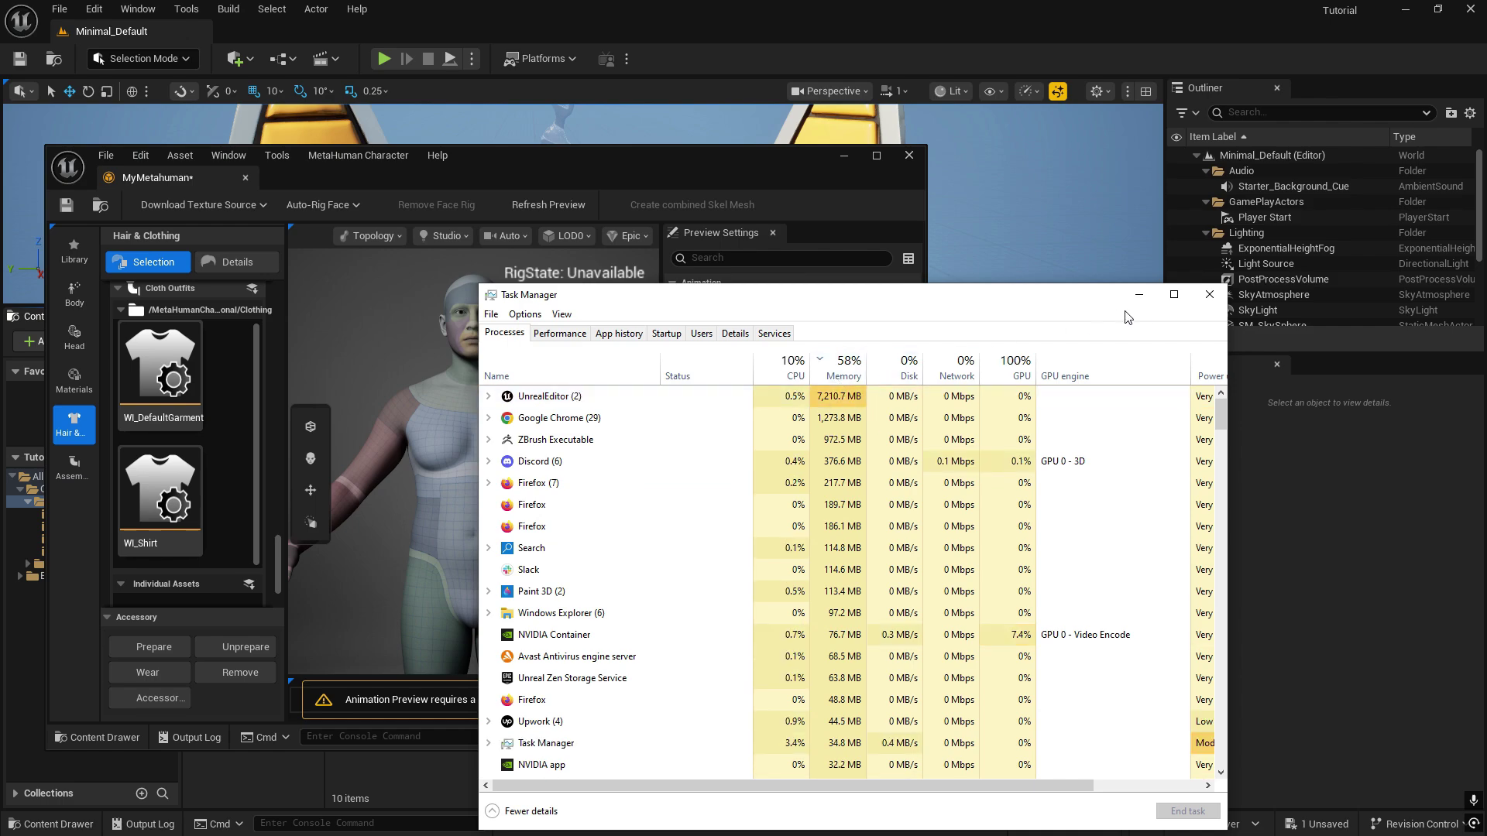
{"action": "left_click", "coordinate": [1218, 302]}
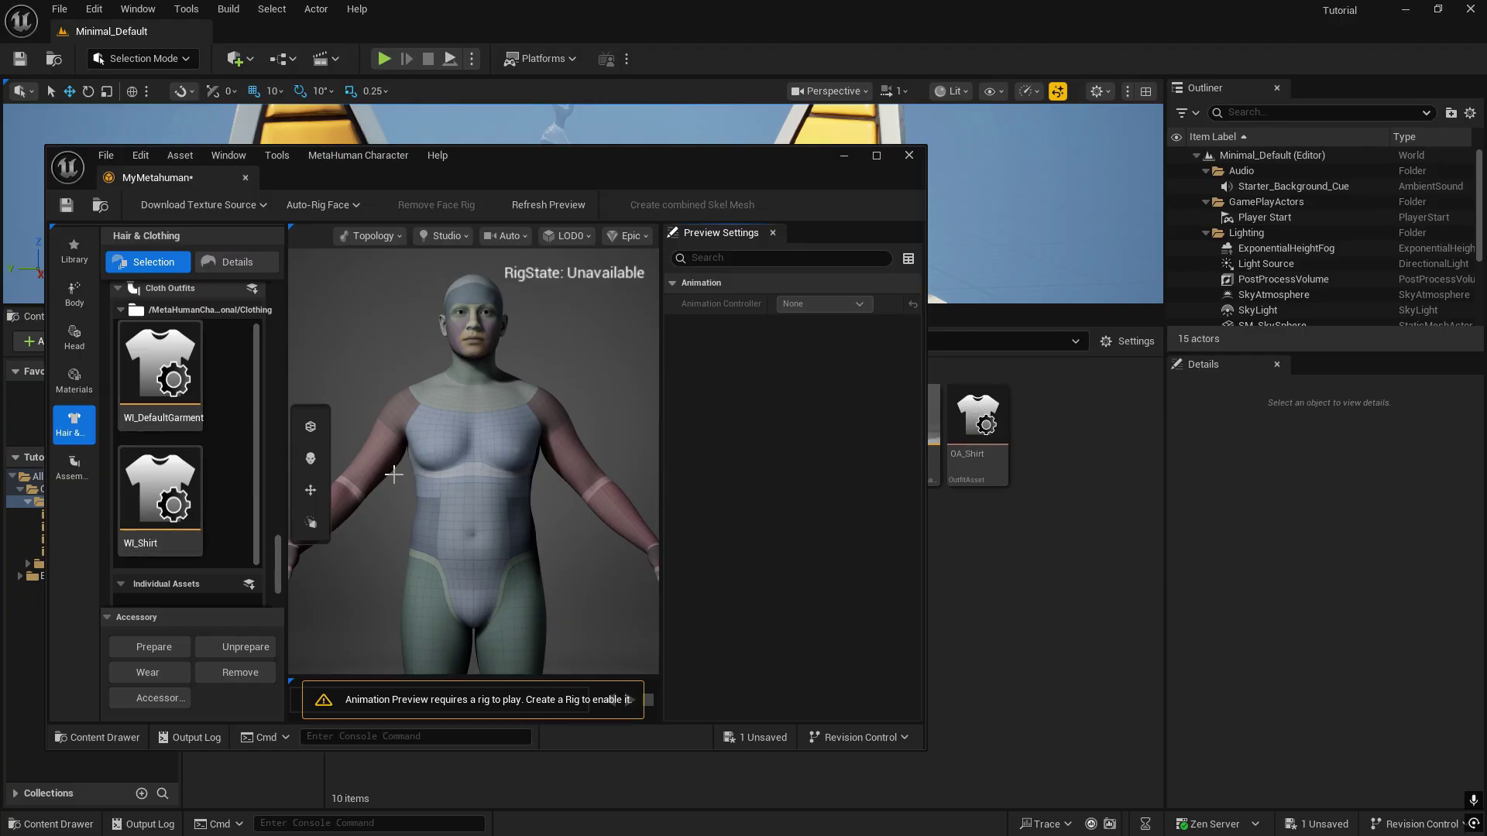
- Maximize the MyMetahuman editor and put the WI_Shirt cloth outfit on the character
{"action": "double_click", "coordinate": [728, 161]}
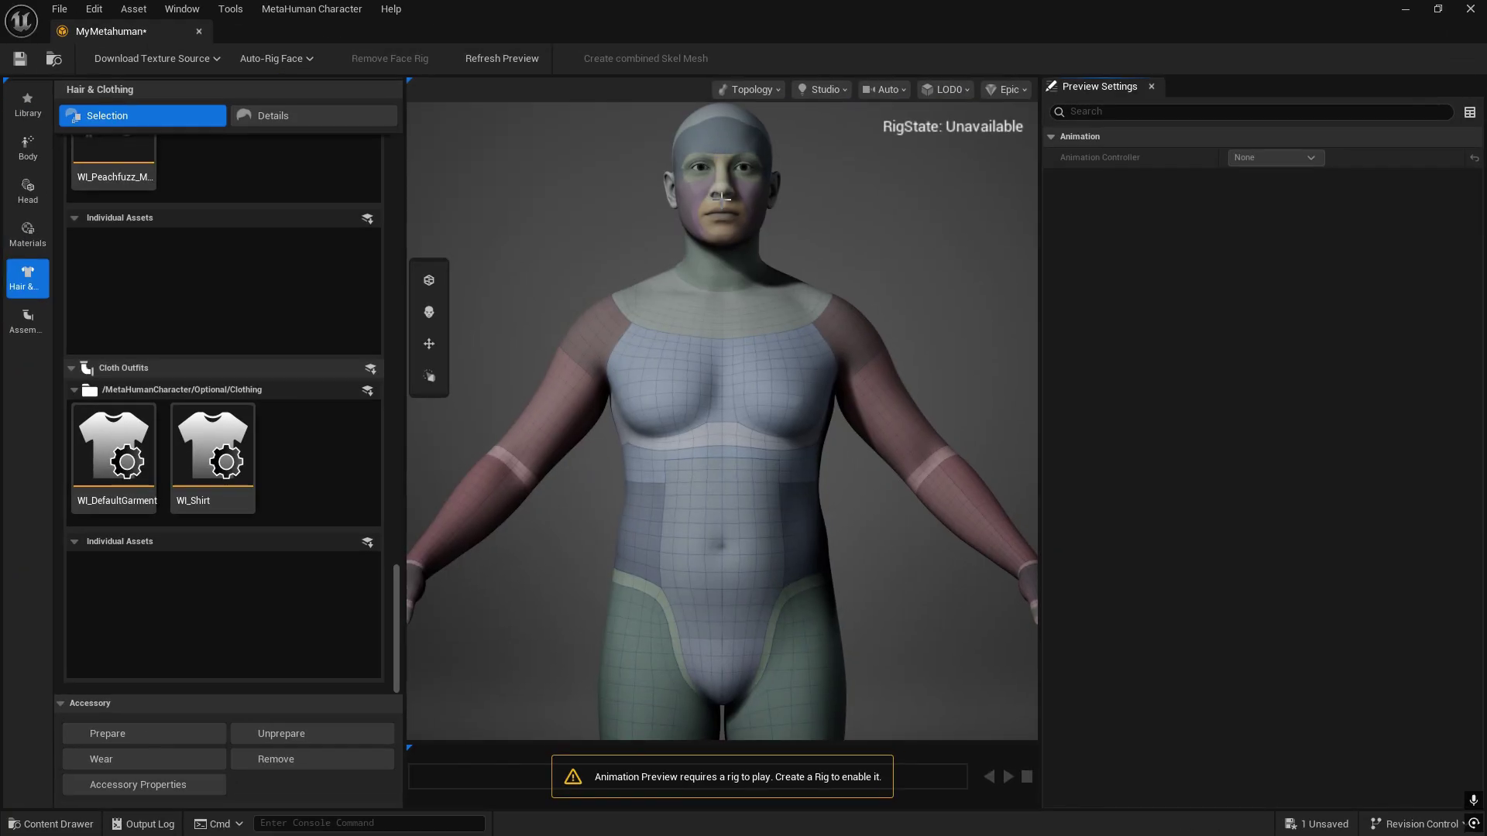
{"action": "left_click", "coordinate": [225, 457]}
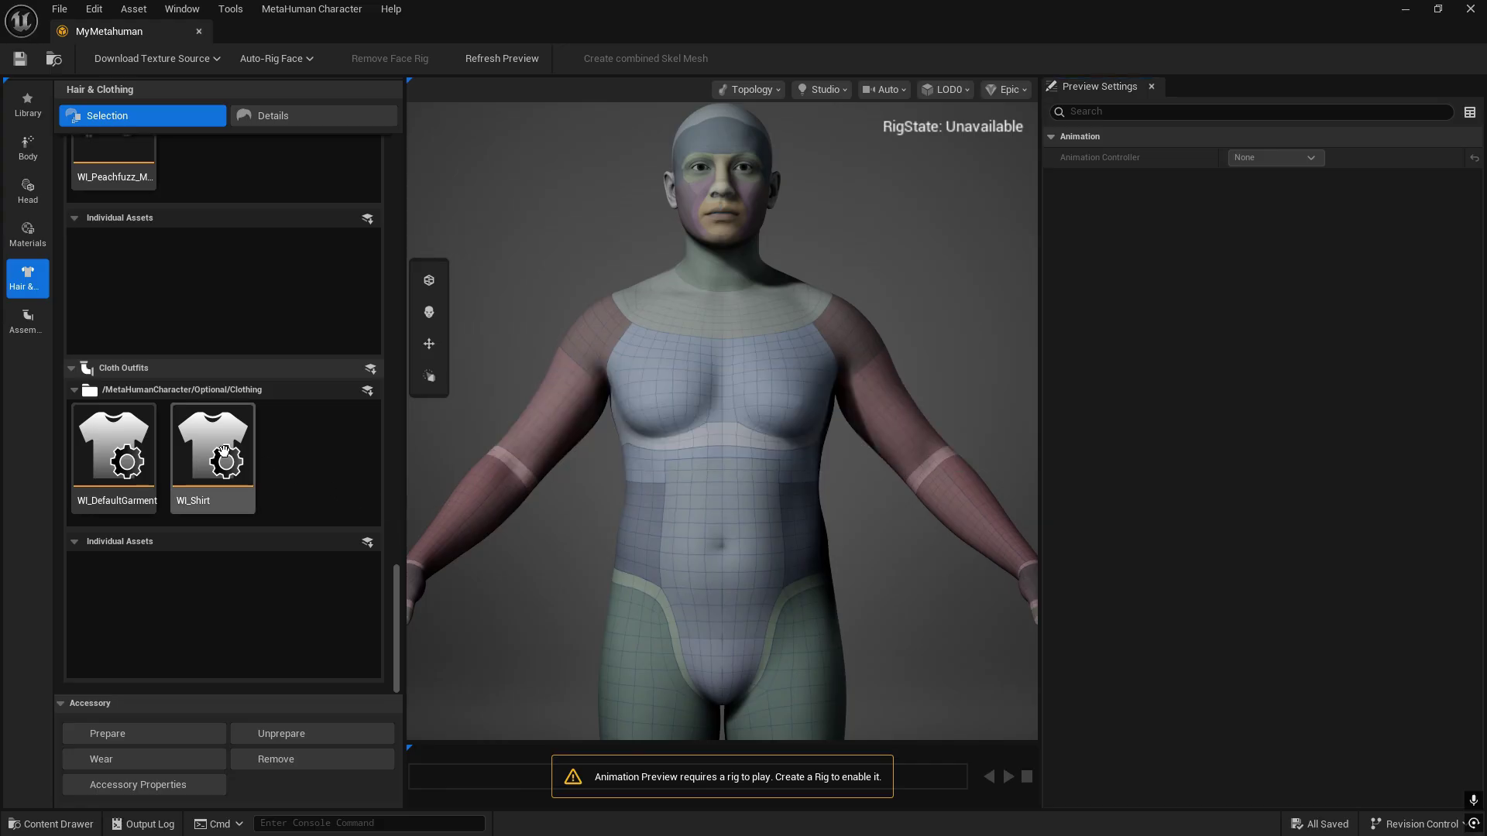
{"action": "left_click", "coordinate": [224, 453]}
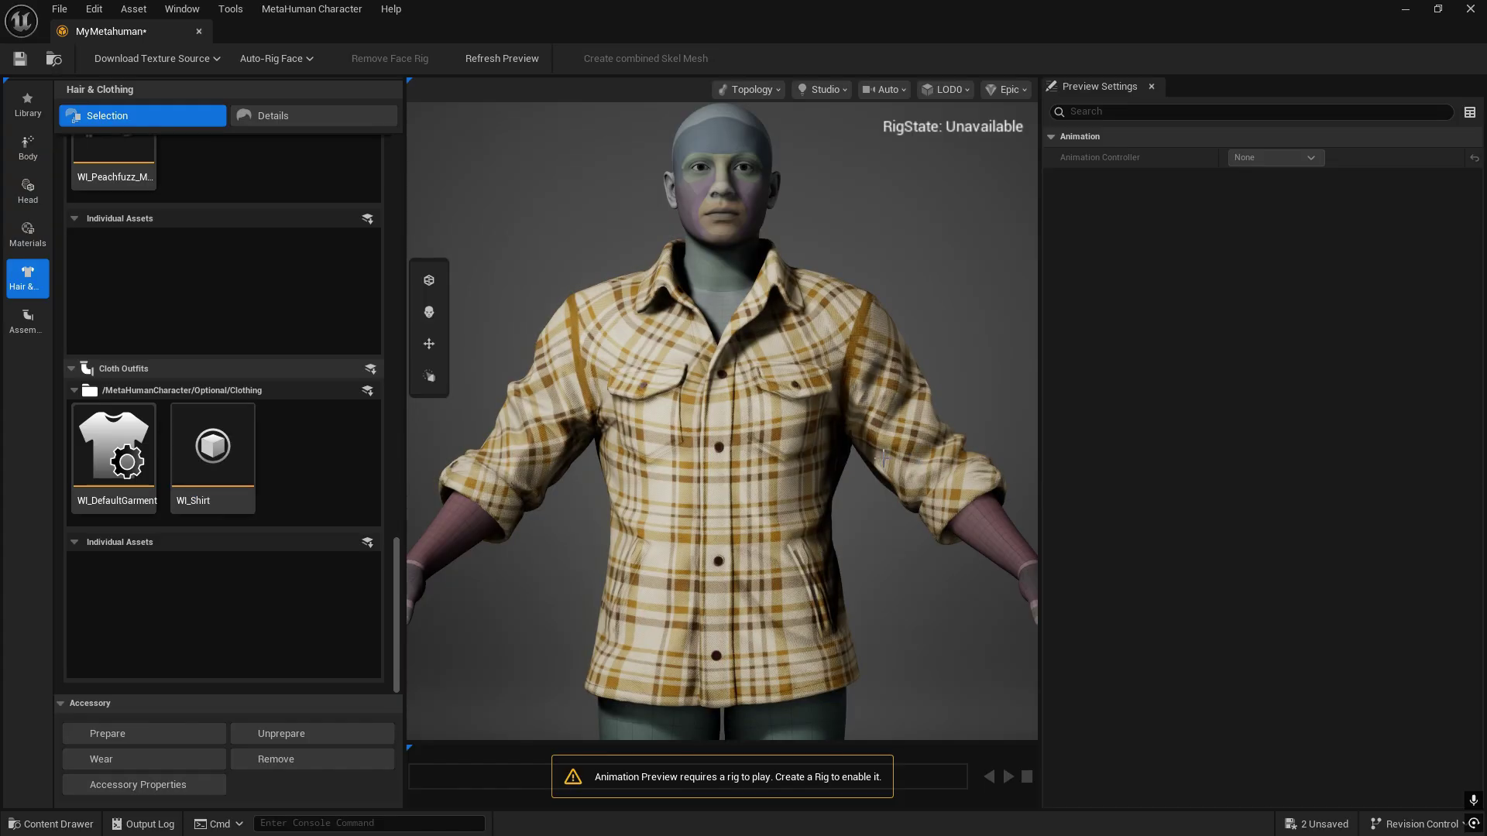
- Open the parametric body model and set the global Body Type to about 1.07
{"action": "left_click_drag", "start_coordinate": [873, 369], "coordinate": [919, 389]}
{"action": "left_click", "coordinate": [28, 148]}
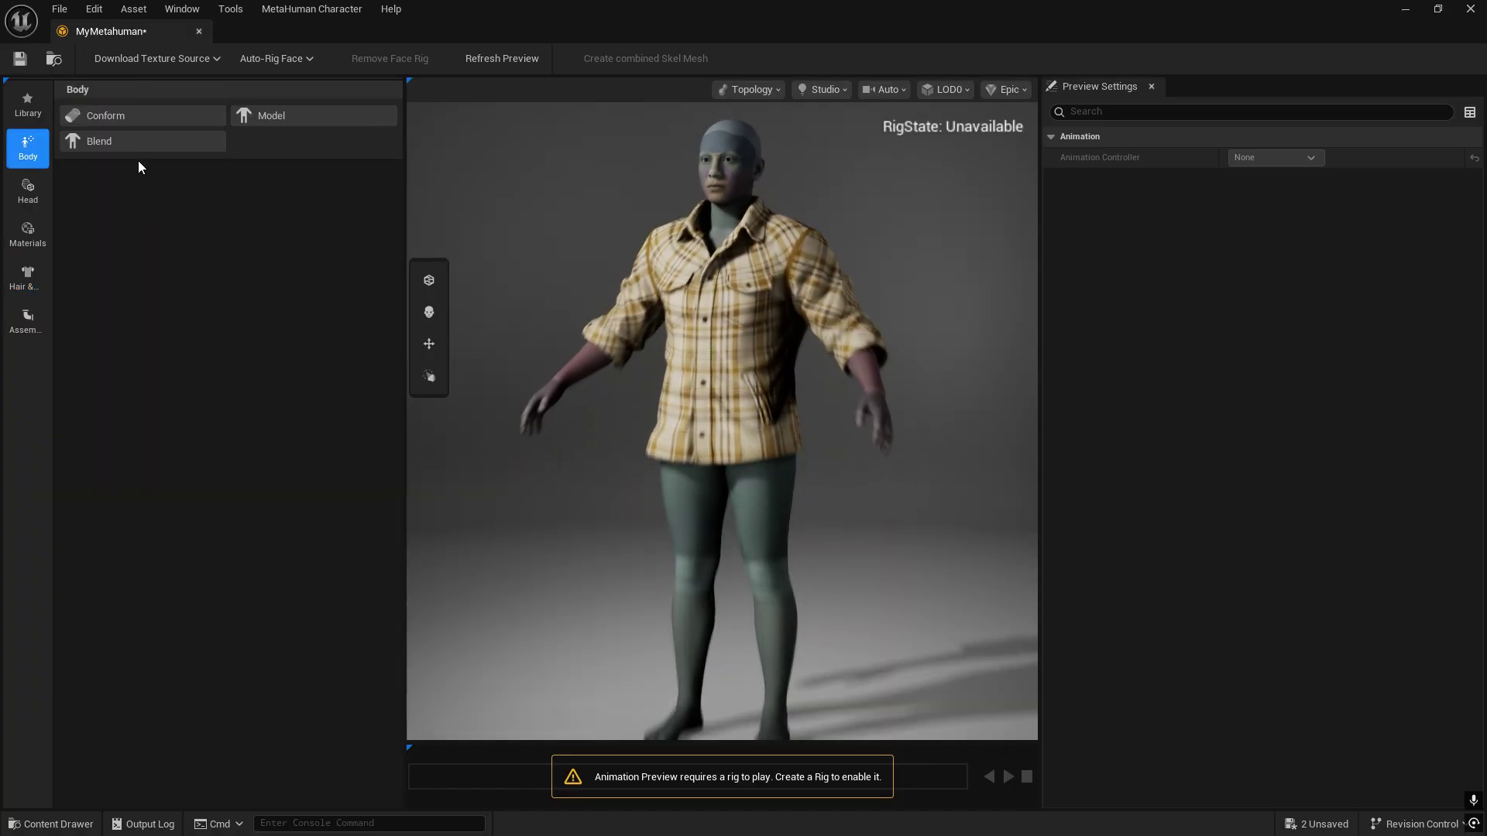
{"action": "left_click", "coordinate": [279, 128]}
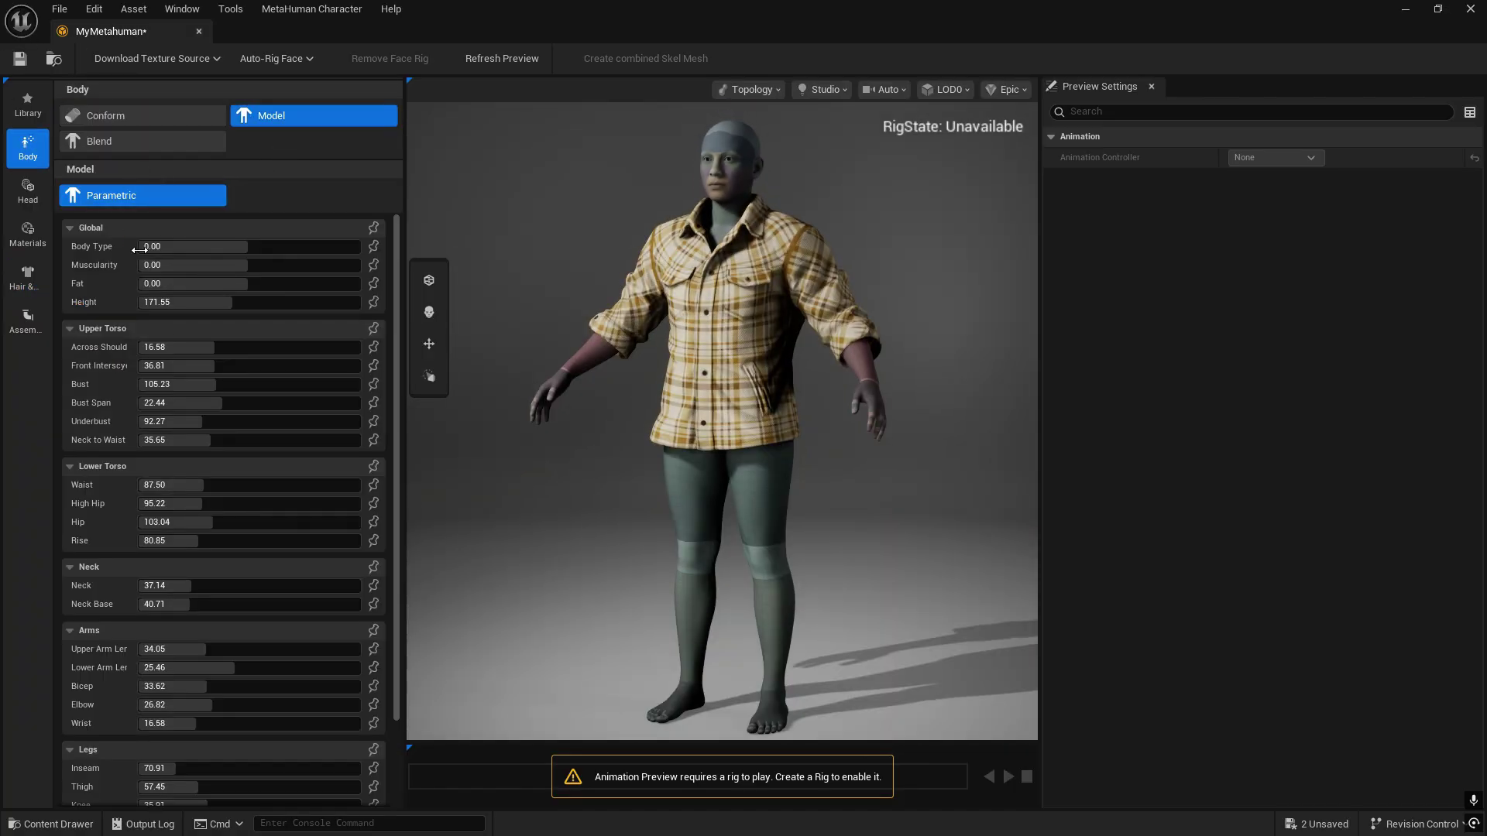
{"action": "left_click_drag", "start_coordinate": [187, 246], "coordinate": [280, 246]}
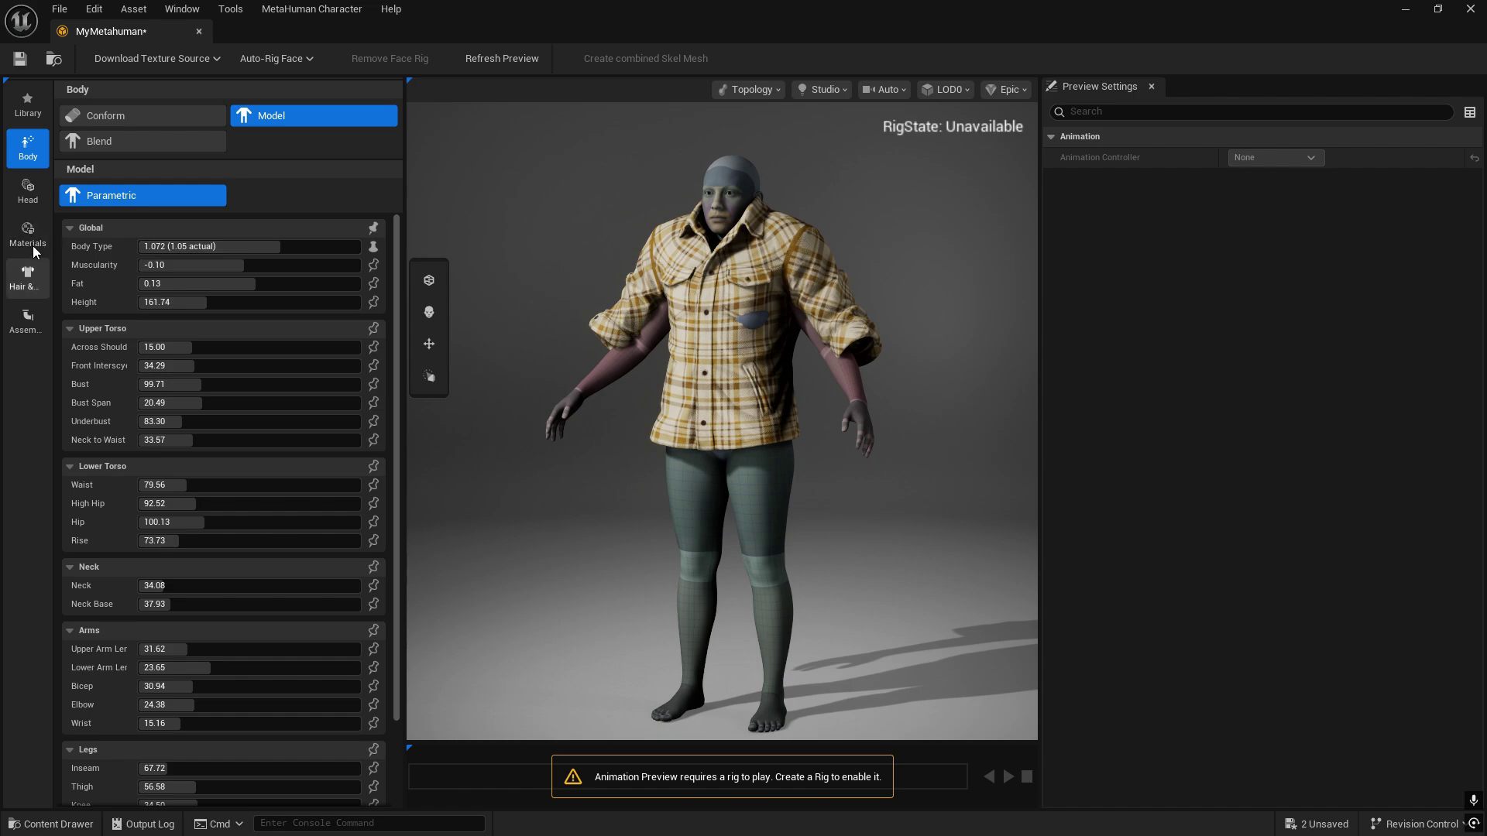
- Return to Hair & Clothing and refresh the preview to refit the shirt to the changed body
{"action": "left_click", "coordinate": [31, 272]}
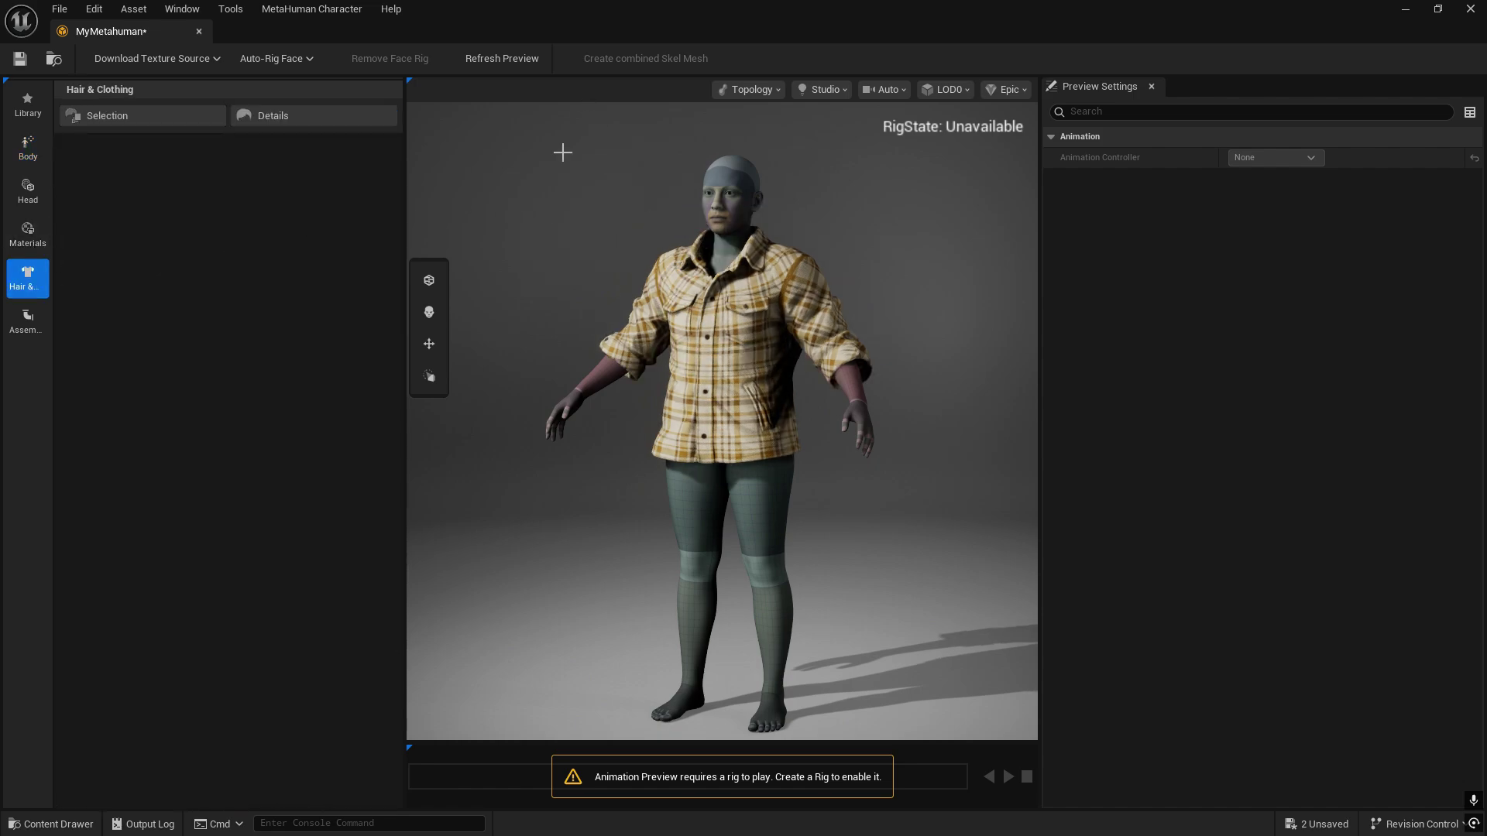
{"action": "left_click", "coordinate": [496, 57]}
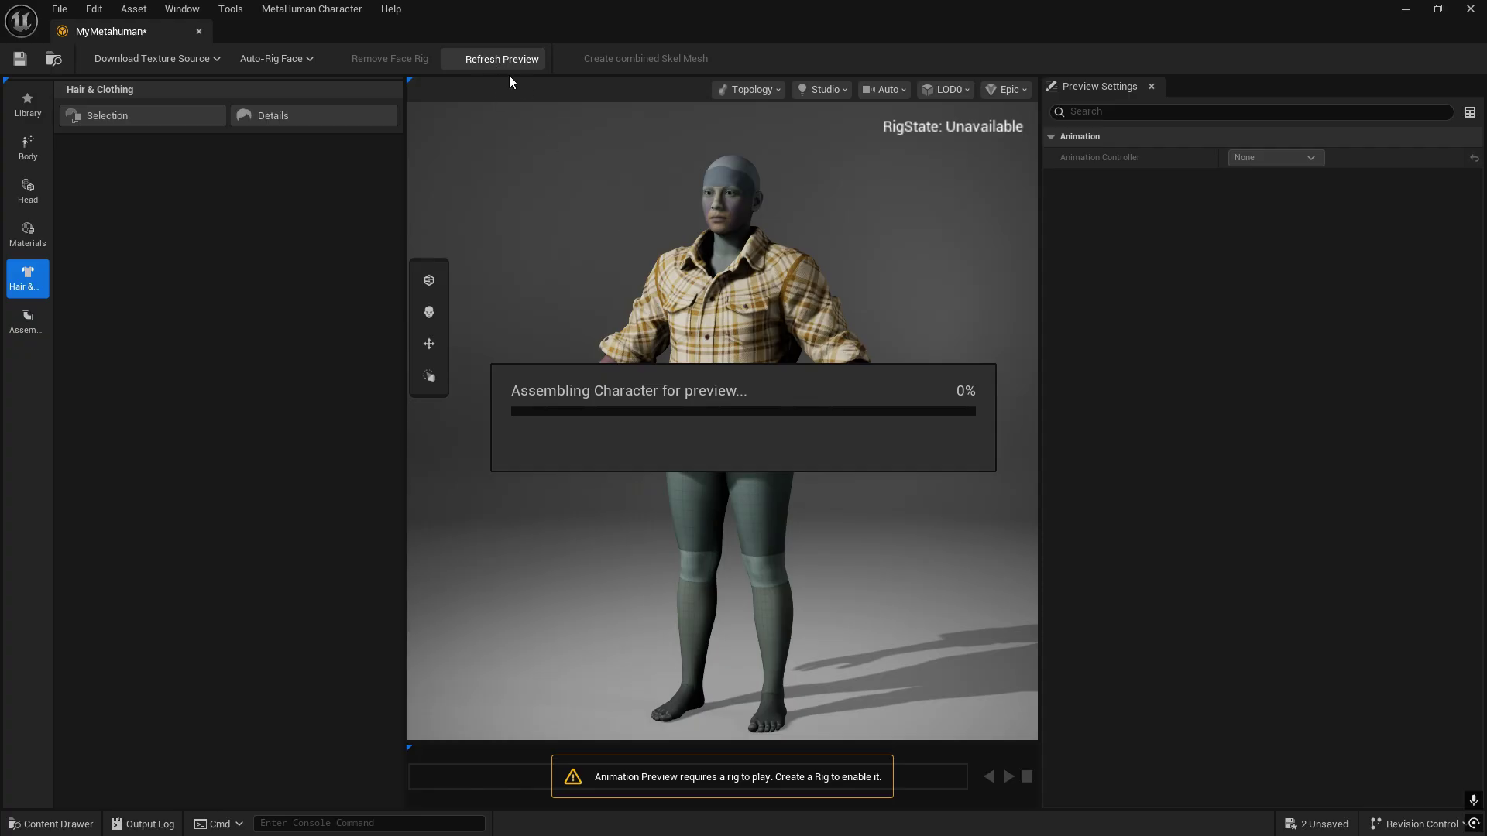
{"action": "mouse_move", "coordinate": [691, 367]}
{"action": "left_mouse_down"}
{"action": "mouse_move", "coordinate": [864, 368]}
{"action": "mouse_move", "coordinate": [604, 368]}
{"action": "mouse_move", "coordinate": [876, 367]}
{"action": "mouse_move", "coordinate": [691, 368]}
{"action": "left_mouse_up"}
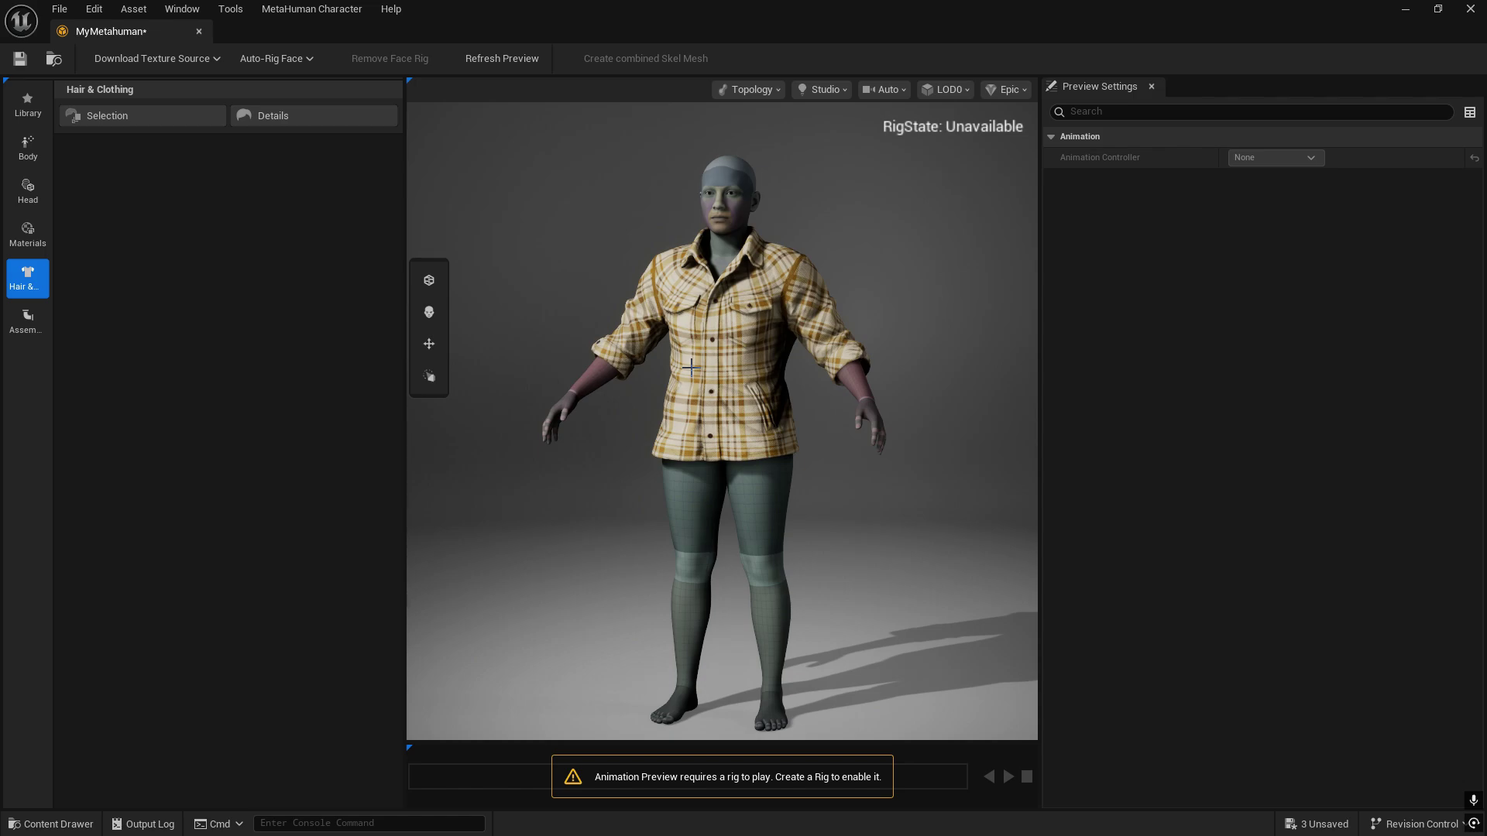
- Switch to ZBrush to examine the shirt sculpt on its body, and return to the MetaHuman editor to compare
{"action": "key", "text": "super"}
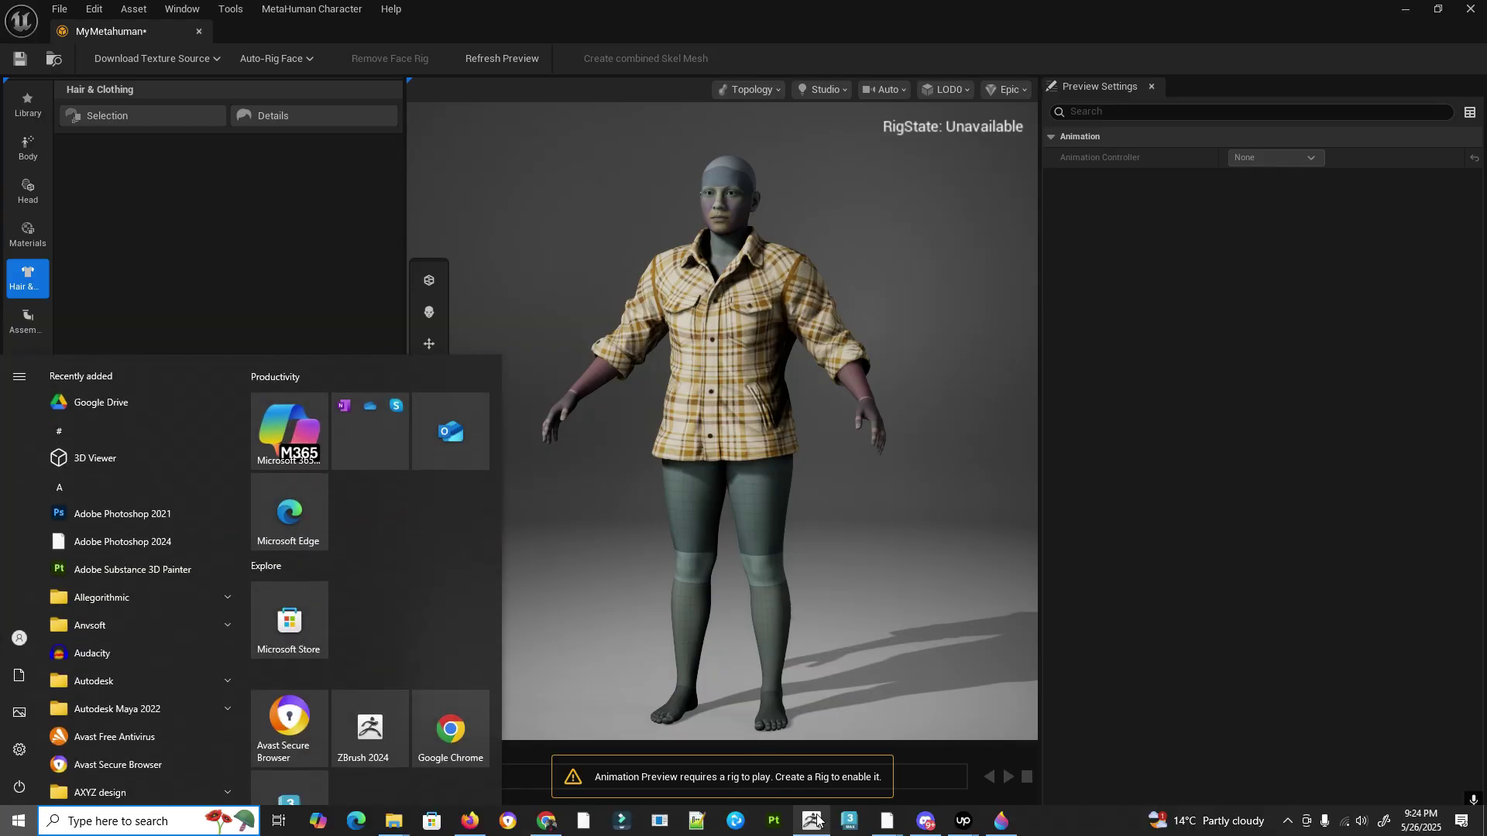
{"action": "mouse_move", "coordinate": [818, 822]}
{"action": "left_click_drag", "start_coordinate": [794, 475], "coordinate": [879, 475]}
{"action": "left_click_drag", "start_coordinate": [480, 476], "coordinate": [437, 476]}
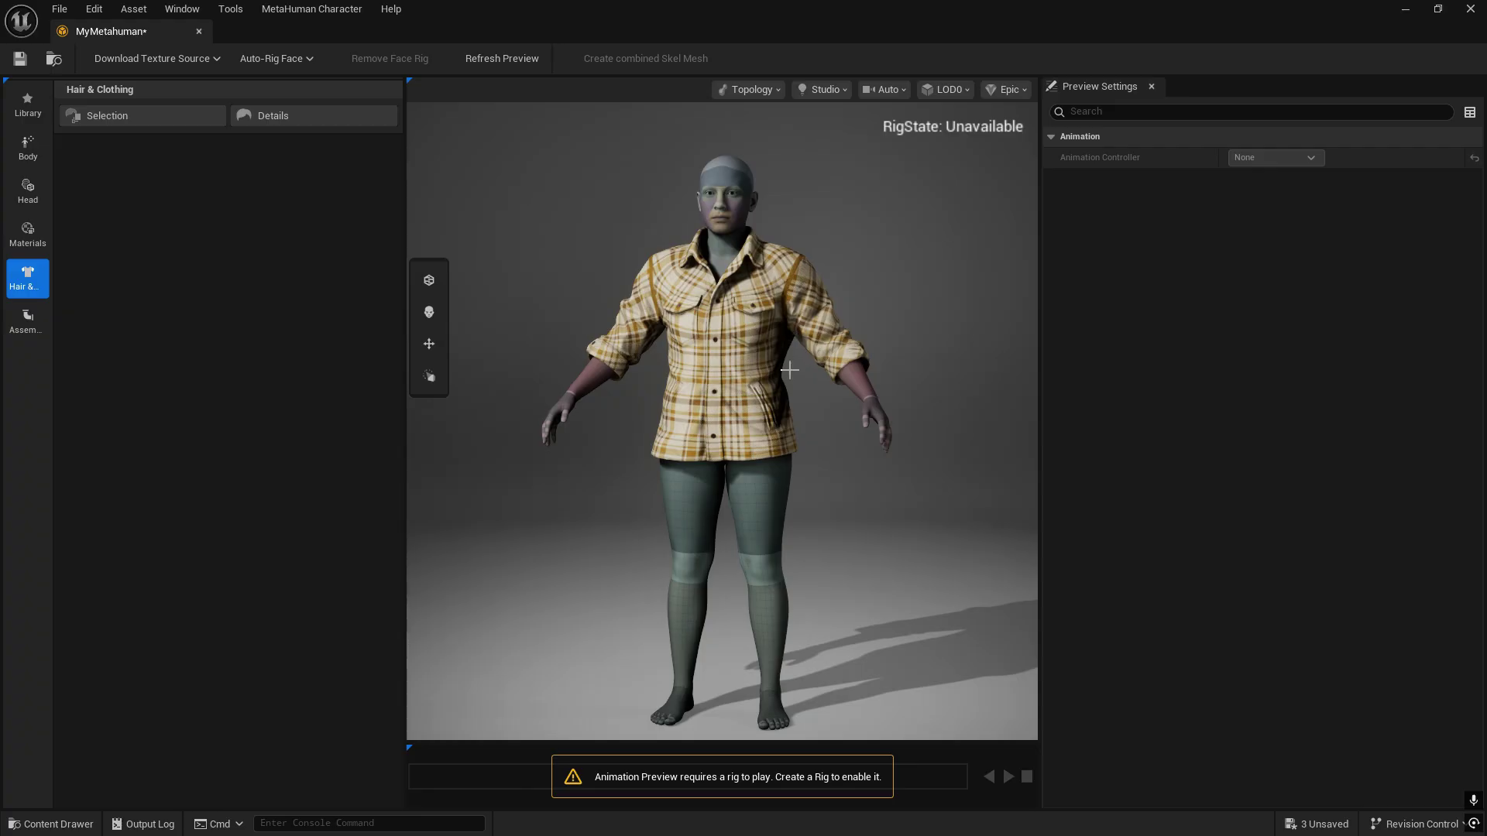
- Switch to ZBrush and load the QS_3220_UH.zpr project from the QuickSave files
{"action": "key", "text": "super"}
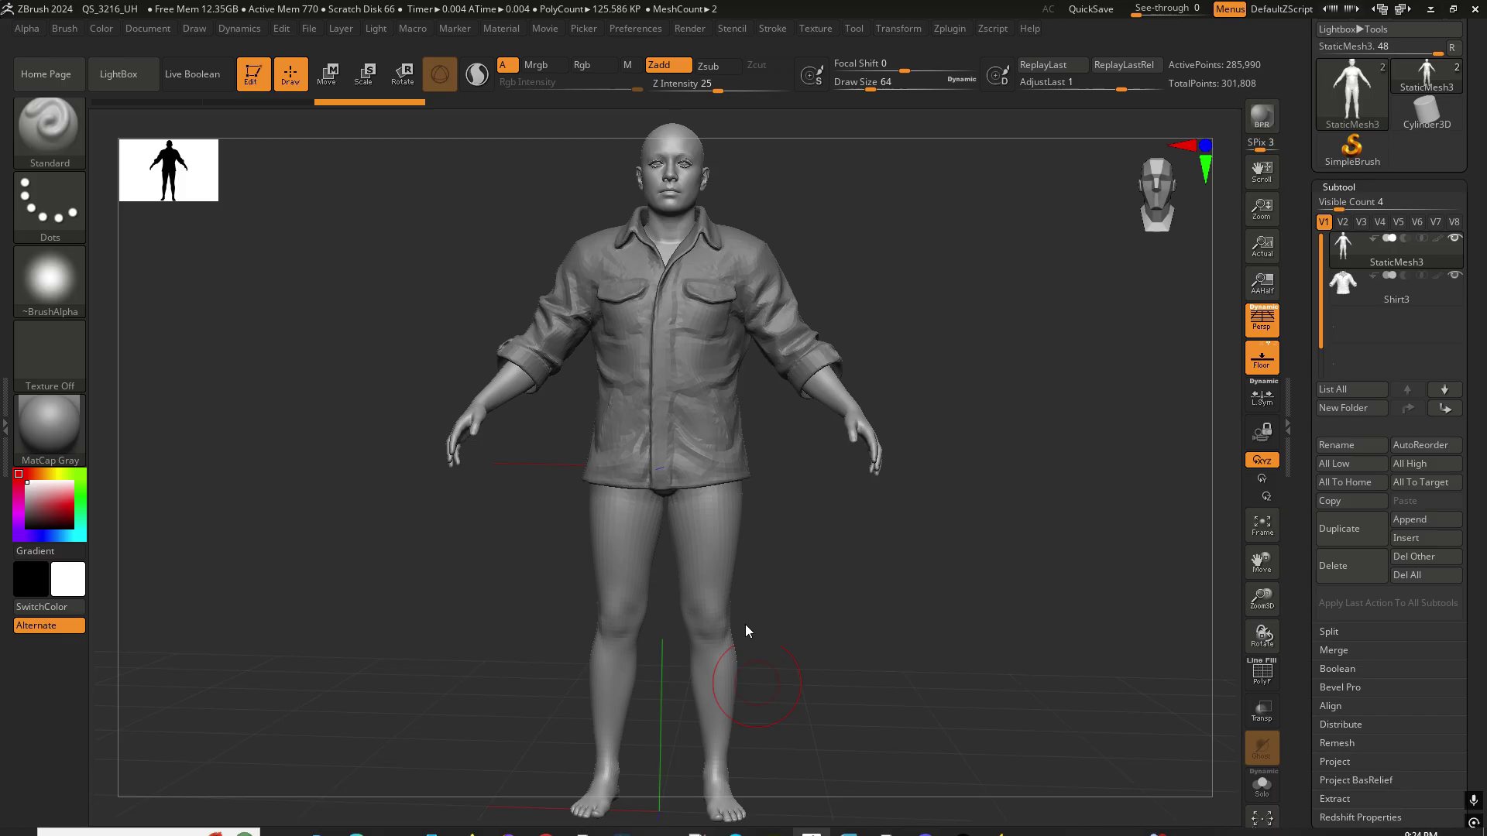
{"action": "scroll", "coordinate": [1476, 196], "scroll_direction": "up", "scroll_amount": 2}
{"action": "scroll", "coordinate": [1475, 195], "scroll_direction": "up", "scroll_amount": 2}
{"action": "key", "text": "comma"}
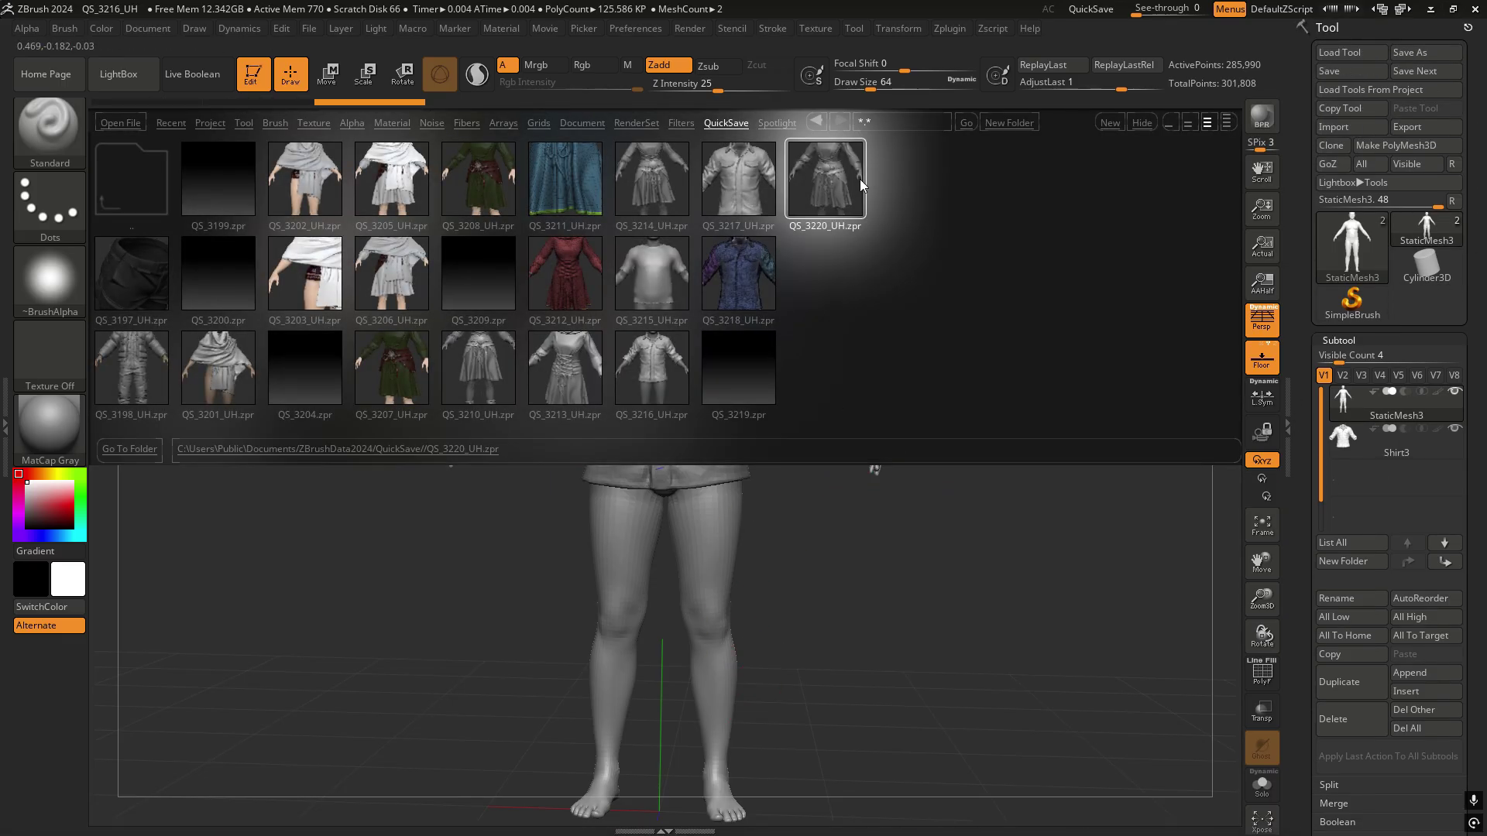
{"action": "double_click", "coordinate": [860, 178]}
{"action": "left_click", "coordinate": [825, 486]}
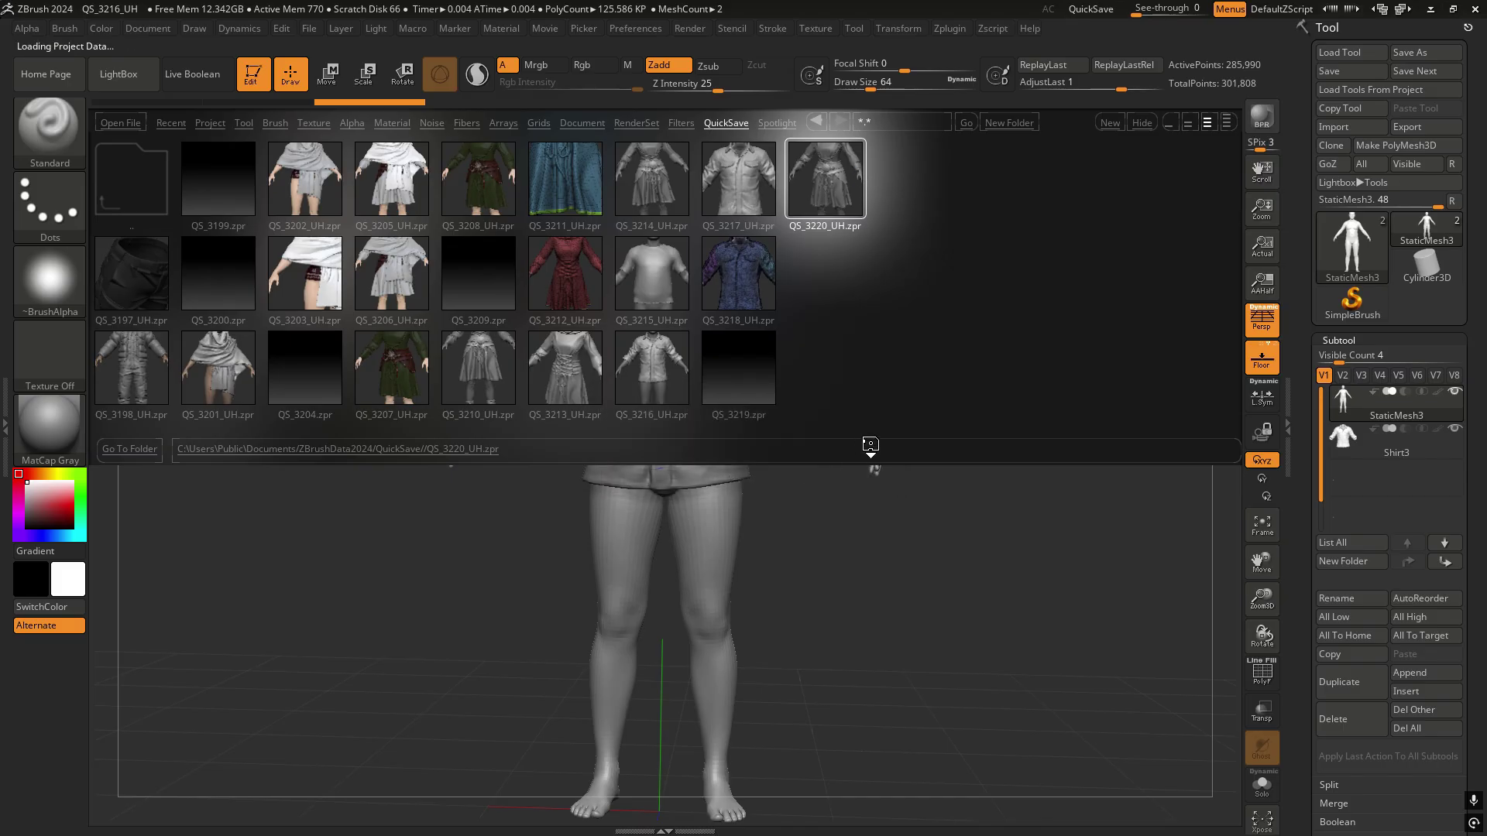